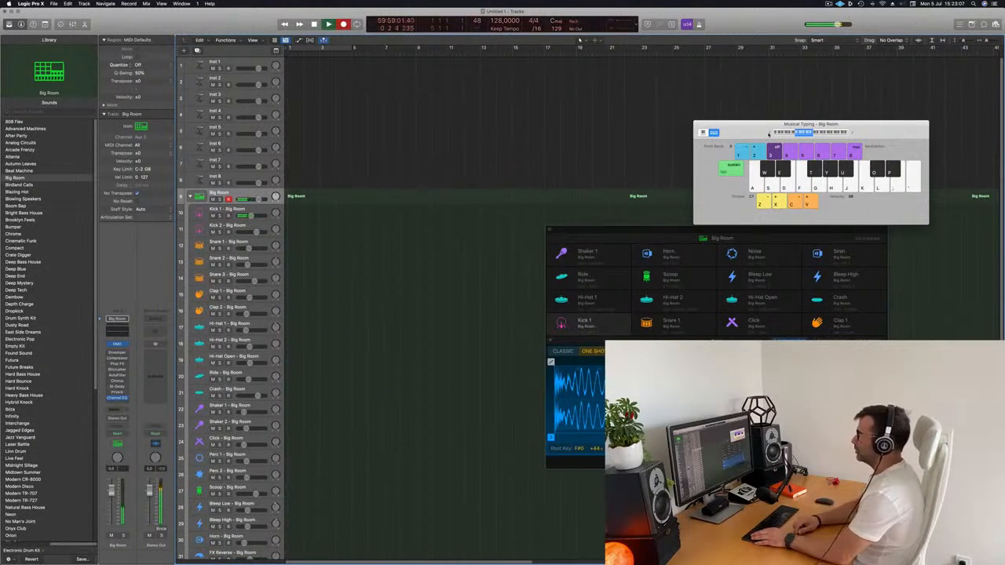
Finish recording a one-bar kick pattern on the Big Room track and open its region in the Piano Roll
{"action": "key", "text": "a"}
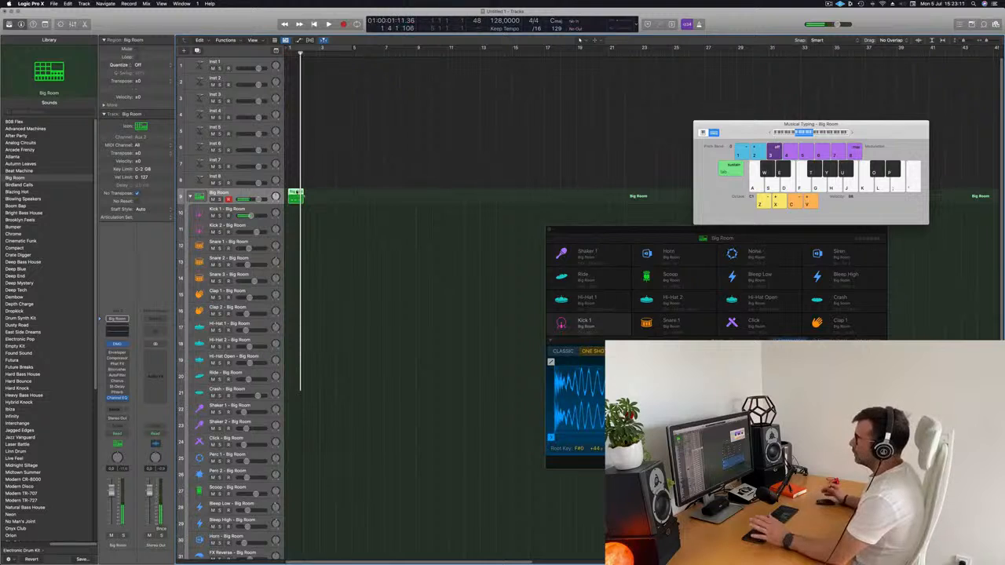
{"action": "double_click", "coordinate": [298, 199]}
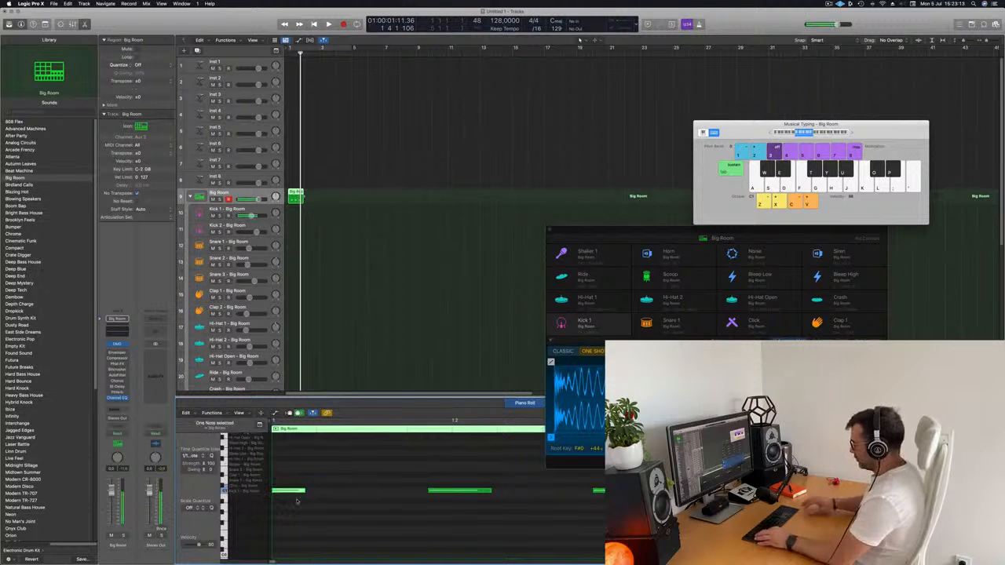
{"action": "scroll", "coordinate": [380, 484], "scroll_direction": "up", "scroll_amount": 1}
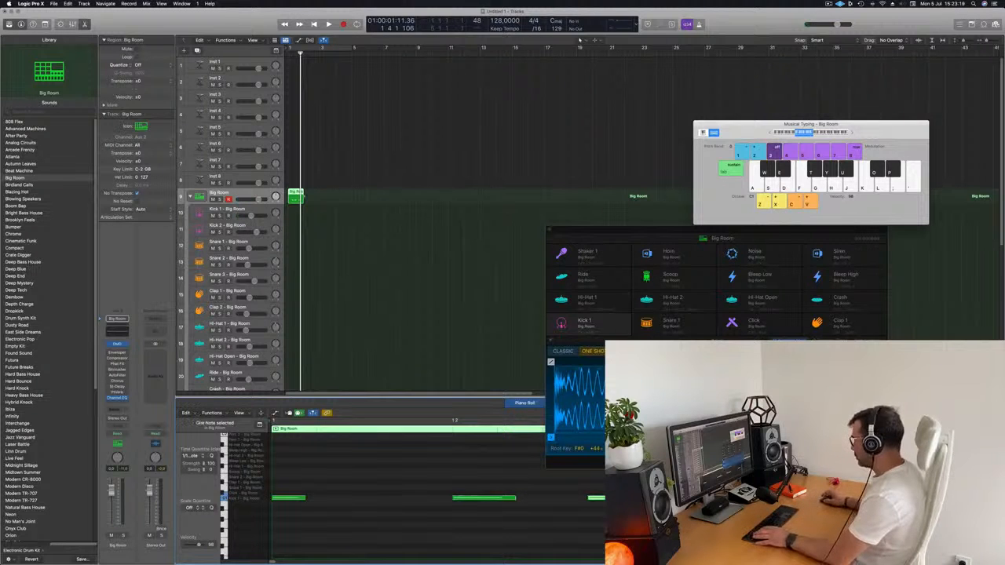
Move the drum machine window clear of the Piano Roll and reposition the later kick notes on the grid
{"action": "left_click_drag", "start_coordinate": [674, 233], "coordinate": [710, 122]}
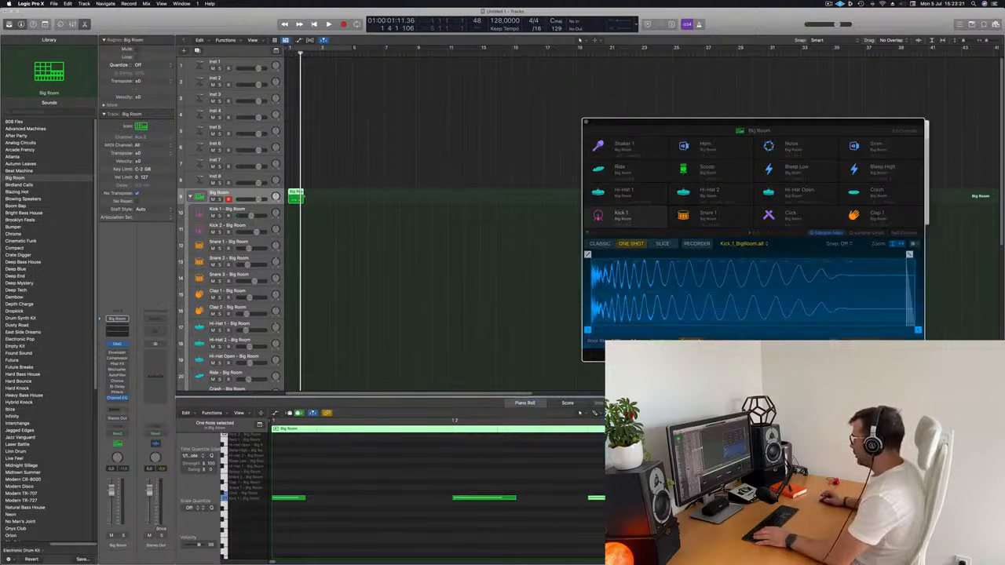
{"action": "left_click_drag", "start_coordinate": [619, 498], "coordinate": [657, 498]}
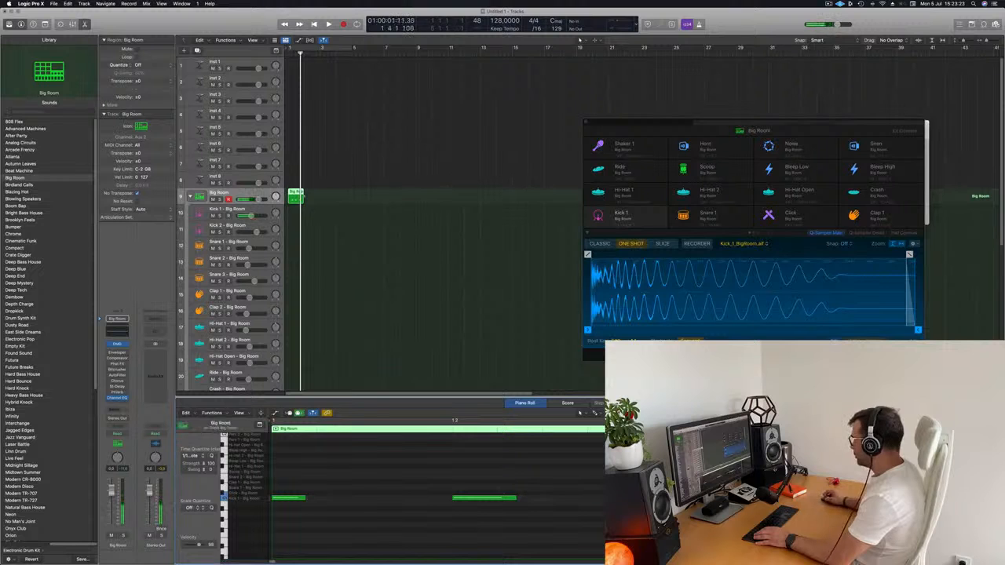
{"action": "left_click", "coordinate": [825, 498]}
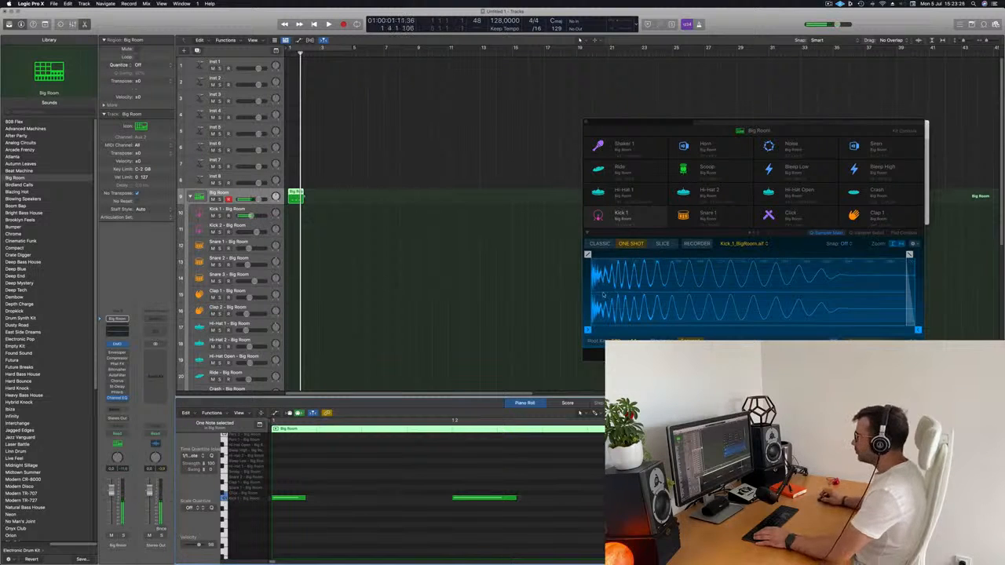
Repeat the one-bar kick region to fill four bars, enable cycling over that range and play it
{"action": "left_click", "coordinate": [342, 189]}
{"action": "left_click", "coordinate": [298, 197]}
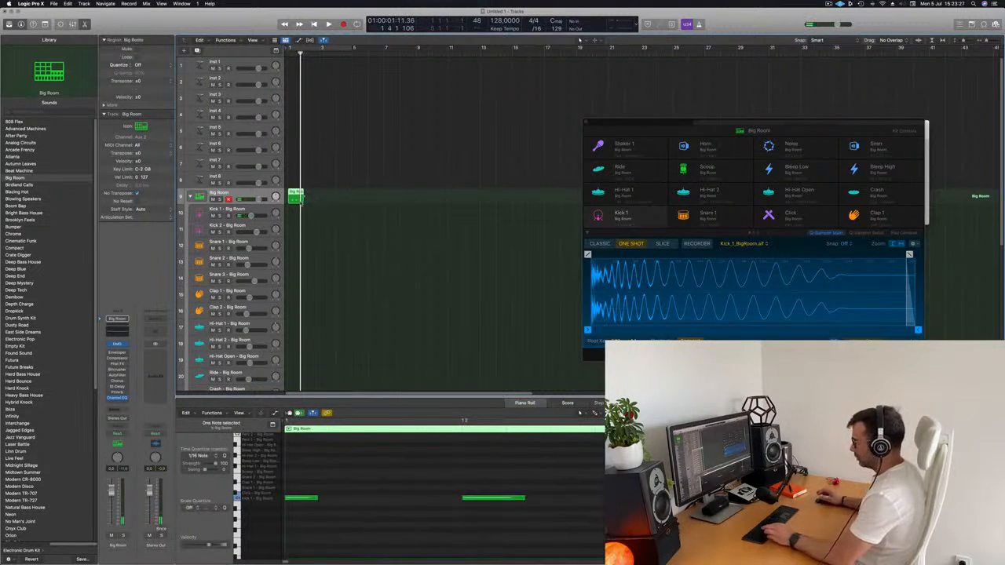
{"action": "key", "text": "super+r"}
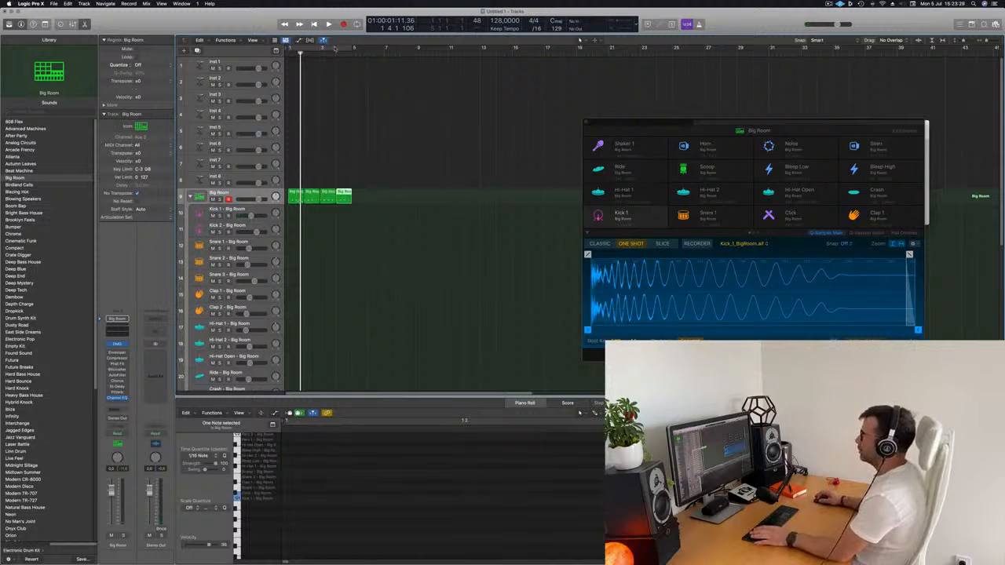
{"action": "left_click", "coordinate": [334, 49]}
{"action": "key", "text": "space"}
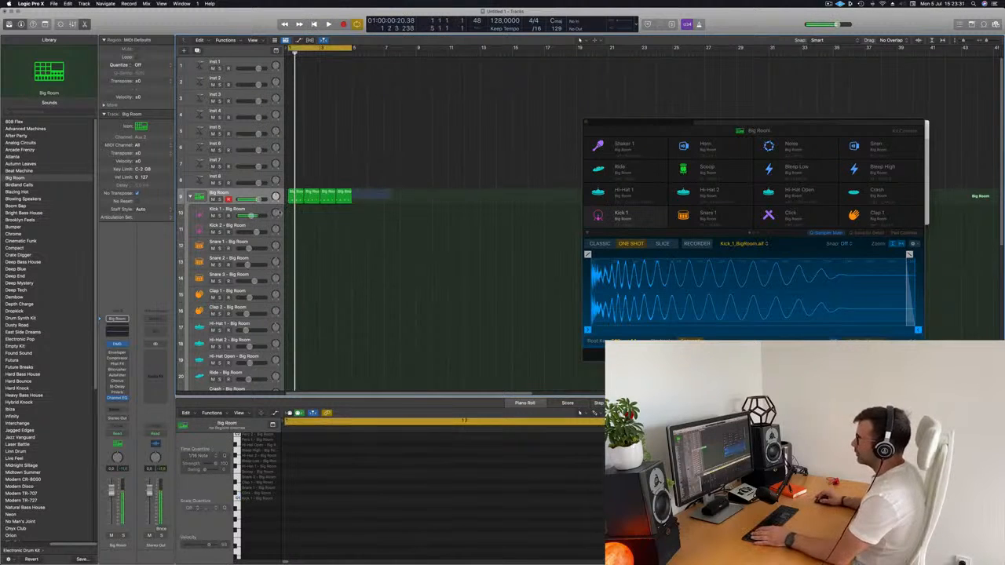
Move the four kick regions to the Kick 1 track, transpose all their notes down to that track's labelled key and play them
{"action": "key", "text": "super+a"}
{"action": "left_click_drag", "start_coordinate": [299, 206], "coordinate": [302, 221]}
{"action": "left_click", "coordinate": [313, 488]}
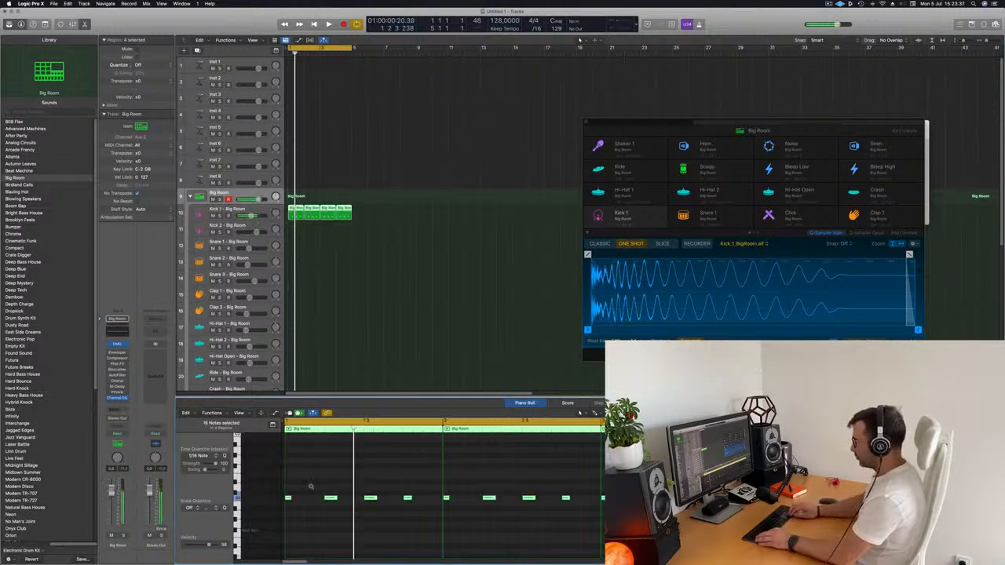
{"action": "key", "text": "alt+Down"}
{"action": "key", "text": "alt+Down"}
{"action": "key", "text": "alt+Down"}
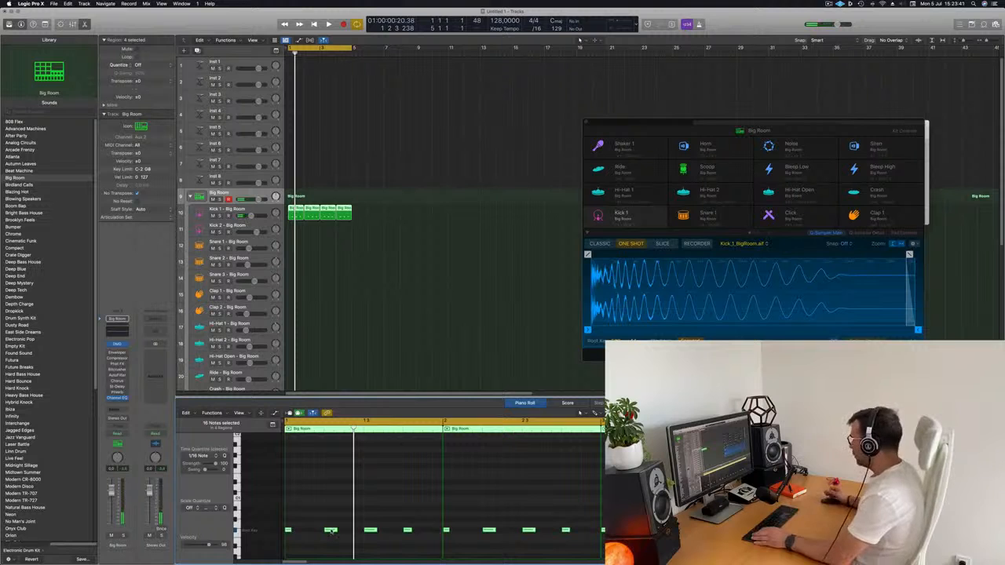
{"action": "key", "text": "space"}
{"action": "left_click", "coordinate": [388, 228]}
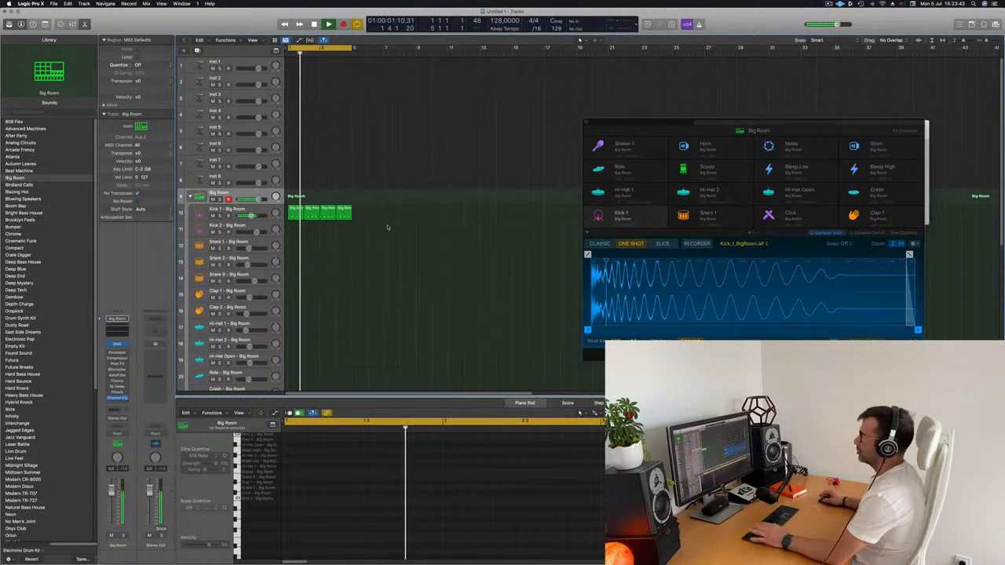
Copy the first Kick 1 region to the Hi-Hat 1 track and shift its notes onto the offbeats
{"action": "left_click", "coordinate": [296, 214]}
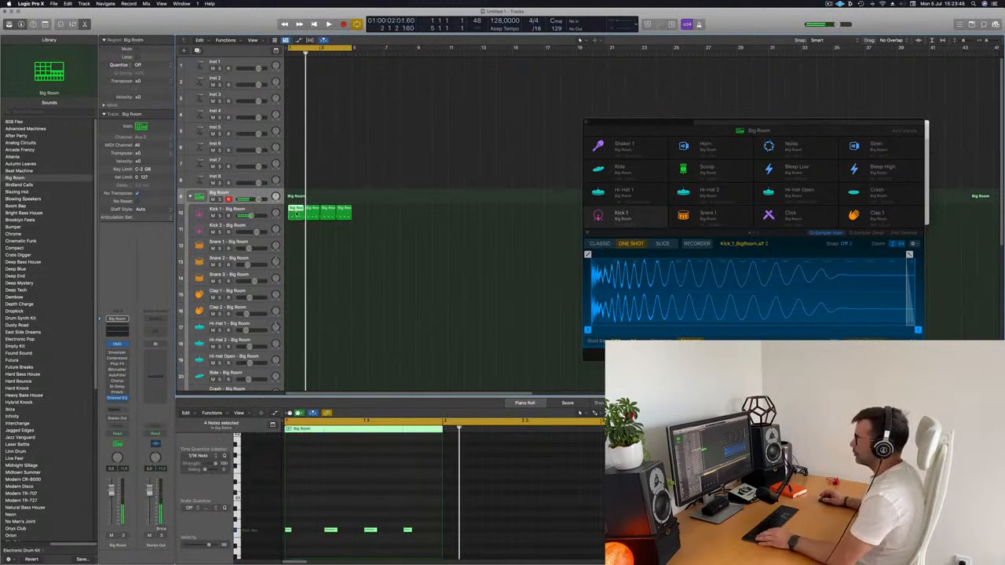
{"action": "left_click_drag", "start_coordinate": [296, 214], "coordinate": [297, 328]}
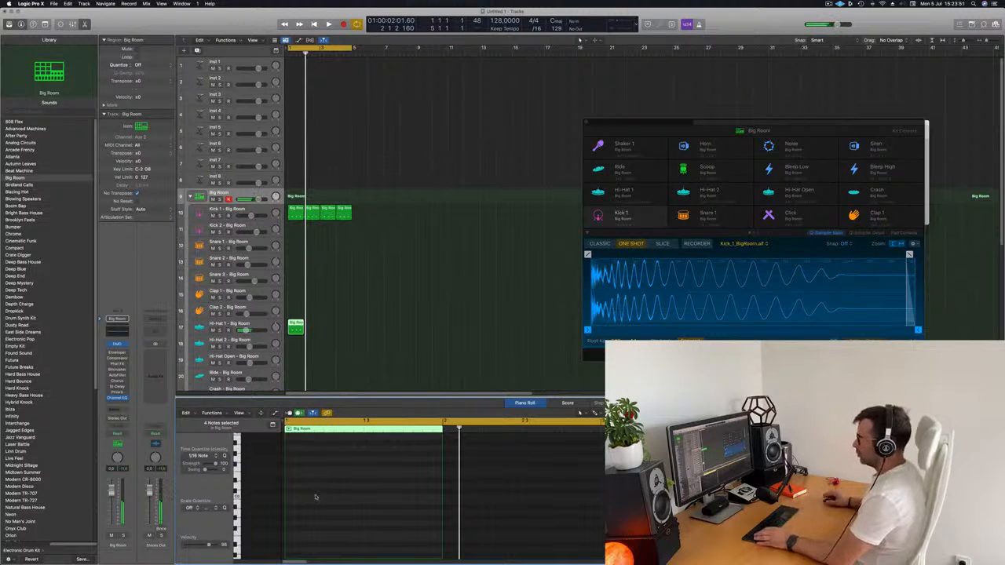
{"action": "scroll", "coordinate": [317, 498], "scroll_direction": "up", "scroll_amount": 5}
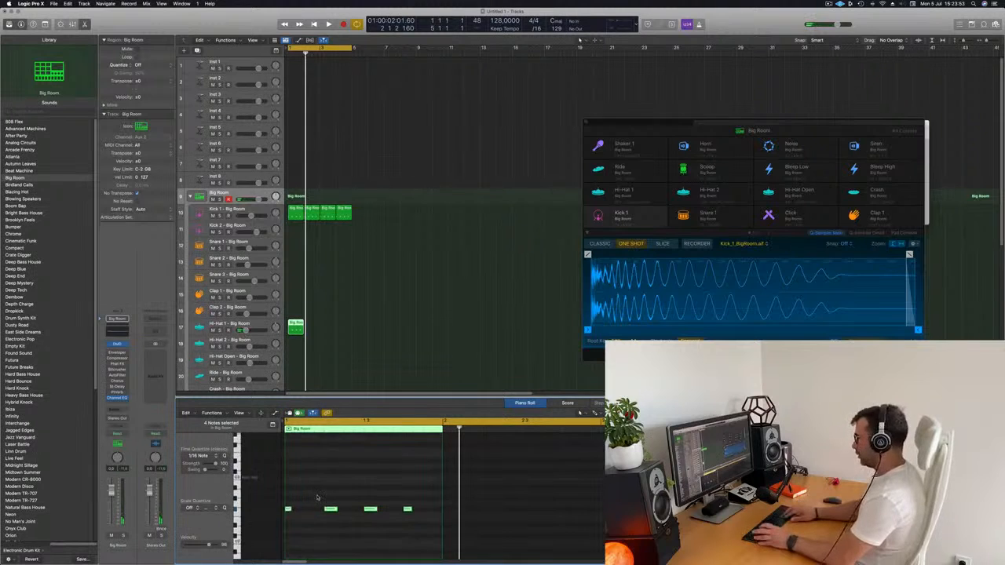
{"action": "key", "text": "space"}
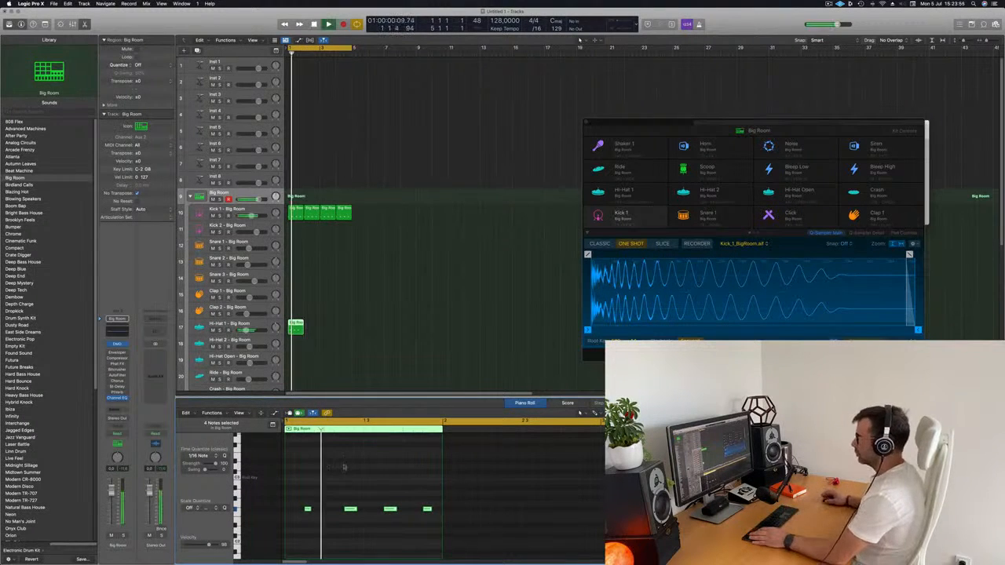
Repeat the Hi-Hat 1 region to fill the four-bar cycle range and play it together with the kick
{"action": "key", "text": "super+r"}
{"action": "key", "text": "super+r"}
{"action": "key", "text": "super+r"}
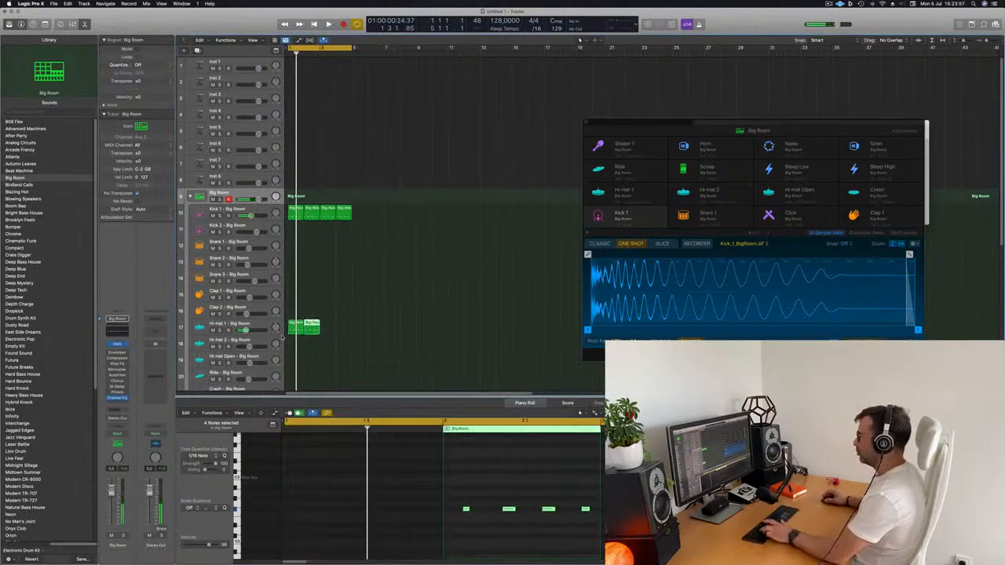
{"action": "key", "text": "super+z"}
{"action": "key", "text": "space"}
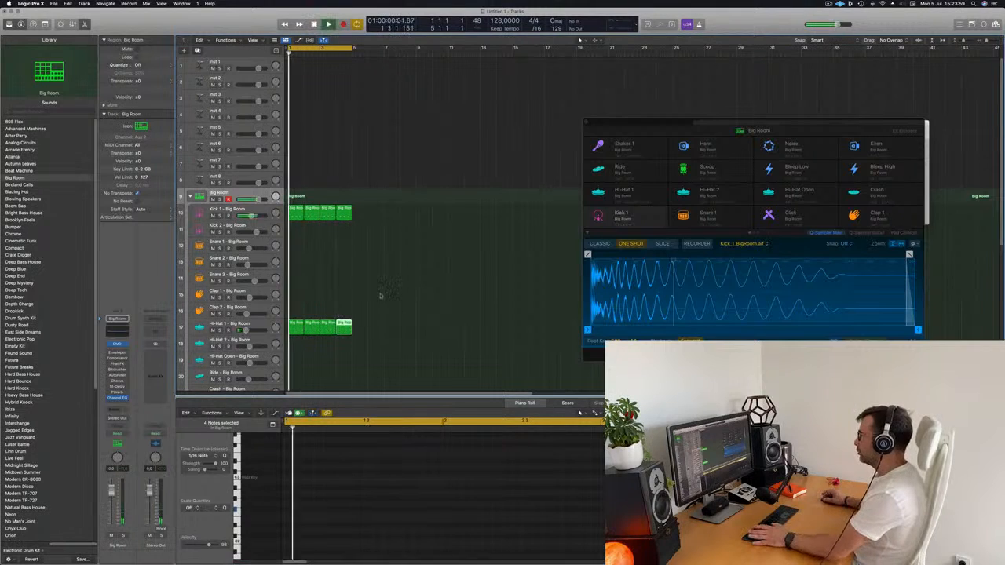
{"action": "left_click", "coordinate": [382, 296]}
{"action": "scroll", "coordinate": [341, 307], "scroll_direction": "down", "scroll_amount": 2}
{"action": "scroll", "coordinate": [399, 281], "scroll_direction": "down", "scroll_amount": 4}
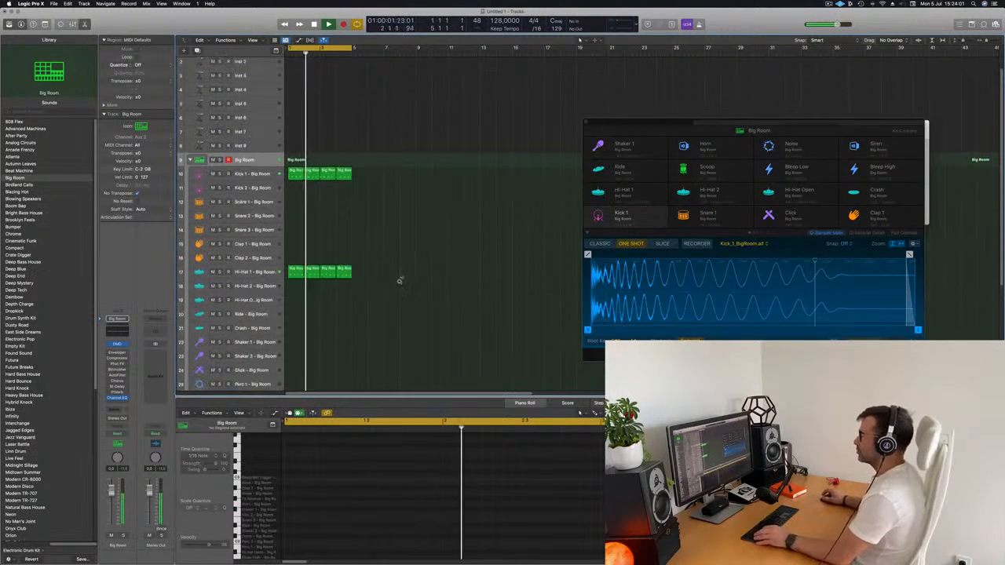
{"action": "key", "text": "space"}
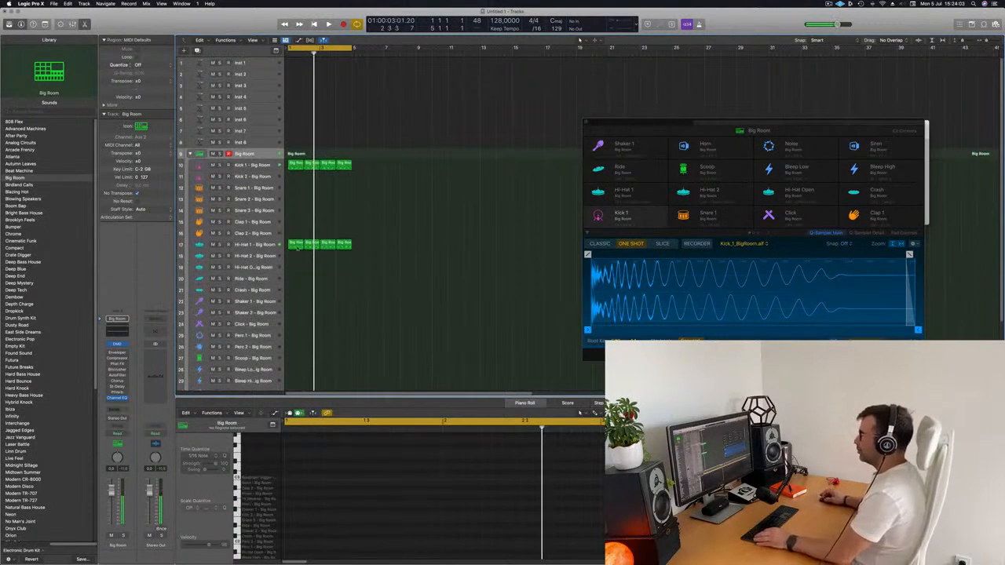
Copy the first Hi-Hat 1 region to the Snare 1 track and move its first note to beat 2
{"action": "left_click", "coordinate": [296, 244]}
{"action": "left_click_drag", "start_coordinate": [296, 245], "coordinate": [296, 188]}
{"action": "left_click_drag", "start_coordinate": [301, 491], "coordinate": [449, 534]}
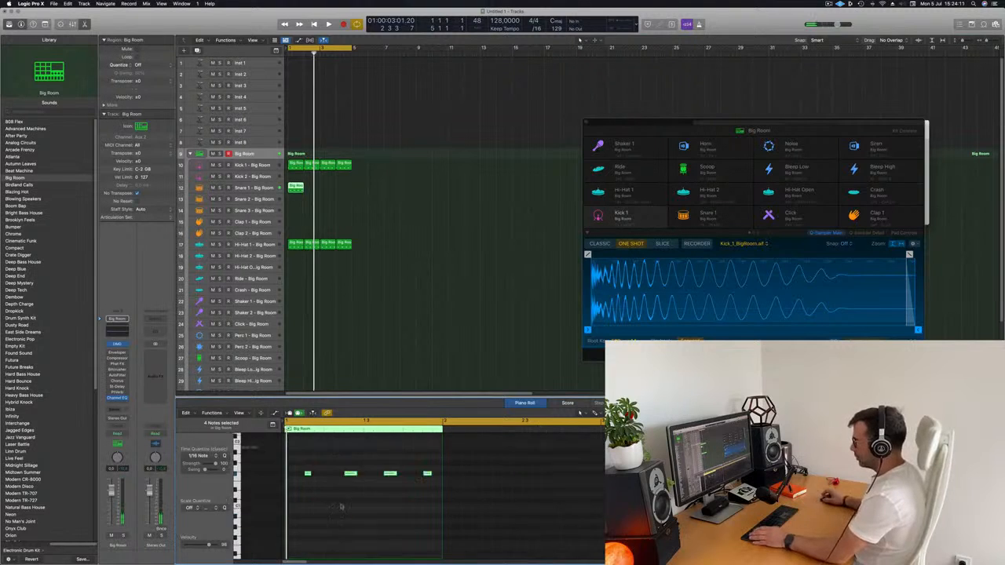
{"action": "scroll", "coordinate": [322, 484], "scroll_direction": "up", "scroll_amount": 2}
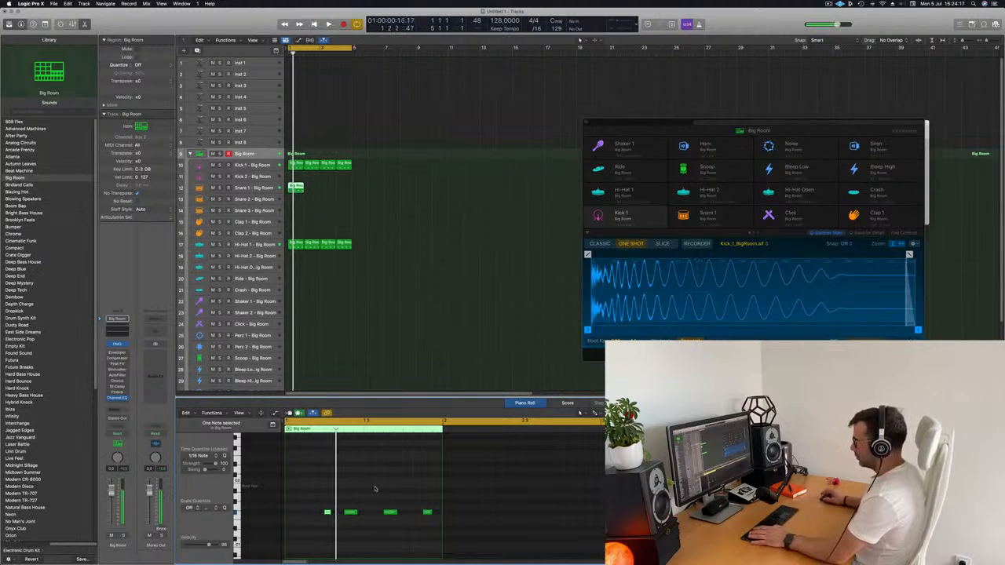
Delete the other three notes from the Snare 1 region, leaving only the beat 2 hit, and play the loop
{"action": "key", "text": "Delete"}
{"action": "left_click_drag", "start_coordinate": [378, 495], "coordinate": [477, 555]}
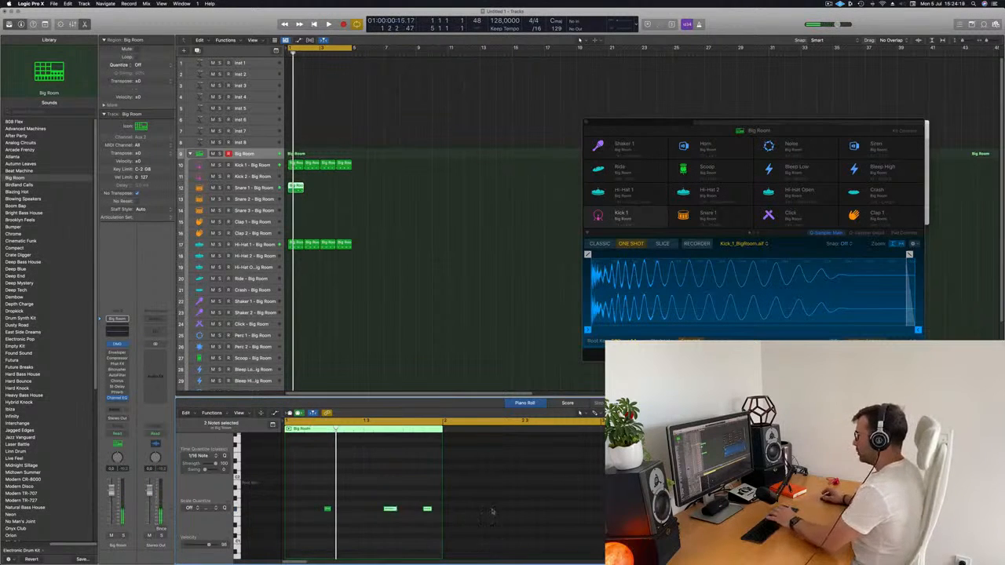
{"action": "key", "text": "Delete"}
{"action": "key", "text": "space"}
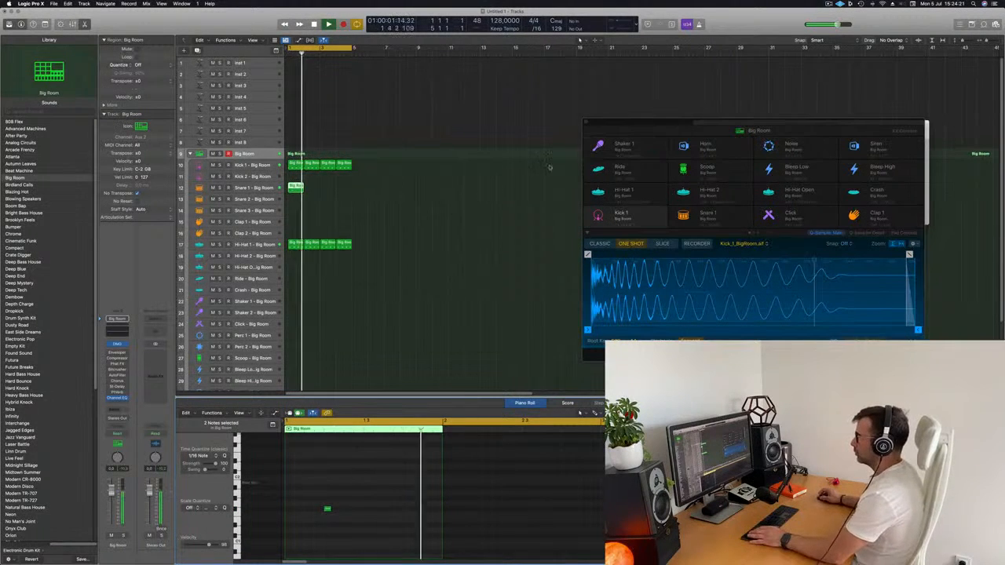
Repeat the Snare 1 region to fill the four-bar cycle range and listen to the combined beat
{"action": "left_click_drag", "start_coordinate": [323, 179], "coordinate": [297, 189]}
{"action": "key", "text": "super+r"}
{"action": "key", "text": "super+r"}
{"action": "key", "text": "super+r"}
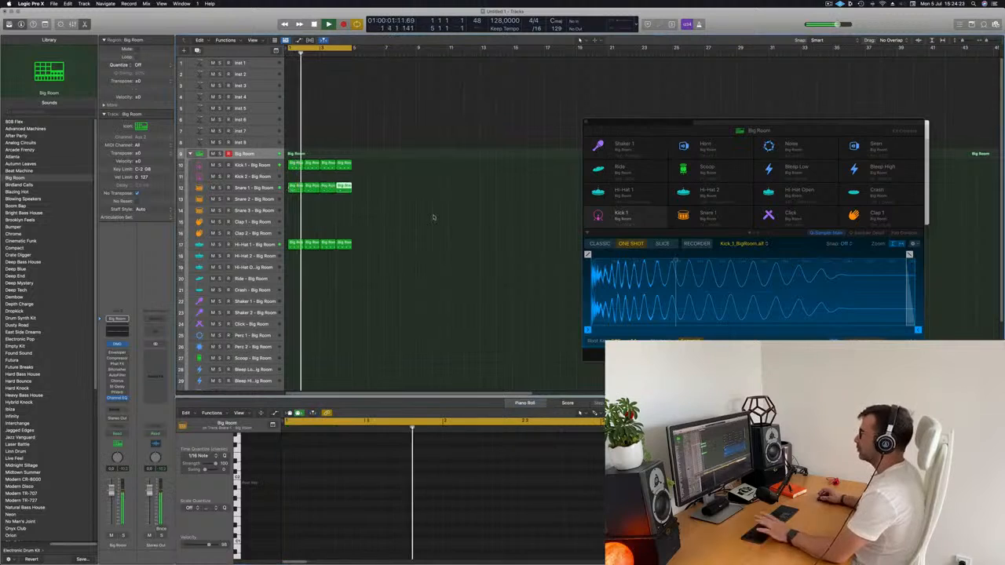
{"action": "left_click", "coordinate": [435, 218]}
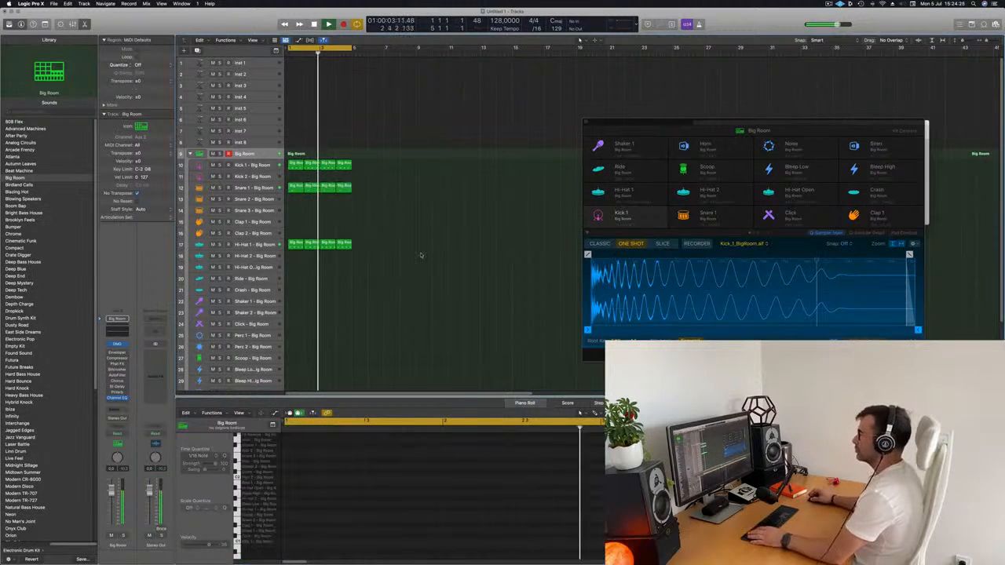
{"action": "scroll", "coordinate": [420, 254], "scroll_direction": "down", "scroll_amount": 2}
{"action": "scroll", "coordinate": [380, 260], "scroll_direction": "down", "scroll_amount": 2}
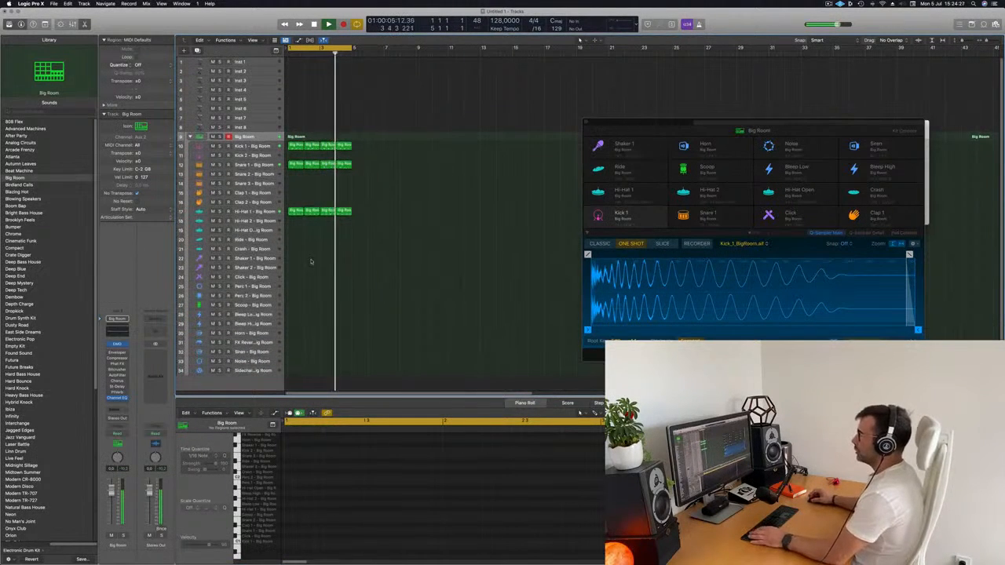
{"action": "key", "text": "space"}
Copy the first Kick 1 region to the Ride track, transpose its notes up and play the loop
{"action": "left_click", "coordinate": [293, 211]}
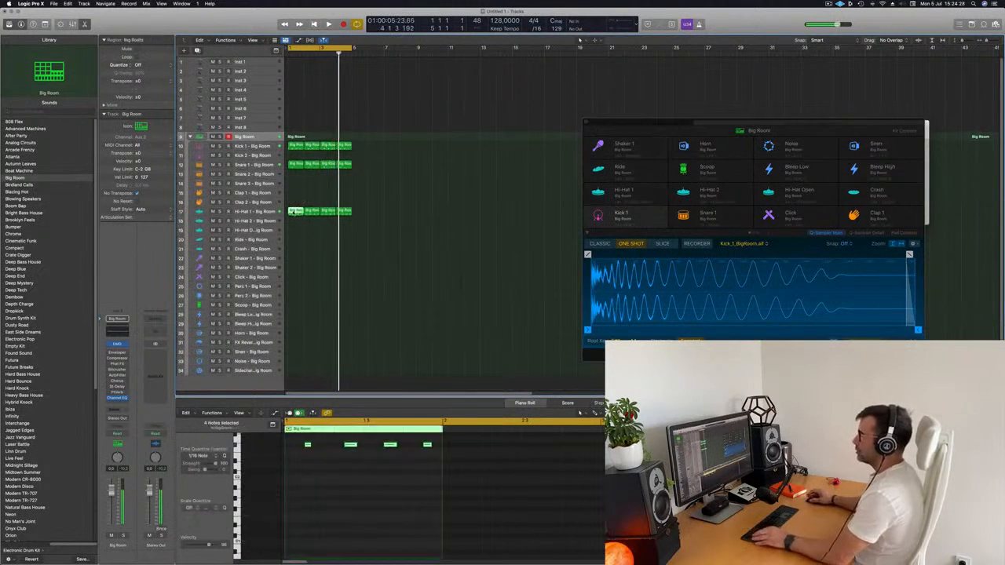
{"action": "left_click", "coordinate": [293, 146]}
{"action": "left_click_drag", "start_coordinate": [293, 146], "coordinate": [297, 240]}
{"action": "key", "text": "space"}
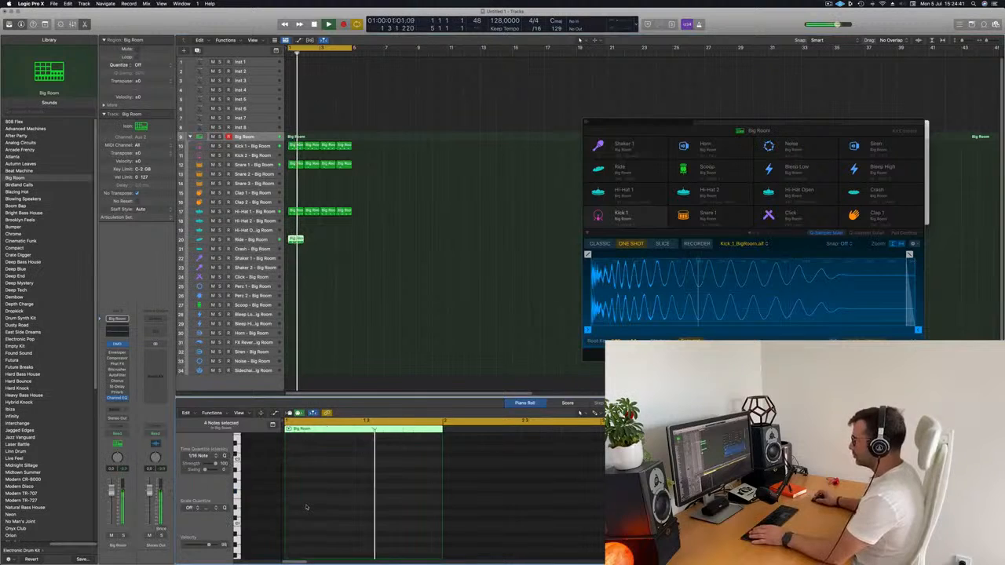
{"action": "key", "text": "alt+shift+Up"}
{"action": "key", "text": "space"}
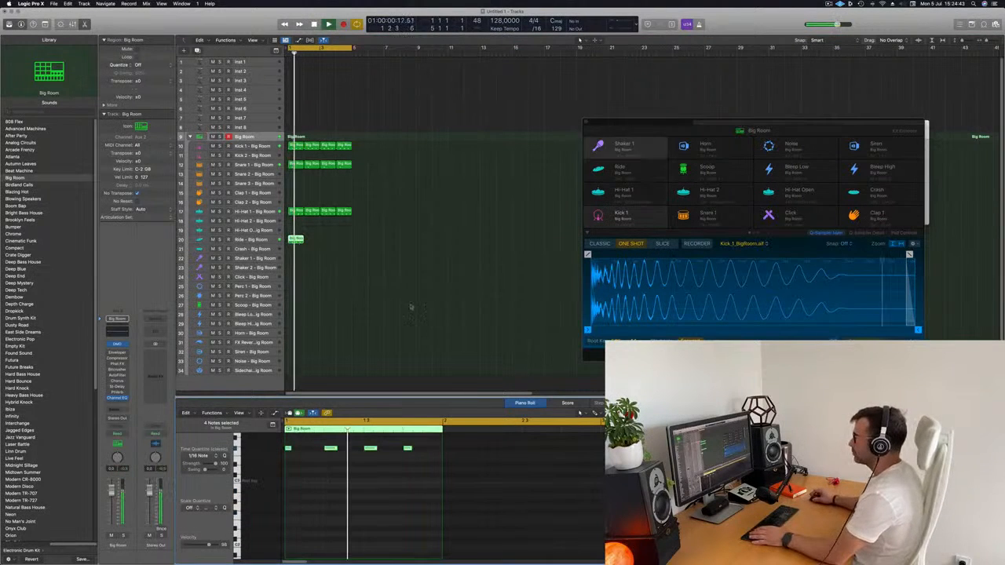
{"action": "key", "text": "space"}
{"action": "key", "text": "space"}
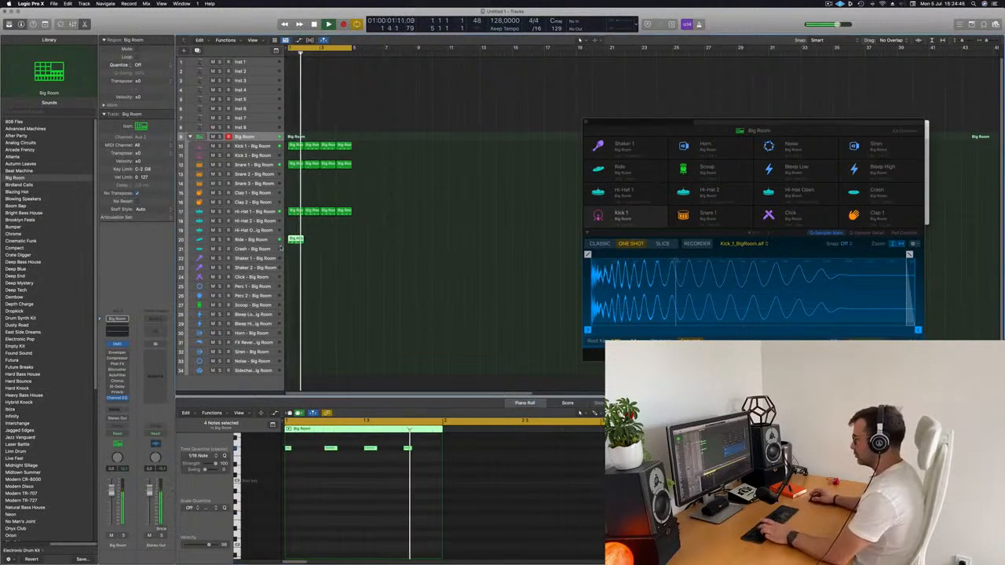
Duplicate the Big Room track and repeat the Ride region to fill the four-bar cycle range
{"action": "key", "text": "super+d"}
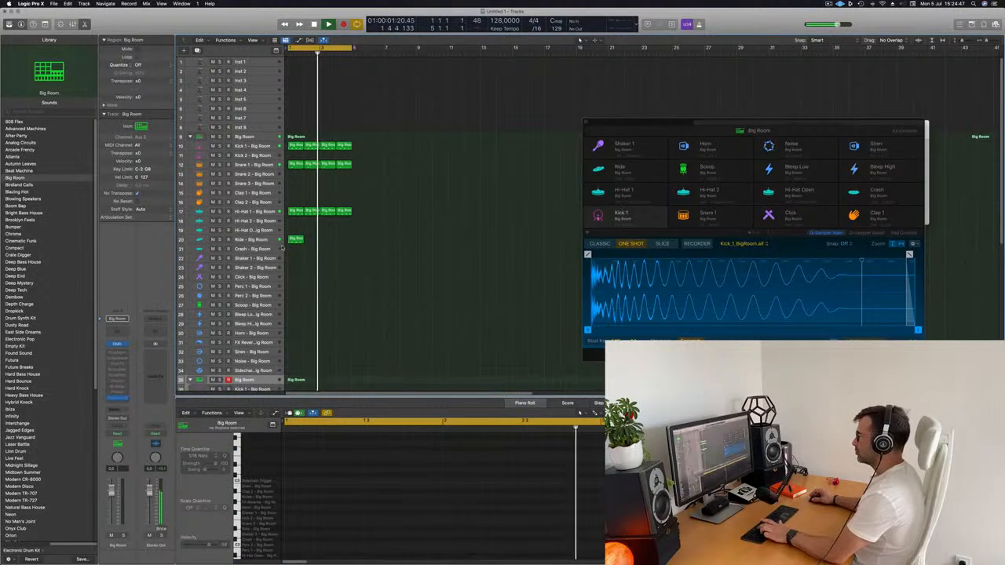
{"action": "left_click_drag", "start_coordinate": [321, 234], "coordinate": [287, 259]}
{"action": "key", "text": "super+r"}
{"action": "key", "text": "super+r"}
{"action": "key", "text": "super+r"}
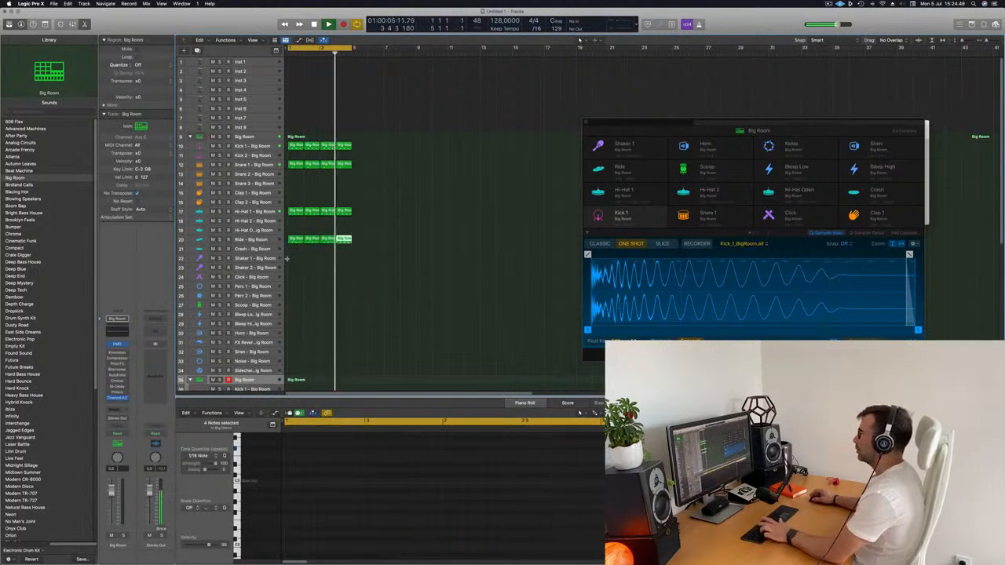
Replay the loop from the start, select the Ride track and clear the region selection
{"action": "key", "text": "space"}
{"action": "key", "text": "space"}
{"action": "left_click", "coordinate": [253, 239]}
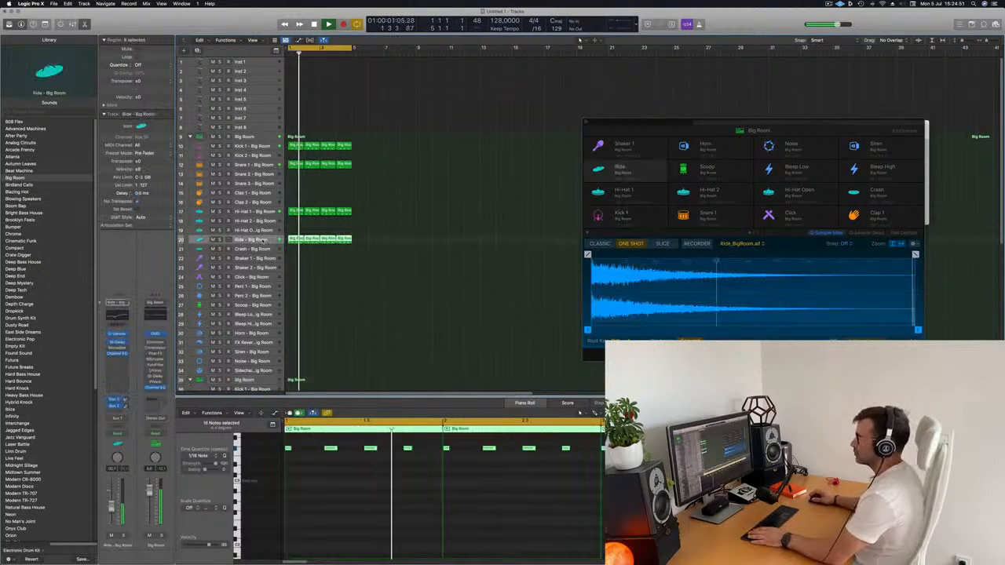
{"action": "left_click", "coordinate": [339, 293]}
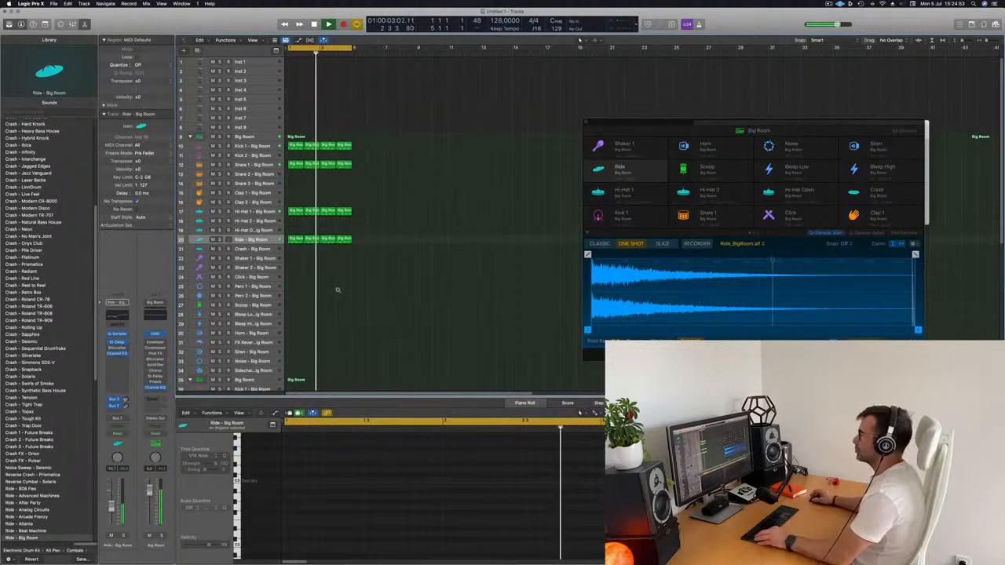
Copy the first Ride region to the Scoop track and reduce it to a single low note near the bar's end
{"action": "scroll", "coordinate": [323, 283], "scroll_direction": "down", "scroll_amount": 1}
{"action": "scroll", "coordinate": [322, 279], "scroll_direction": "down", "scroll_amount": 3}
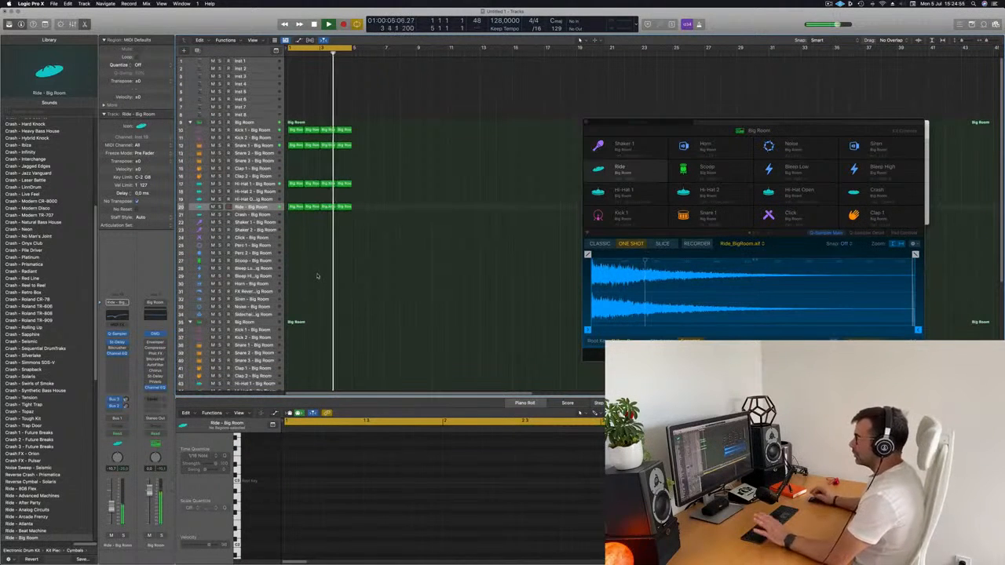
{"action": "left_click", "coordinate": [295, 206]}
{"action": "mouse_move", "coordinate": [297, 273]}
{"action": "left_mouse_down"}
{"action": "mouse_move", "coordinate": [299, 319]}
{"action": "mouse_move", "coordinate": [297, 268]}
{"action": "left_mouse_up"}
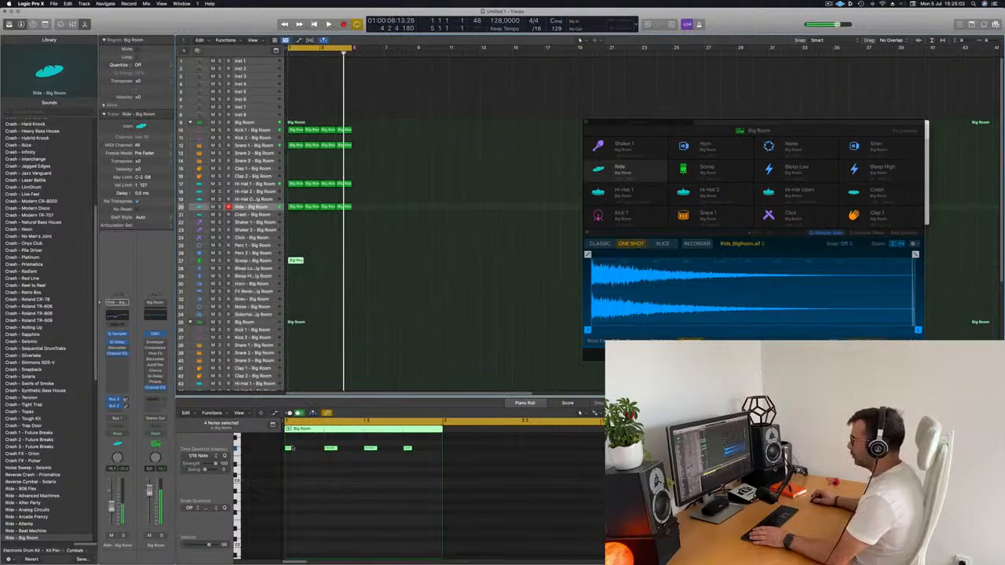
{"action": "left_click_drag", "start_coordinate": [288, 444], "coordinate": [391, 501]}
{"action": "key", "text": "space"}
{"action": "key", "text": "Delete"}
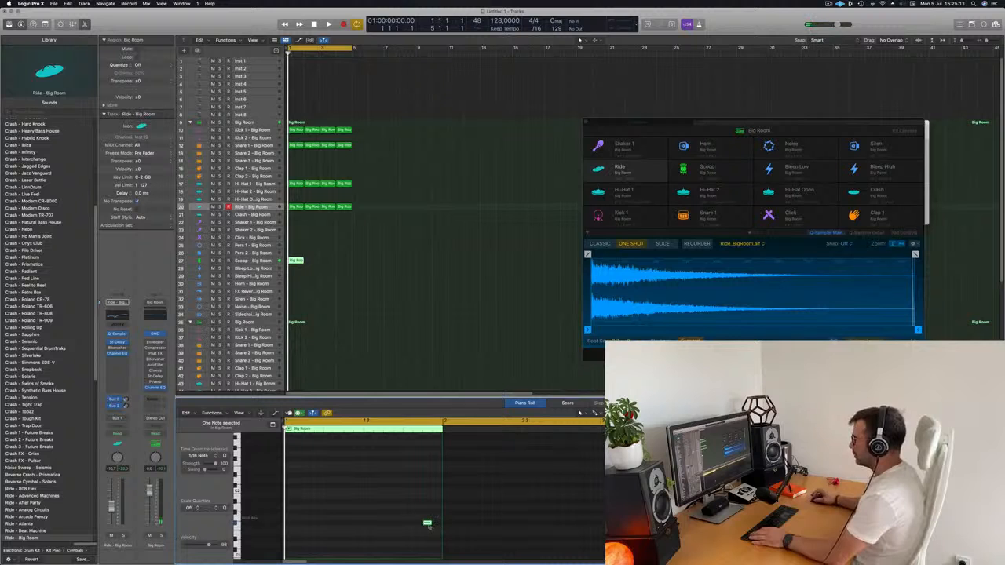
Play the loop, repeat the Scoop region to fill the four-bar cycle range and select the Scoop track
{"action": "key", "text": "space"}
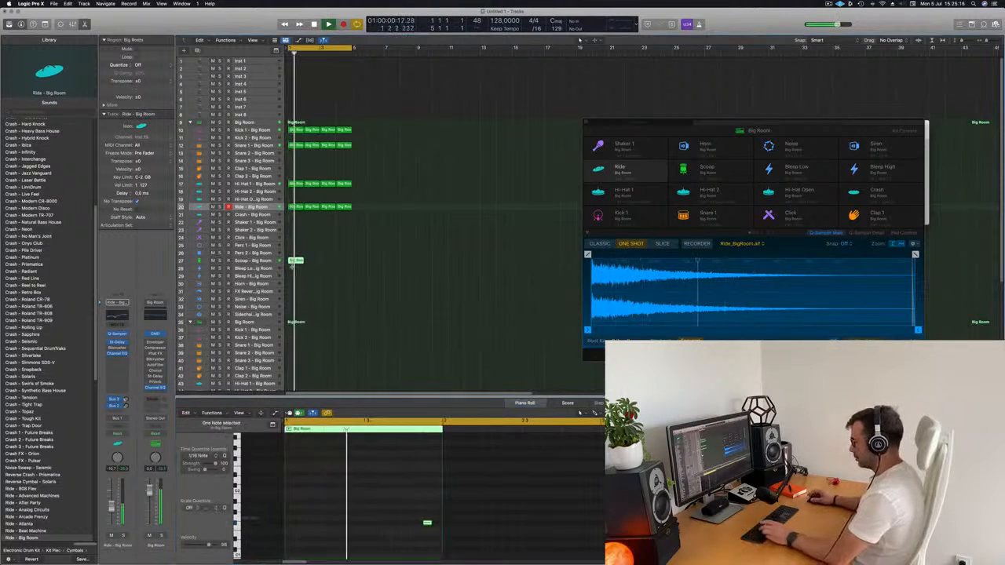
{"action": "key", "text": "super+r"}
{"action": "key", "text": "super+r"}
{"action": "key", "text": "super+r"}
{"action": "left_click", "coordinate": [253, 261]}
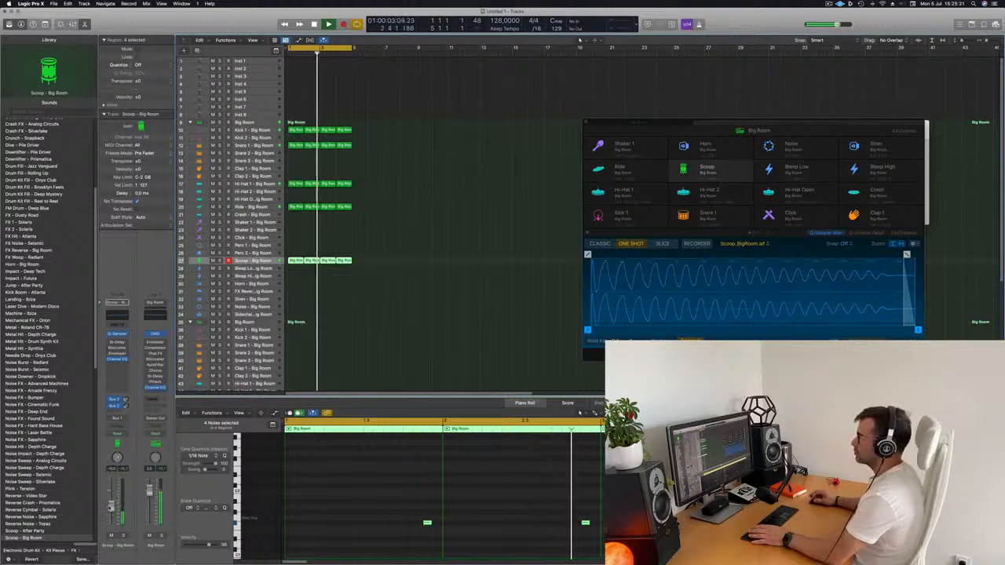
{"action": "scroll", "coordinate": [325, 314], "scroll_direction": "down", "scroll_amount": 1}
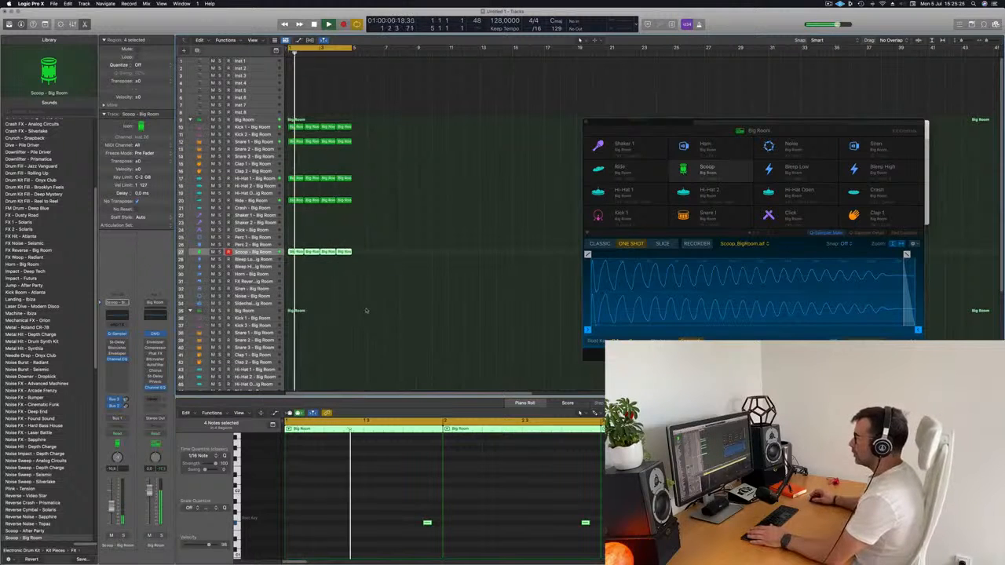
{"action": "scroll", "coordinate": [326, 304], "scroll_direction": "down", "scroll_amount": 5}
{"action": "scroll", "coordinate": [329, 304], "scroll_direction": "up", "scroll_amount": 6}
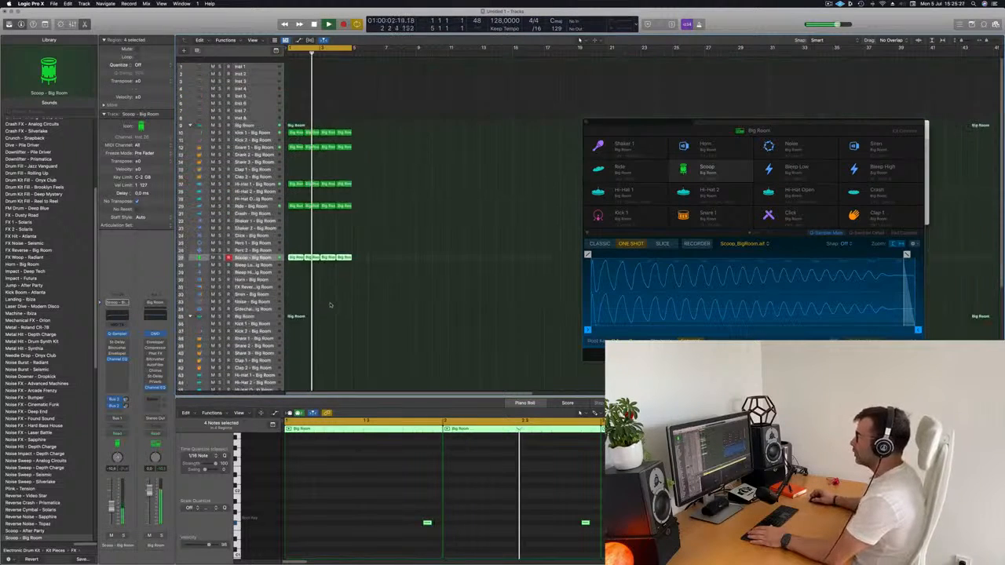
Open the Alchemy synth on the Inst 1 track and position its window
{"action": "left_click", "coordinate": [251, 63]}
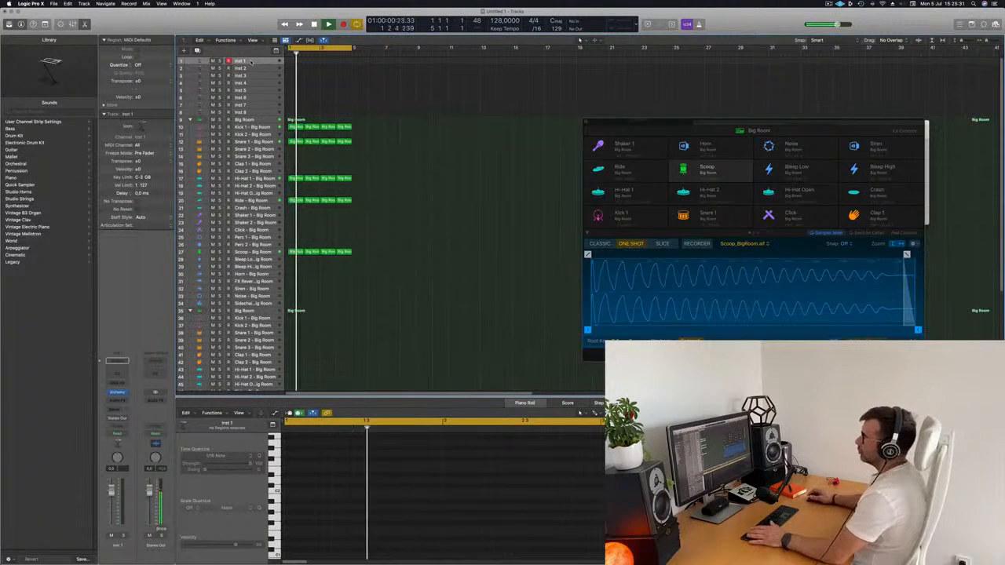
{"action": "left_click", "coordinate": [119, 392]}
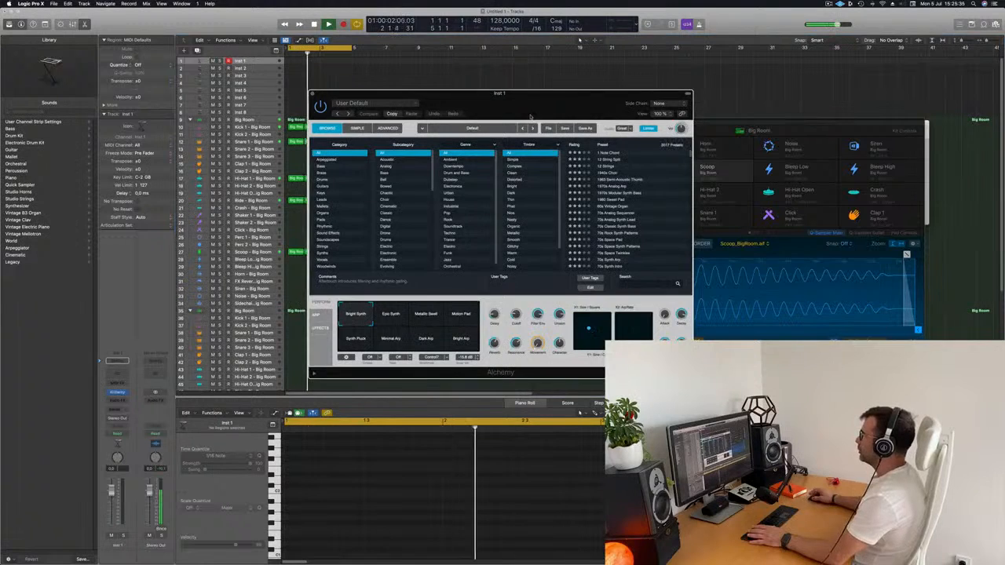
{"action": "left_click_drag", "start_coordinate": [541, 104], "coordinate": [527, 106]}
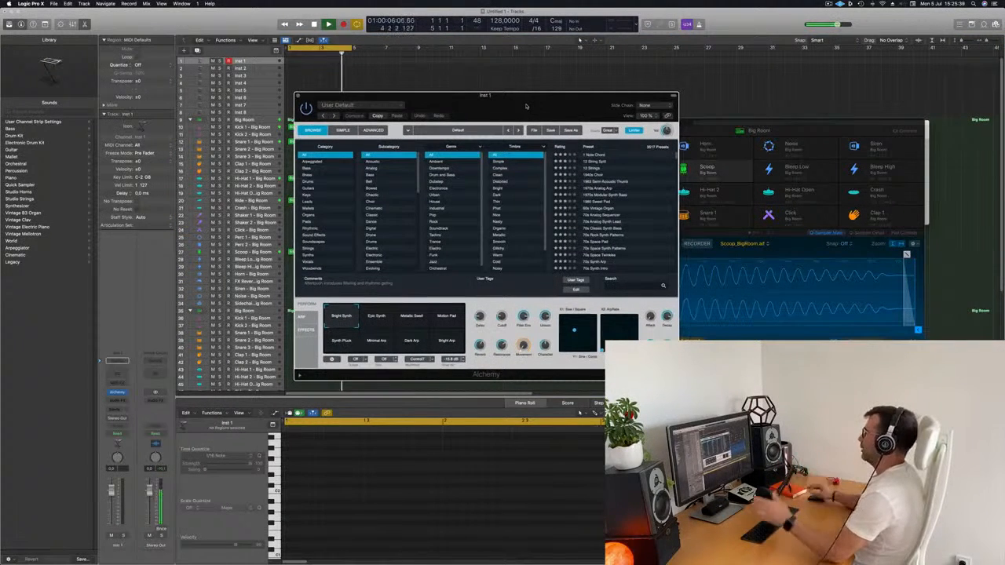
Search Alchemy's presets for siren, load Club Siren and move the synth window away from the drum regions
{"action": "left_click", "coordinate": [616, 287]}
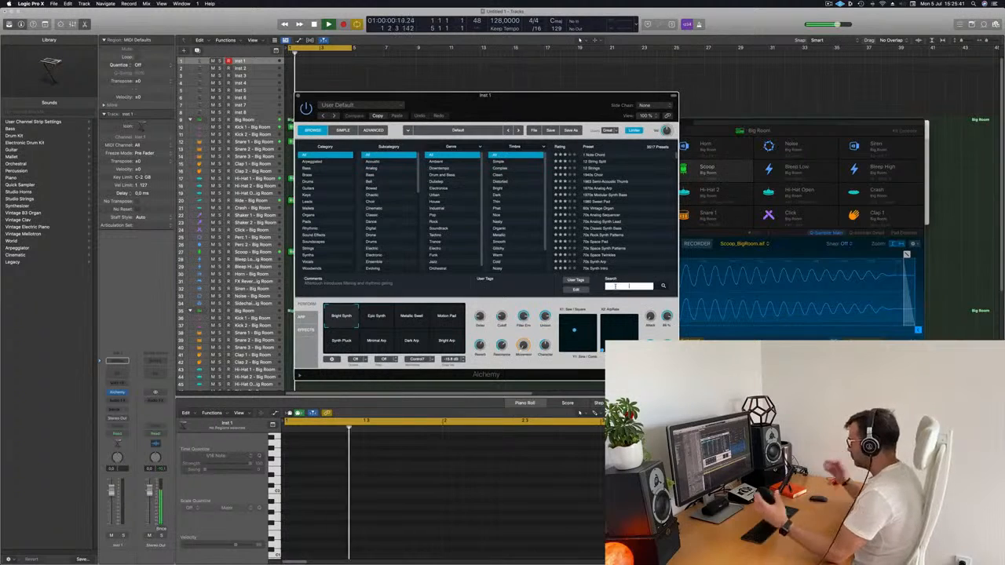
{"action": "type", "text": "siren"}
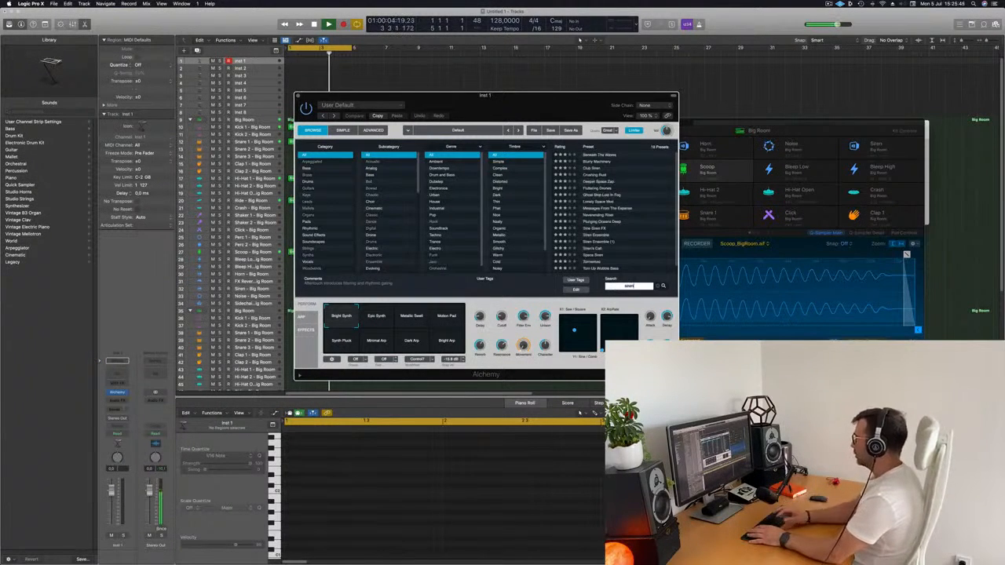
{"action": "left_click", "coordinate": [593, 169]}
{"action": "left_click_drag", "start_coordinate": [550, 95], "coordinate": [700, 106]}
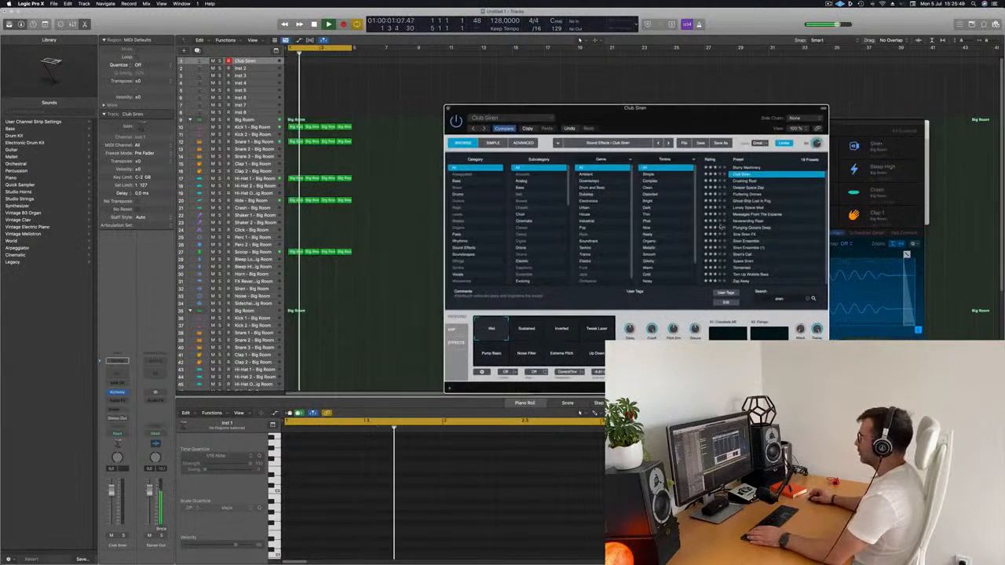
Bring up the Musical Typing keyboard, reposition it and audition the Club Siren sound over the loop
{"action": "key", "text": "super+k"}
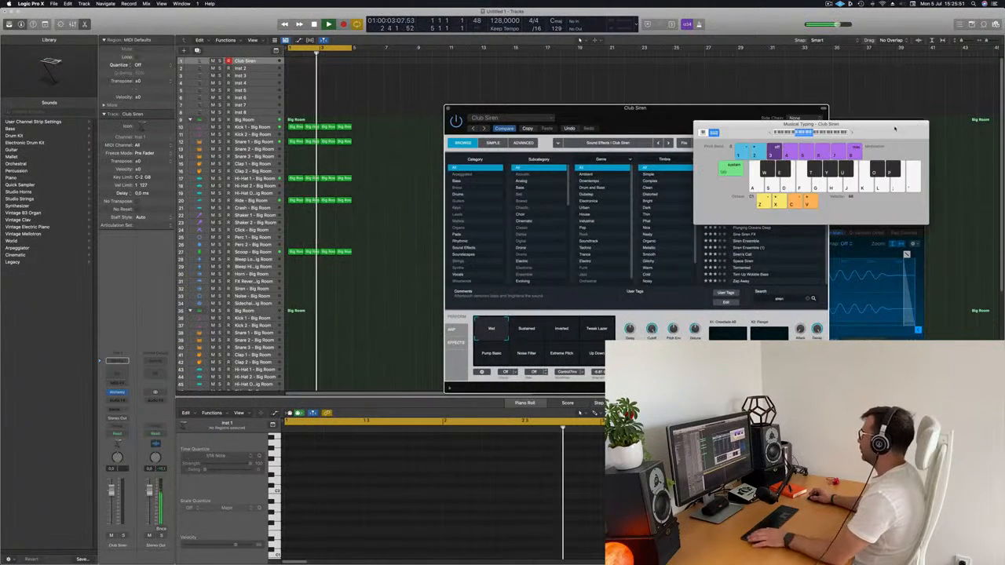
{"action": "left_click_drag", "start_coordinate": [895, 128], "coordinate": [843, 105]}
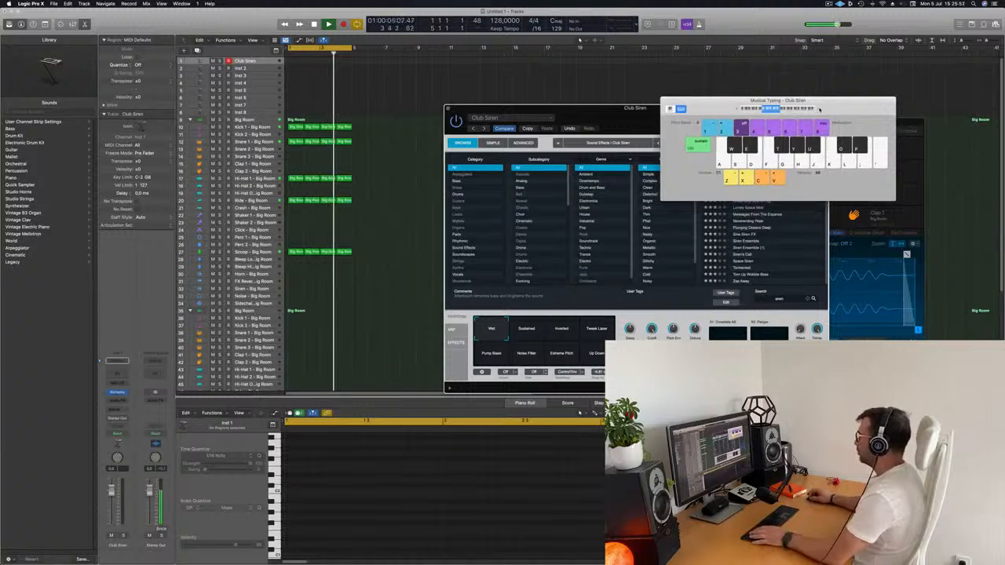
{"action": "key", "text": "g"}
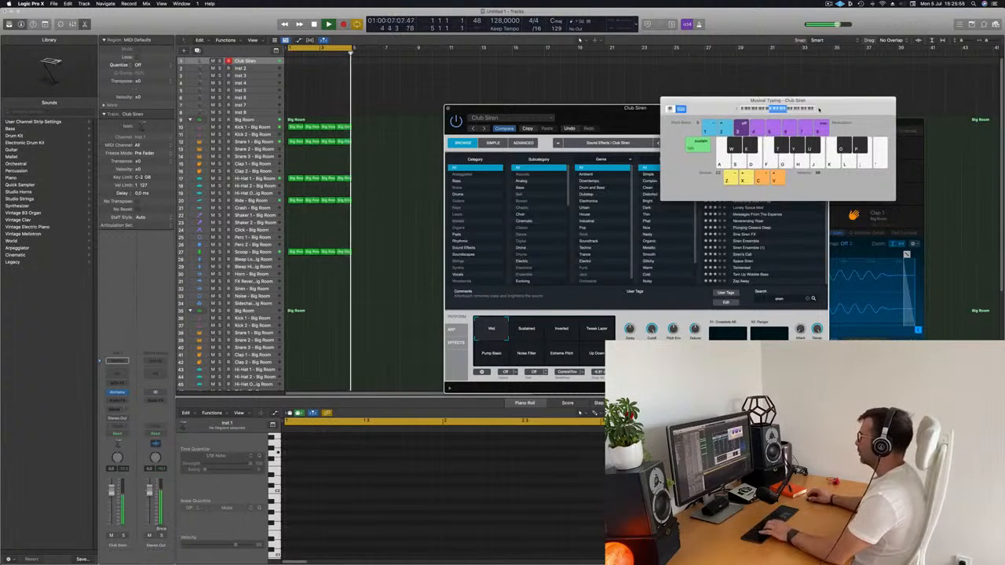
{"action": "left_click_drag", "start_coordinate": [826, 104], "coordinate": [620, 190]}
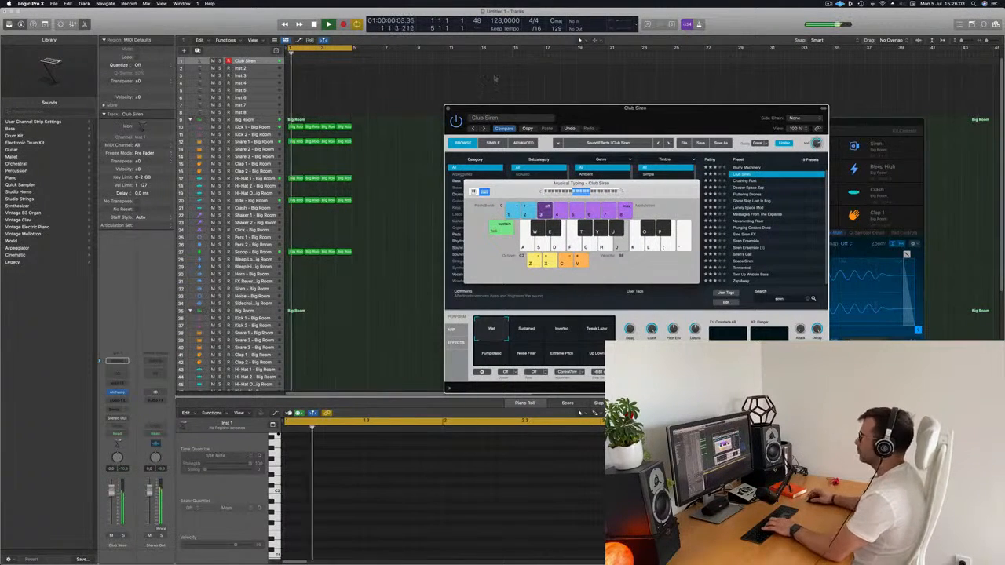
Repeat all the drum regions together until the beat covers sixteen bars
{"action": "left_click", "coordinate": [414, 84]}
{"action": "key", "text": "super+a"}
{"action": "key", "text": "super+r"}
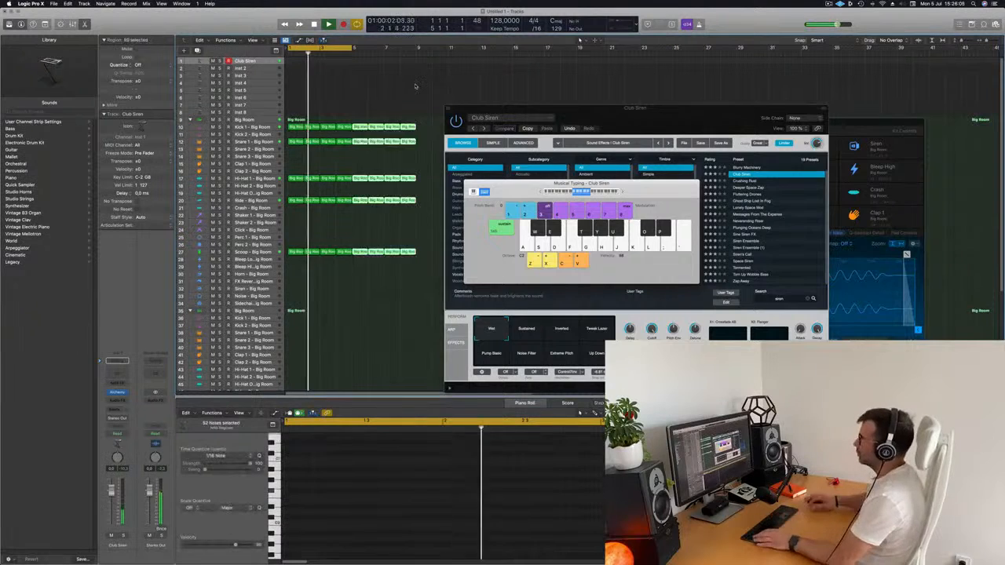
{"action": "key", "text": "super+r"}
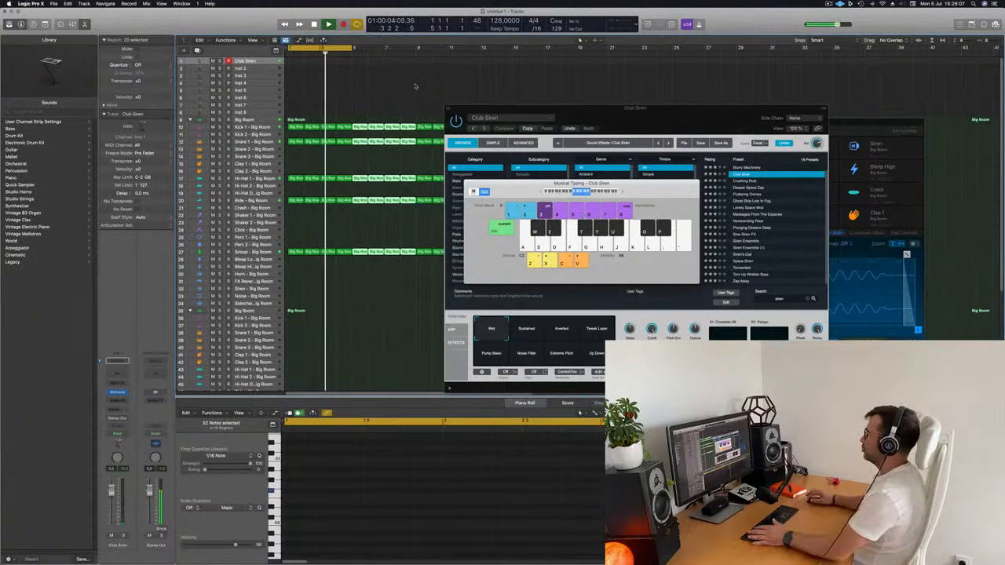
Move the Alchemy and Musical Typing windows off the drum regions and audition the siren with the keyboard octave at C3
{"action": "left_click_drag", "start_coordinate": [503, 108], "coordinate": [722, 132]}
{"action": "left_click_drag", "start_coordinate": [637, 190], "coordinate": [457, 227]}
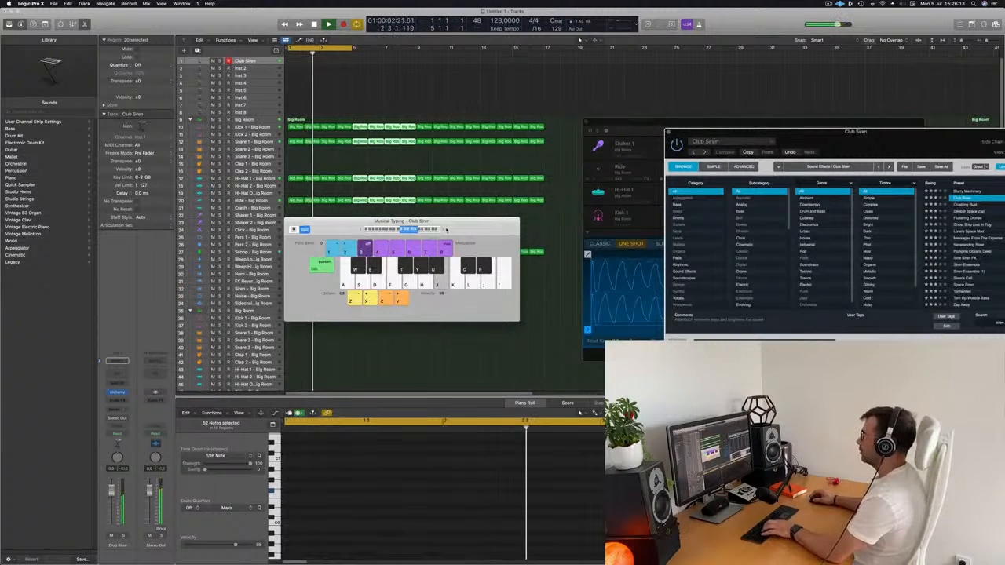
{"action": "left_click_drag", "start_coordinate": [445, 229], "coordinate": [492, 253]}
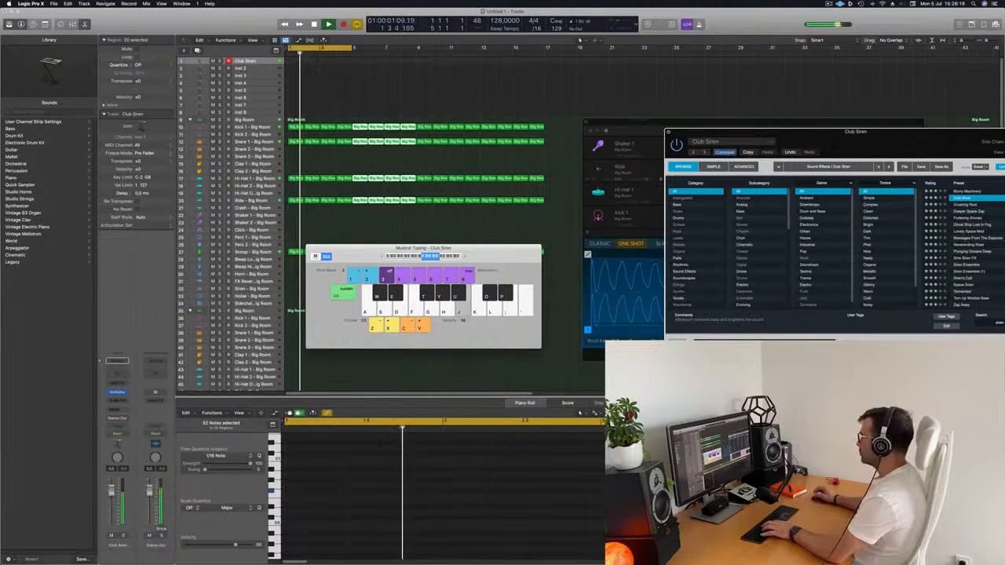
Audition Club Siren's performance snapshots, keep Sustained and rearrange the synth and keyboard windows
{"action": "left_click_drag", "start_coordinate": [909, 144], "coordinate": [684, 139]}
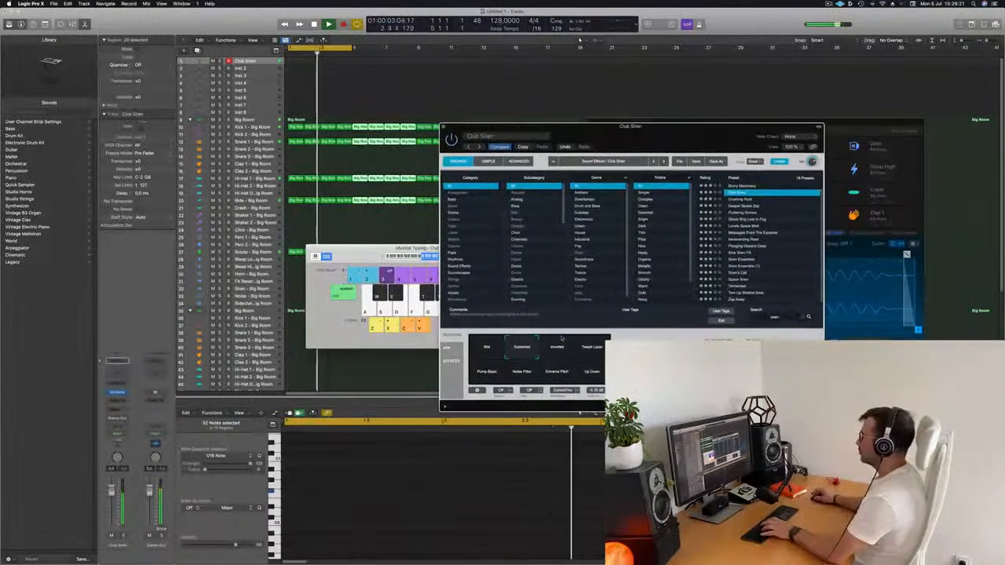
{"action": "left_click", "coordinate": [562, 352]}
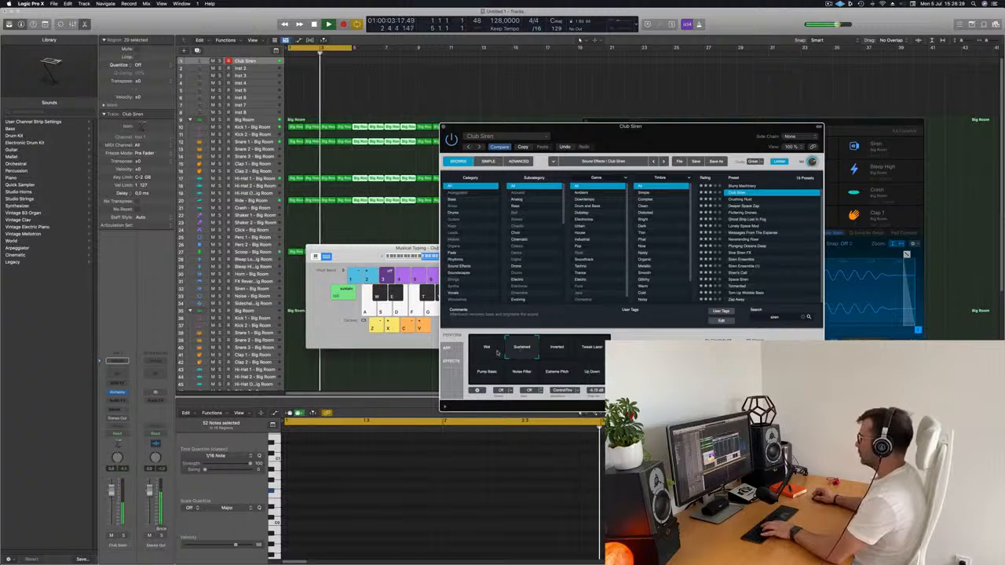
{"action": "left_click_drag", "start_coordinate": [651, 137], "coordinate": [754, 98]}
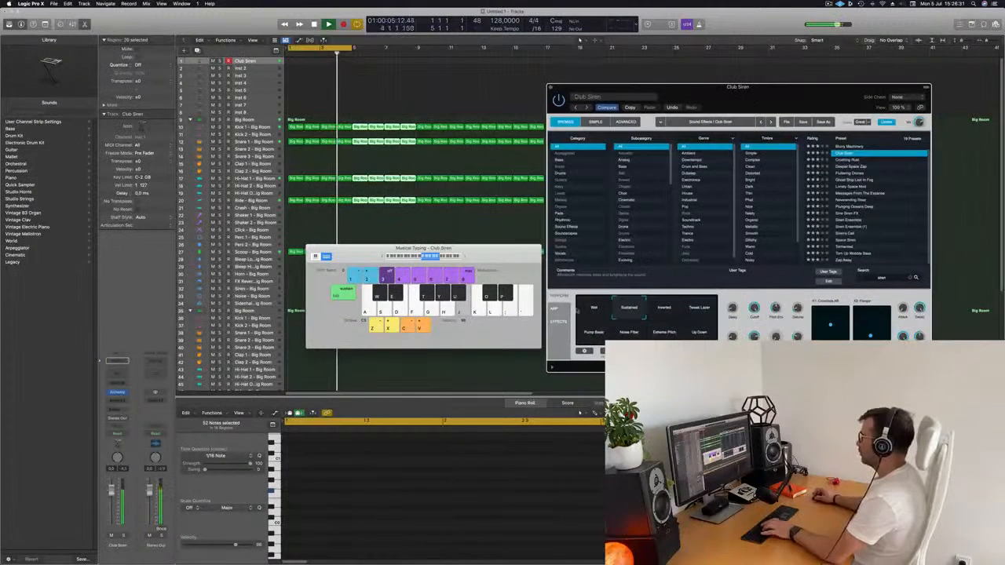
{"action": "left_click", "coordinate": [586, 313]}
{"action": "left_click", "coordinate": [625, 311]}
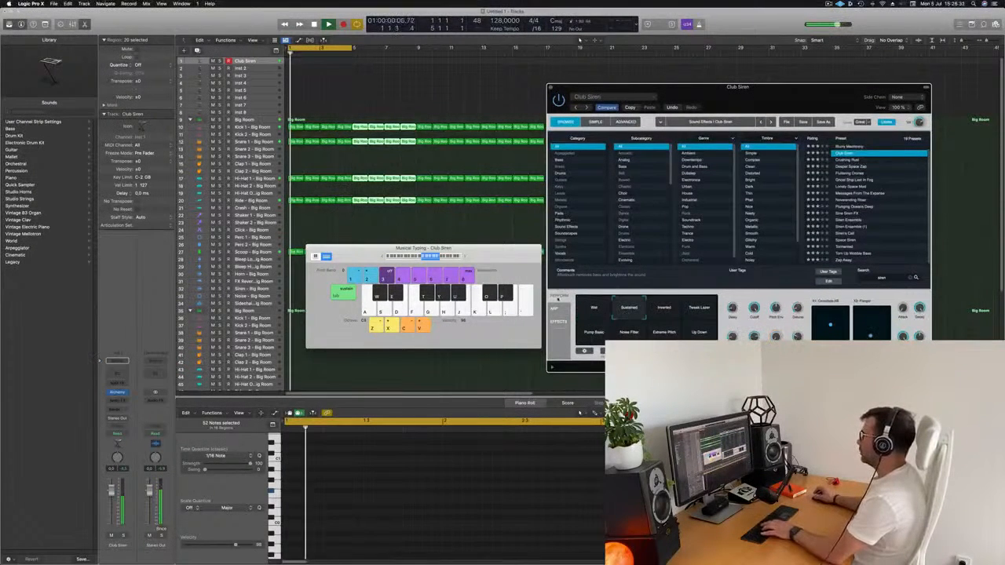
{"action": "left_click_drag", "start_coordinate": [330, 250], "coordinate": [392, 231]}
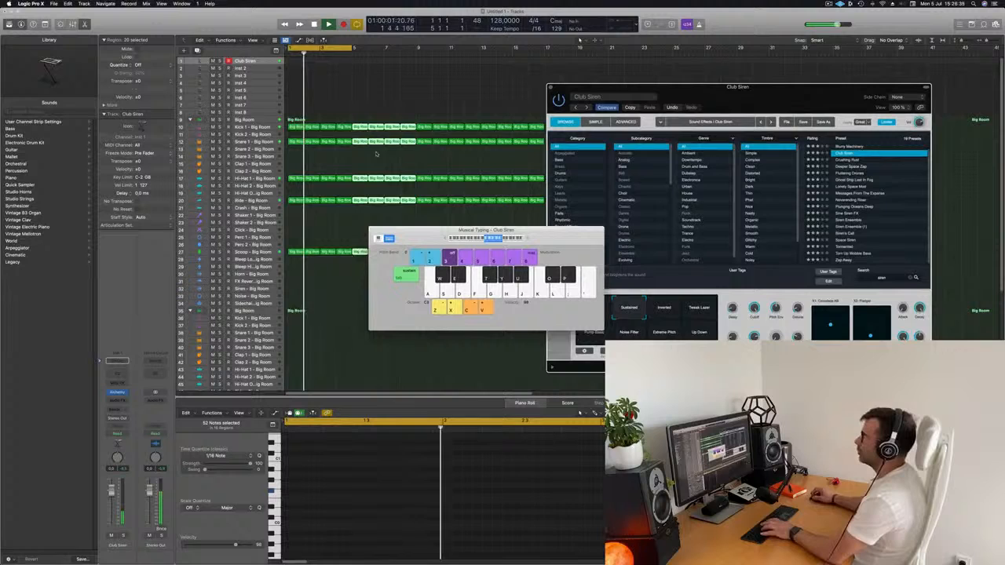
Extend the cycle range to eight bars, from bar 1 to bar 9
{"action": "left_click", "coordinate": [352, 48]}
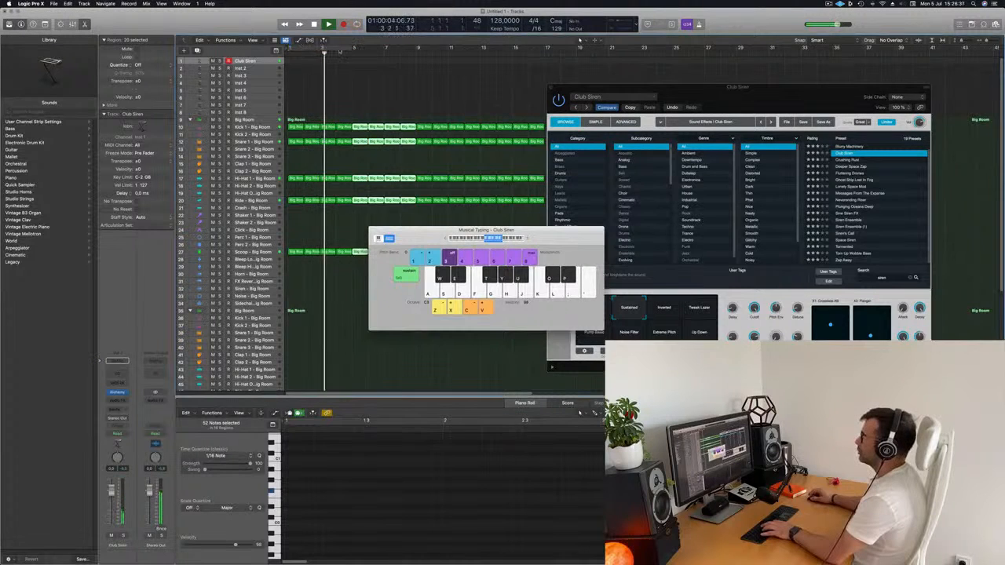
{"action": "left_click", "coordinate": [344, 48]}
{"action": "left_click_drag", "start_coordinate": [354, 48], "coordinate": [418, 48]}
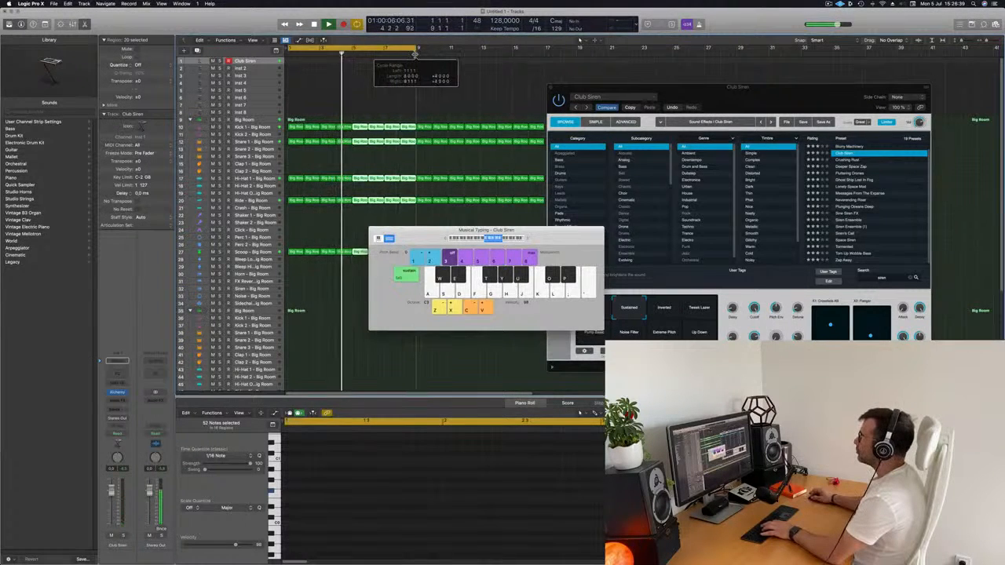
Record a long siren note on the Club Siren track across the eight-bar cycle
{"action": "left_click", "coordinate": [266, 63]}
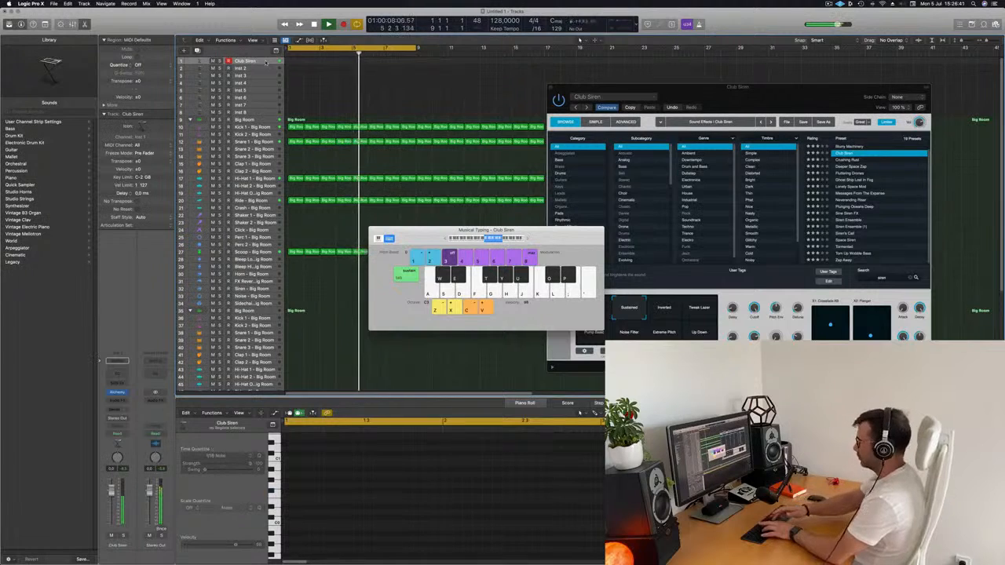
{"action": "key", "text": "r"}
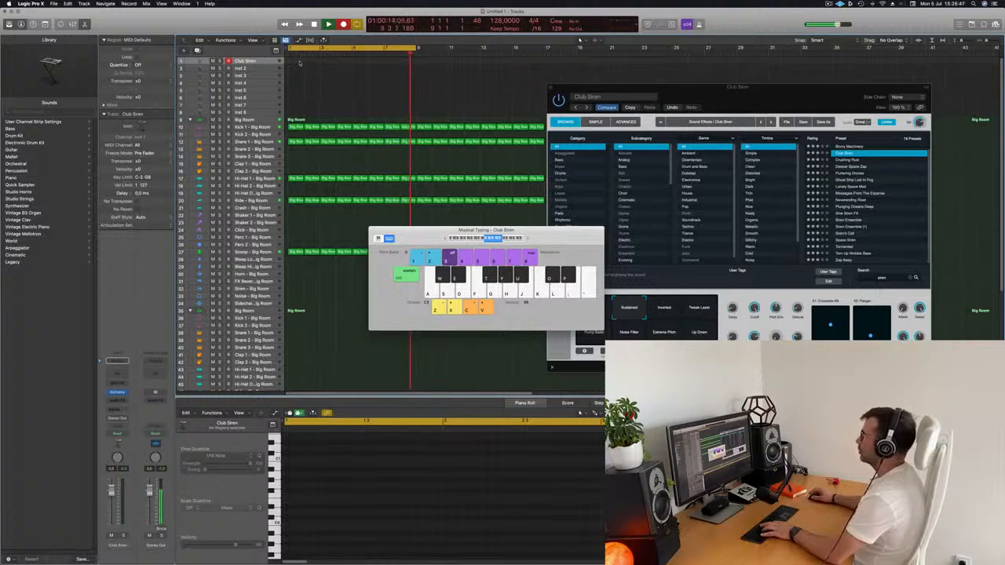
{"action": "key", "text": "j"}
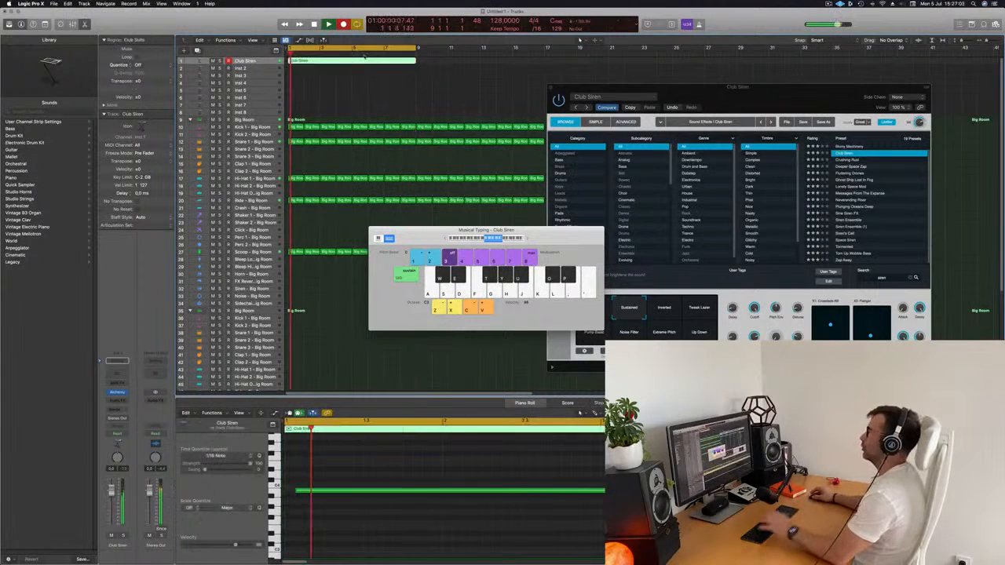
Align the recorded siren note with the region's start, stretch it to the region's end and play the result
{"action": "left_click_drag", "start_coordinate": [354, 472], "coordinate": [296, 509]}
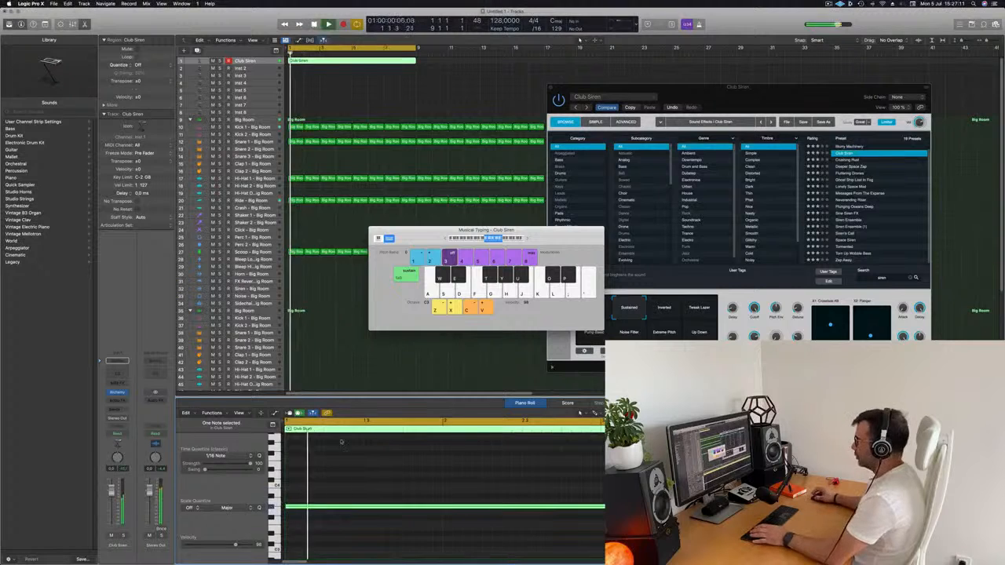
{"action": "left_click", "coordinate": [449, 514], "text": "ctrl+alt"}
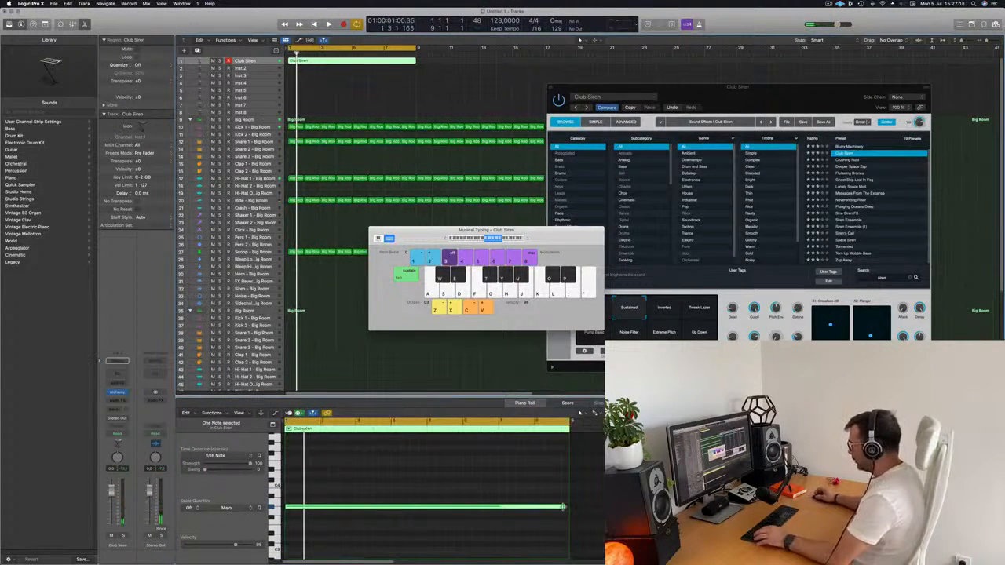
{"action": "left_click_drag", "start_coordinate": [563, 508], "coordinate": [564, 509]}
{"action": "left_click", "coordinate": [266, 62]}
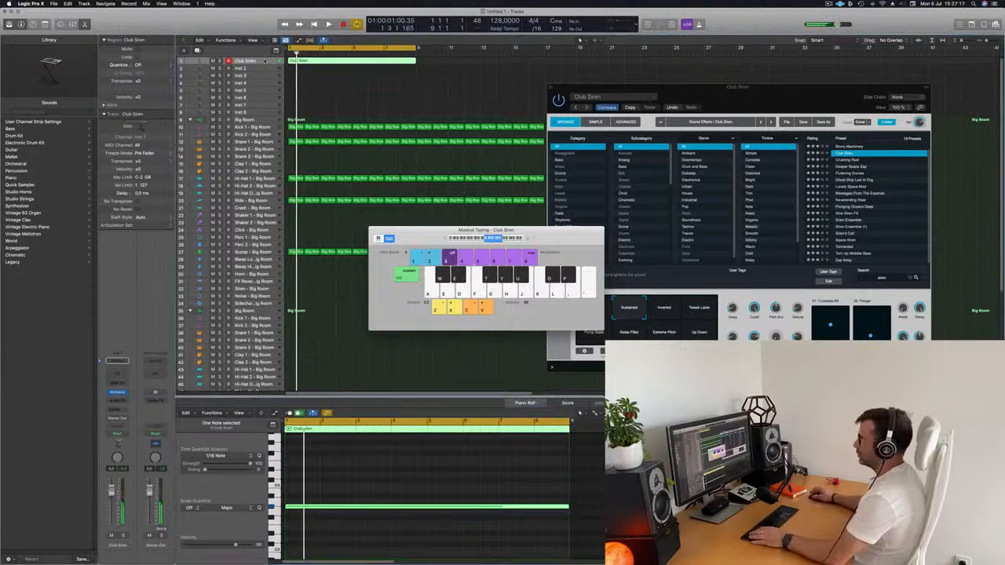
{"action": "key", "text": "space"}
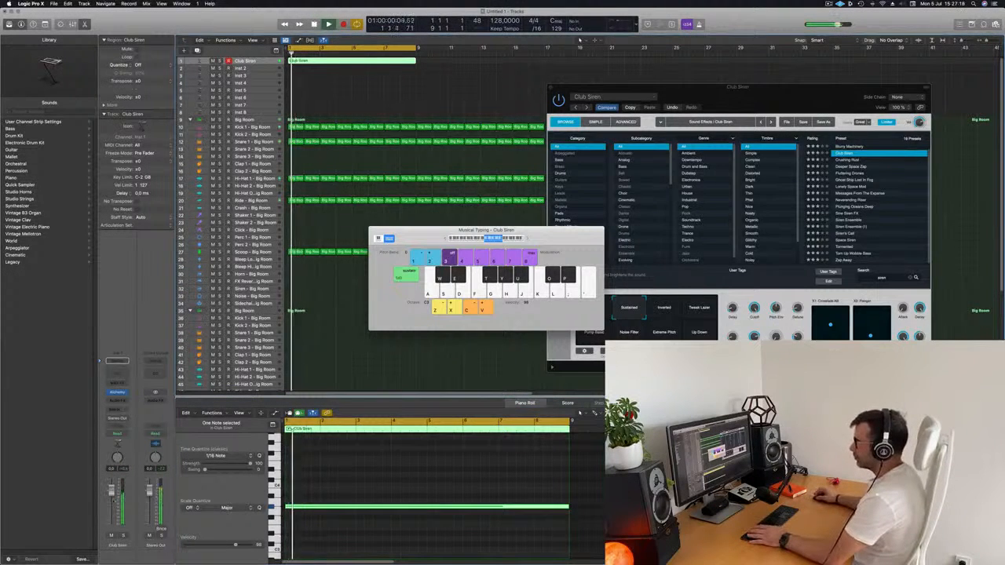
Lower the Club Siren channel's volume and insert a stereo Compressor on its channel strip
{"action": "left_click_drag", "start_coordinate": [110, 493], "coordinate": [111, 503]}
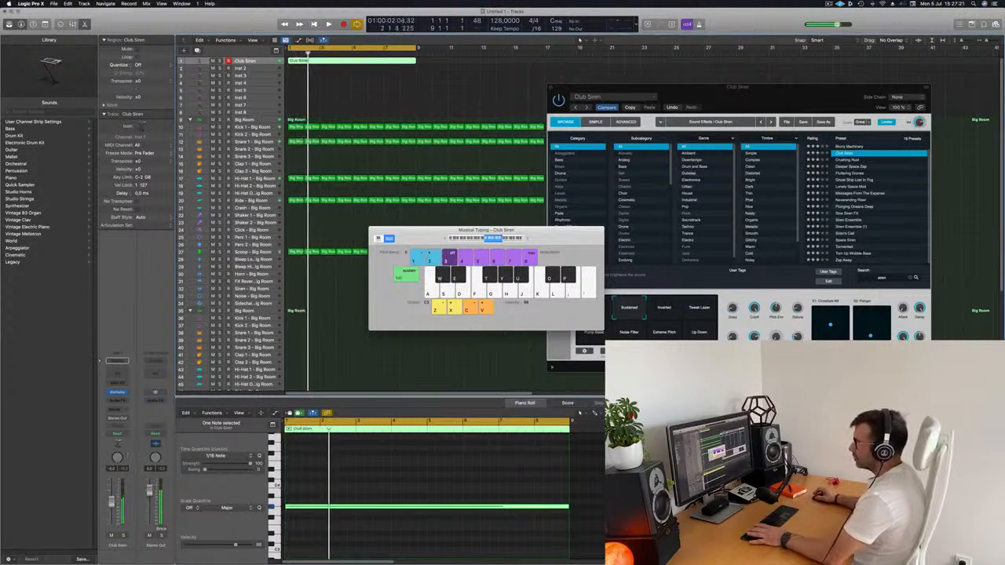
{"action": "key", "text": "space"}
{"action": "key", "text": "space"}
{"action": "left_click", "coordinate": [115, 403]}
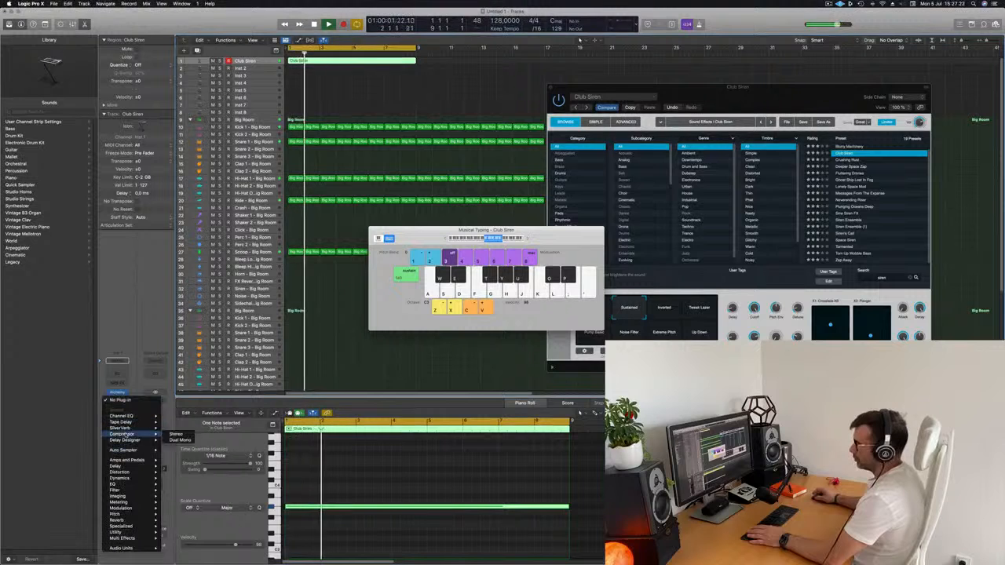
{"action": "left_click", "coordinate": [176, 435]}
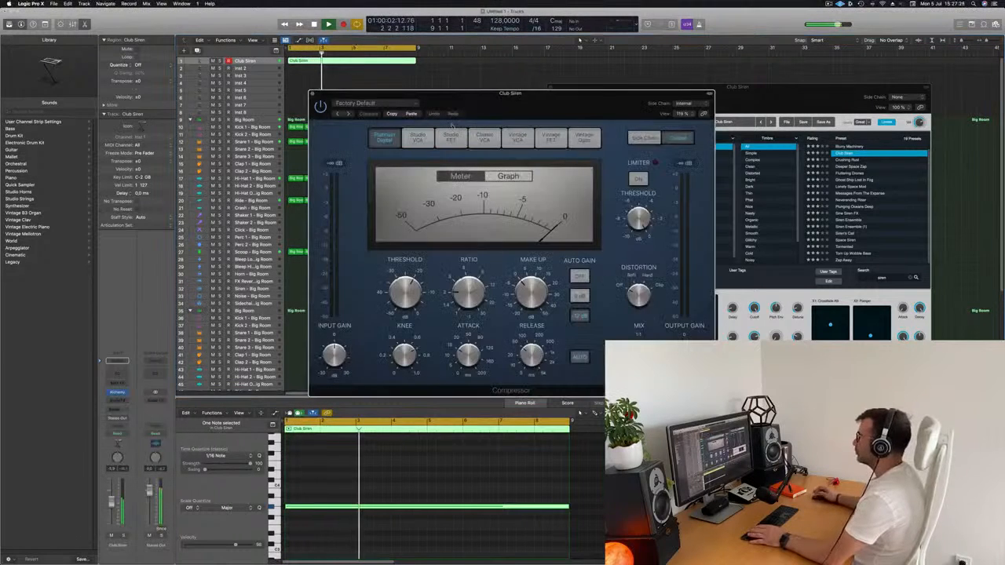
Set the Club Siren compressor's side chain to Inst 9, play the result and close the compressor window
{"action": "left_click_drag", "start_coordinate": [563, 98], "coordinate": [630, 99]}
{"action": "left_click", "coordinate": [750, 104]}
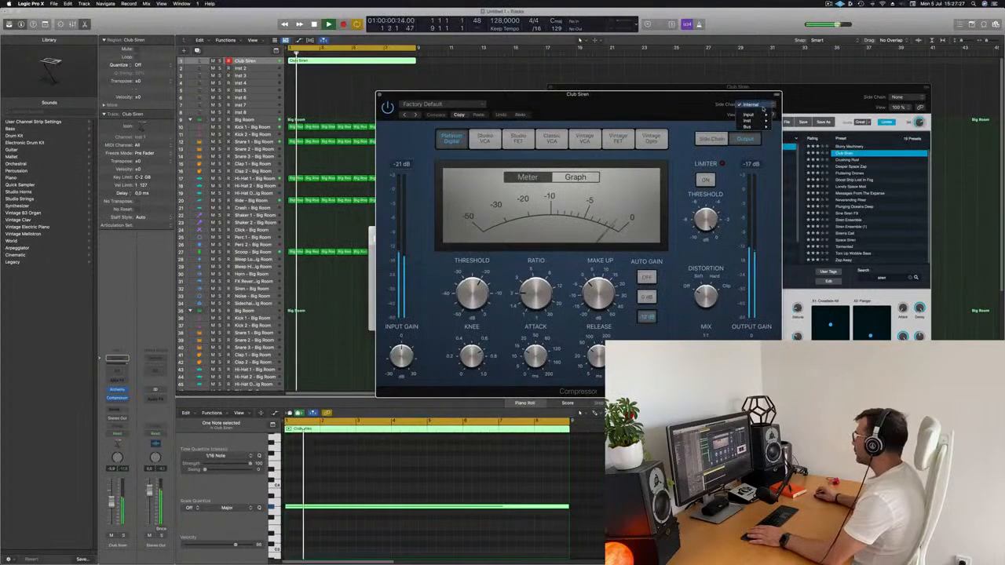
{"action": "mouse_move", "coordinate": [754, 120]}
{"action": "left_click", "coordinate": [805, 163]}
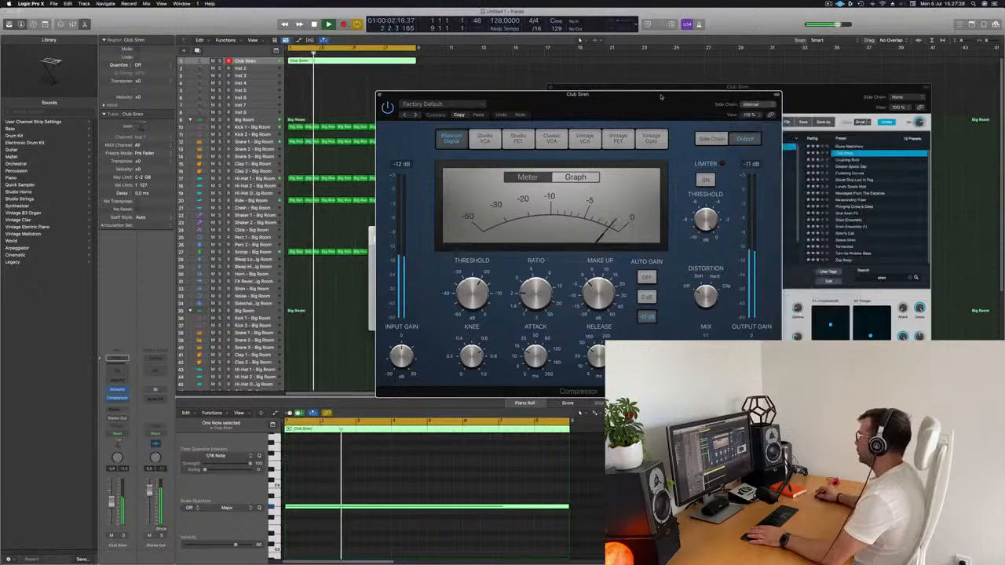
{"action": "left_click_drag", "start_coordinate": [646, 107], "coordinate": [724, 82]}
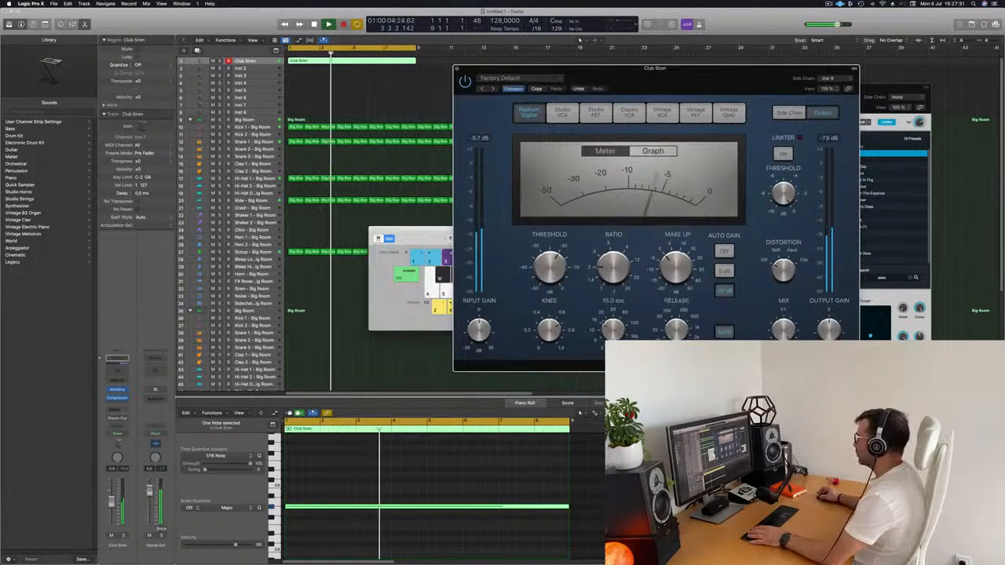
{"action": "key", "text": "Return"}
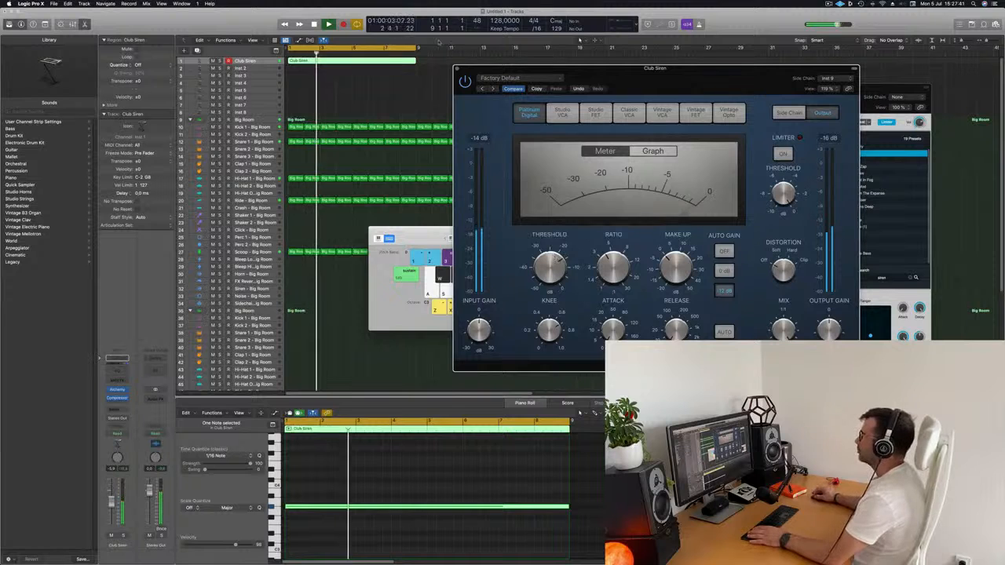
{"action": "left_click", "coordinate": [456, 69]}
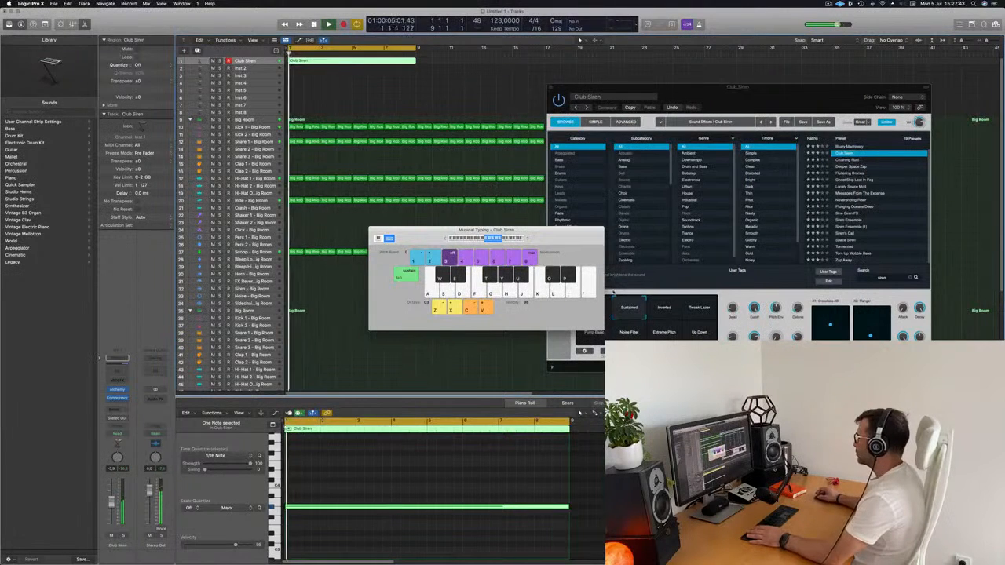
Close the on-screen keyboard, move the synth window aside and copy the Club Siren region to bar 9
{"action": "left_click_drag", "start_coordinate": [538, 233], "coordinate": [611, 237]}
{"action": "left_click", "coordinate": [445, 235]}
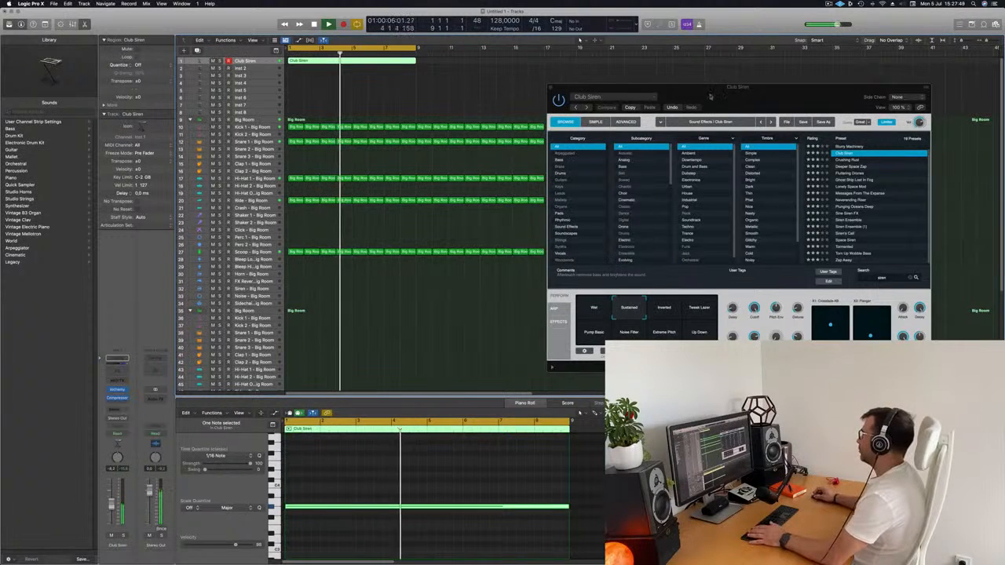
{"action": "left_click_drag", "start_coordinate": [600, 87], "coordinate": [519, 237]}
{"action": "key", "text": "space"}
{"action": "key", "text": "space"}
{"action": "left_click_drag", "start_coordinate": [377, 62], "coordinate": [502, 61]}
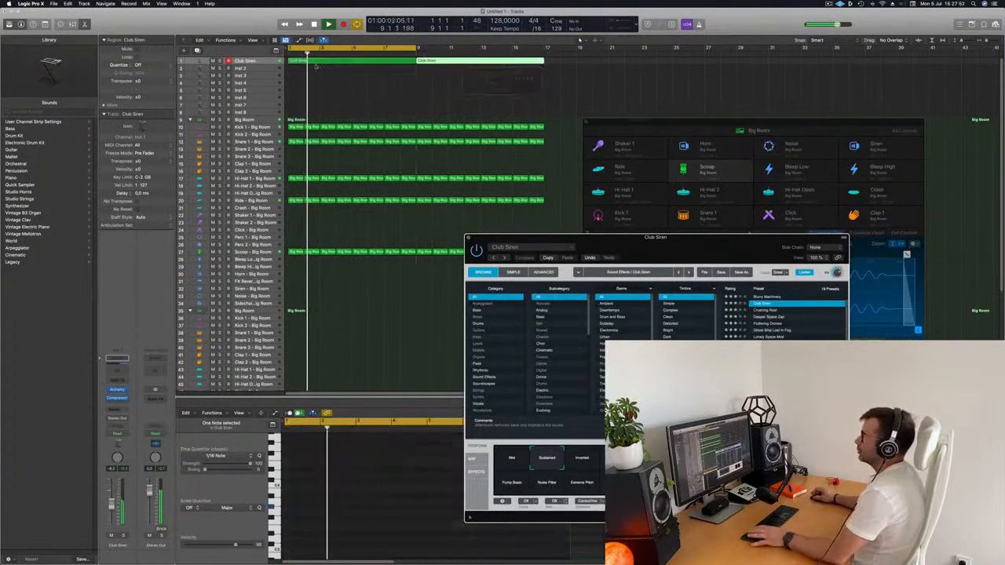
Open Alchemy on the Inst 2 track and load the Detuned Drones preset from the Bass category
{"action": "left_click", "coordinate": [267, 68]}
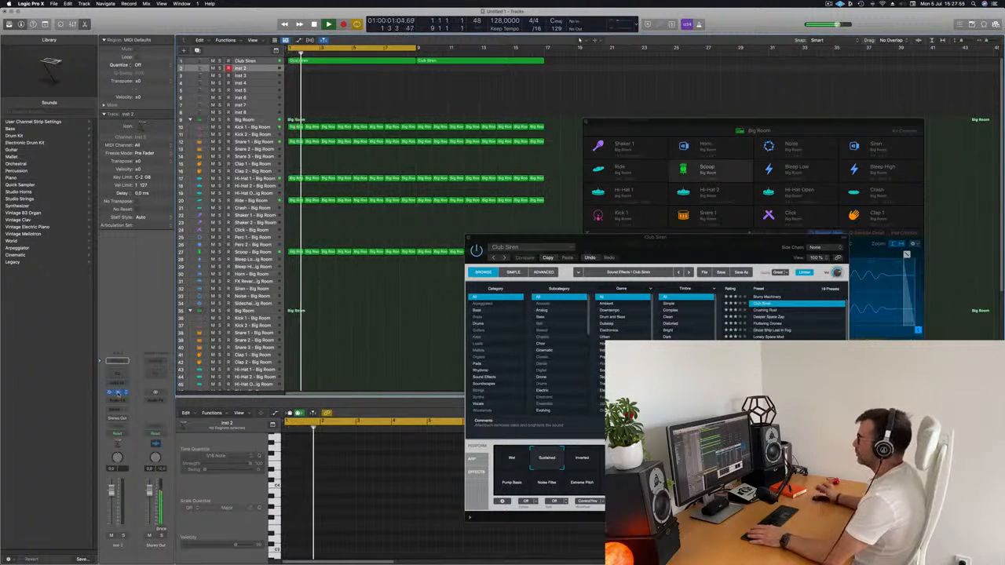
{"action": "left_click", "coordinate": [119, 393]}
{"action": "left_click_drag", "start_coordinate": [554, 95], "coordinate": [603, 109]}
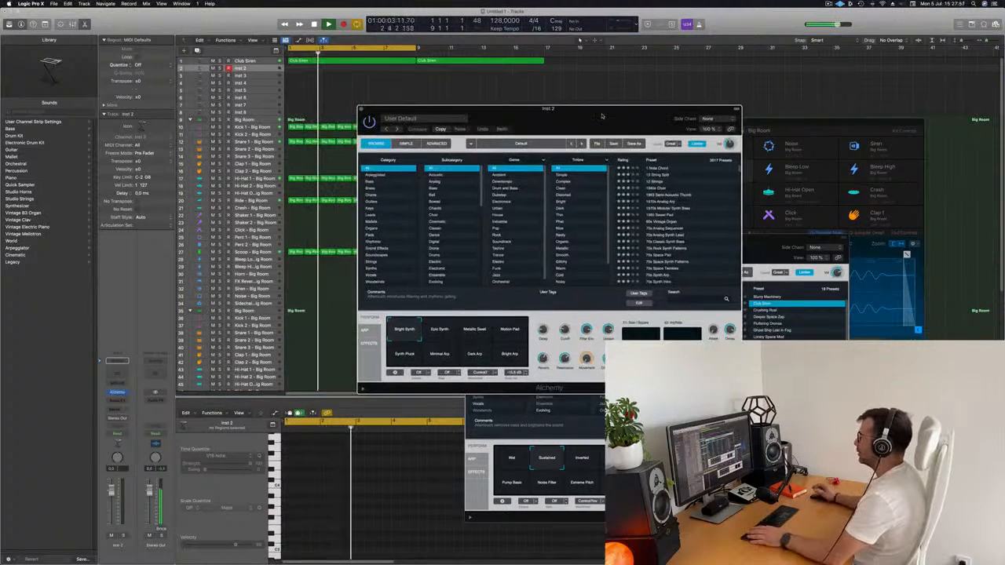
{"action": "left_click", "coordinate": [375, 174]}
{"action": "left_click", "coordinate": [373, 181]}
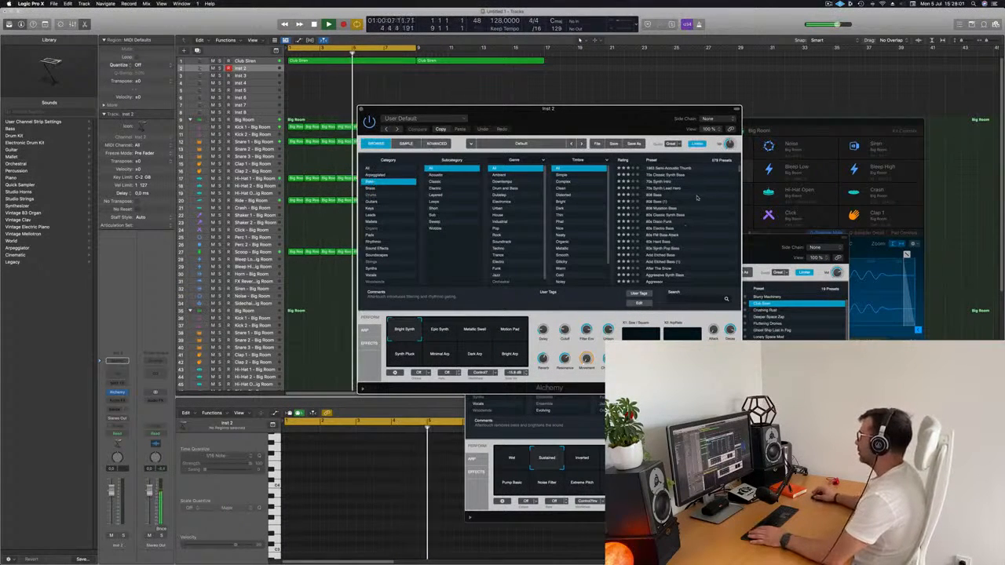
{"action": "scroll", "coordinate": [693, 220], "scroll_direction": "down", "scroll_amount": 15}
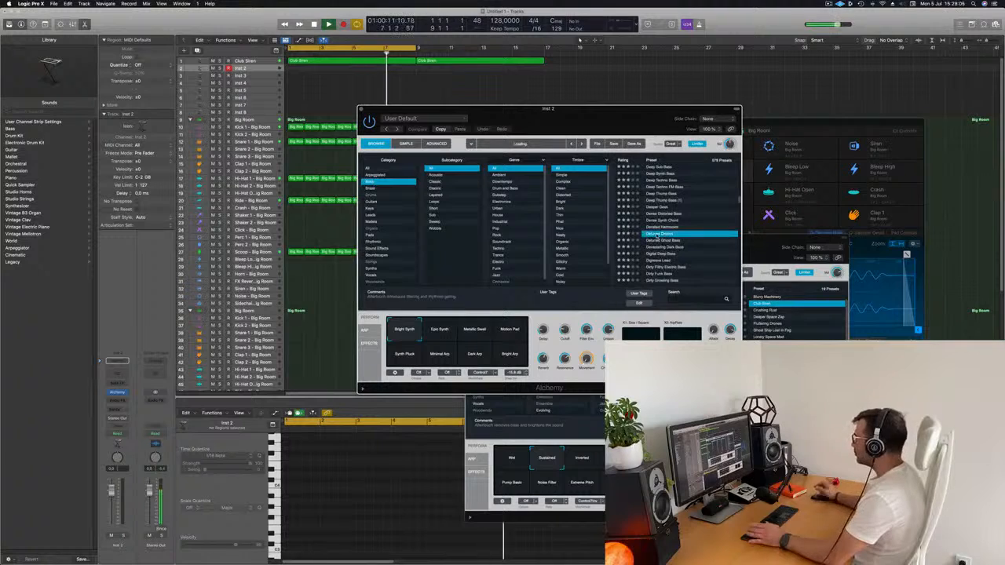
Show the Musical Typing keyboard and arrange it beside the Detuned Drones synth window
{"action": "left_click_drag", "start_coordinate": [605, 110], "coordinate": [545, 183]}
{"action": "key", "text": "super+k"}
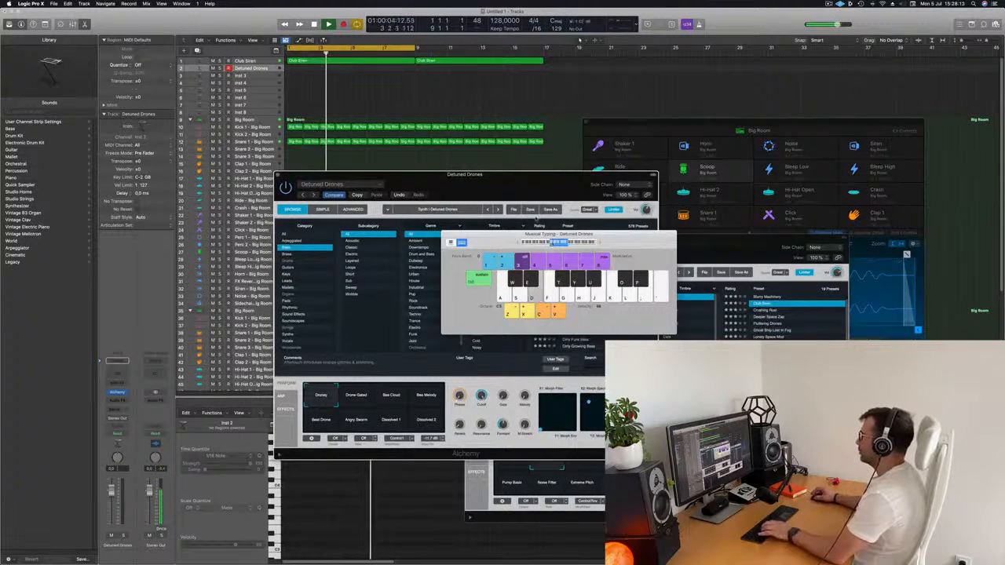
{"action": "left_click_drag", "start_coordinate": [548, 177], "coordinate": [938, 179]}
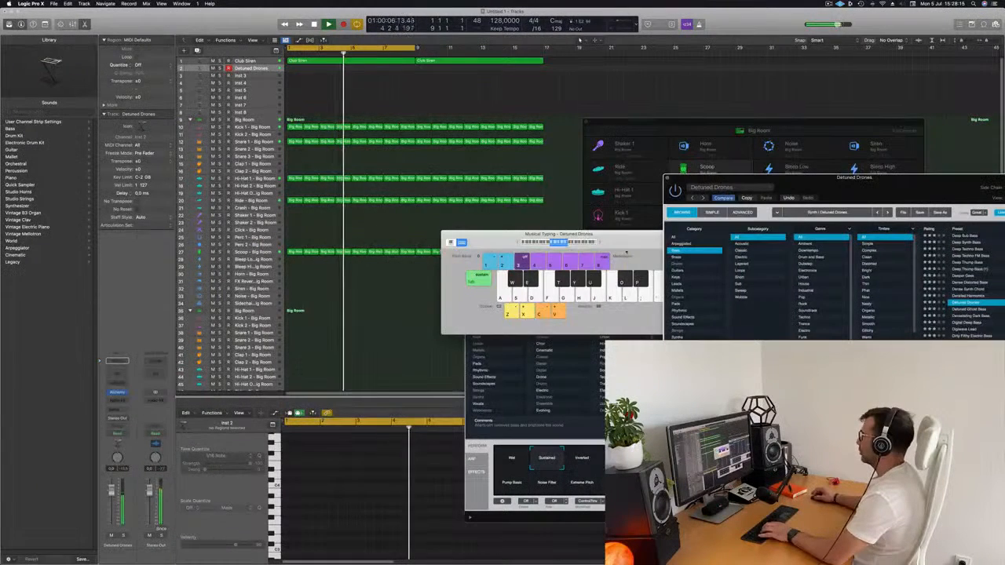
{"action": "left_click_drag", "start_coordinate": [603, 237], "coordinate": [459, 216]}
{"action": "left_click_drag", "start_coordinate": [710, 178], "coordinate": [467, 155]}
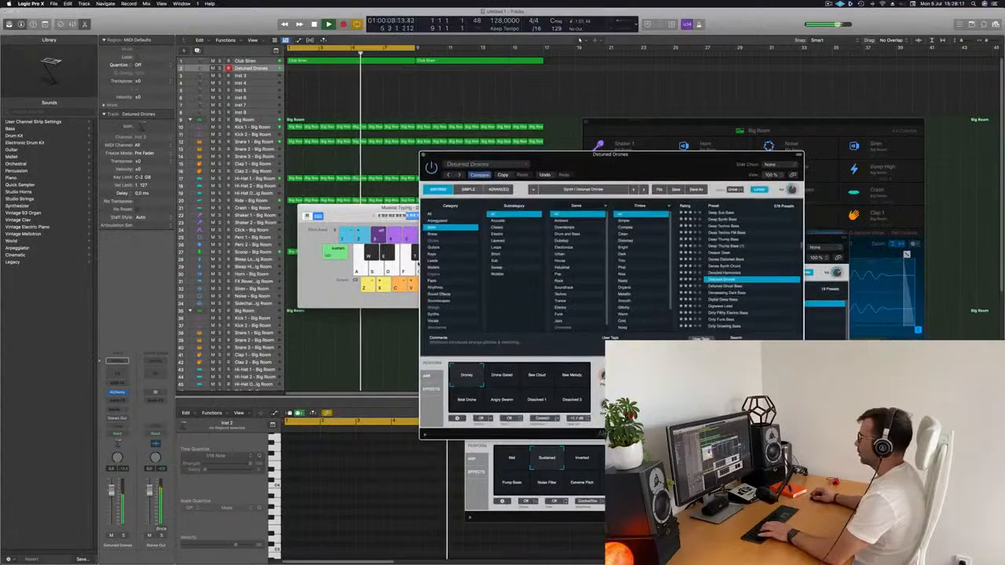
{"action": "left_click", "coordinate": [398, 216]}
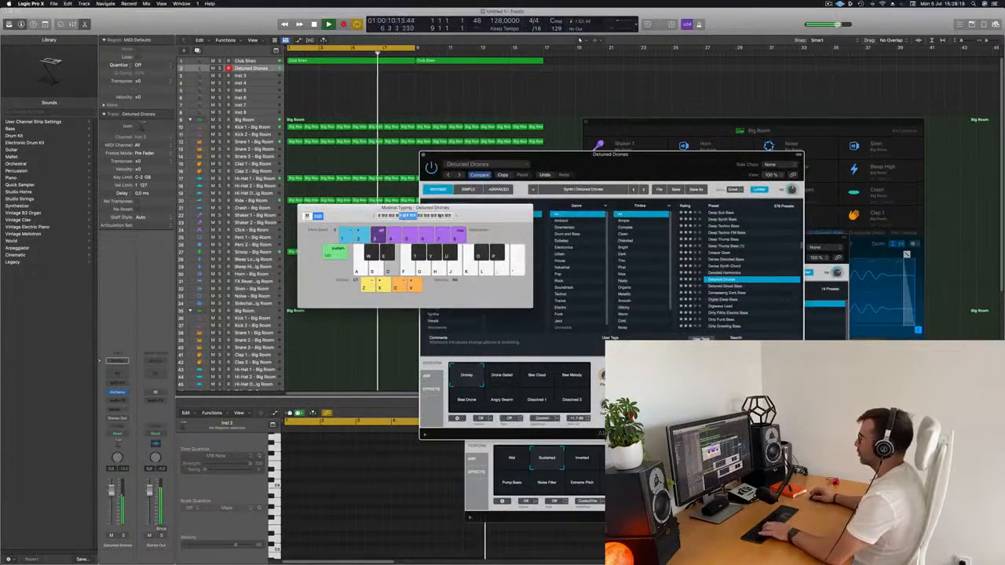
{"action": "left_click_drag", "start_coordinate": [472, 210], "coordinate": [860, 184]}
{"action": "left_click_drag", "start_coordinate": [571, 162], "coordinate": [512, 166]}
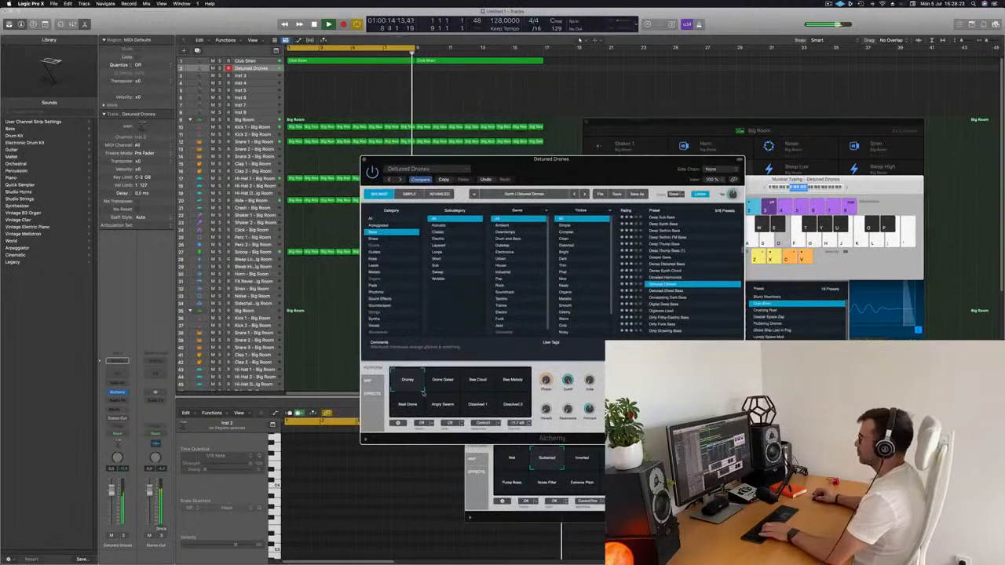
Audition Detuned Drones' performance snapshots, from Bee Cloud through Dissolved 2, and return to Droney
{"action": "left_click", "coordinate": [481, 382]}
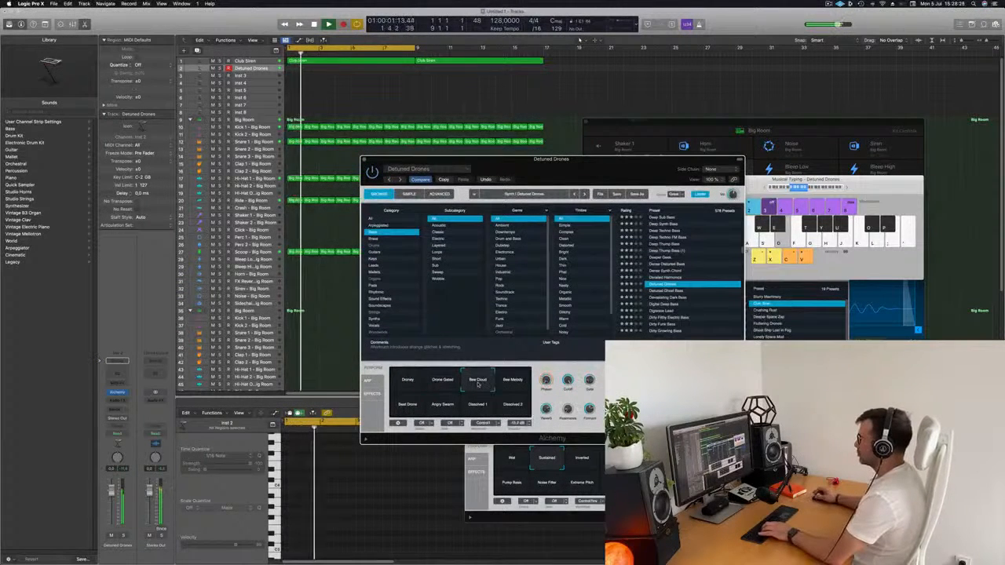
{"action": "left_click", "coordinate": [515, 380]}
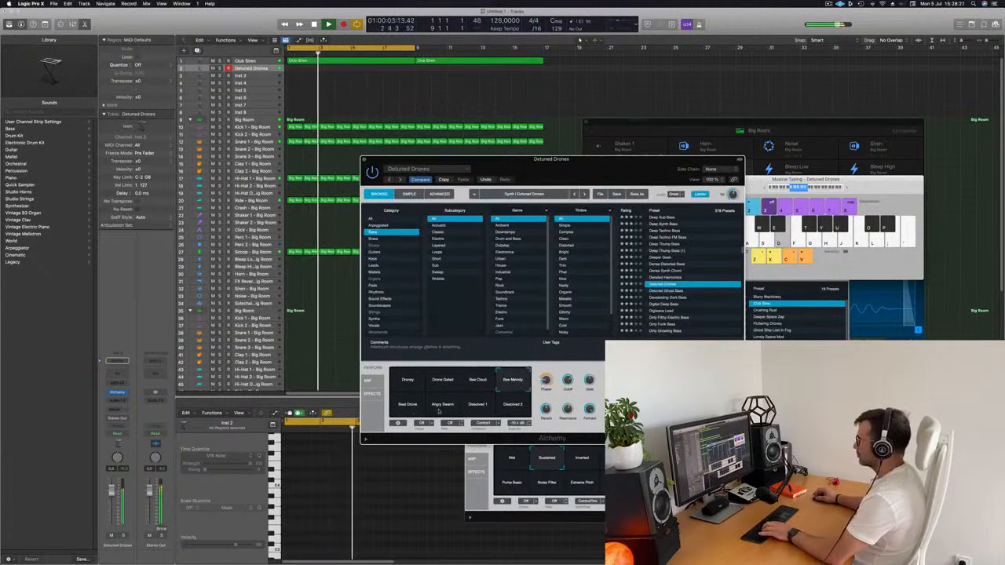
{"action": "left_click", "coordinate": [408, 408]}
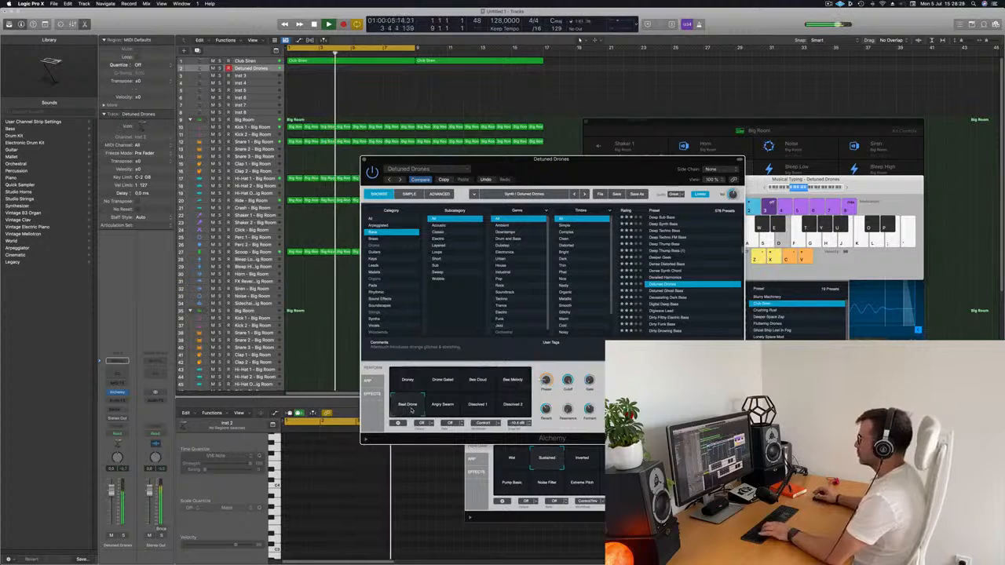
{"action": "left_click", "coordinate": [443, 406]}
{"action": "left_click", "coordinate": [477, 406]}
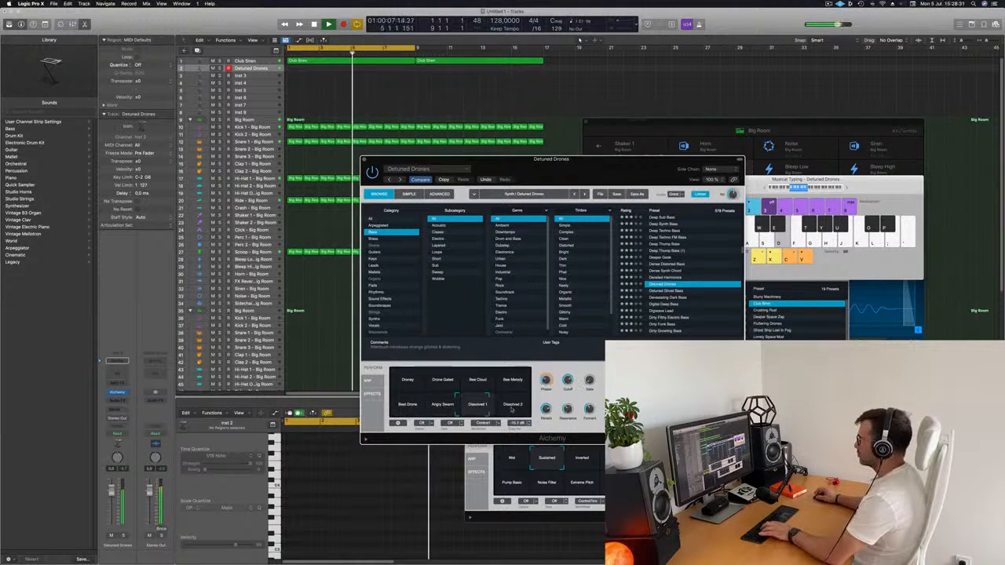
{"action": "left_click", "coordinate": [513, 406]}
{"action": "left_click", "coordinate": [399, 380]}
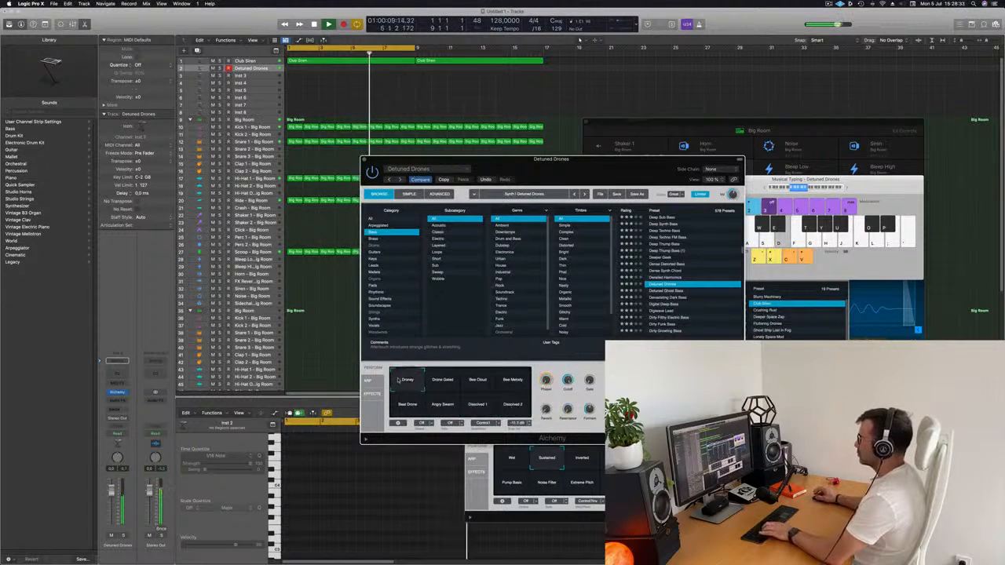
Try the Detuned Ghost Bass and Devastating Dark Bass presets on the second instrument track
{"action": "left_click_drag", "start_coordinate": [589, 171], "coordinate": [632, 126]}
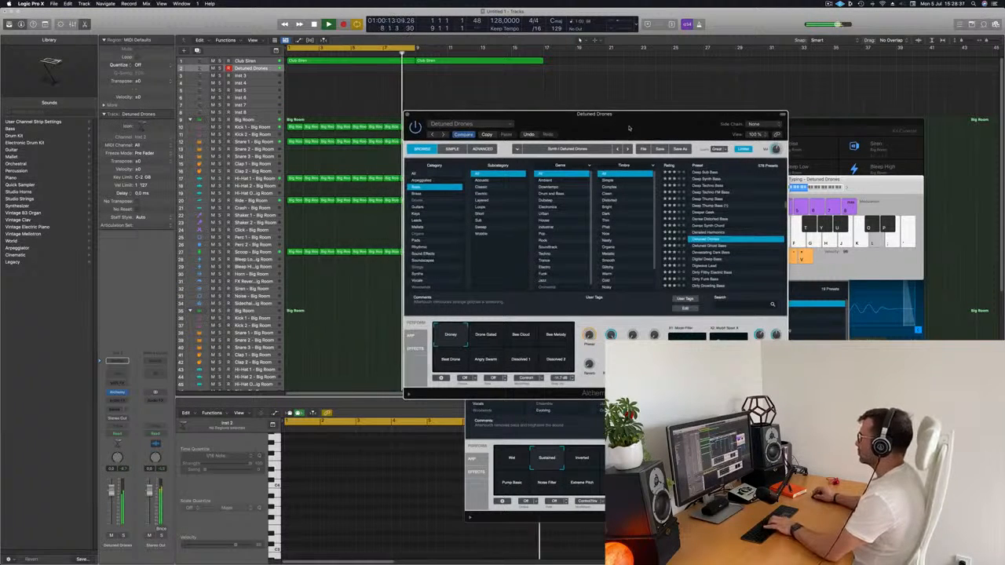
{"action": "left_click_drag", "start_coordinate": [628, 127], "coordinate": [584, 149]}
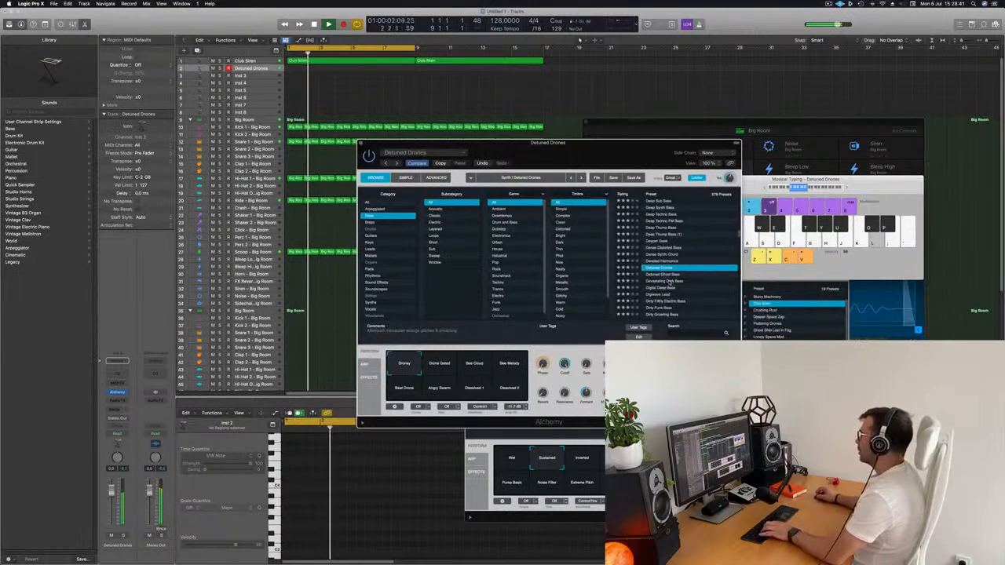
{"action": "left_click", "coordinate": [664, 274]}
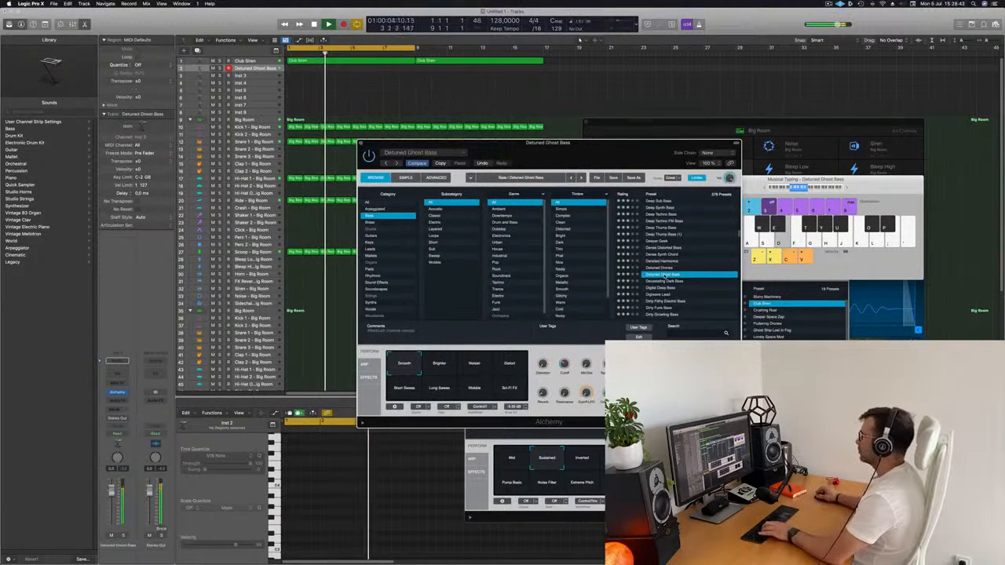
{"action": "left_click", "coordinate": [654, 282]}
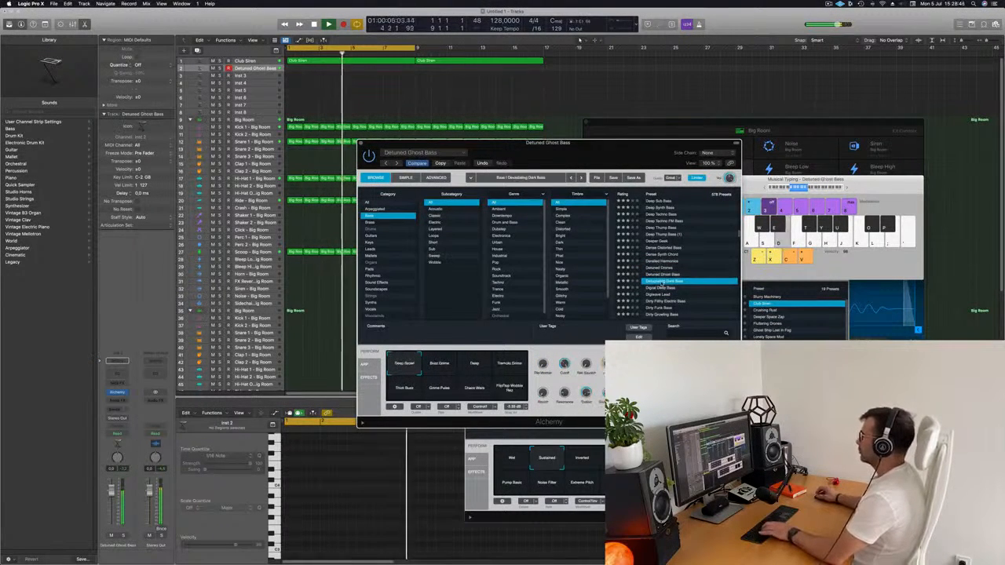
Audition Devastating Dark Bass's Deep, Tremolo Grime and Thick Buzz performance snapshots
{"action": "left_click_drag", "start_coordinate": [606, 157], "coordinate": [680, 98]}
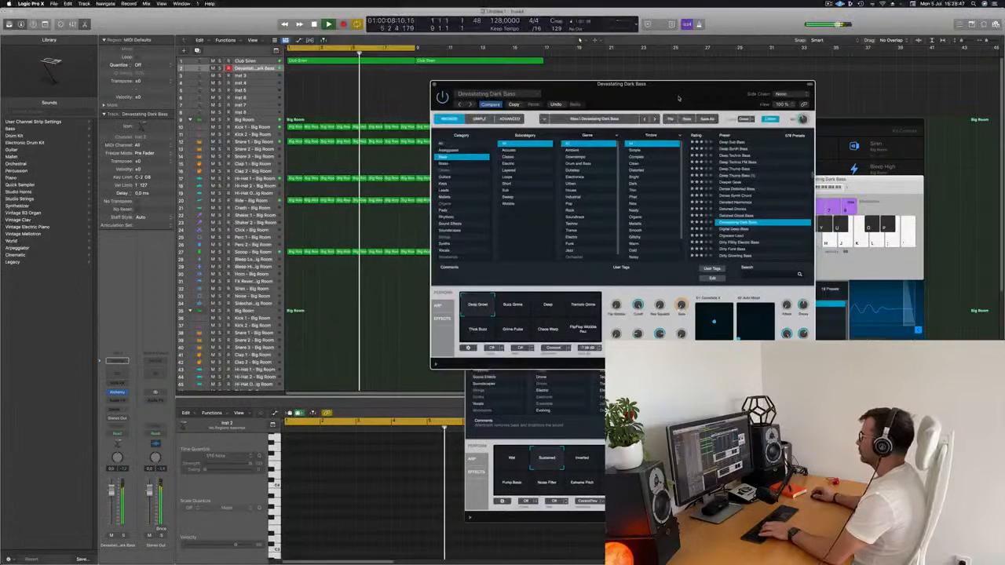
{"action": "left_click", "coordinate": [547, 310]}
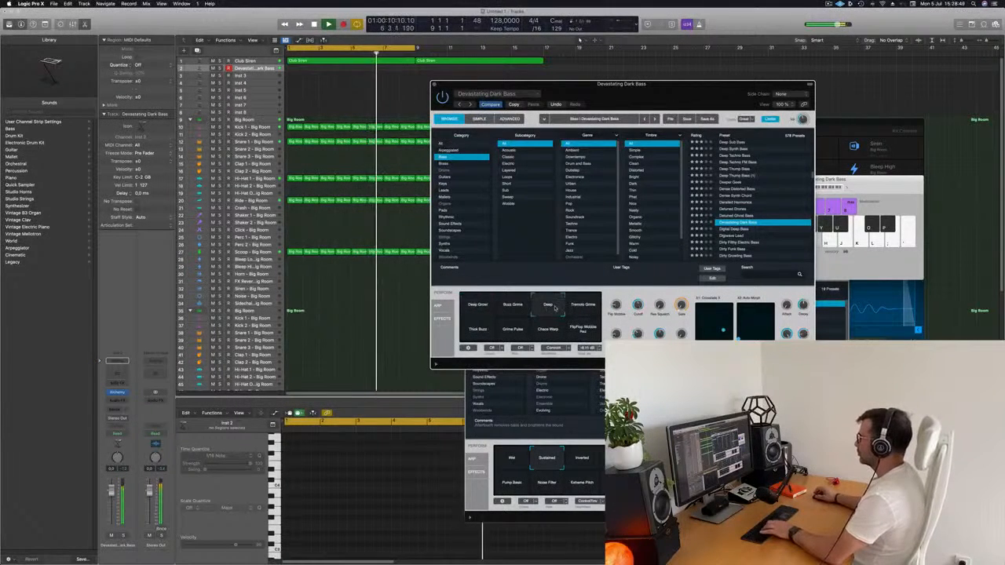
{"action": "left_click", "coordinate": [581, 308]}
{"action": "left_click", "coordinate": [478, 330]}
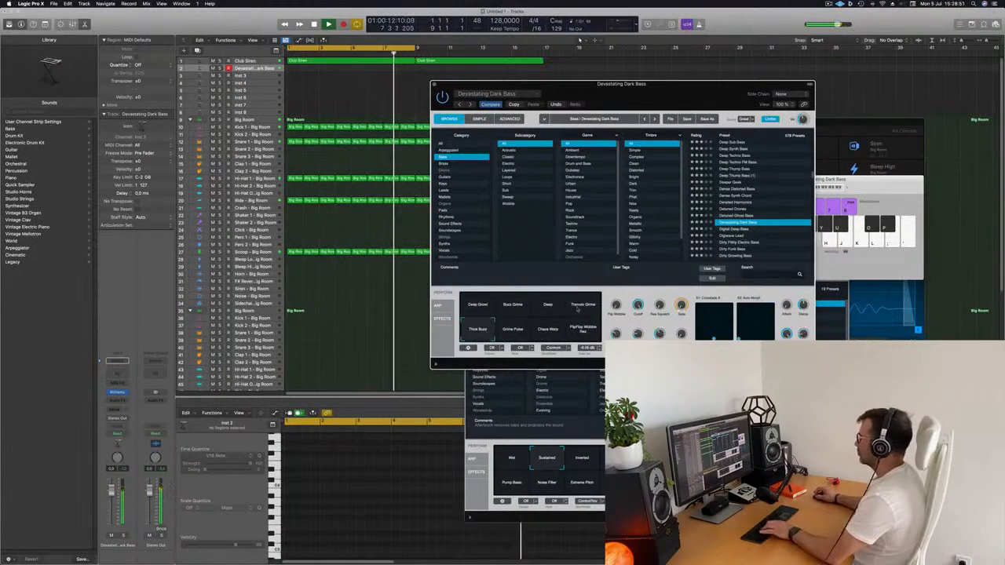
Load the Digital Deep Bass preset, audition its upper row of performance snapshots and return to Phat
{"action": "left_click", "coordinate": [731, 229]}
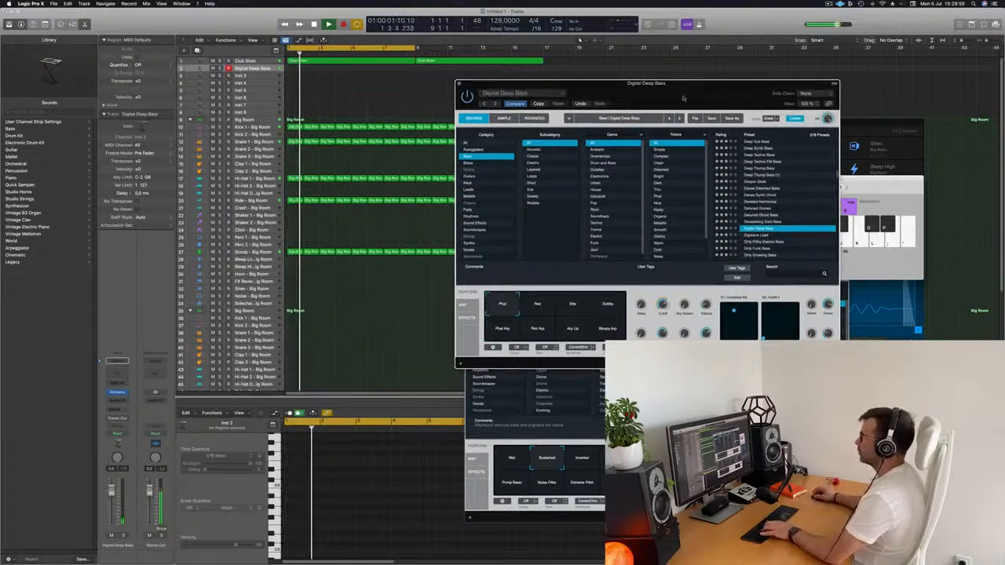
{"action": "left_click_drag", "start_coordinate": [692, 94], "coordinate": [597, 121]}
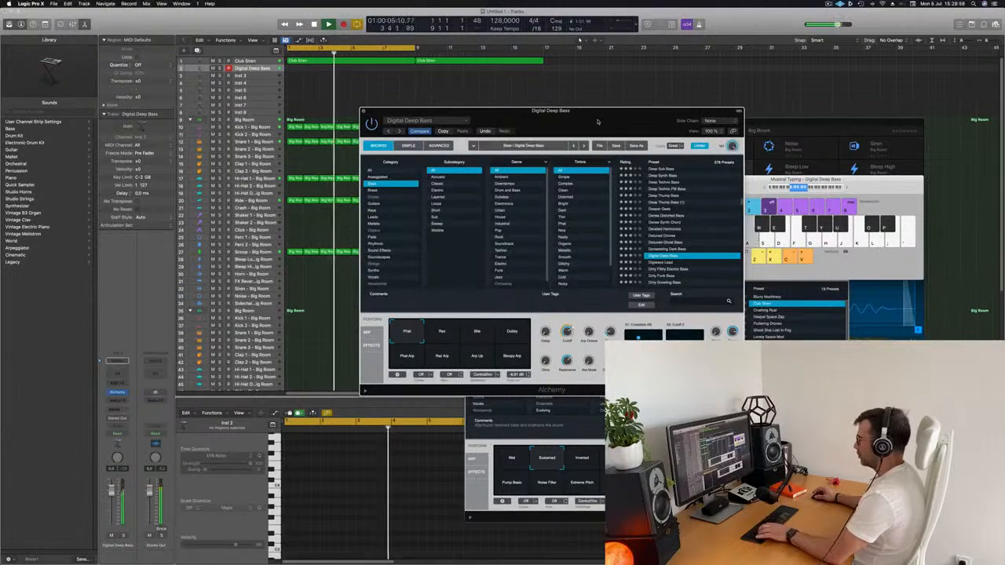
{"action": "left_click", "coordinate": [442, 333]}
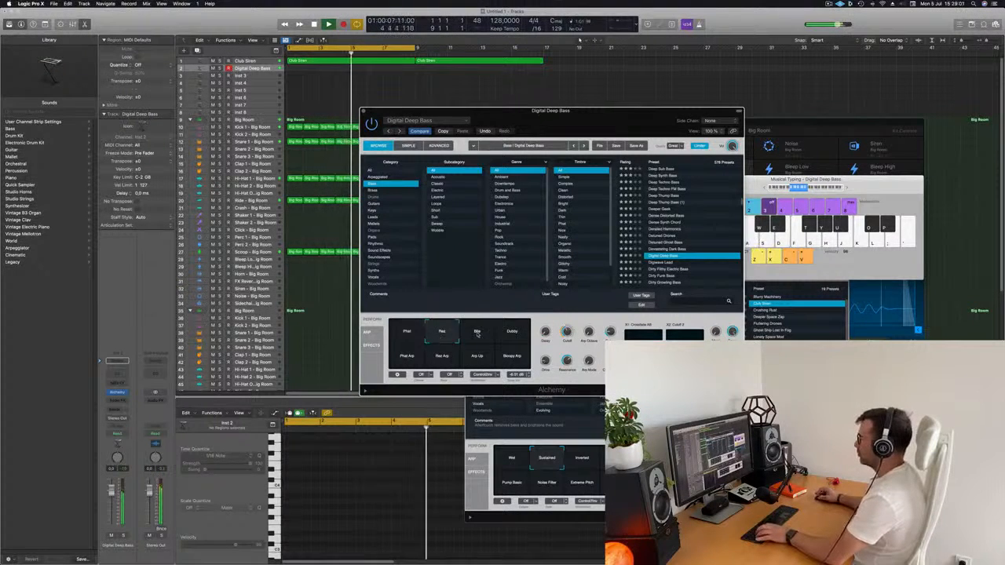
{"action": "left_click", "coordinate": [477, 334]}
{"action": "left_click", "coordinate": [511, 335]}
{"action": "left_click", "coordinate": [403, 333]}
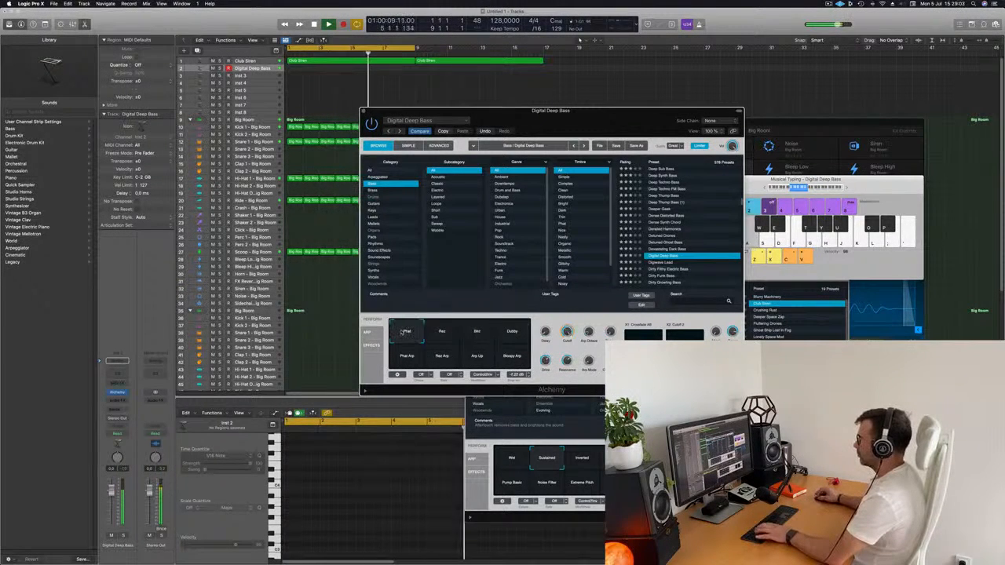
Choose Digital Deep Bass's Dubby snapshot and record a rhythmic single-note bass part from bar 1 on the second track
{"action": "left_click", "coordinate": [513, 331]}
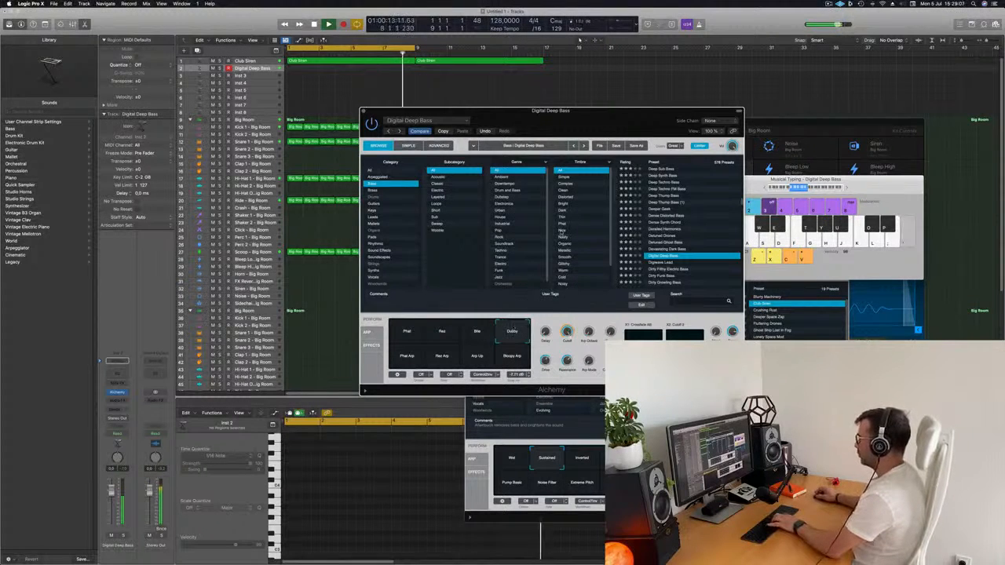
{"action": "left_click_drag", "start_coordinate": [618, 121], "coordinate": [677, 106]}
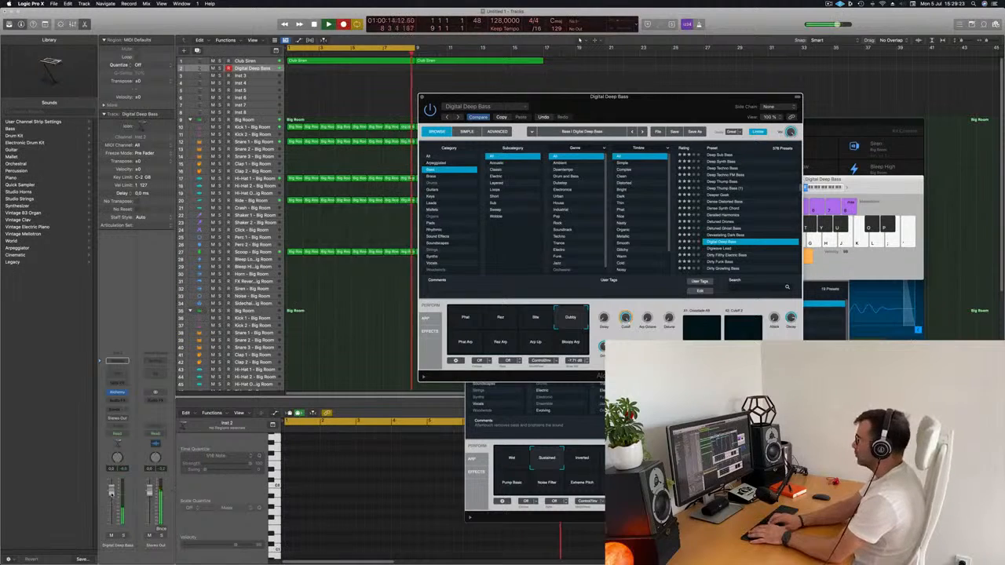
{"action": "key", "text": "j"}
{"action": "key", "text": "j"}
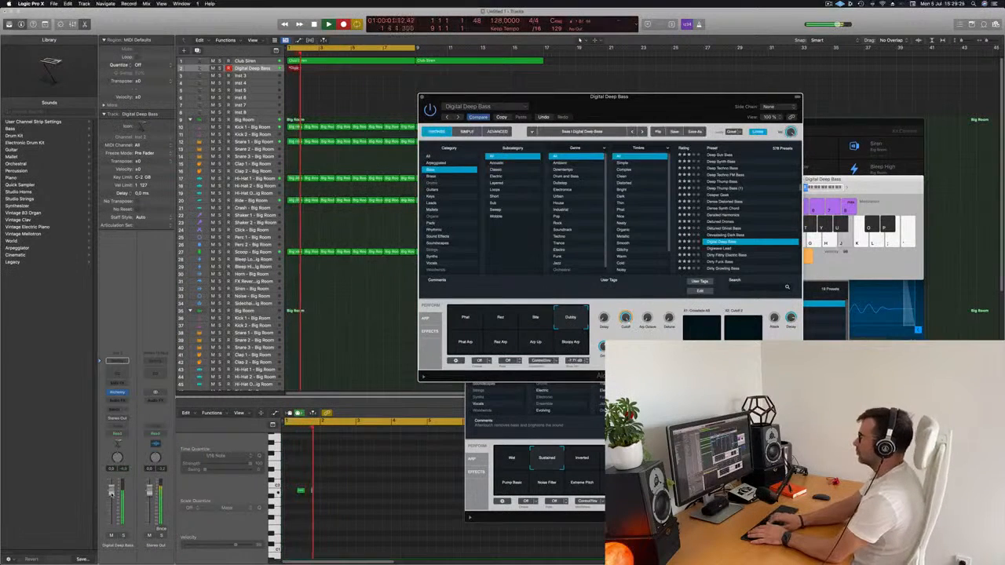
{"action": "key", "text": "j"}
{"action": "key", "text": "j"}
{"action": "key", "text": "j"}
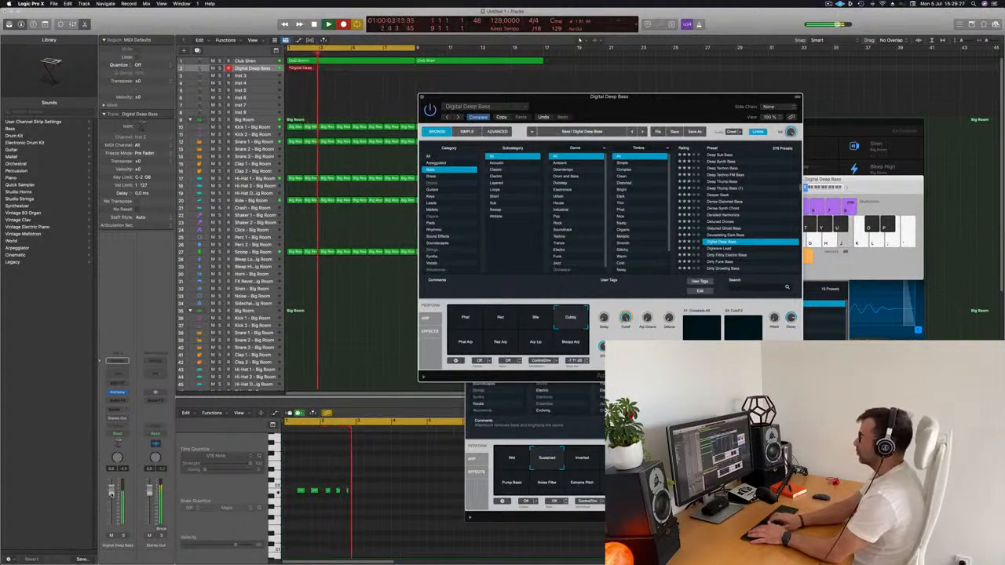
{"action": "key", "text": "j"}
{"action": "key", "text": "j"}
{"action": "key", "text": "j"}
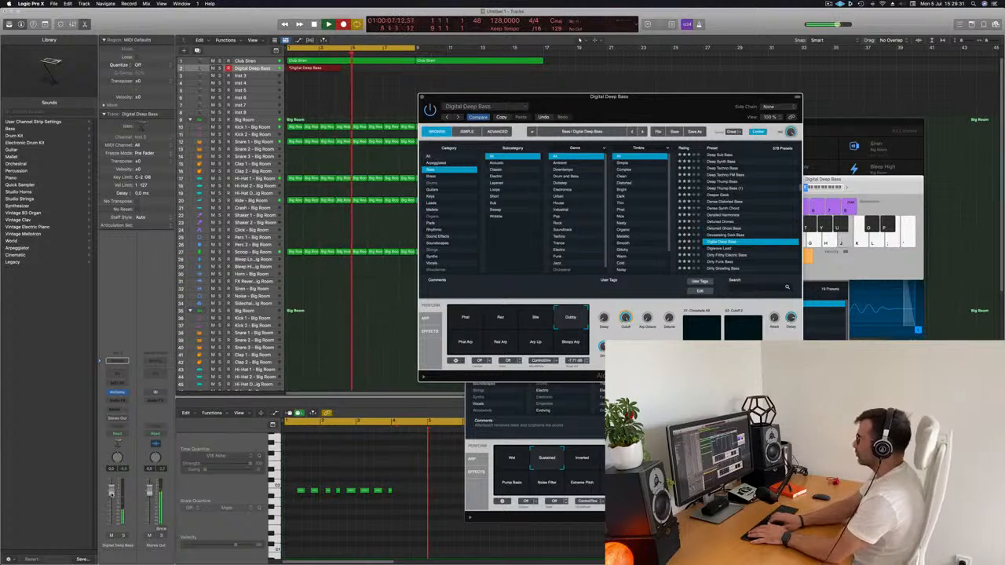
{"action": "key", "text": "j"}
{"action": "key", "text": "j"}
{"action": "key", "text": "j"}
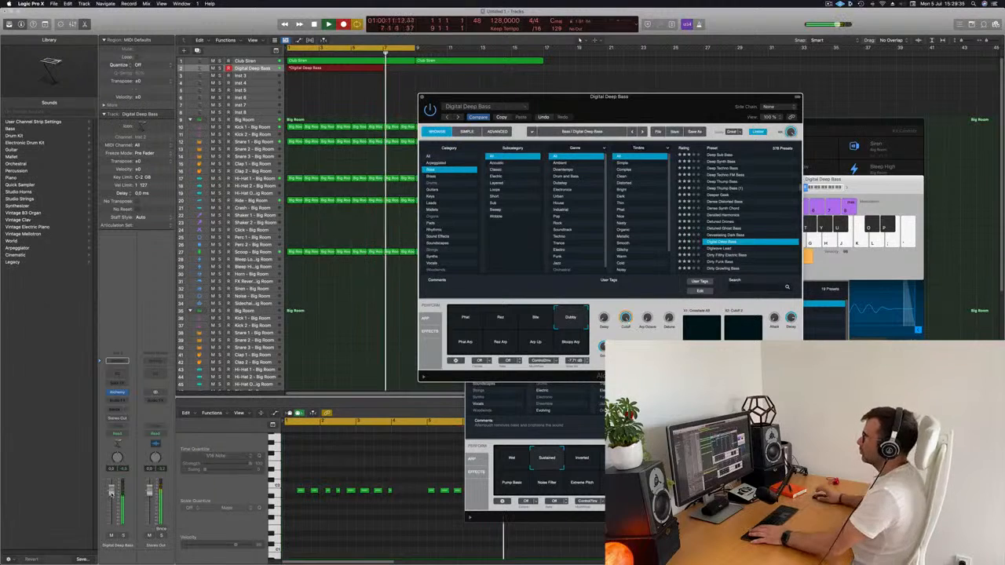
{"action": "key", "text": "space"}
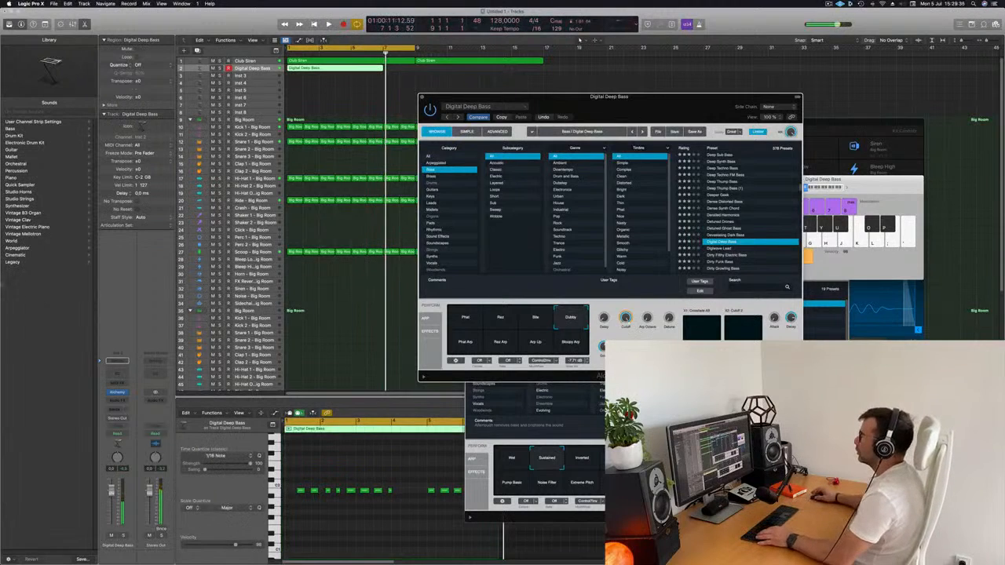
Cut the recorded bass region down to a two-bar phrase at bar 1, deleting the rest, and start playback
{"action": "double_click", "coordinate": [352, 69], "text": "super"}
{"action": "left_click", "coordinate": [341, 70]}
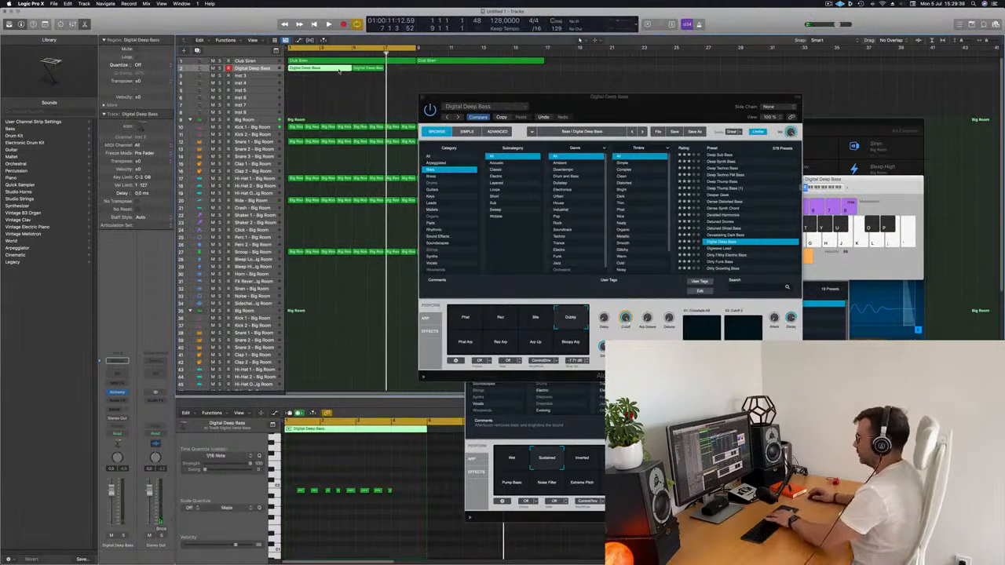
{"action": "key", "text": "Delete"}
{"action": "left_click_drag", "start_coordinate": [320, 70], "coordinate": [308, 69]}
{"action": "key", "text": "space"}
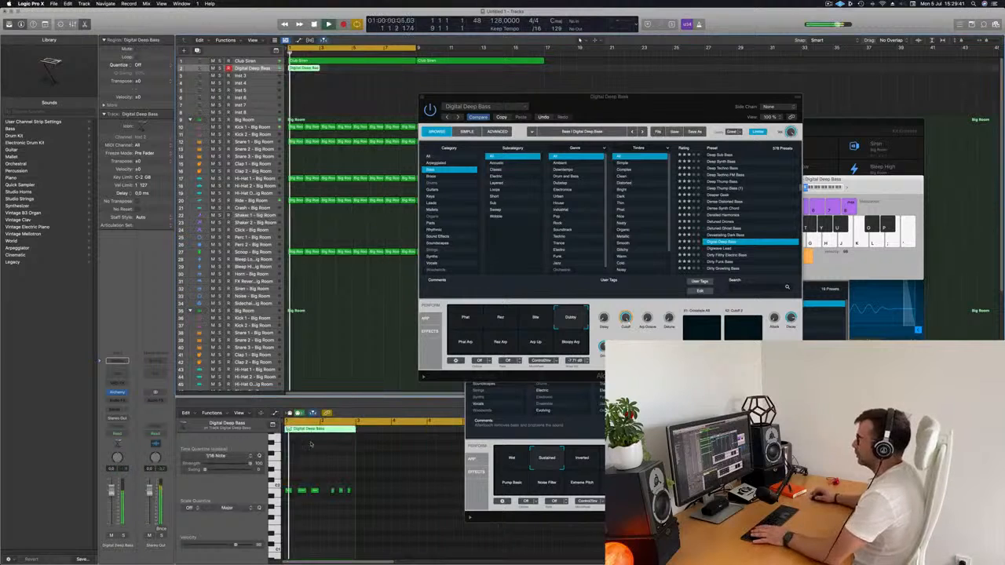
Play back the bass phrase and adjust the timing of its short closing notes in the piano roll for even spacing
{"action": "key", "text": "space"}
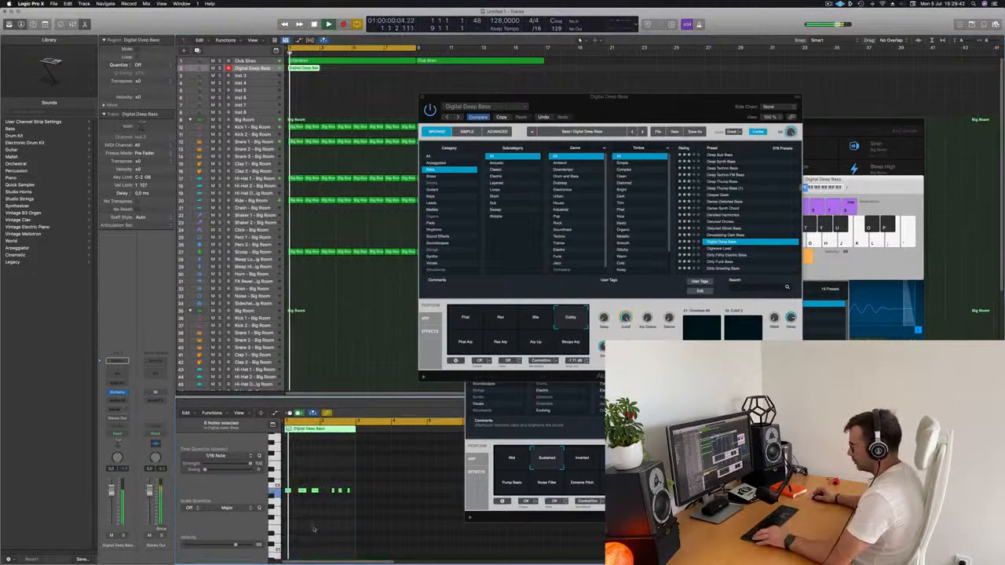
{"action": "scroll", "coordinate": [327, 525], "scroll_direction": "up", "scroll_amount": 4}
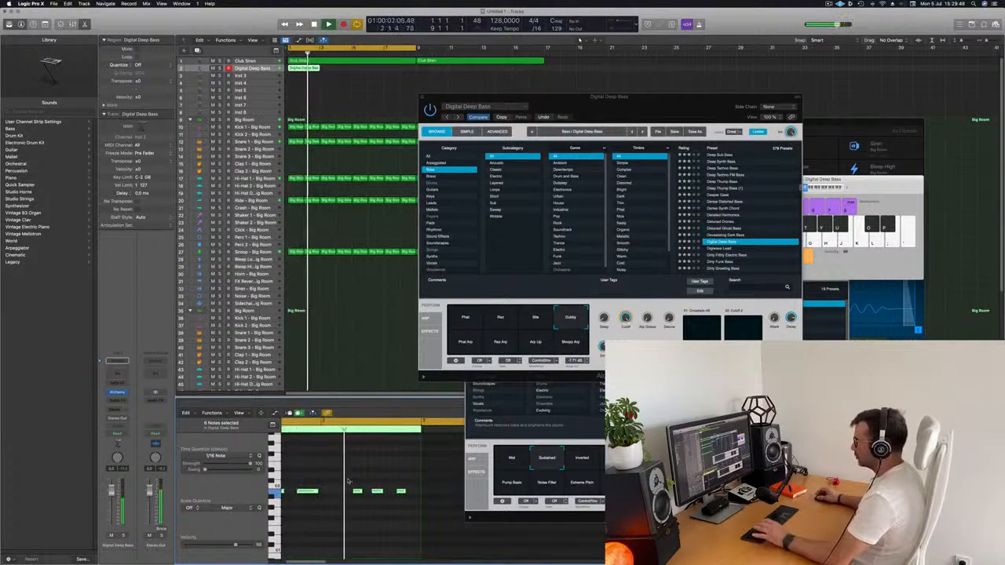
{"action": "key", "text": "Return"}
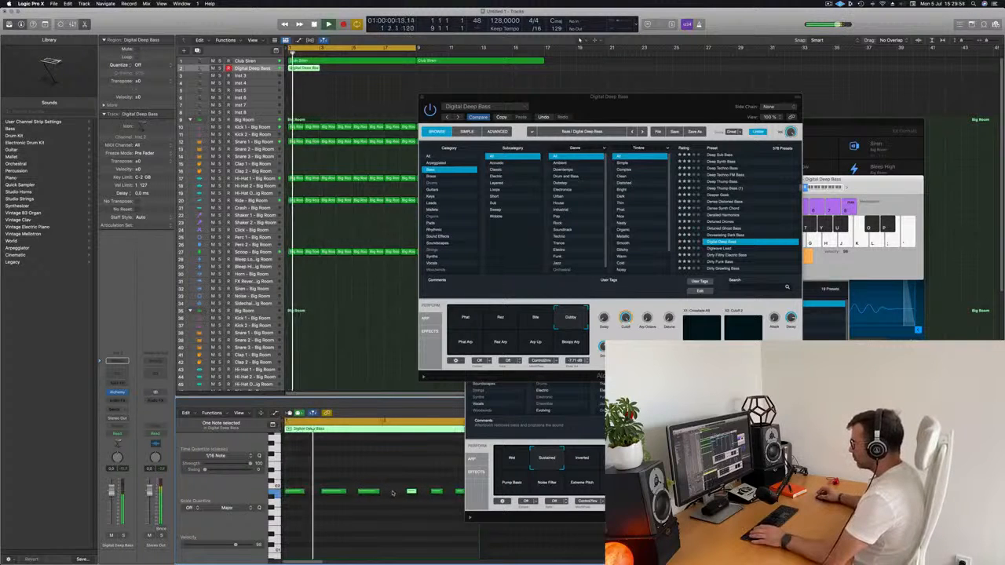
{"action": "left_click_drag", "start_coordinate": [386, 492], "coordinate": [393, 496]}
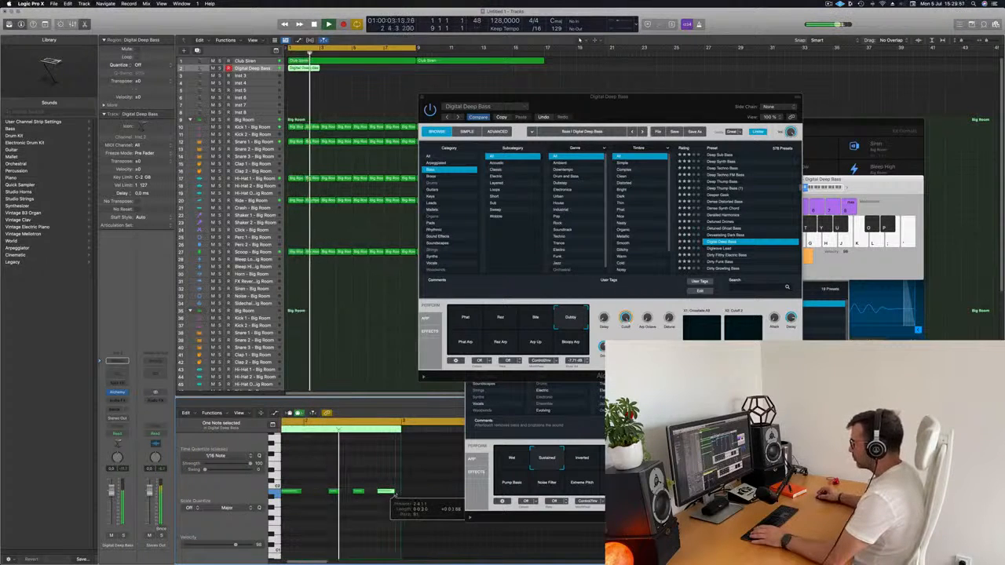
Repeat the two-bar bass region until it fills all sixteen bars of the arrangement
{"action": "left_click", "coordinate": [303, 67]}
{"action": "key", "text": "super+r"}
{"action": "key", "text": "super+r"}
{"action": "key", "text": "super+r"}
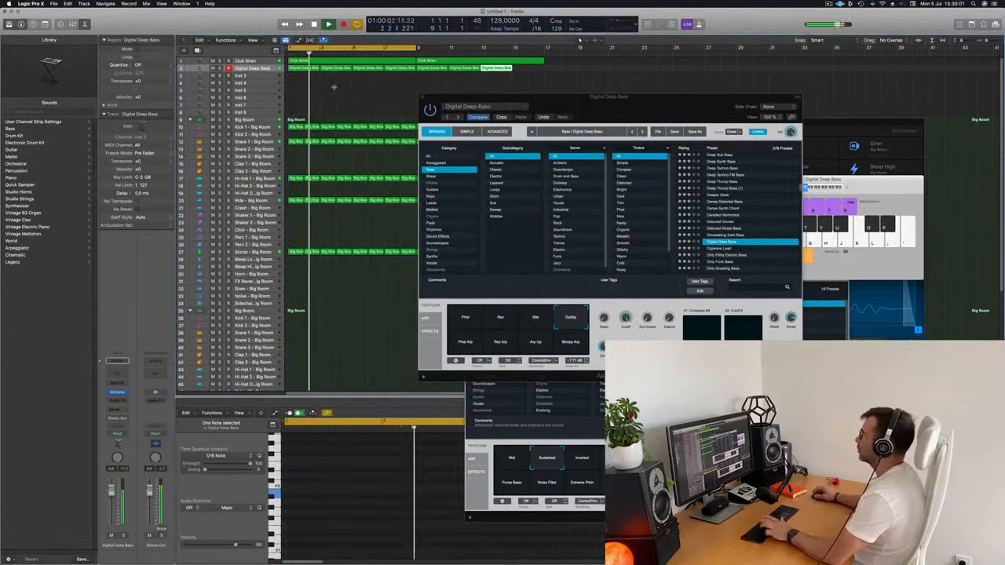
{"action": "left_click_drag", "start_coordinate": [599, 103], "coordinate": [650, 95]}
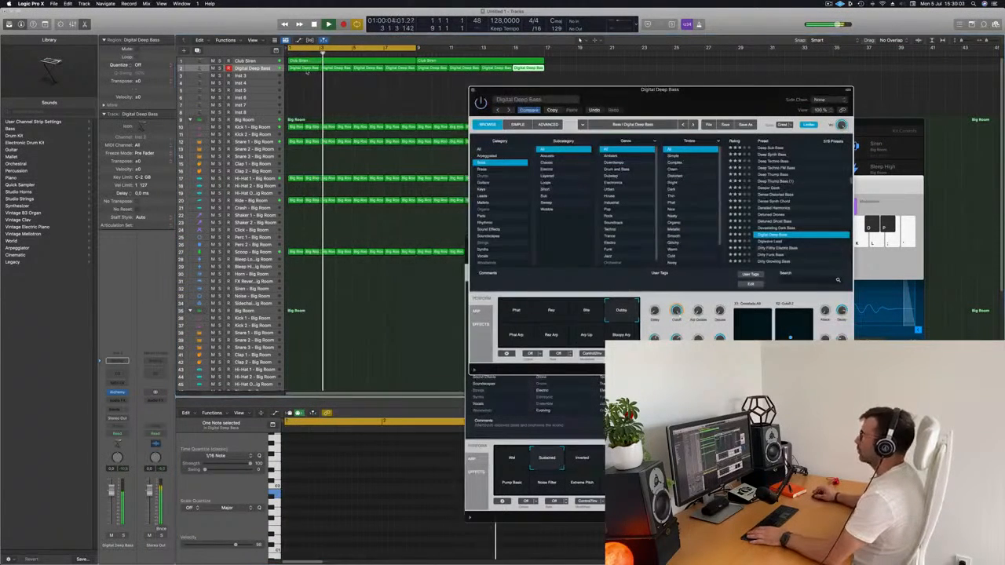
Audition Digital Deep Bass's Phat, Res, Bite and Dubby snapshots against the beat, restarting the loop between them
{"action": "left_click", "coordinate": [262, 69]}
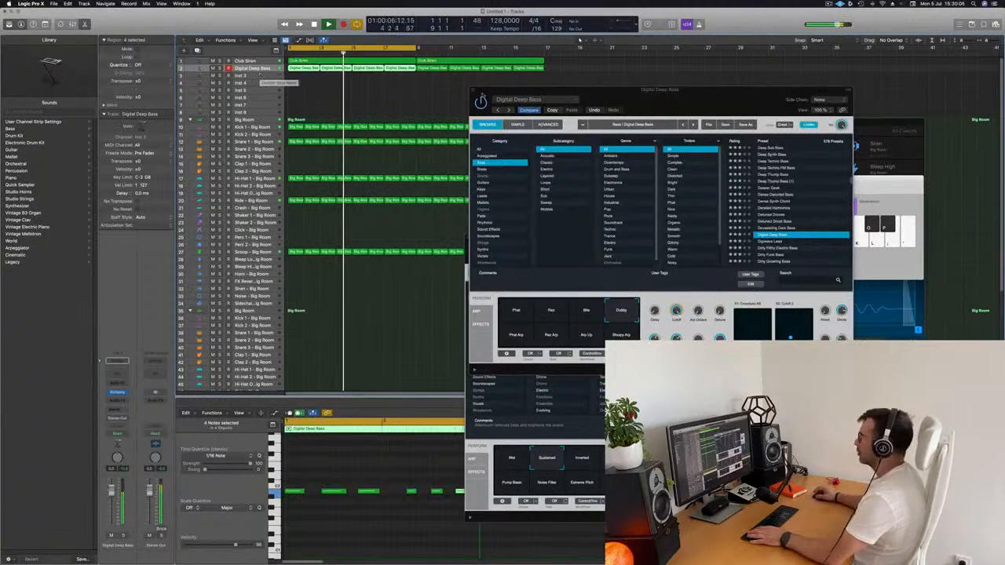
{"action": "left_click_drag", "start_coordinate": [638, 94], "coordinate": [625, 114]}
{"action": "key", "text": "Return"}
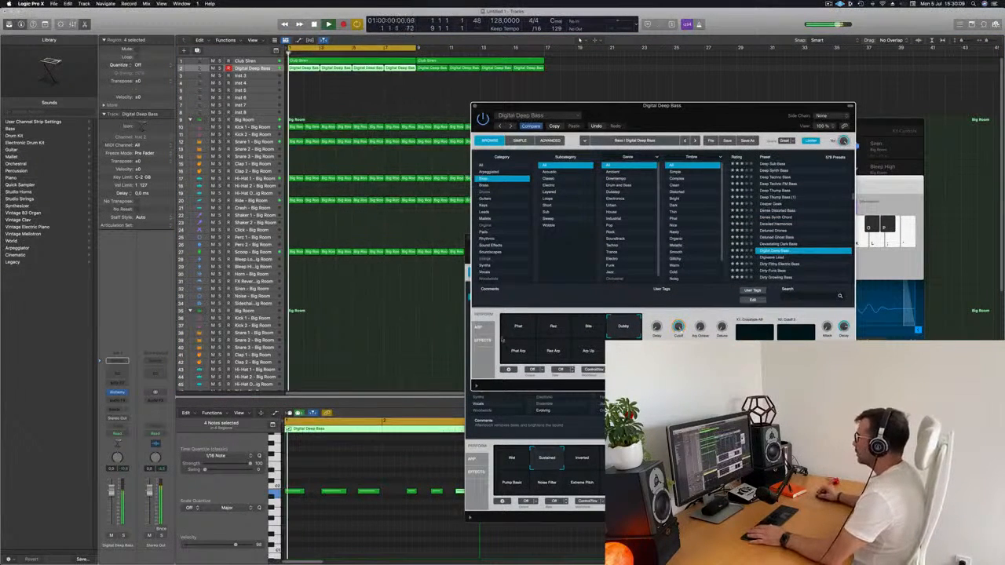
{"action": "left_click", "coordinate": [518, 330]}
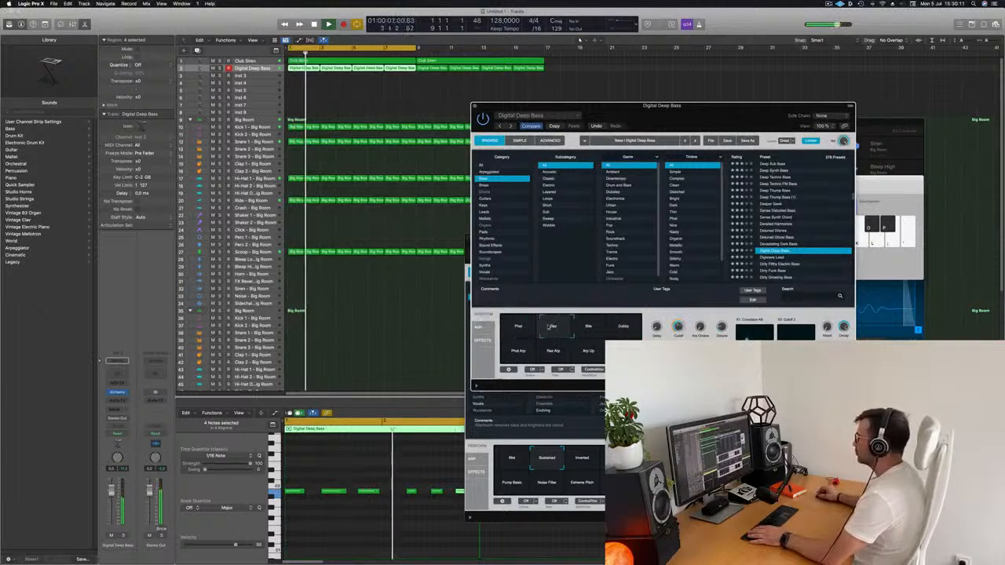
{"action": "key", "text": "Return"}
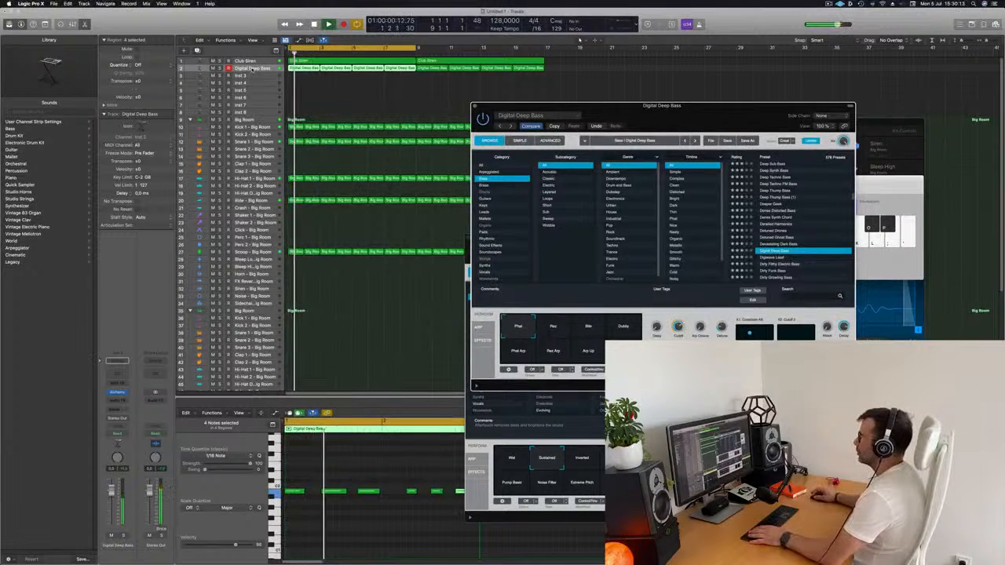
{"action": "left_click", "coordinate": [437, 188]}
{"action": "key", "text": "Return"}
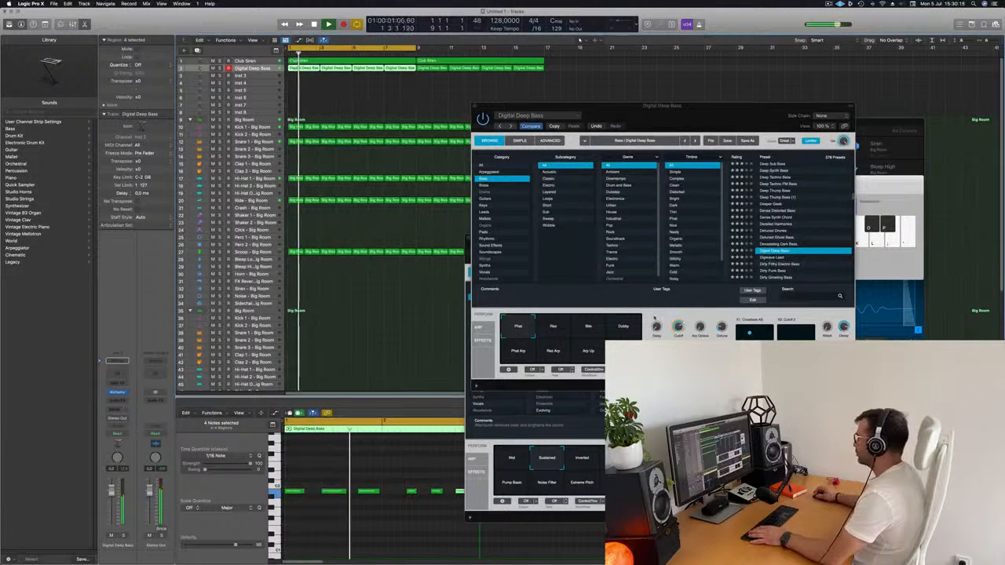
{"action": "left_click", "coordinate": [591, 328]}
{"action": "left_click", "coordinate": [625, 327]}
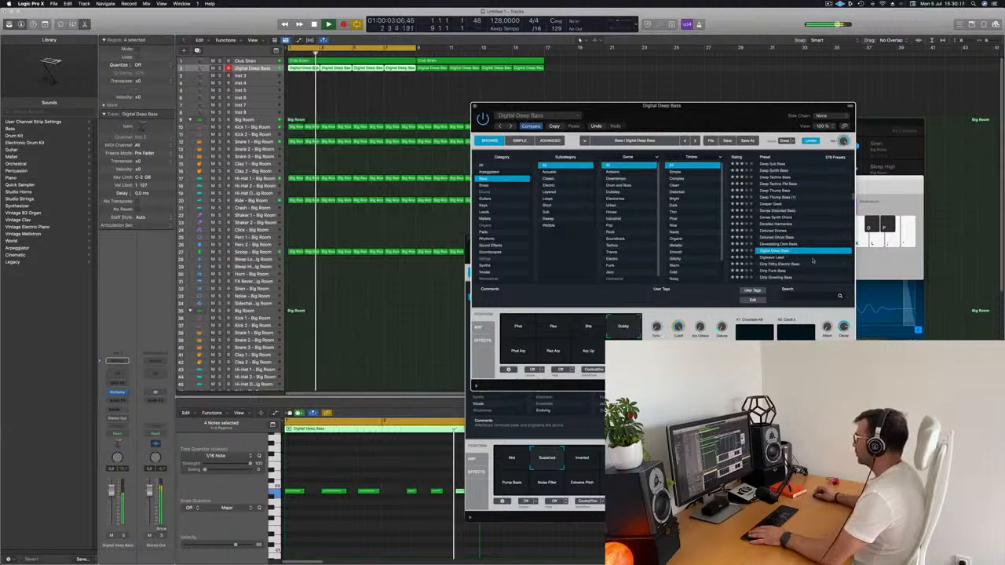
{"action": "key", "text": "Return"}
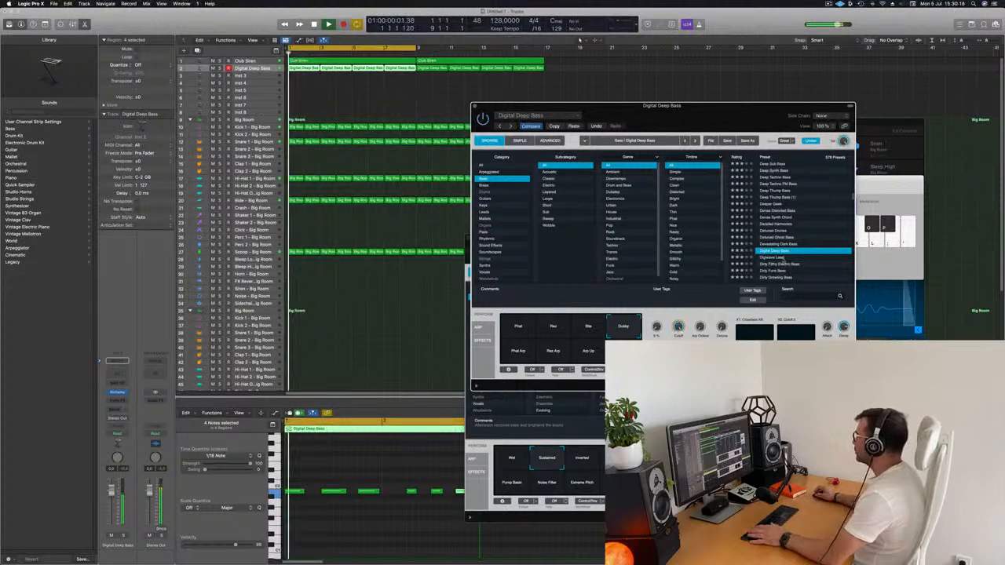
Audition the Alchemy bass presets one after another from Digiwave Lead through Dirty Wobble during playback
{"action": "left_click", "coordinate": [768, 258]}
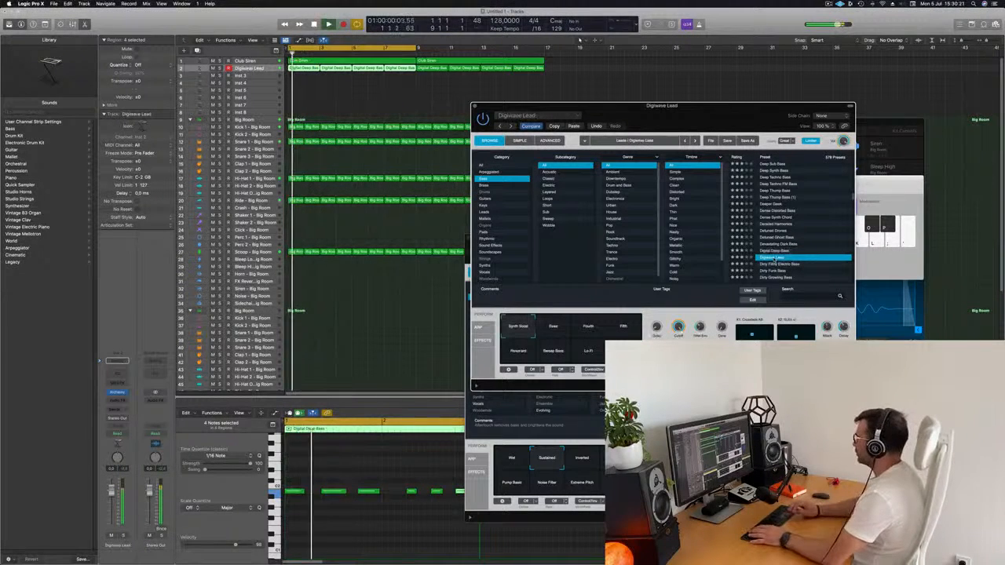
{"action": "scroll", "coordinate": [776, 261], "scroll_direction": "down", "scroll_amount": 2}
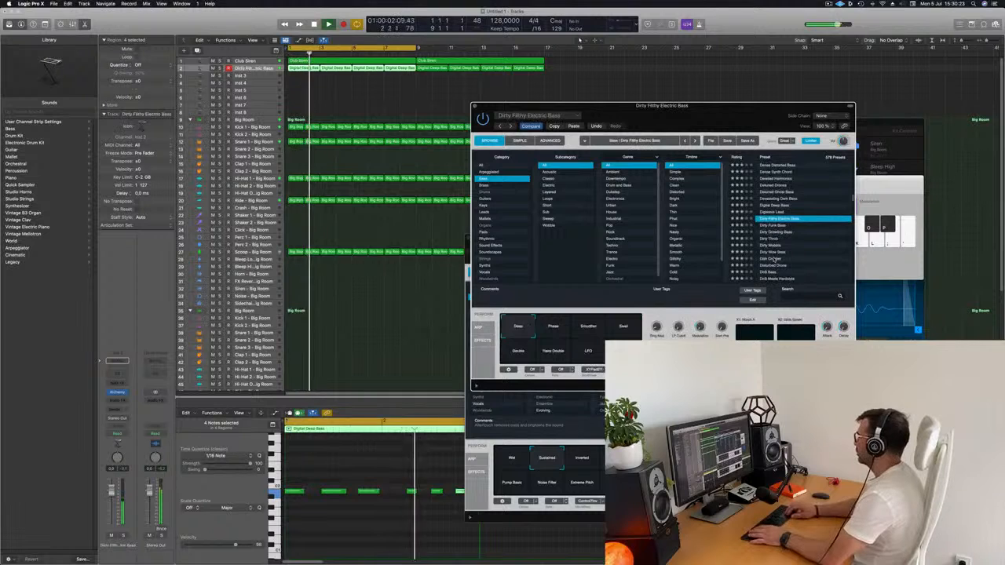
{"action": "key", "text": "Down"}
{"action": "key", "text": "Down"}
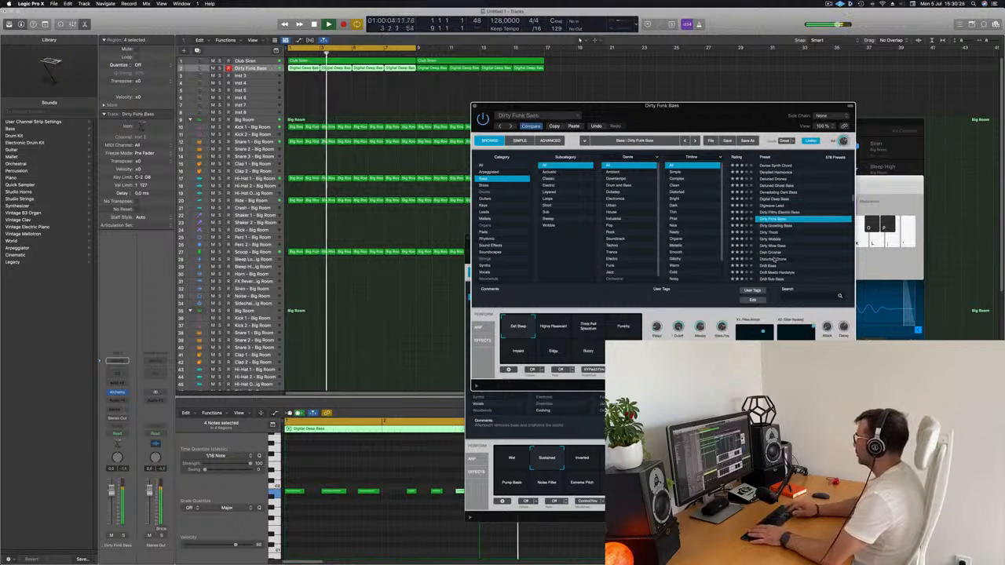
{"action": "key", "text": "Down"}
{"action": "key", "text": "Down"}
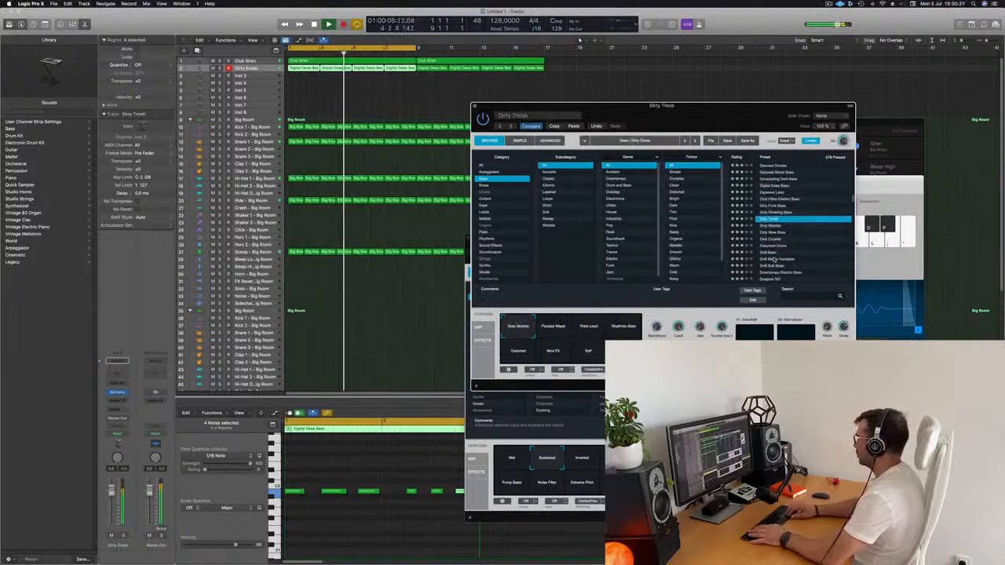
{"action": "key", "text": "Down"}
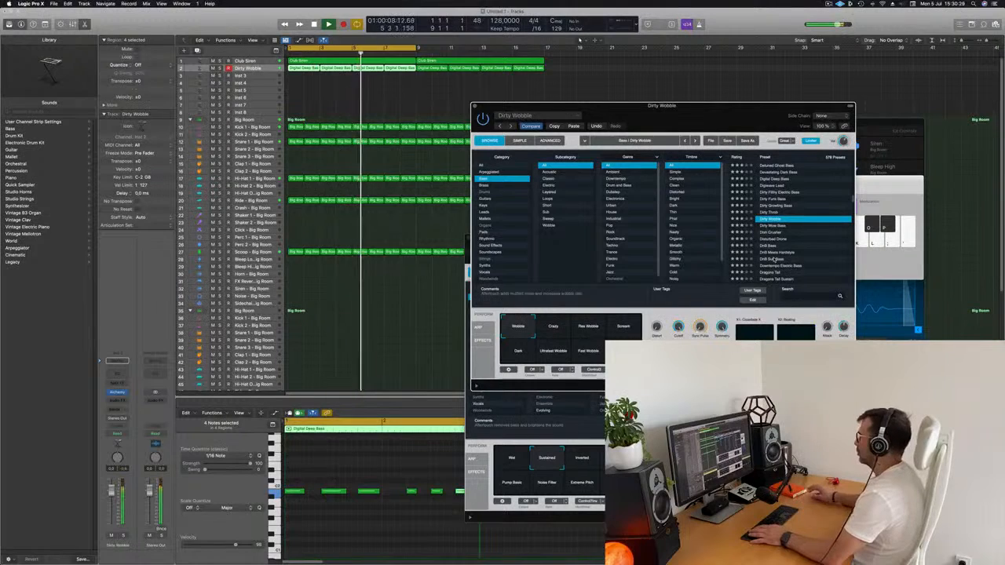
Continue through the presets from Dirty Wow Bass to Disturbed Drone and try Disturbed Drone's Darker snapshot
{"action": "key", "text": "Down"}
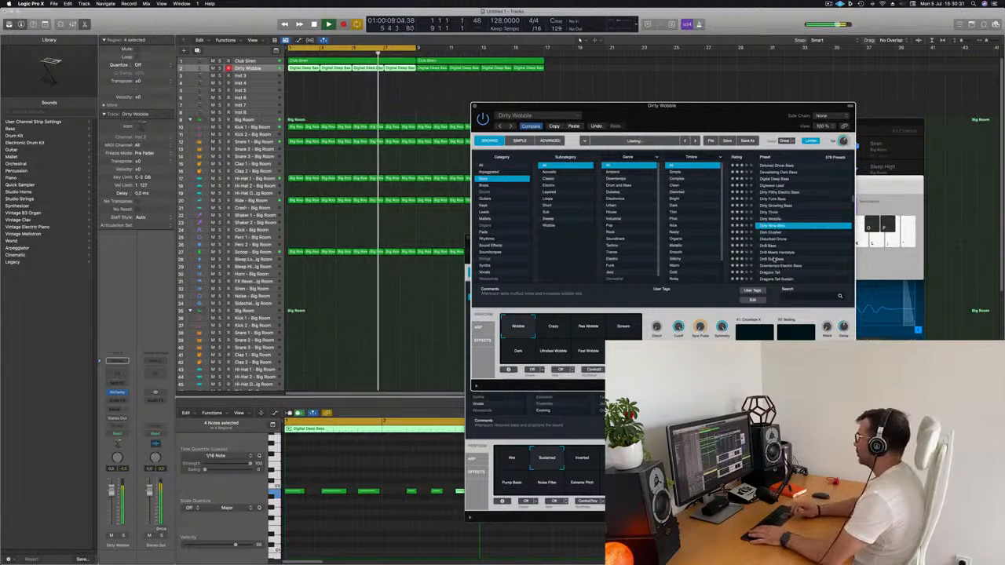
{"action": "key", "text": "Down"}
{"action": "key", "text": "Down"}
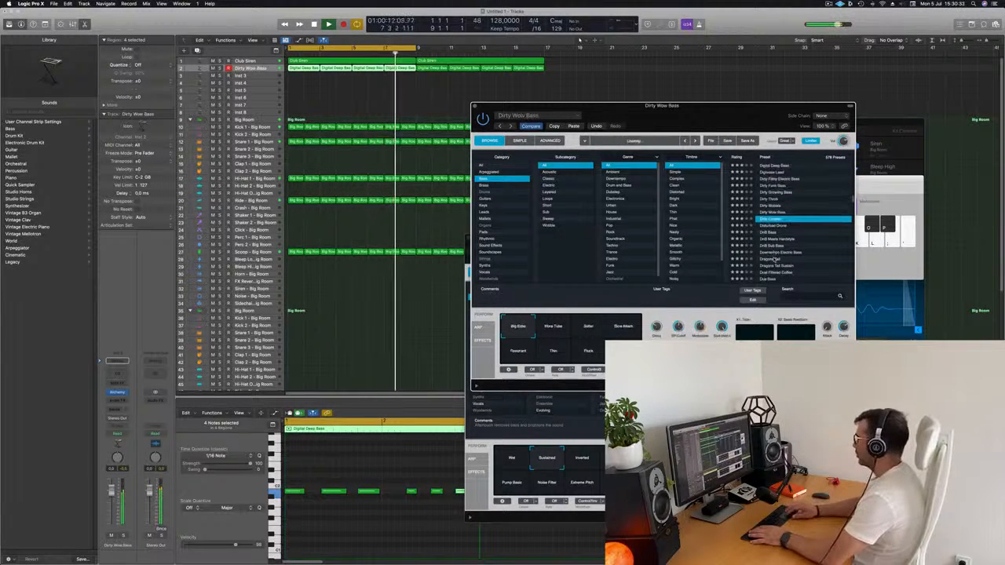
{"action": "key", "text": "Down"}
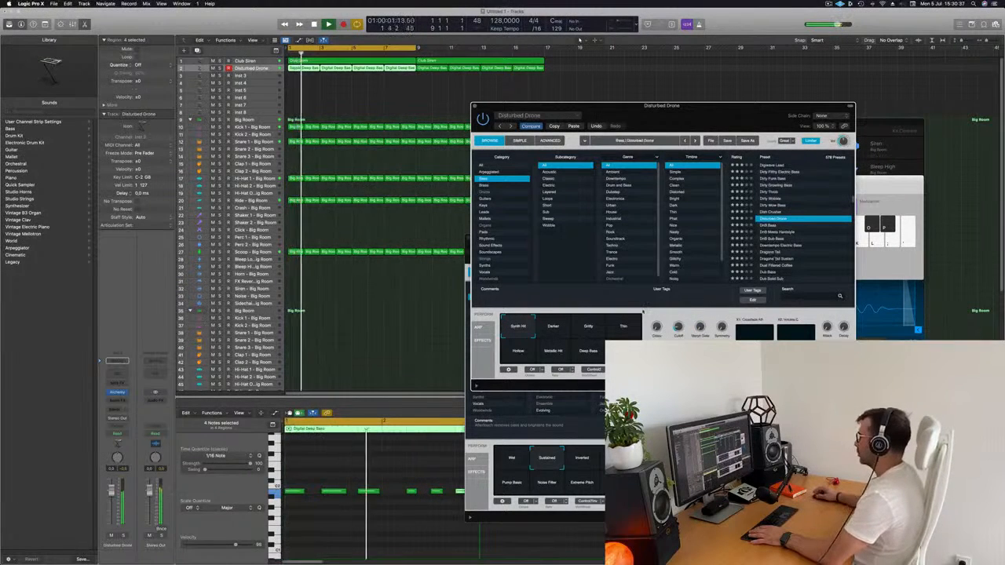
{"action": "left_click", "coordinate": [553, 328]}
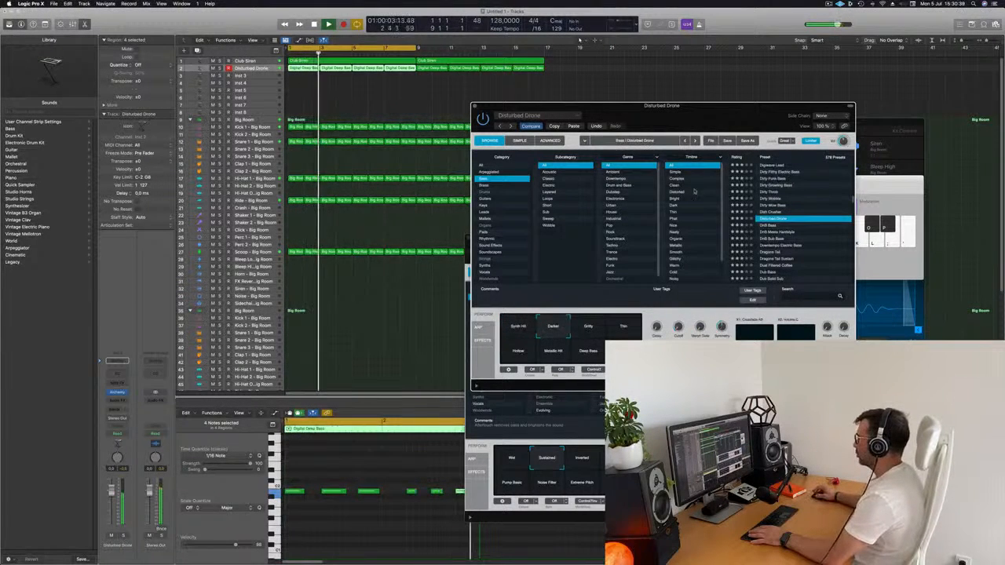
{"action": "mouse_move", "coordinate": [698, 114]}
{"action": "left_mouse_down"}
{"action": "mouse_move", "coordinate": [669, 96]}
{"action": "mouse_move", "coordinate": [687, 112]}
{"action": "left_mouse_up"}
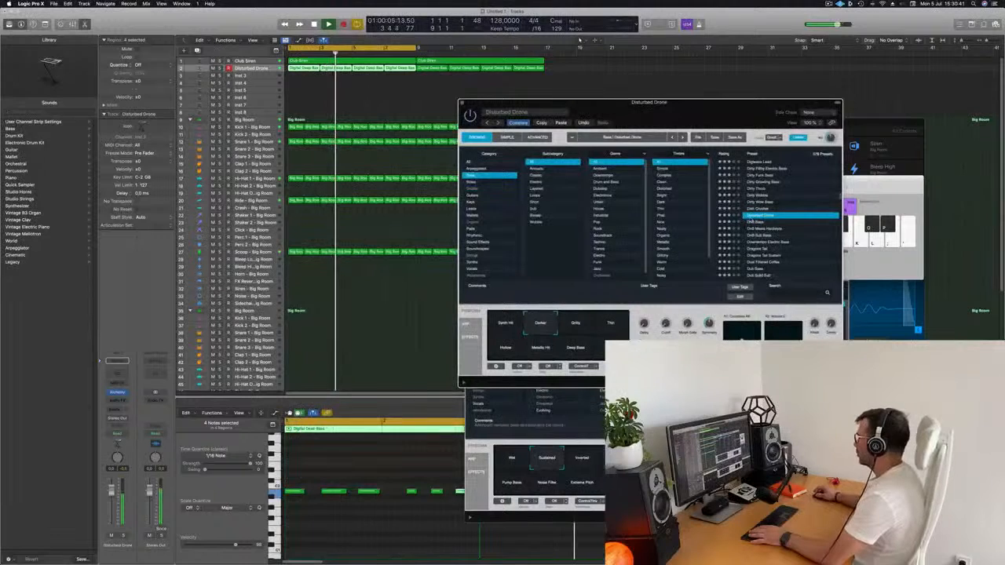
Try the DnB Bass, DnB Sub Bass and Downtempo Electric Bass presets, then load Dragons Tail
{"action": "left_click", "coordinate": [754, 223]}
{"action": "left_click", "coordinate": [758, 236]}
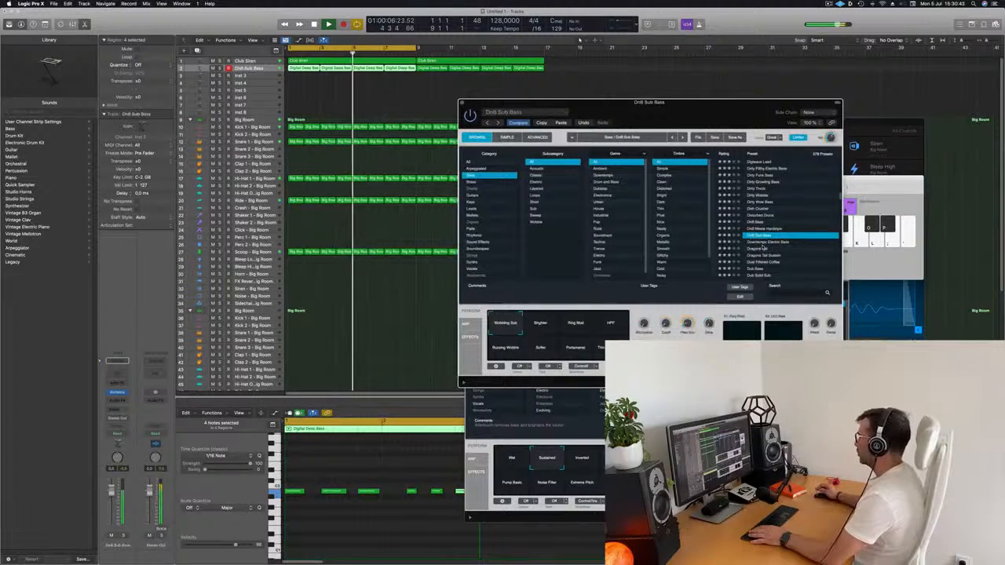
{"action": "left_click", "coordinate": [762, 243]}
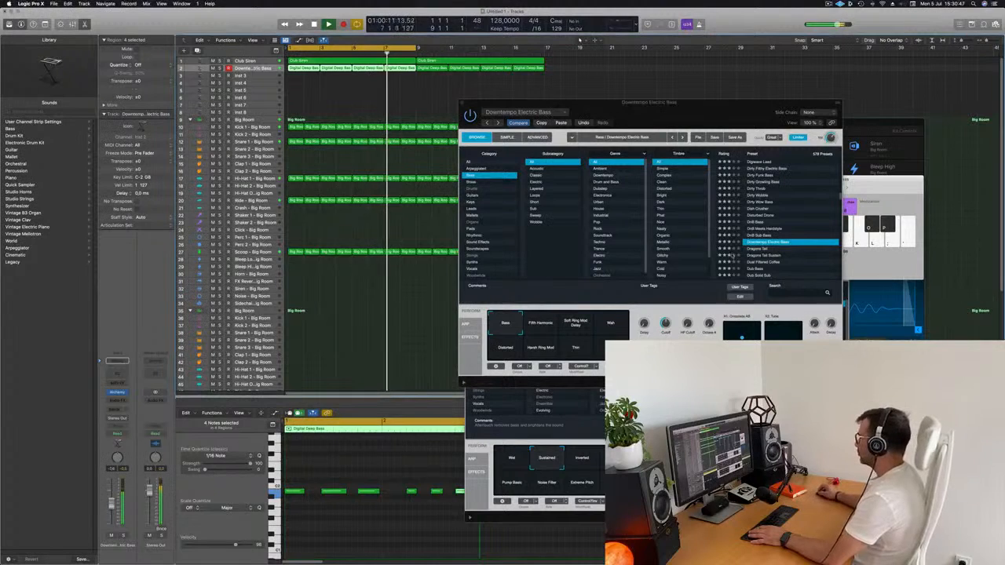
{"action": "left_click", "coordinate": [762, 250]}
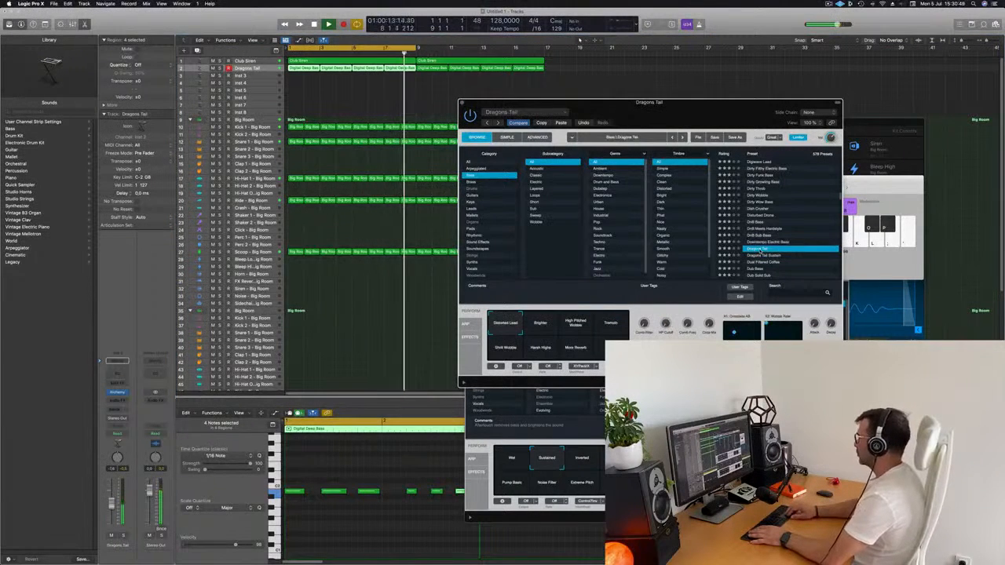
Try Dragons Tail Sustain and Dual Filtered Coffee, load the Dub Bass preset and raise its track's volume slightly during playback
{"action": "left_click", "coordinate": [761, 255]}
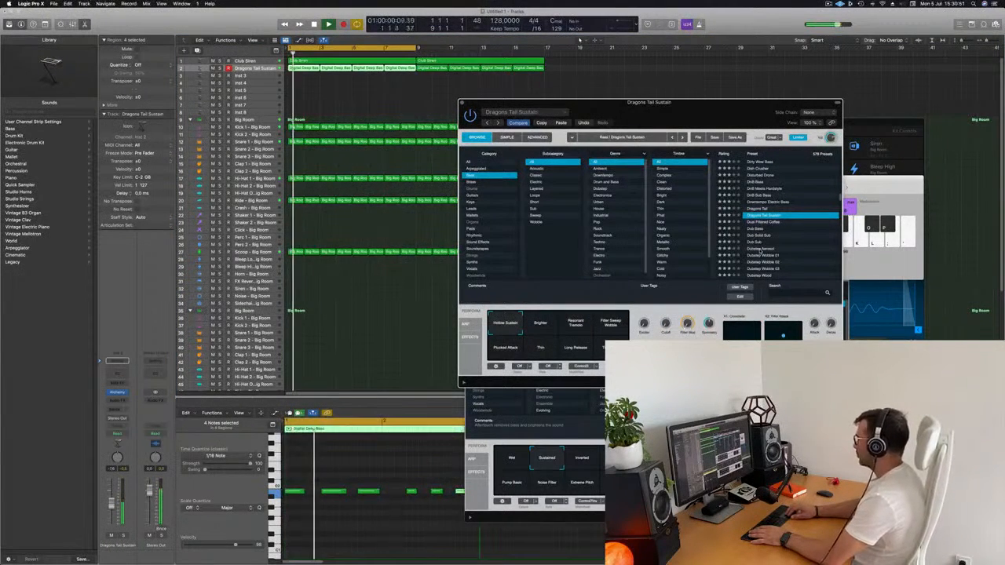
{"action": "left_click", "coordinate": [762, 252]}
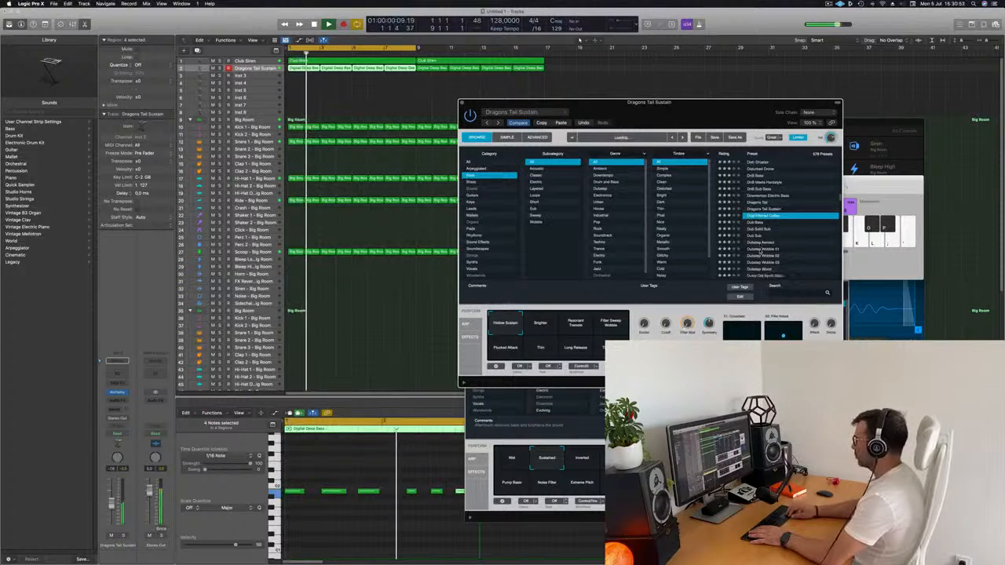
{"action": "key", "text": "Down"}
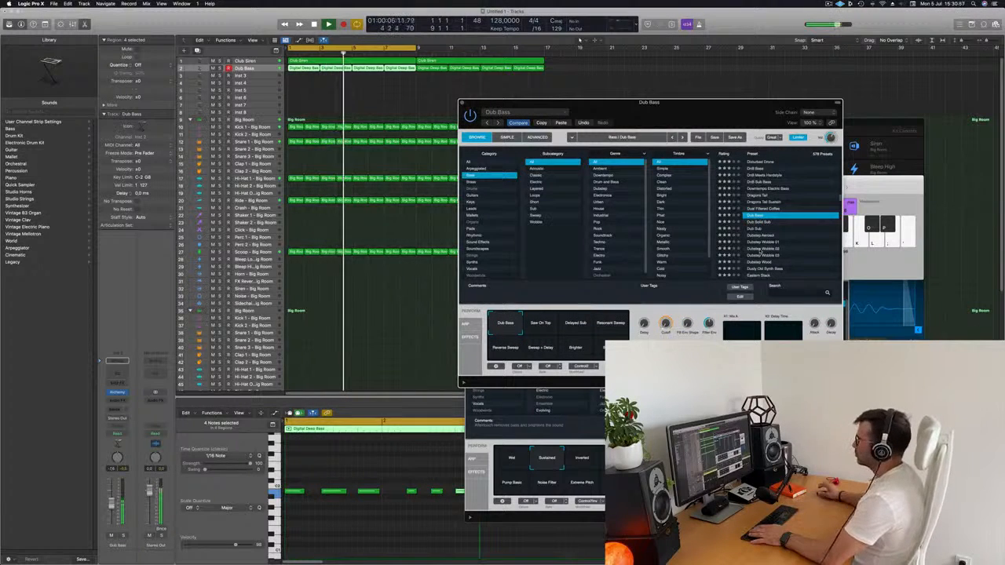
{"action": "key", "text": "space"}
{"action": "key", "text": "space"}
{"action": "left_click_drag", "start_coordinate": [112, 503], "coordinate": [111, 498]}
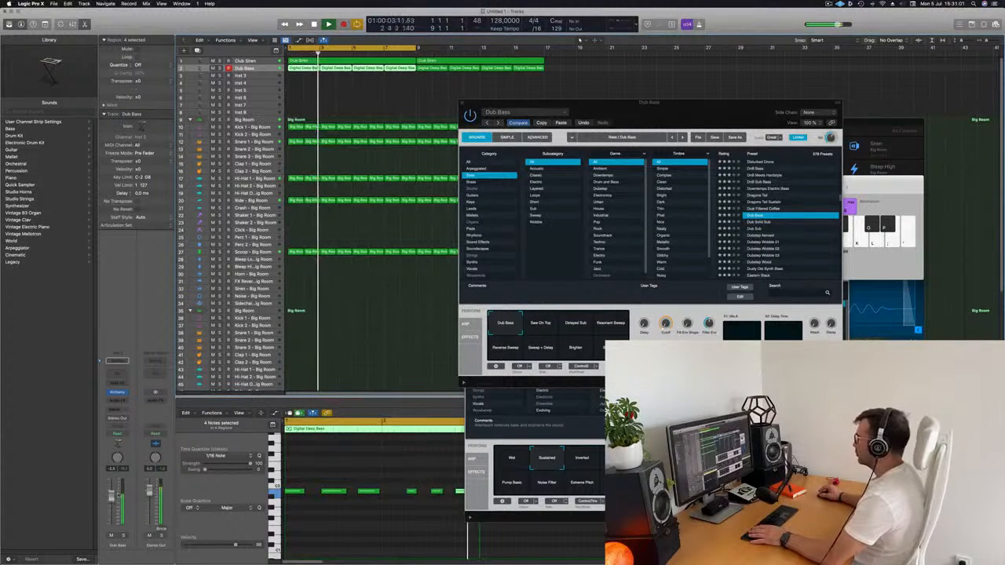
Audition Dub Bass's snapshots from Saw On Top through Big Pluck, returning to the Dub Bass snapshot
{"action": "left_click", "coordinate": [539, 323]}
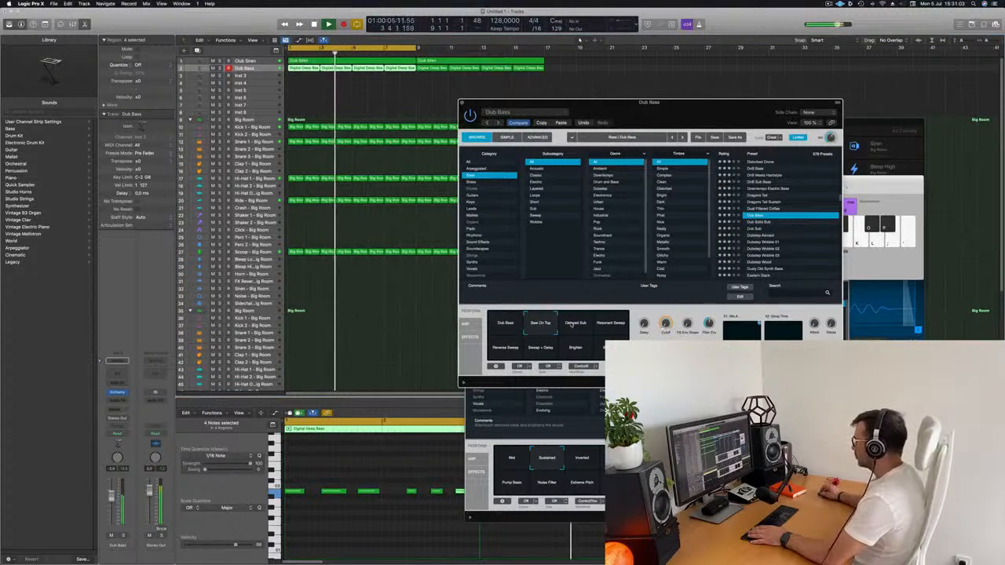
{"action": "left_click", "coordinate": [579, 327]}
{"action": "left_click", "coordinate": [611, 328]}
{"action": "left_click", "coordinate": [510, 353]}
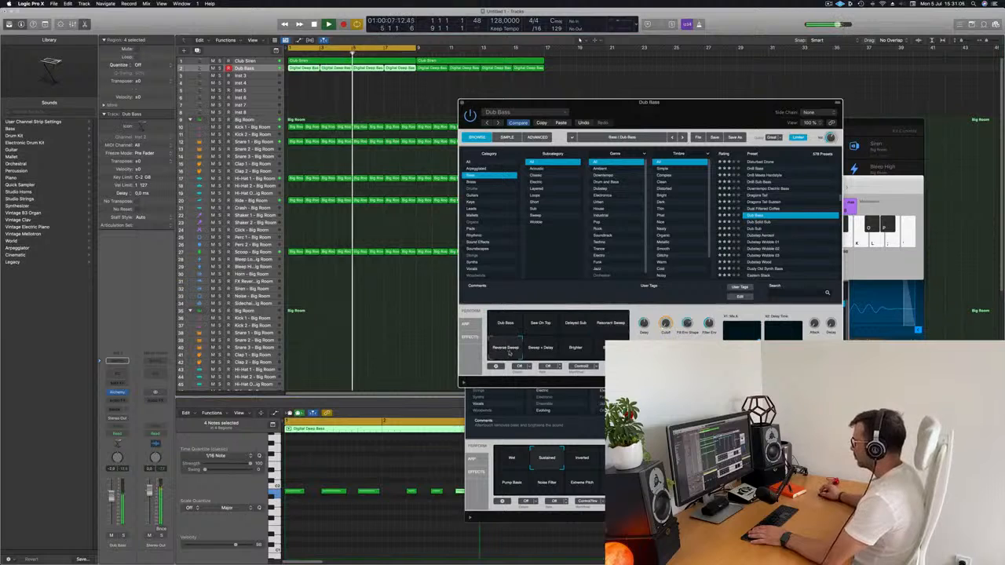
{"action": "left_click", "coordinate": [546, 352]}
{"action": "left_click", "coordinate": [577, 350]}
{"action": "left_click", "coordinate": [600, 344]}
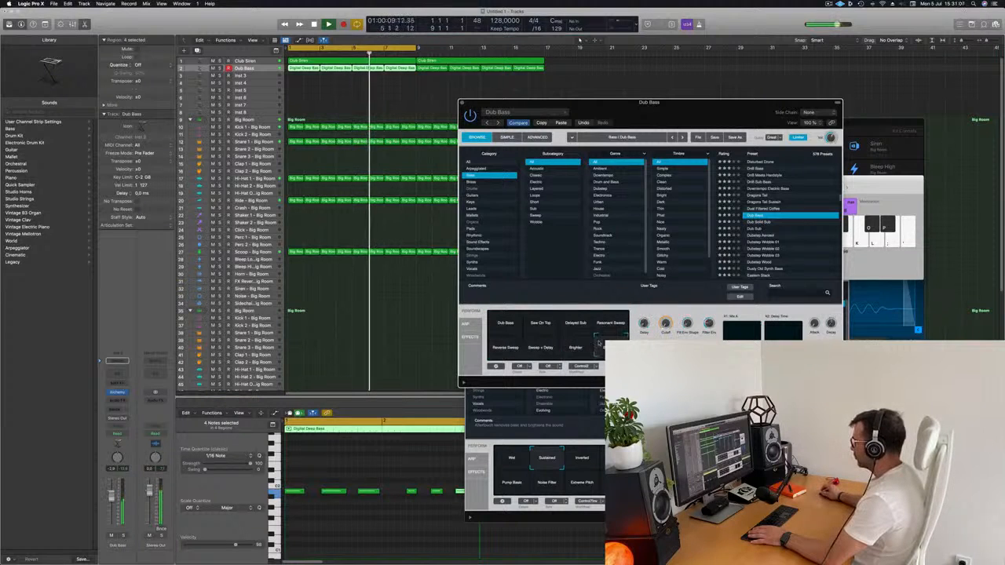
{"action": "left_click", "coordinate": [508, 324]}
Close the Dub Bass Alchemy window and deselect the bass regions
{"action": "left_click_drag", "start_coordinate": [673, 104], "coordinate": [638, 111]}
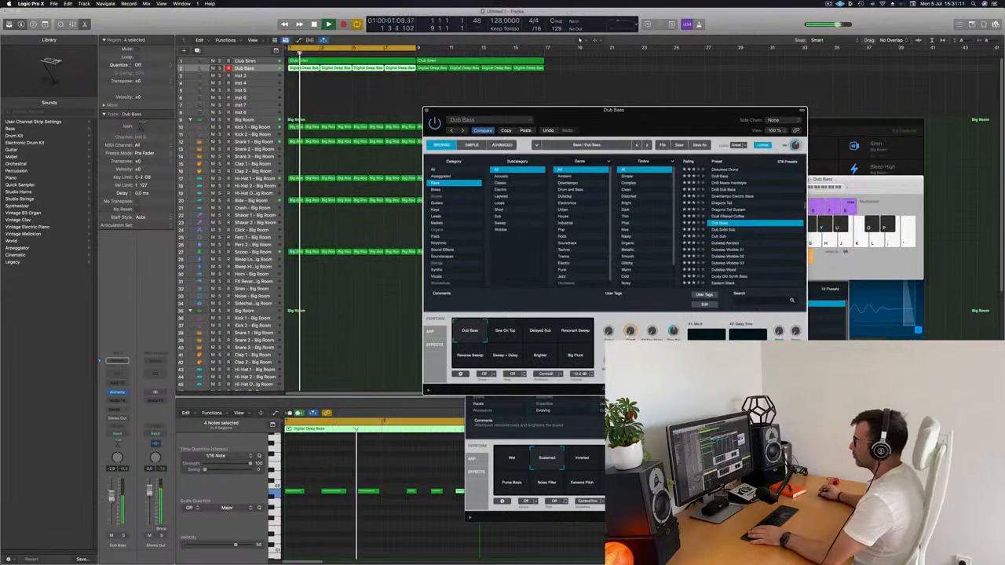
{"action": "left_click", "coordinate": [353, 112]}
{"action": "left_click", "coordinate": [426, 111]}
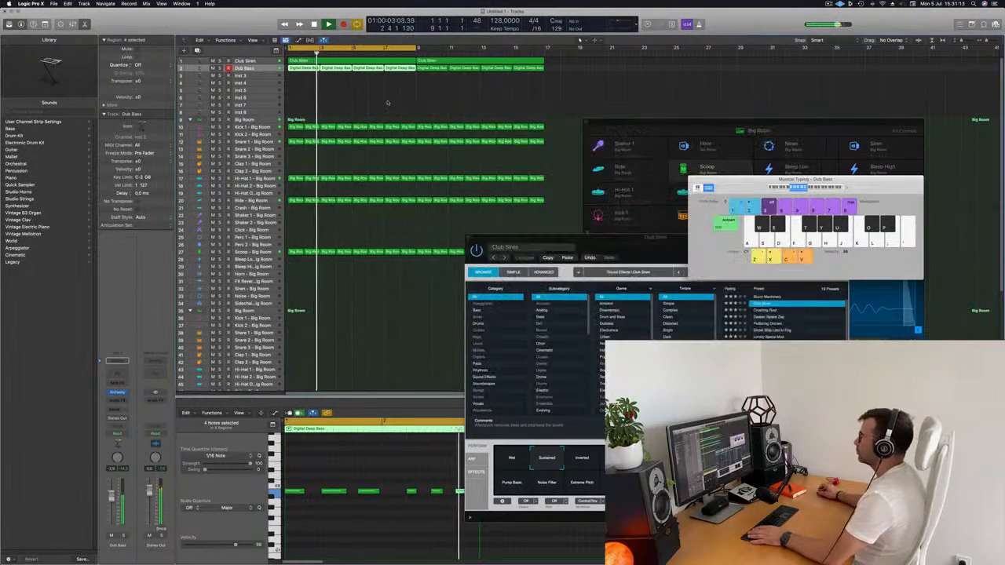
{"action": "left_click", "coordinate": [301, 337]}
Replace the second Big Room kit with Deep Tech and expand its track stack
{"action": "scroll", "coordinate": [371, 269], "scroll_direction": "down", "scroll_amount": 1}
{"action": "scroll", "coordinate": [370, 259], "scroll_direction": "down", "scroll_amount": 3}
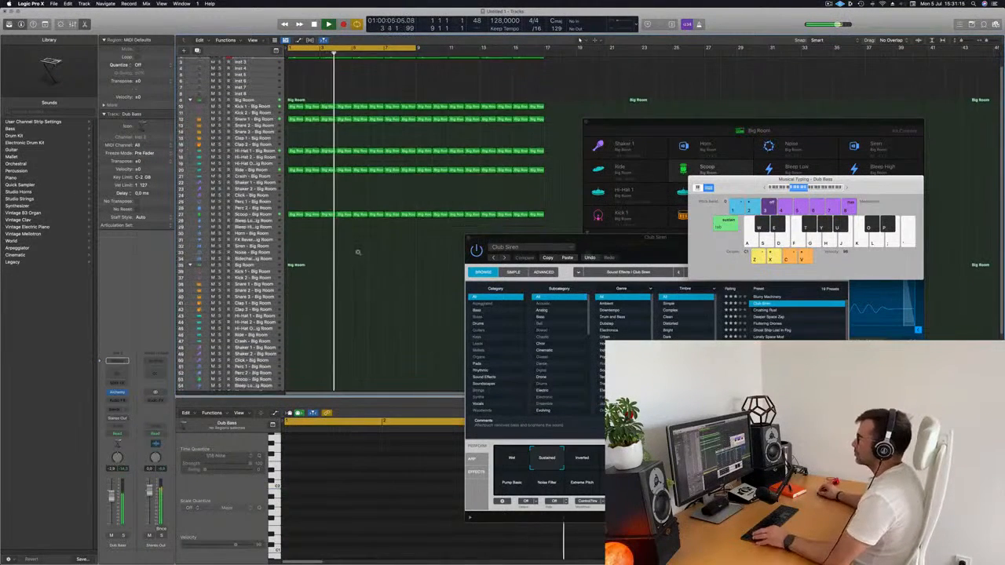
{"action": "scroll", "coordinate": [357, 252], "scroll_direction": "up", "scroll_amount": 2}
{"action": "scroll", "coordinate": [315, 254], "scroll_direction": "down", "scroll_amount": 1}
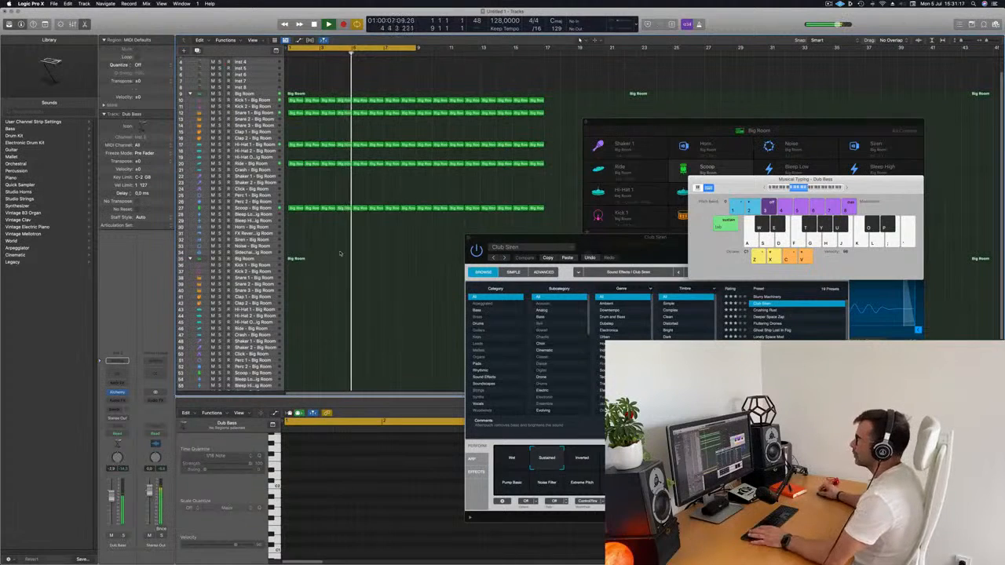
{"action": "key", "text": "Return"}
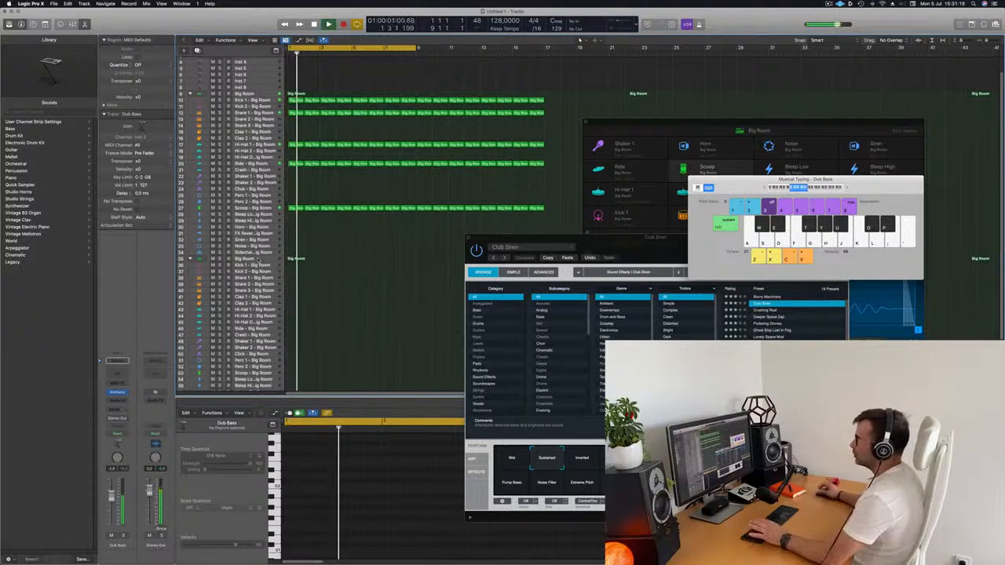
{"action": "left_click", "coordinate": [258, 261]}
{"action": "key", "text": "Return"}
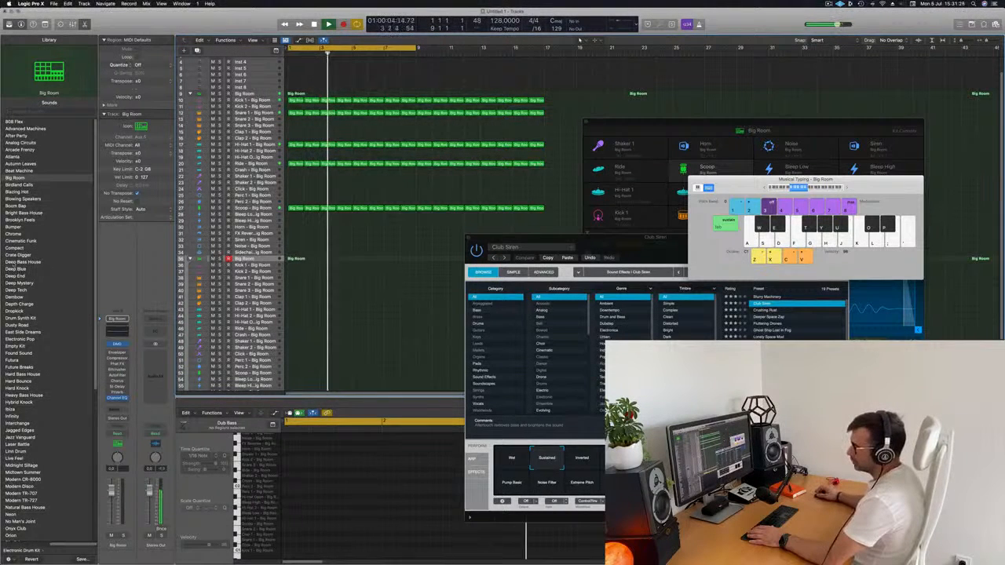
{"action": "left_click", "coordinate": [15, 289]}
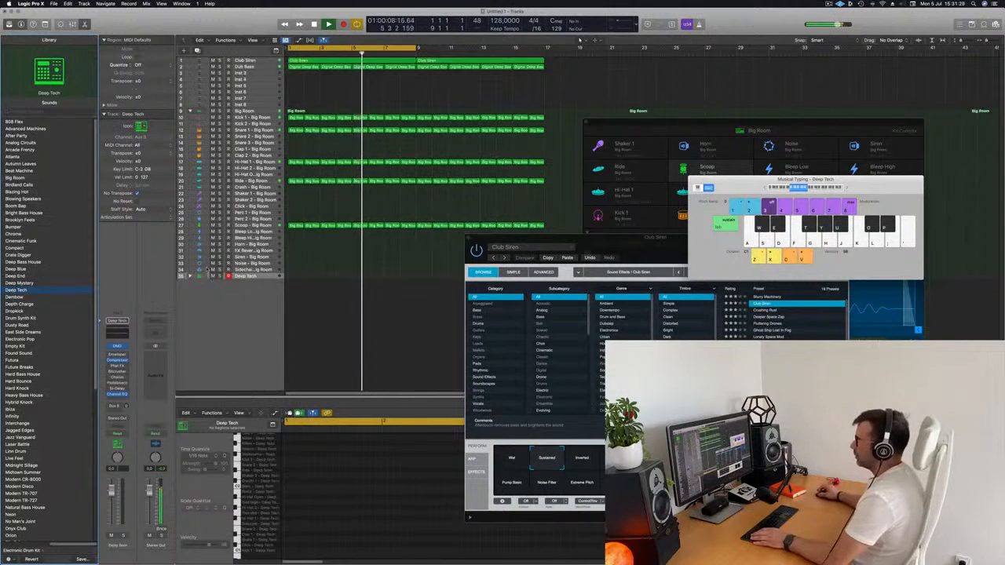
{"action": "left_click", "coordinate": [189, 277]}
{"action": "scroll", "coordinate": [348, 262], "scroll_direction": "down", "scroll_amount": 3}
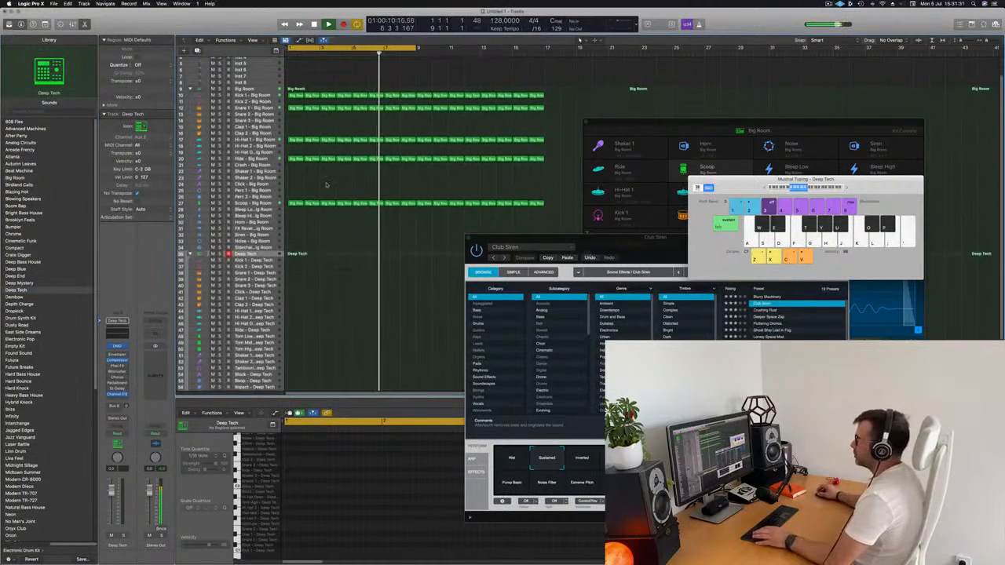
Try a copy of the first Kick 1 region on the Boop - Deep Tech track and play it
{"action": "left_click_drag", "start_coordinate": [295, 92], "coordinate": [295, 377]}
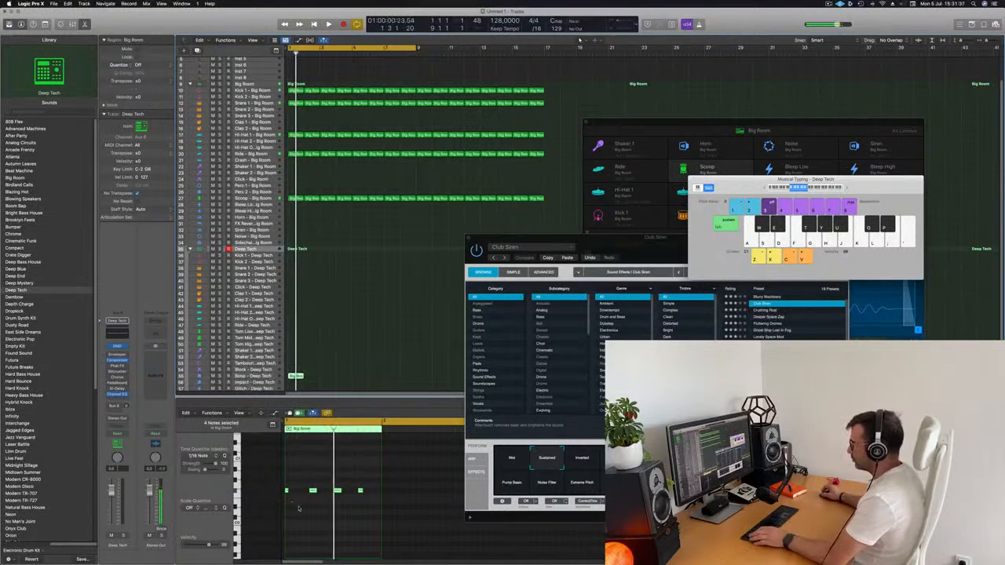
{"action": "key", "text": "space"}
{"action": "scroll", "coordinate": [329, 534], "scroll_direction": "up", "scroll_amount": 3}
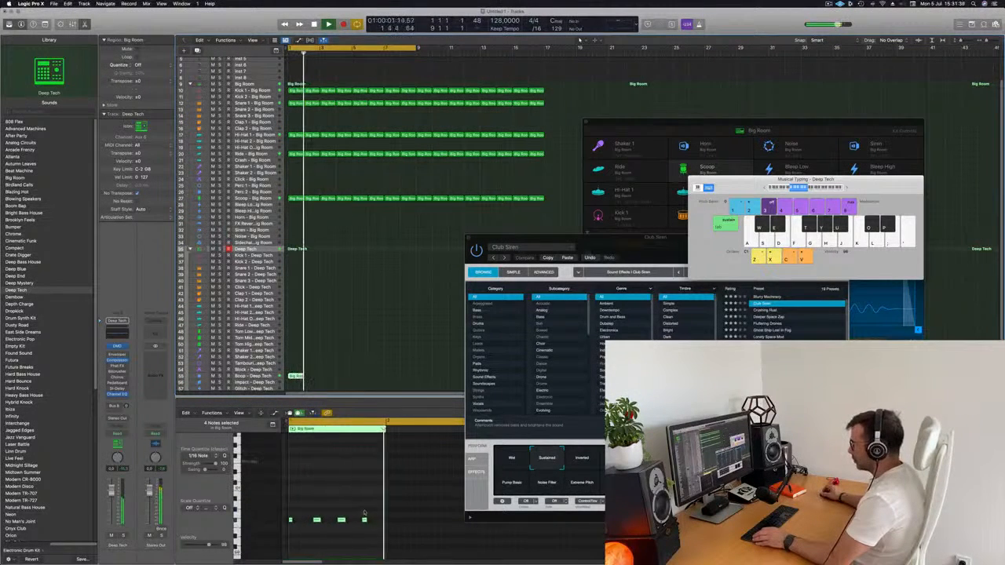
Nudge the four Boop notes a sixteenth later and transpose them down a semitone while listening
{"action": "scroll", "coordinate": [329, 522], "scroll_direction": "down", "scroll_amount": 5}
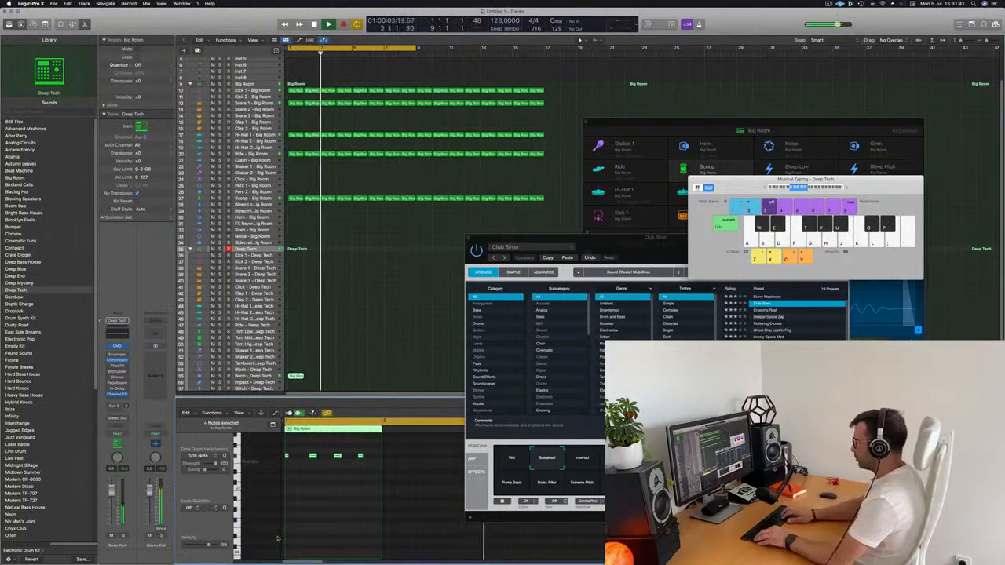
{"action": "key", "text": "alt+Right"}
{"action": "key", "text": "alt+Right"}
{"action": "key", "text": "alt+Left"}
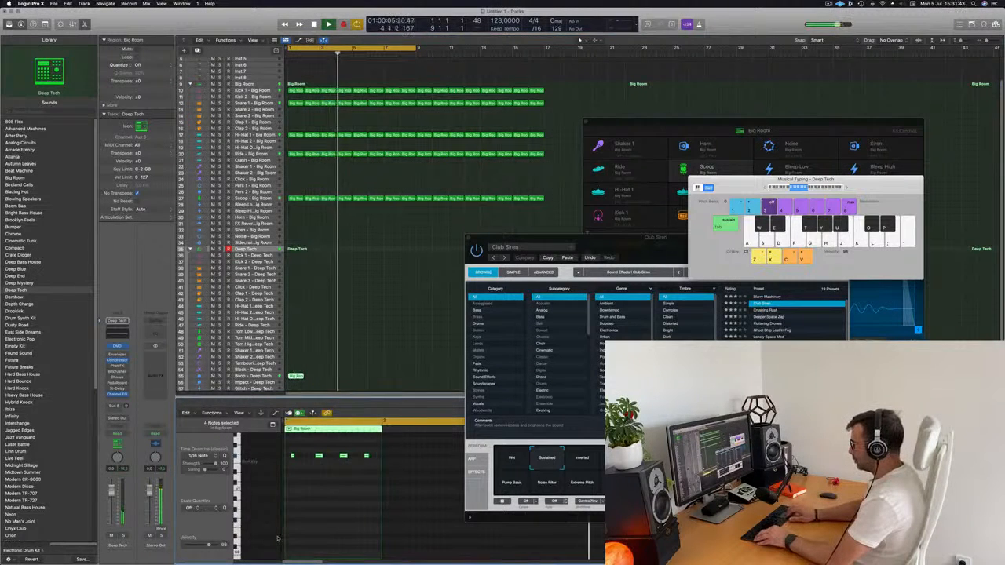
{"action": "key", "text": "alt+Down"}
{"action": "key", "text": "space"}
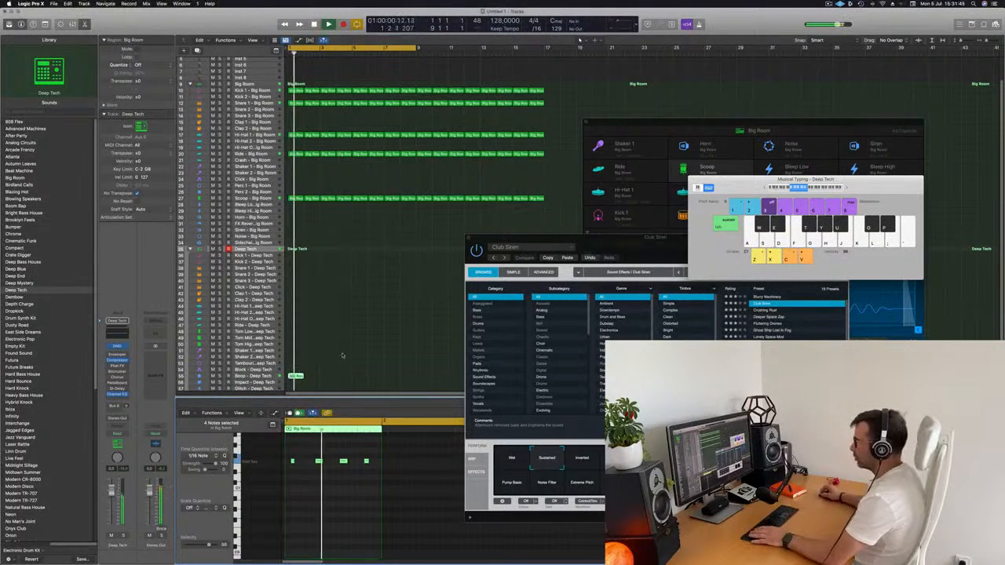
Stop playback and undo the Boop note edits and the copied region
{"action": "scroll", "coordinate": [334, 357], "scroll_direction": "down", "scroll_amount": 3}
{"action": "key", "text": "space"}
{"action": "left_click", "coordinate": [265, 353]}
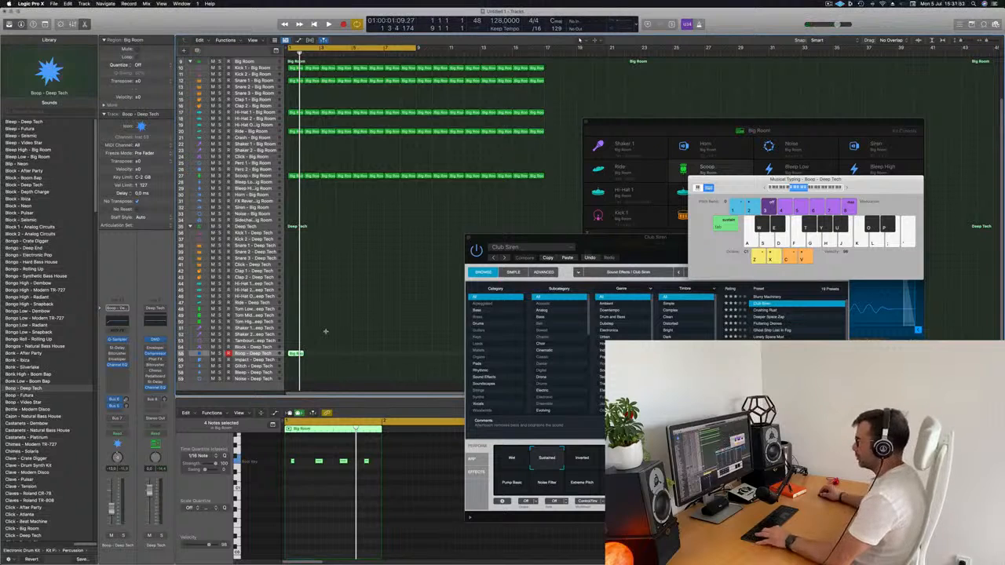
{"action": "key", "text": "alt+Up"}
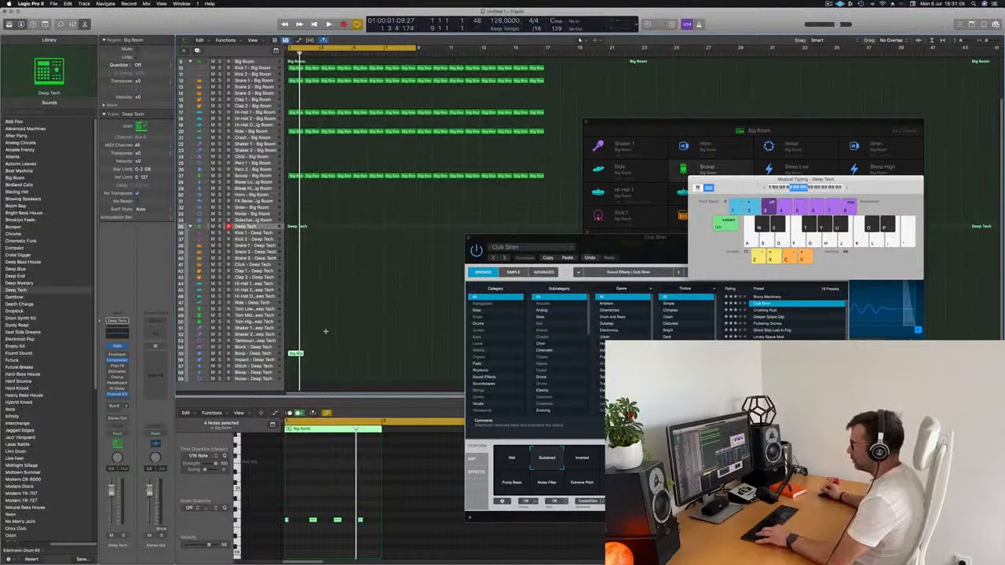
{"action": "key", "text": "super+z"}
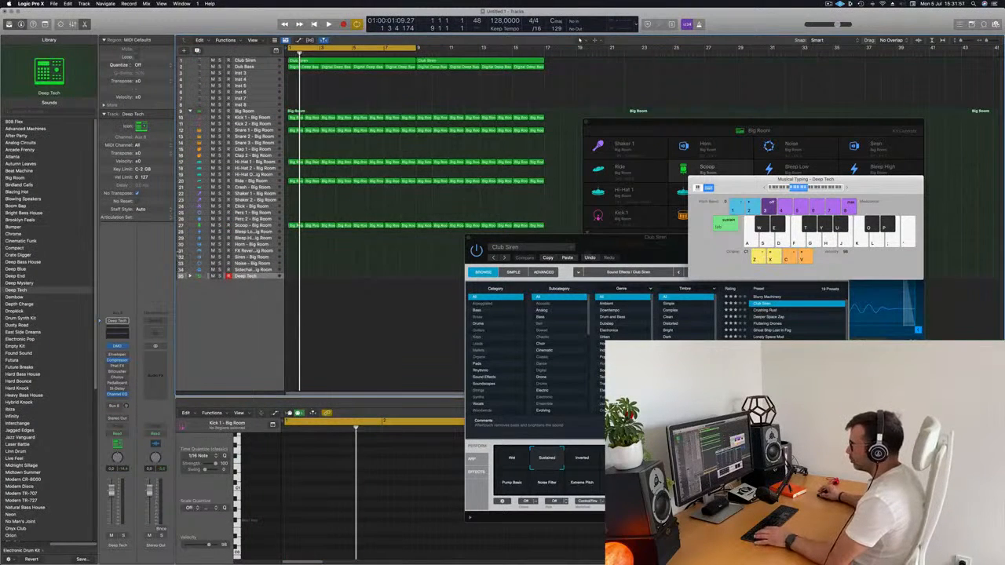
Expand the Deep Tech stack, move the first Kick 1 region onto the Block - Deep Tech track and play it
{"action": "left_click", "coordinate": [188, 277]}
{"action": "scroll", "coordinate": [283, 340], "scroll_direction": "down", "scroll_amount": 5}
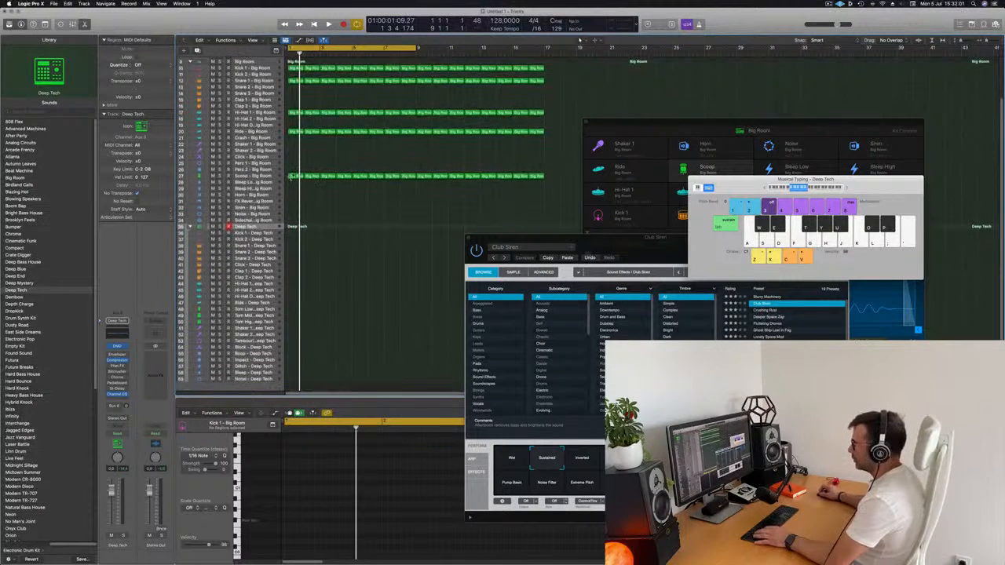
{"action": "left_click", "coordinate": [292, 175]}
{"action": "left_click", "coordinate": [307, 125]}
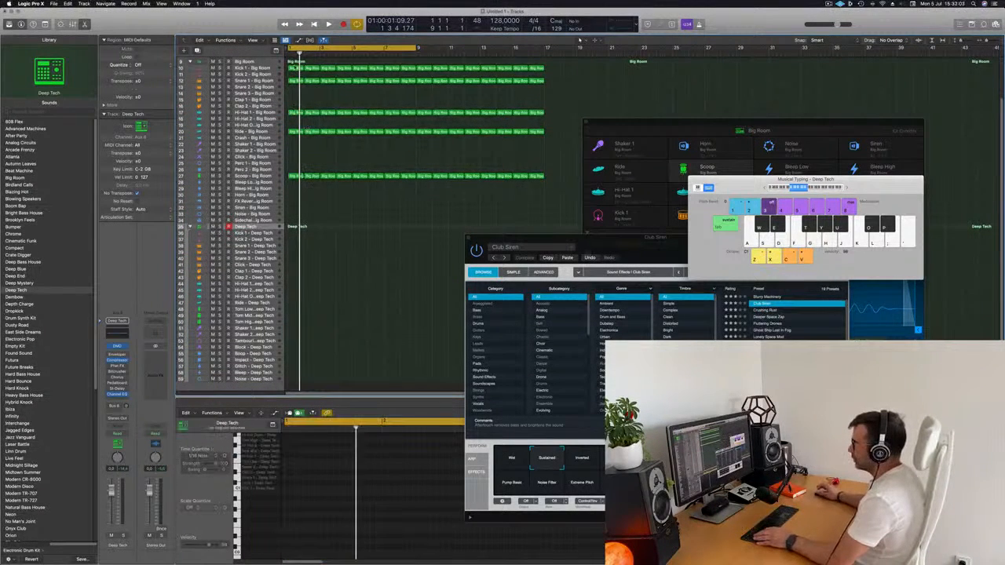
{"action": "left_click", "coordinate": [294, 68]}
{"action": "left_click_drag", "start_coordinate": [294, 68], "coordinate": [295, 348]}
{"action": "key", "text": "space"}
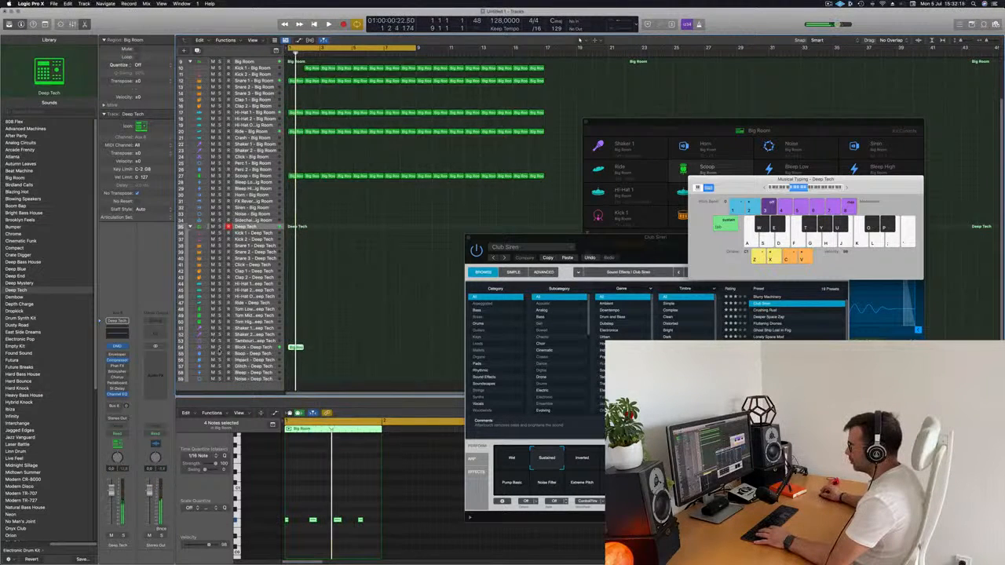
Solo the Block - Deep Tech track and transpose the four notes in its region
{"action": "key", "text": "s"}
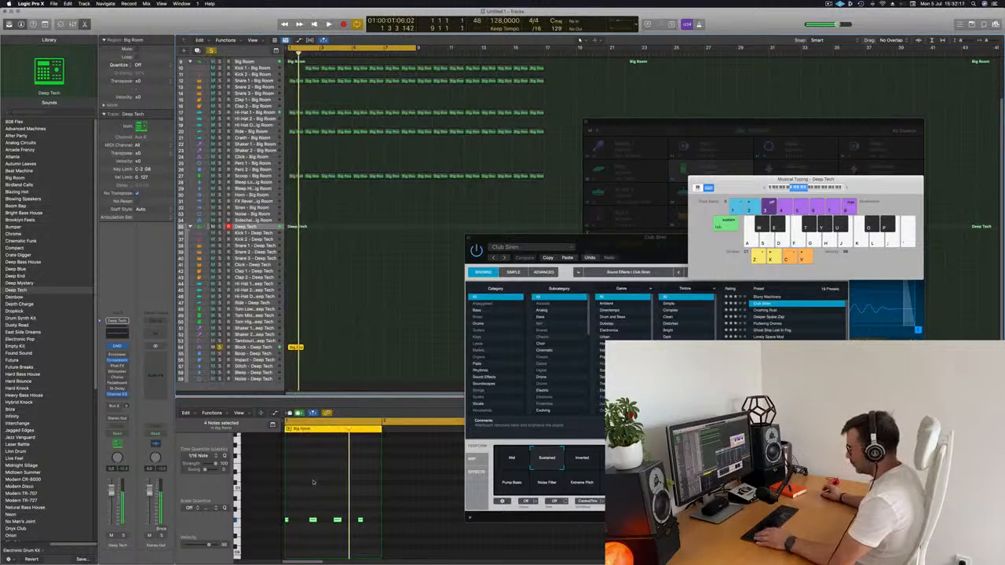
{"action": "left_click", "coordinate": [313, 482]}
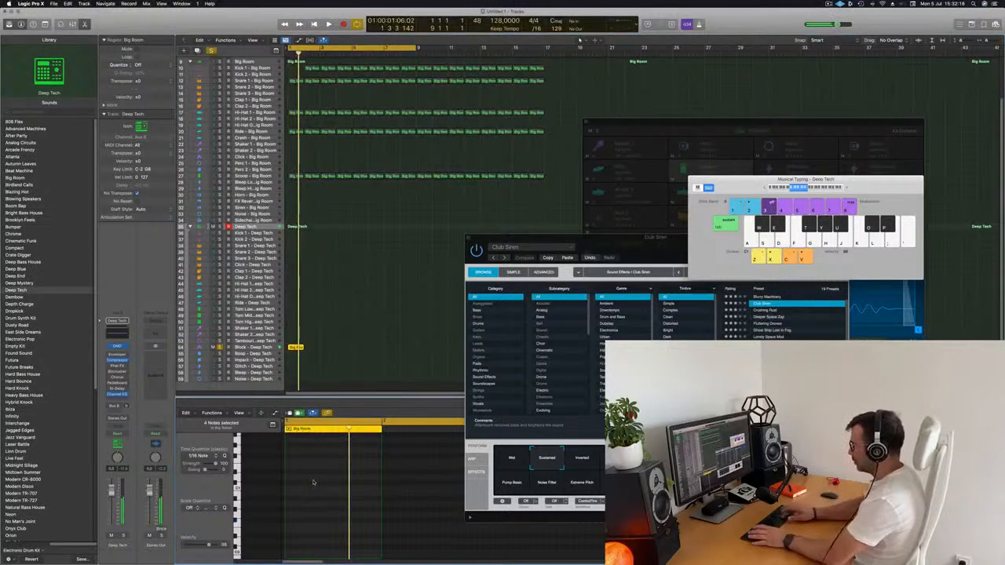
{"action": "key", "text": "alt+shift+Down"}
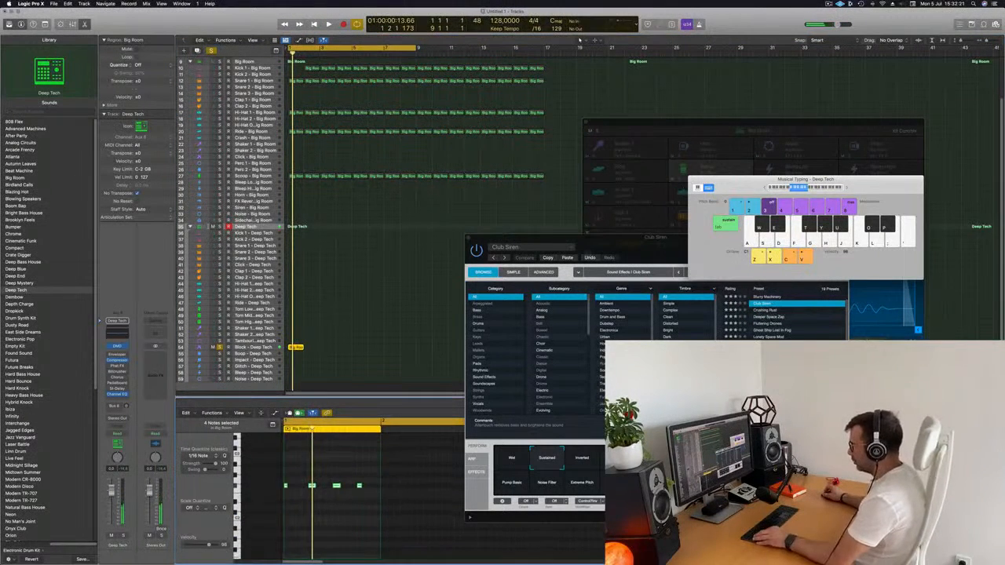
Duplicate the four Block notes into the gaps between the originals and play the pattern
{"action": "scroll", "coordinate": [335, 505], "scroll_direction": "left", "scroll_amount": 2}
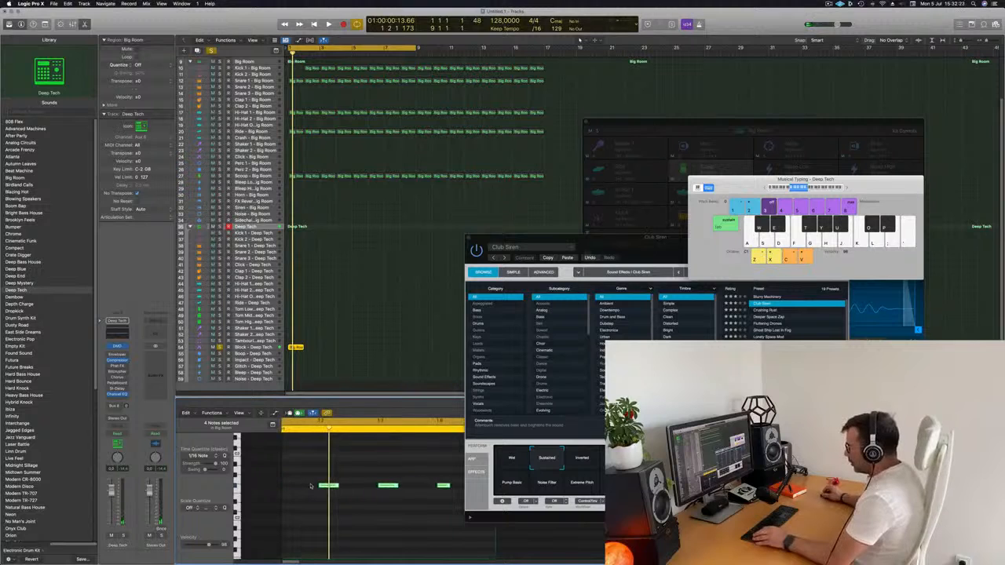
{"action": "left_click_drag", "start_coordinate": [305, 488], "coordinate": [322, 488]}
{"action": "key", "text": "space"}
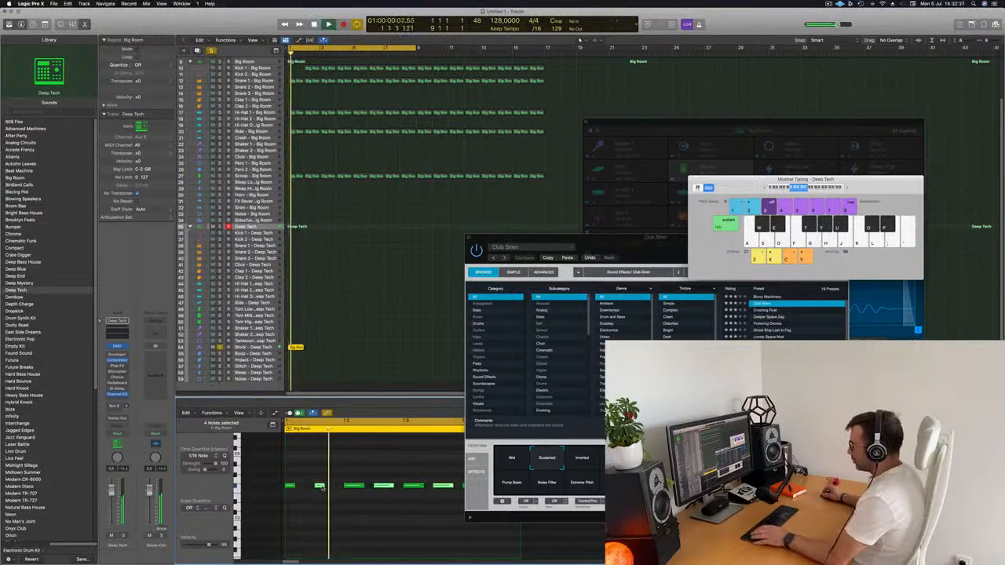
{"action": "key", "text": "space"}
{"action": "key", "text": "space"}
Adjust the lengths of the Block pattern's last four notes and play the result
{"action": "key", "text": "super+Left"}
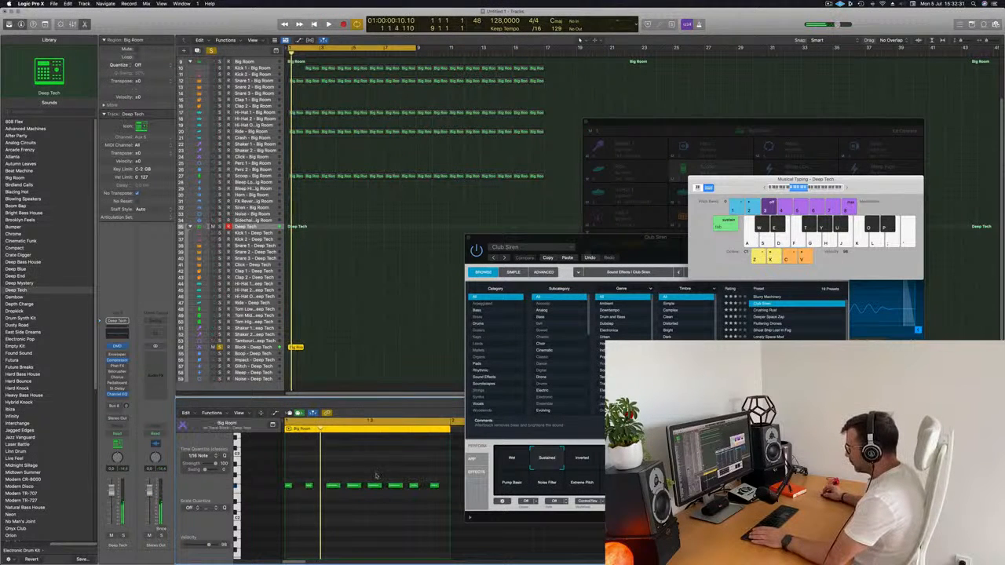
{"action": "left_click_drag", "start_coordinate": [381, 487], "coordinate": [374, 487]}
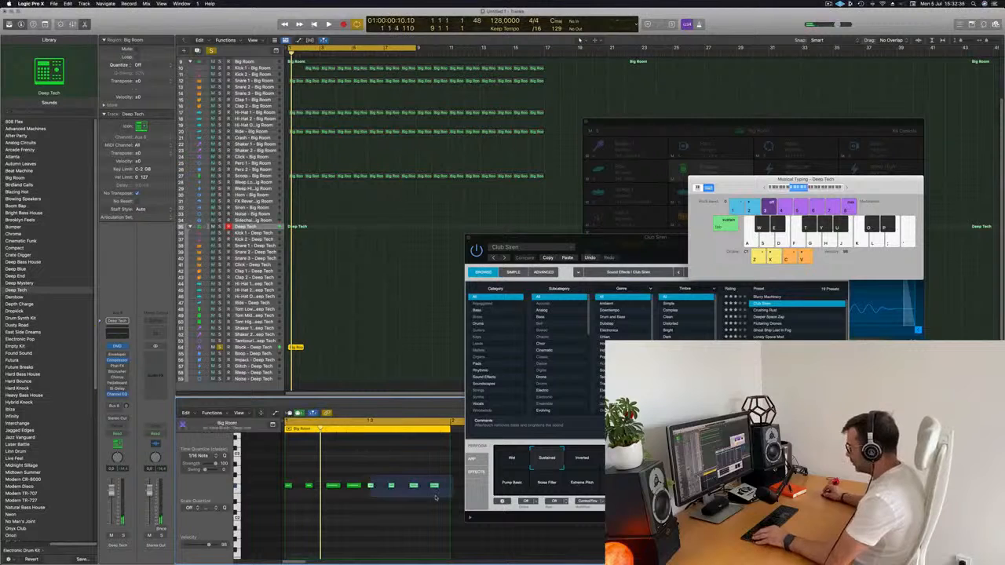
{"action": "left_click_drag", "start_coordinate": [436, 497], "coordinate": [437, 496]}
{"action": "left_click_drag", "start_coordinate": [372, 488], "coordinate": [383, 488]}
{"action": "key", "text": "space"}
{"action": "scroll", "coordinate": [348, 471], "scroll_direction": "down", "scroll_amount": 5}
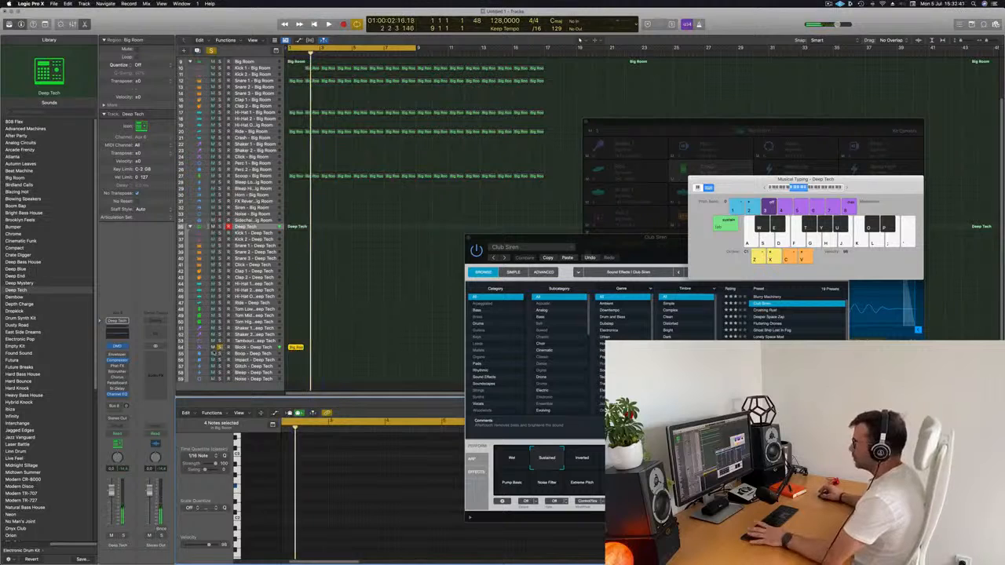
Unsolo the Block - Deep Tech track, play it within the full beat and select the track
{"action": "left_click", "coordinate": [219, 348]}
{"action": "key", "text": "space"}
{"action": "left_click", "coordinate": [253, 348]}
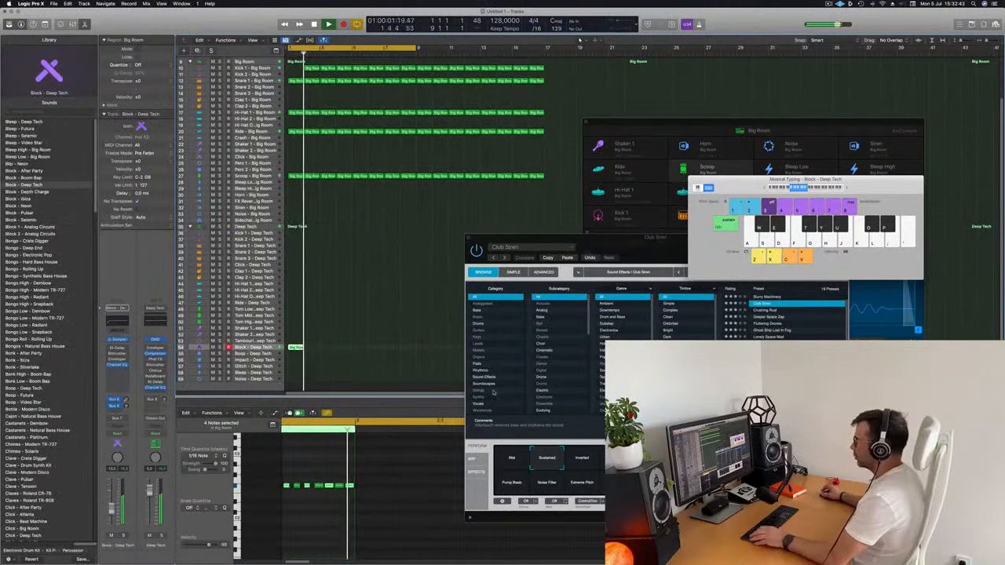
Replay the beat from the start and select the Block - Deep Tech region to show its notes
{"action": "left_click_drag", "start_coordinate": [312, 69], "coordinate": [296, 70]}
{"action": "key", "text": "space"}
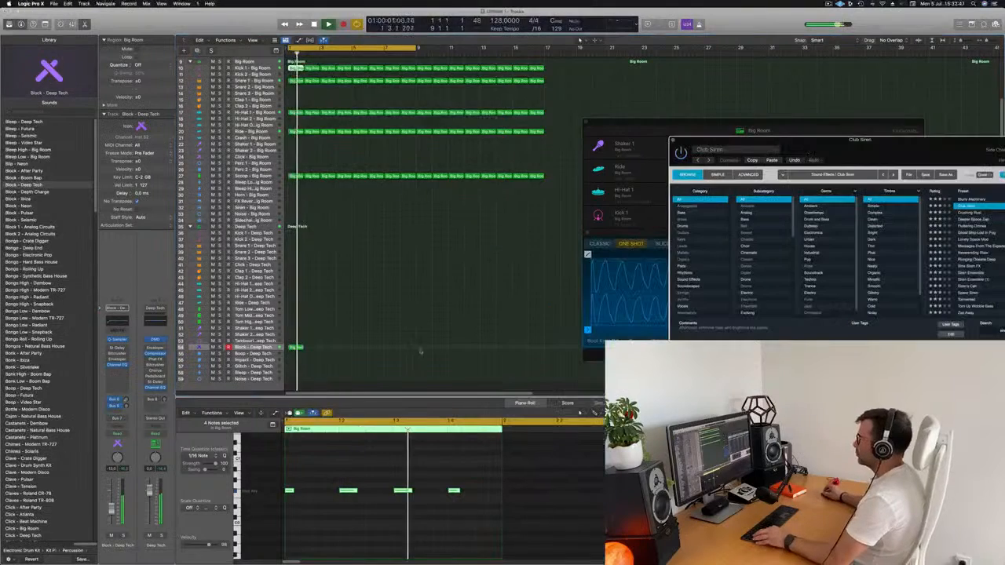
{"action": "scroll", "coordinate": [424, 351], "scroll_direction": "up", "scroll_amount": 5}
{"action": "key", "text": "space"}
{"action": "key", "text": "space"}
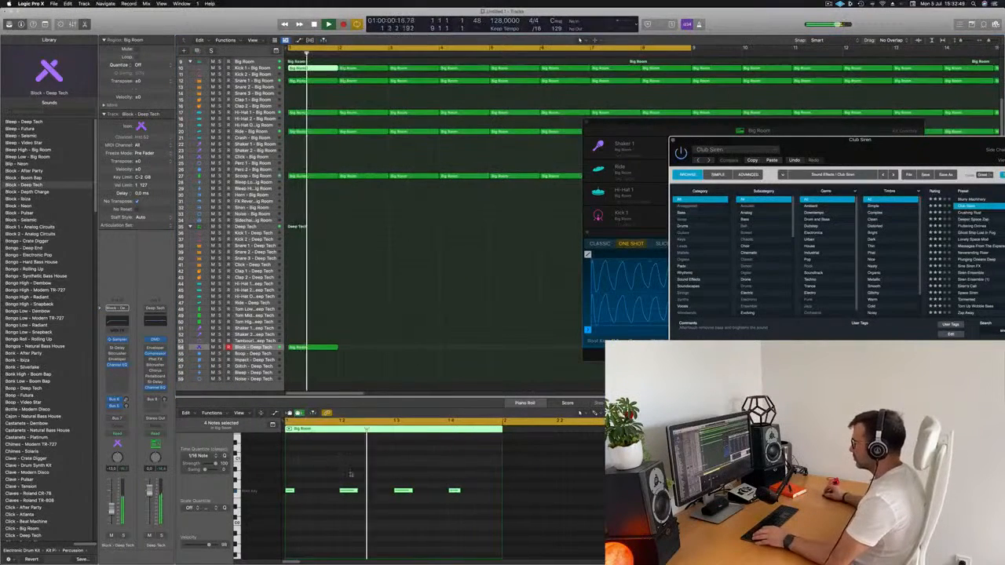
{"action": "key", "text": "Delete"}
{"action": "left_click", "coordinate": [303, 348]}
{"action": "key", "text": "space"}
{"action": "key", "text": "space"}
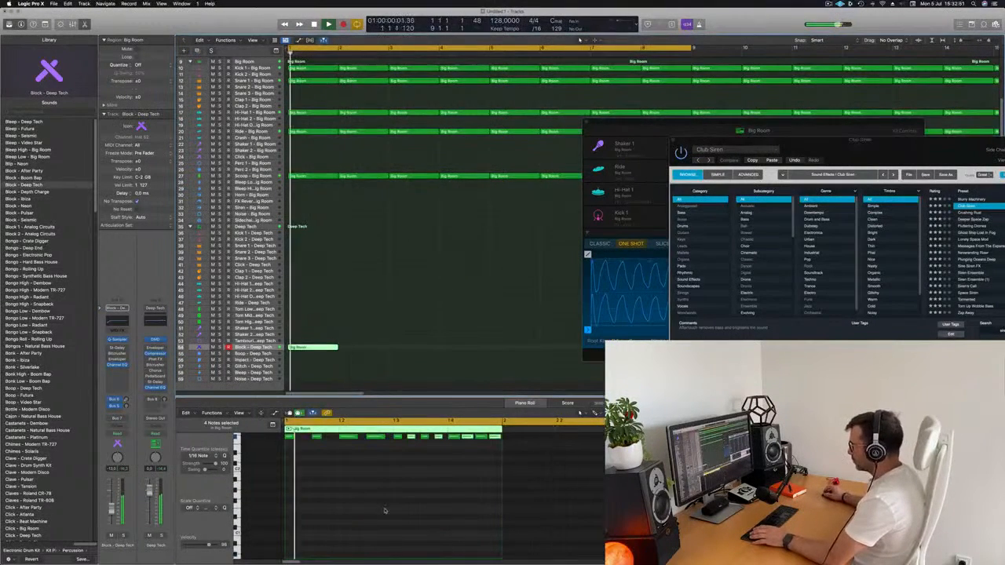
Select all eleven notes of the Block - Deep Tech region, transpose them upward and play the result
{"action": "scroll", "coordinate": [397, 491], "scroll_direction": "up", "scroll_amount": 5}
{"action": "key", "text": "space"}
{"action": "key", "text": "space"}
{"action": "left_click", "coordinate": [412, 488]}
{"action": "key", "text": "space"}
{"action": "key", "text": "space"}
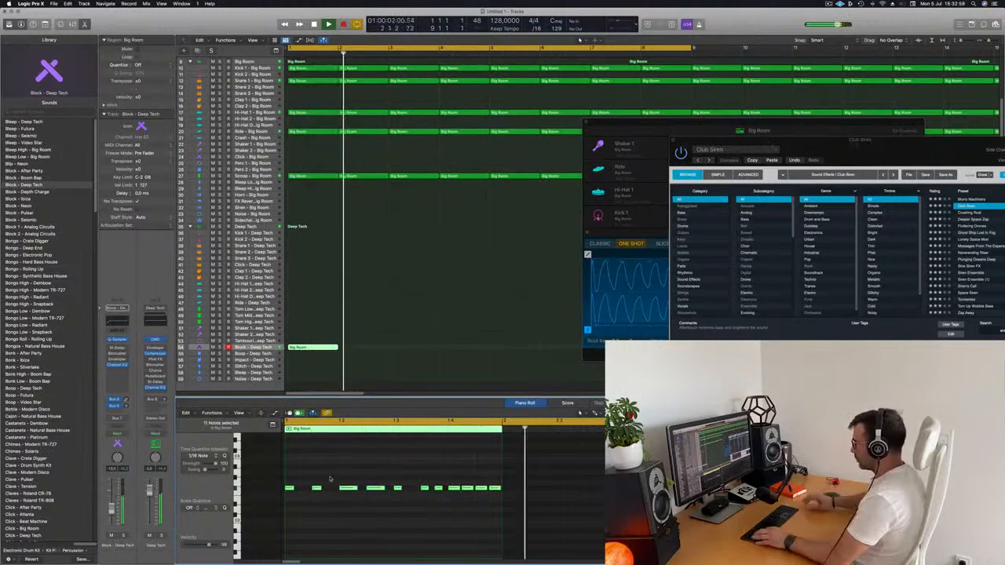
{"action": "key", "text": "super+a"}
{"action": "key", "text": "space"}
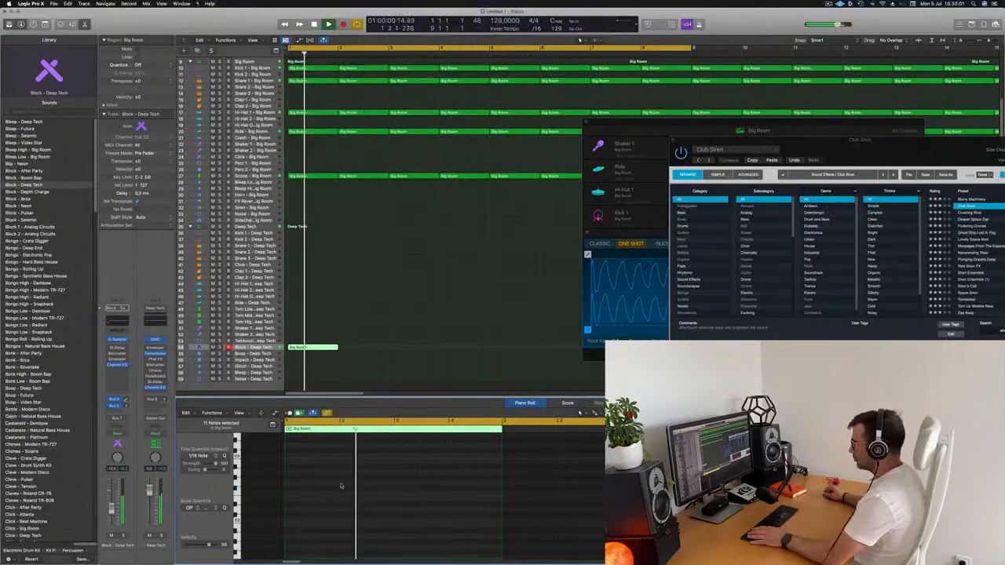
{"action": "scroll", "coordinate": [341, 484], "scroll_direction": "up", "scroll_amount": 5}
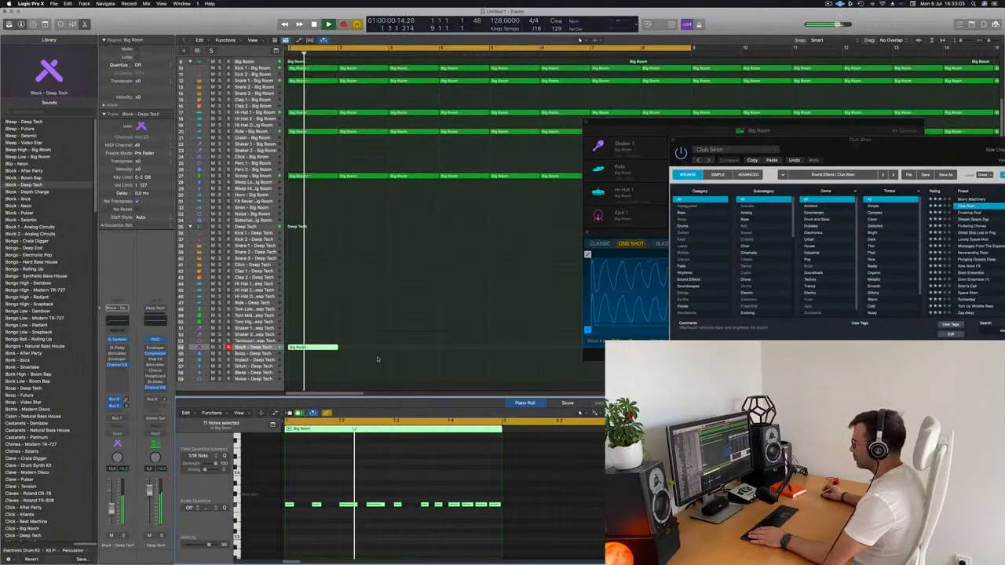
Repeat the one-bar Block - Deep Tech region until it fills the same sixteen bars as the other drum regions
{"action": "scroll", "coordinate": [375, 360], "scroll_direction": "down", "scroll_amount": 3}
{"action": "scroll", "coordinate": [334, 349], "scroll_direction": "down", "scroll_amount": 5}
{"action": "key", "text": "space"}
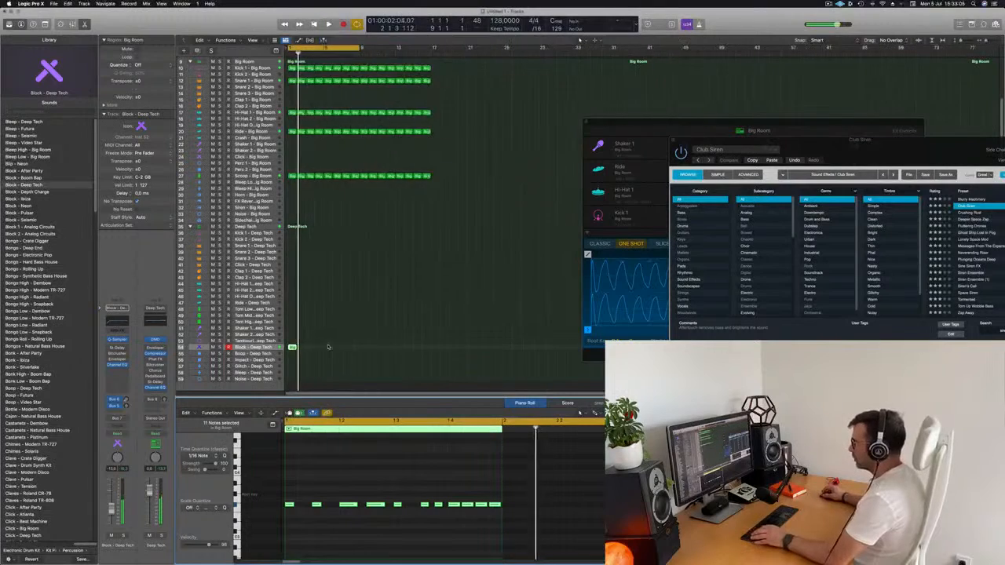
{"action": "key", "text": "space"}
{"action": "scroll", "coordinate": [330, 348], "scroll_direction": "up", "scroll_amount": 3}
{"action": "left_click", "coordinate": [295, 348]}
{"action": "key", "text": "space"}
{"action": "key", "text": "space"}
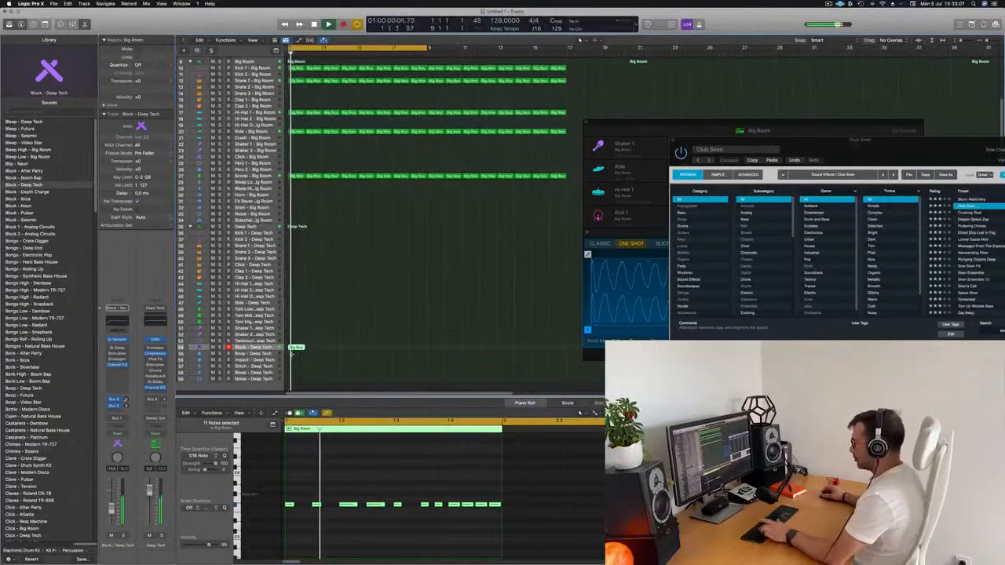
{"action": "key", "text": "super+r"}
{"action": "key", "text": "super+r"}
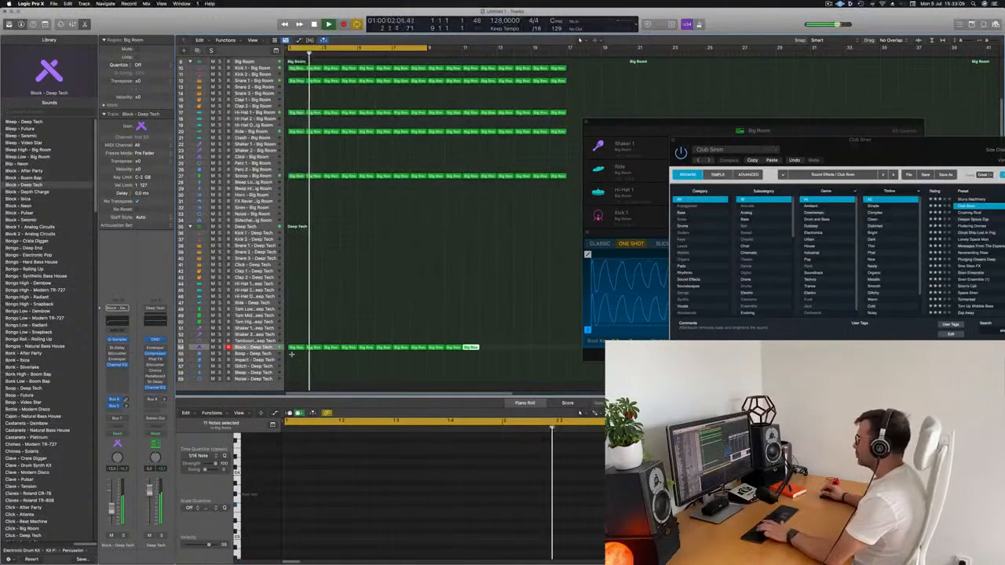
{"action": "key", "text": "super+r"}
{"action": "key", "text": "super+r"}
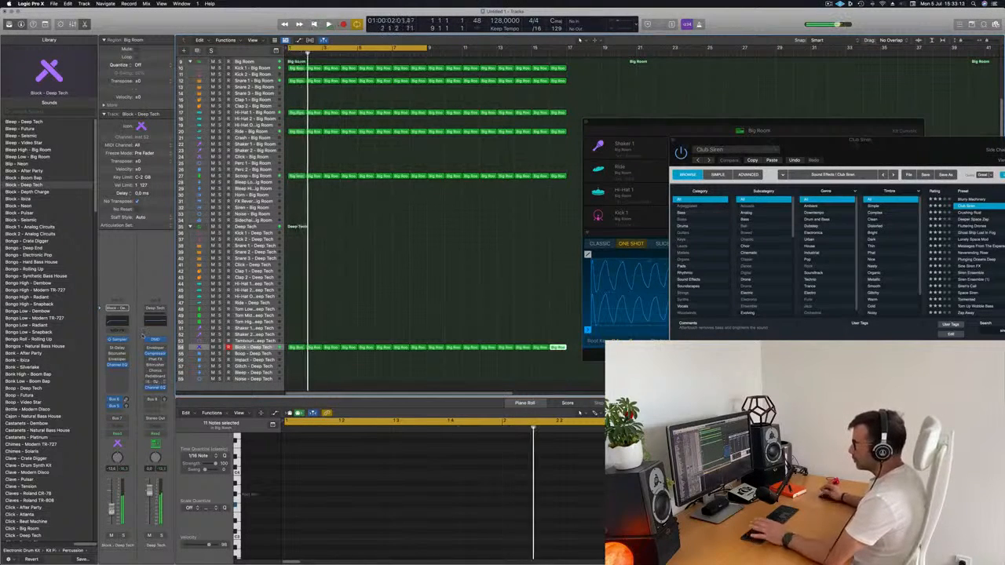
Open Quick Sampler for the Block - Deep Tech track and raise its pitch envelope depth during playback
{"action": "key", "text": "space"}
{"action": "key", "text": "space"}
{"action": "left_click_drag", "start_coordinate": [684, 123], "coordinate": [454, 115]}
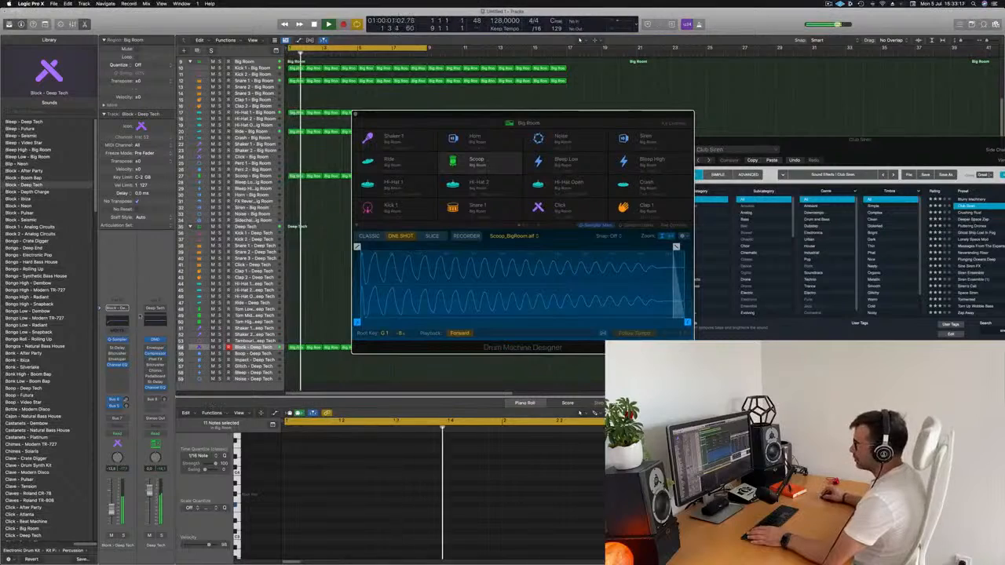
{"action": "left_click", "coordinate": [116, 339]}
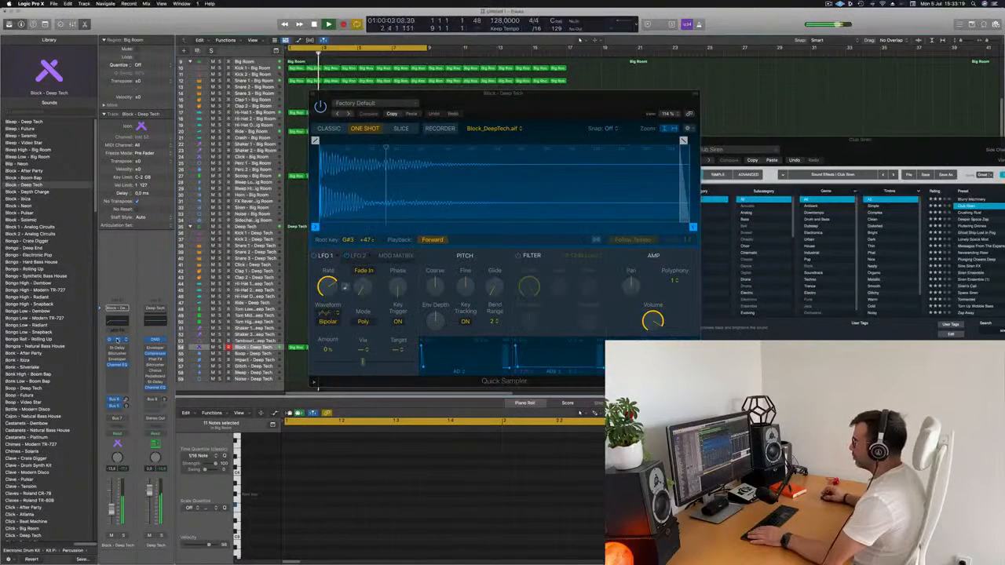
{"action": "left_click_drag", "start_coordinate": [557, 98], "coordinate": [528, 100]}
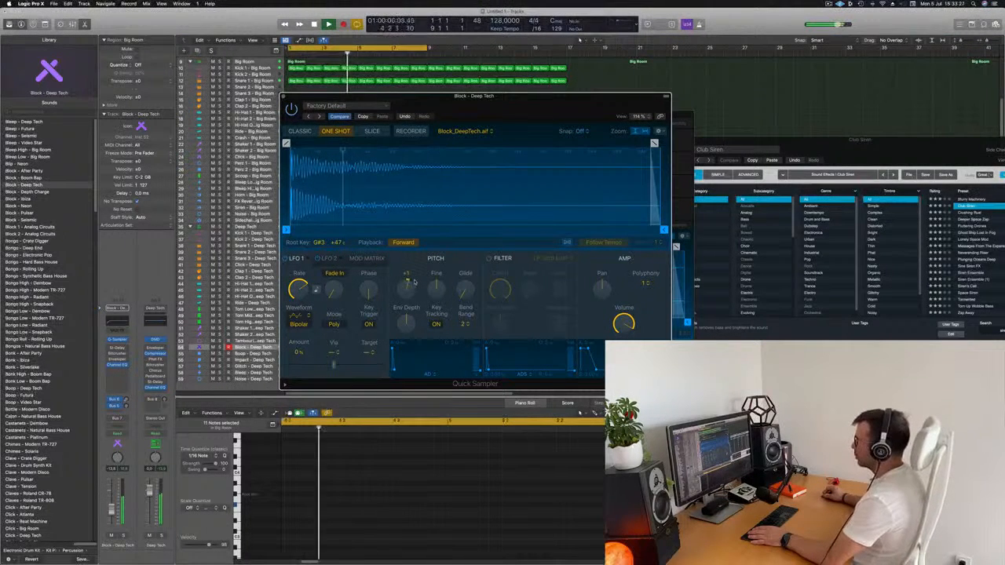
{"action": "left_click_drag", "start_coordinate": [411, 320], "coordinate": [419, 294]}
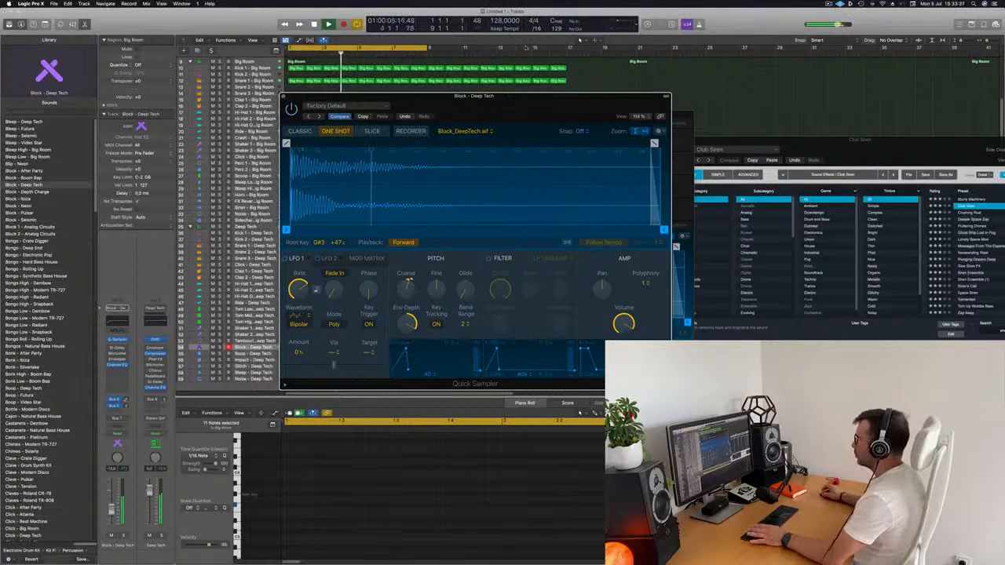
{"action": "left_click_drag", "start_coordinate": [505, 94], "coordinate": [617, 90]}
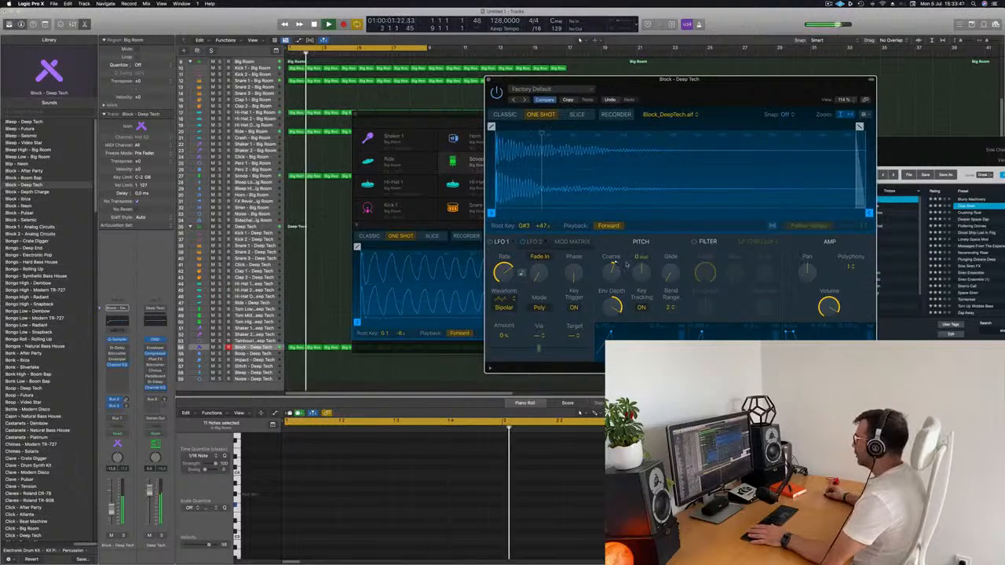
Try raising the Block sampler's coarse pitch to about +5 while the beat plays
{"action": "mouse_move", "coordinate": [616, 272]}
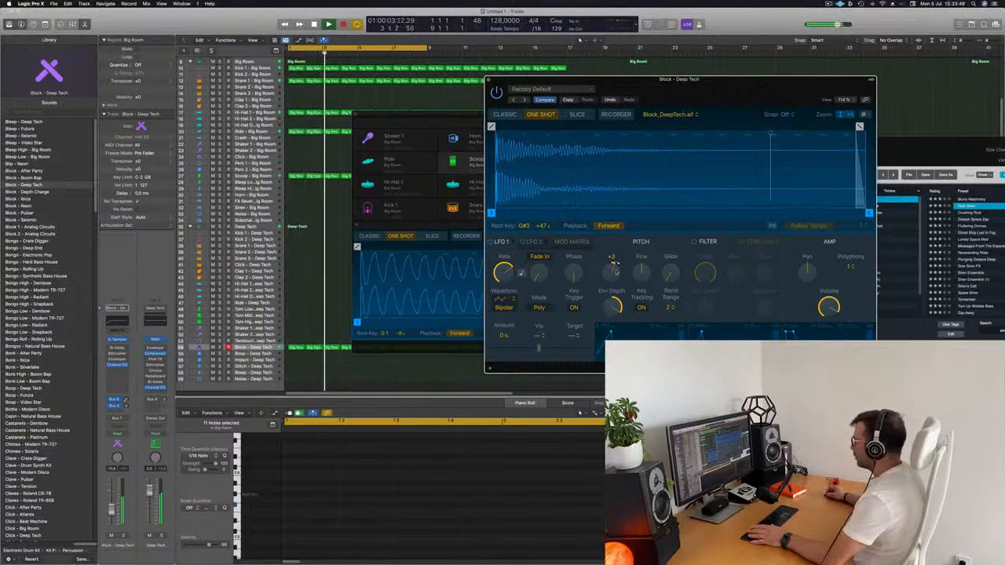
{"action": "left_click_drag", "start_coordinate": [615, 271], "coordinate": [616, 277]}
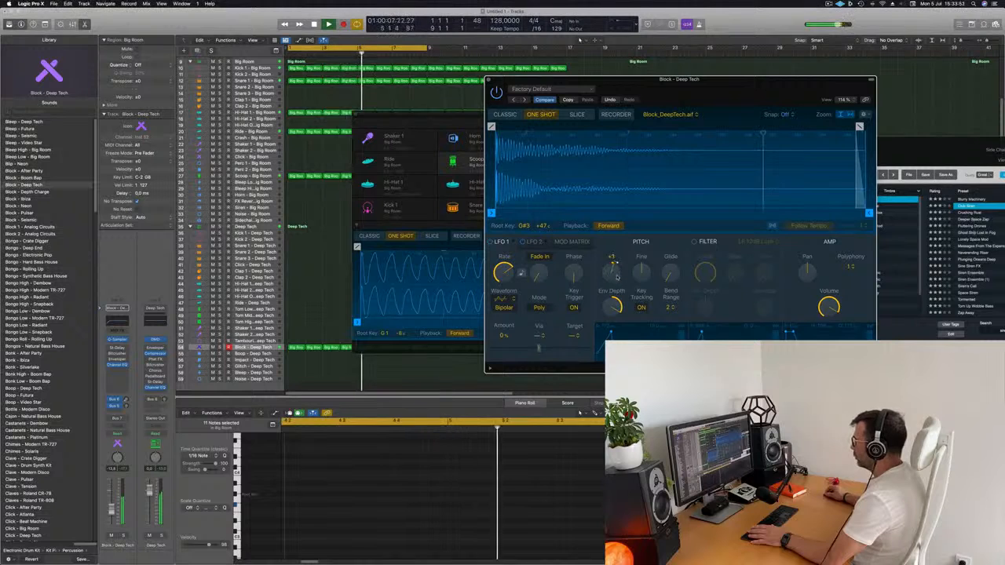
{"action": "left_click_drag", "start_coordinate": [658, 82], "coordinate": [853, 66]}
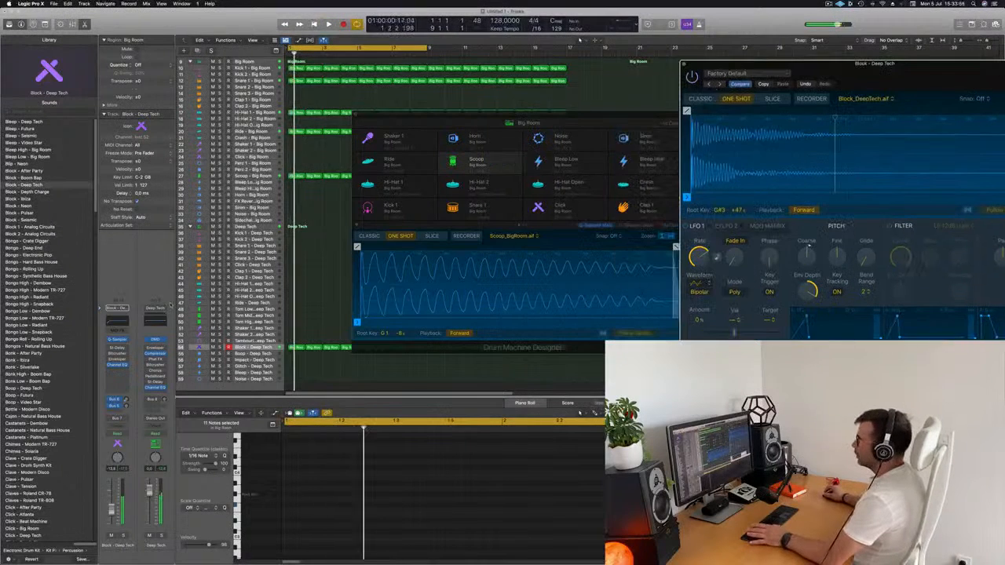
Set the Block - Deep Tech track's automation mode to Touch and record a gradual coarse pitch rise over the first four bars
{"action": "left_click", "coordinate": [119, 434]}
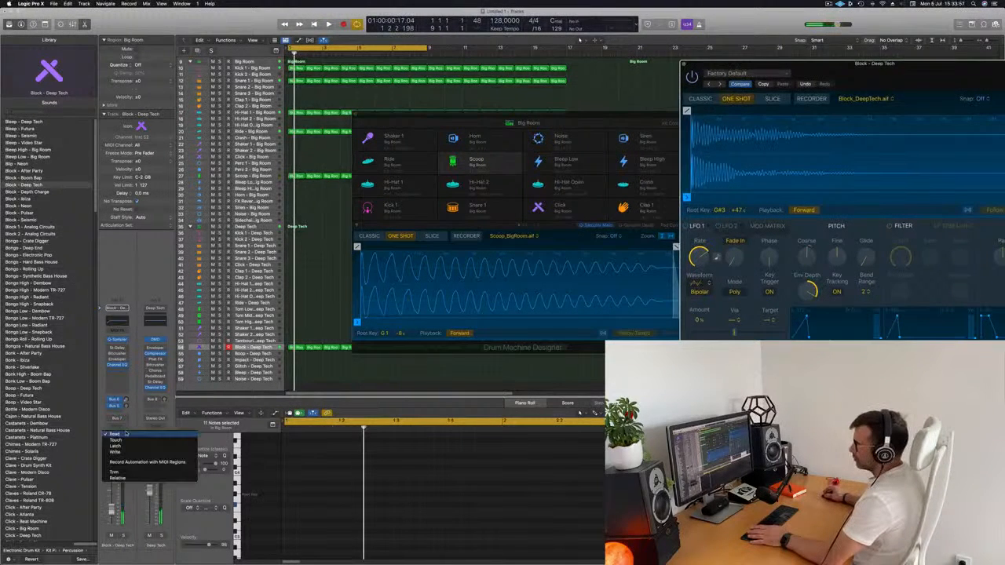
{"action": "left_click", "coordinate": [120, 440]}
{"action": "left_click_drag", "start_coordinate": [824, 64], "coordinate": [513, 75]}
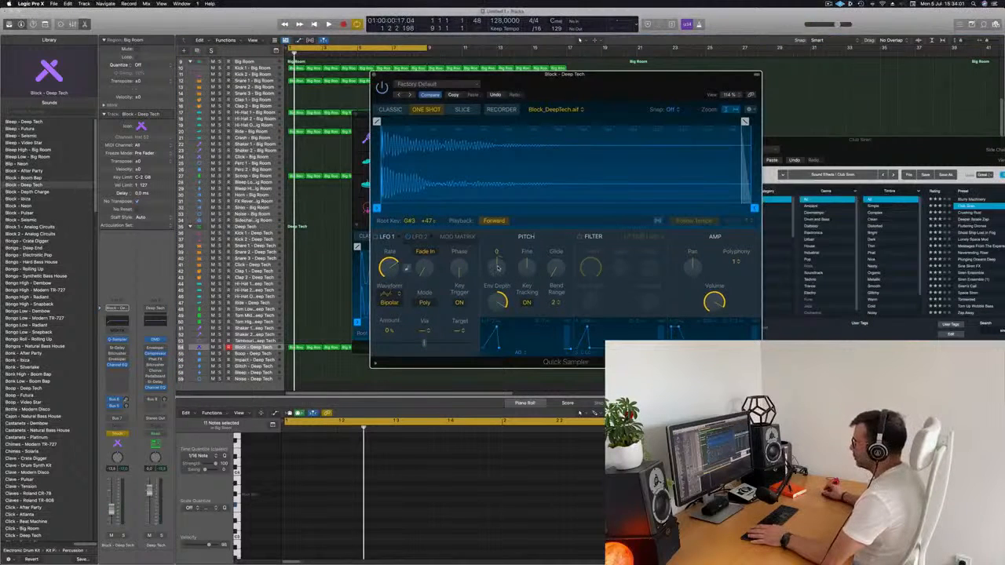
{"action": "key", "text": "space"}
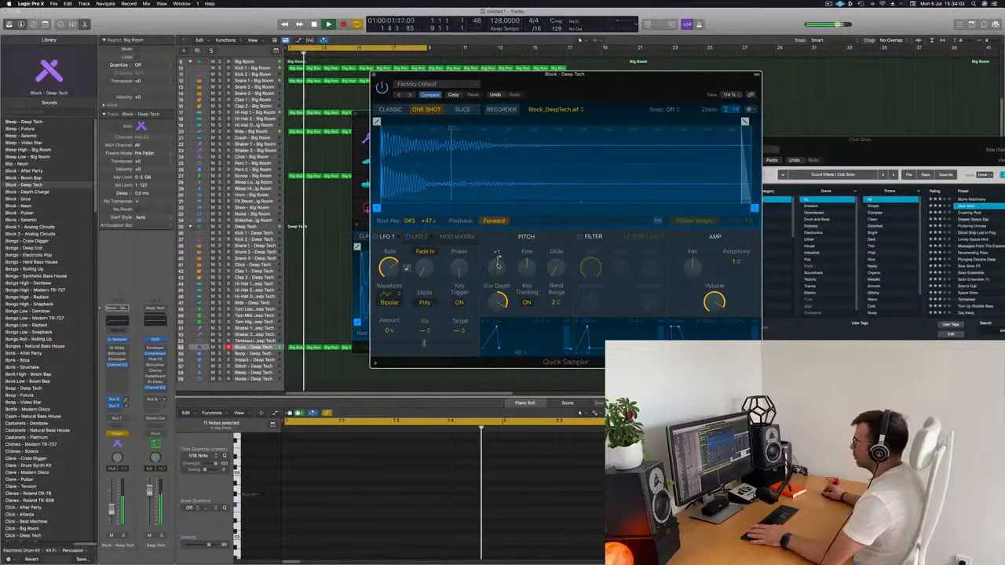
{"action": "left_click_drag", "start_coordinate": [497, 264], "coordinate": [501, 253]}
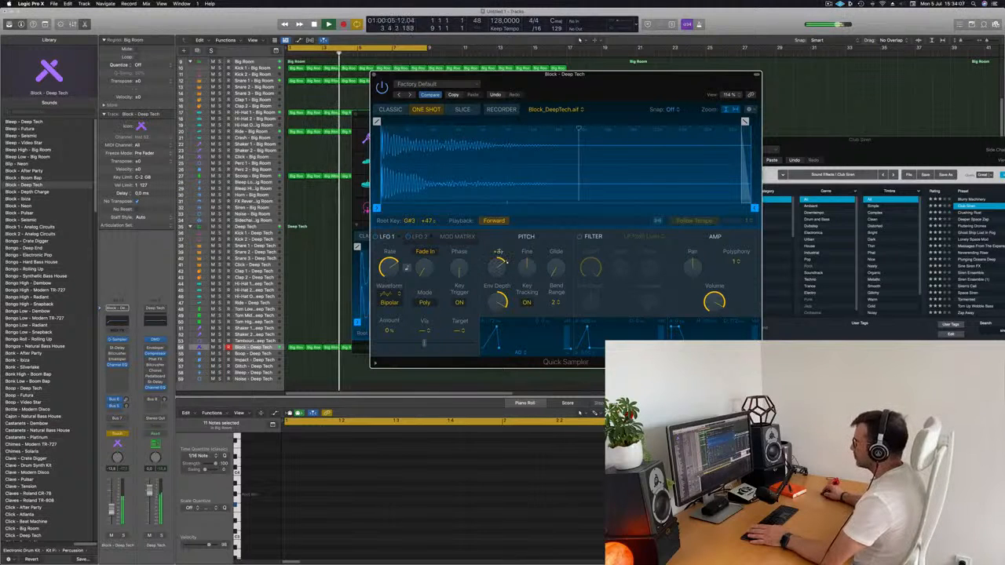
{"action": "left_click", "coordinate": [501, 255], "text": "alt"}
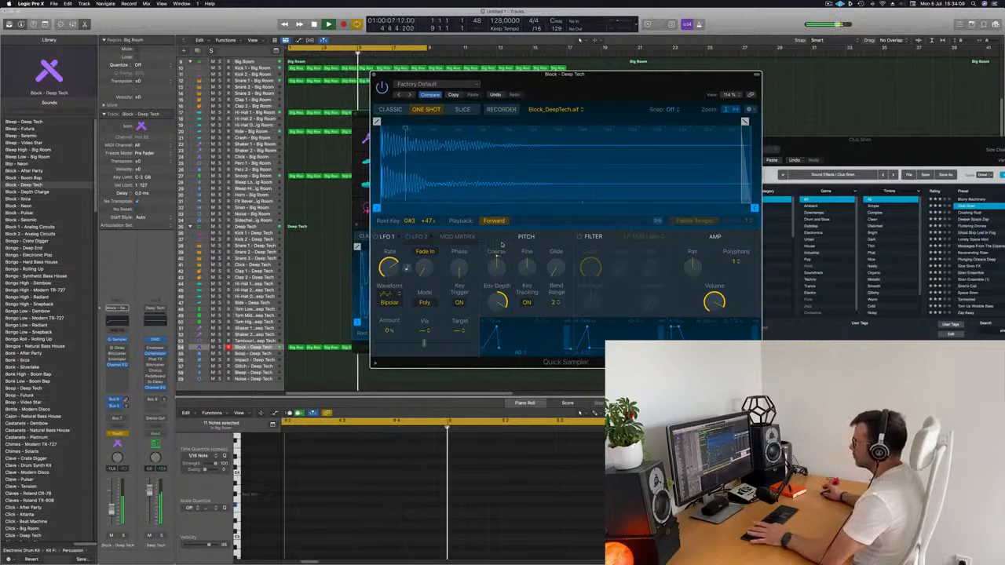
{"action": "key", "text": "space"}
{"action": "left_click_drag", "start_coordinate": [598, 90], "coordinate": [882, 72]}
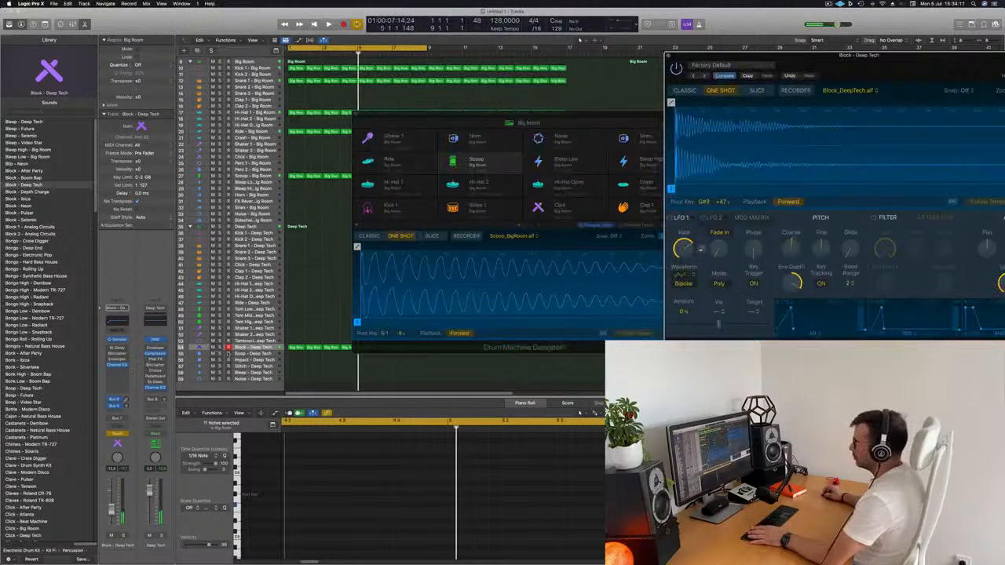
Move the plug-in windows aside, select the Block - Deep Tech track and enlarge it with Track Zoom
{"action": "left_click", "coordinate": [422, 124]}
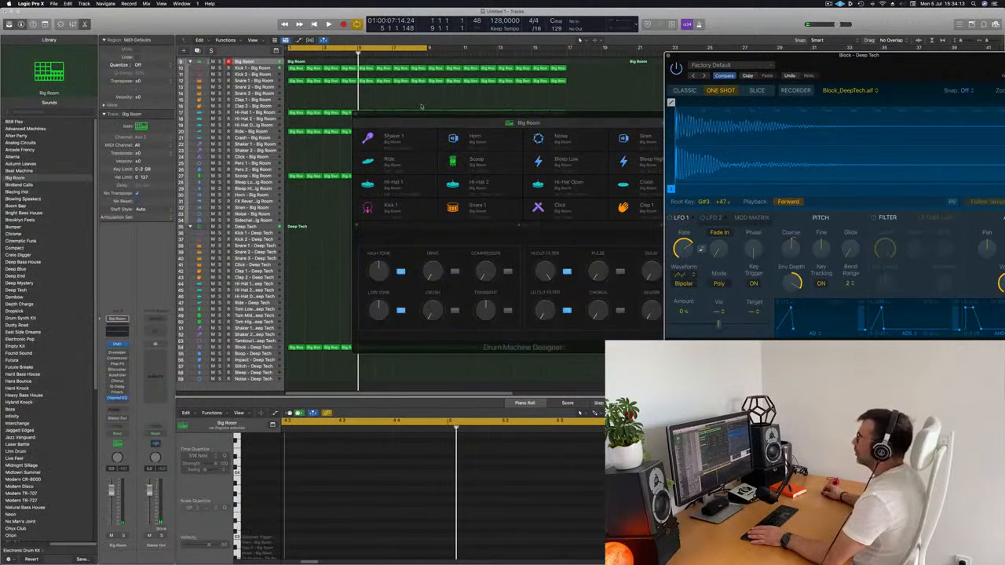
{"action": "left_click_drag", "start_coordinate": [421, 117], "coordinate": [729, 107]}
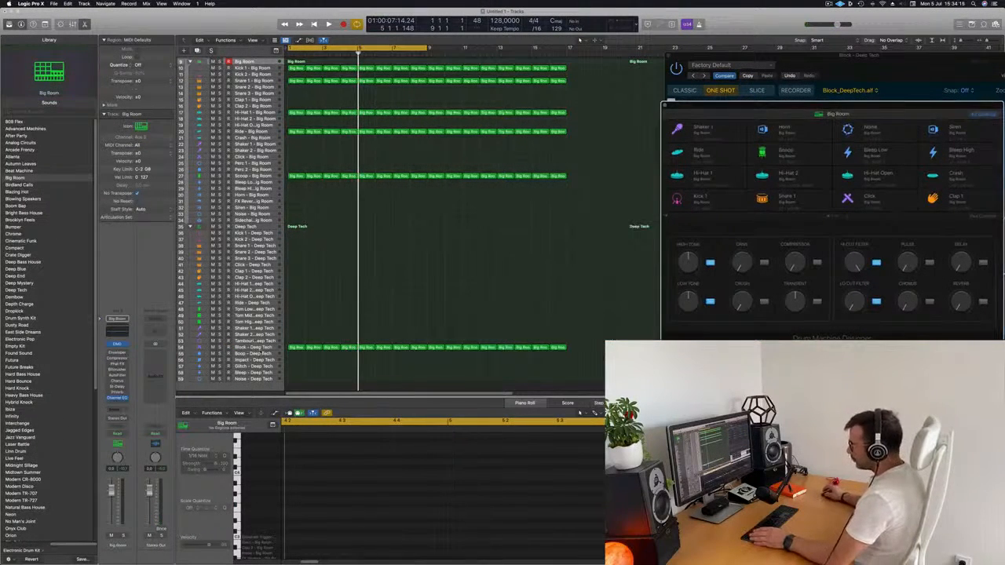
{"action": "left_click", "coordinate": [263, 349]}
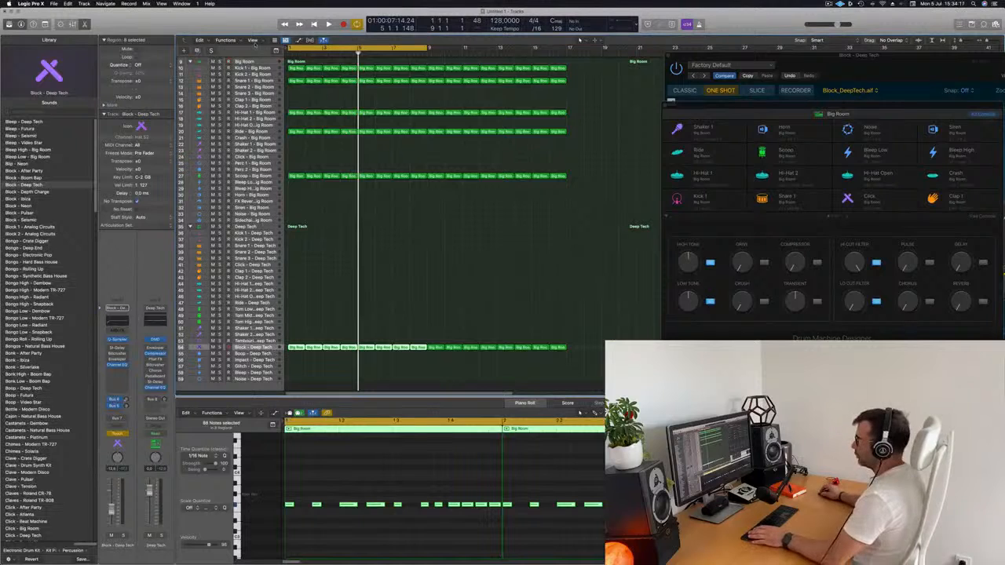
{"action": "left_click", "coordinate": [45, 24]}
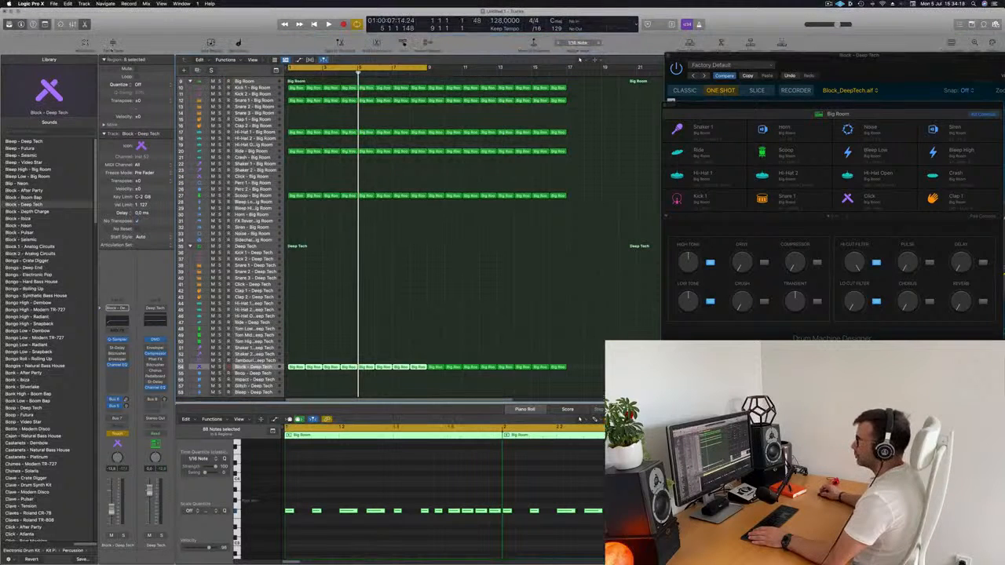
{"action": "left_click", "coordinate": [112, 44]}
{"action": "scroll", "coordinate": [339, 314], "scroll_direction": "down", "scroll_amount": 3}
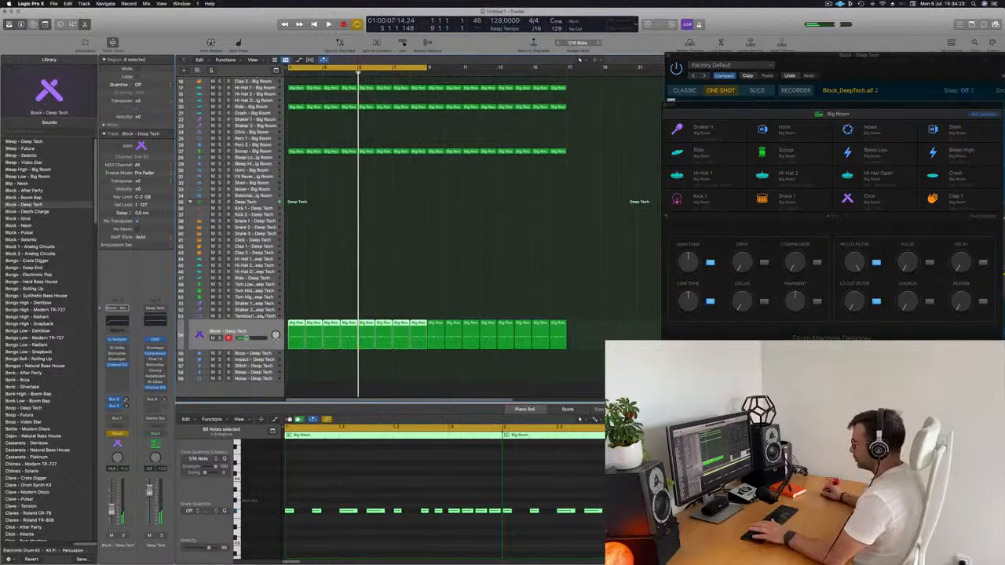
Show automation on the Block - Deep Tech track and display the Q-Sampler Coarse Tune parameter
{"action": "left_click", "coordinate": [305, 312]}
{"action": "left_click", "coordinate": [245, 342]}
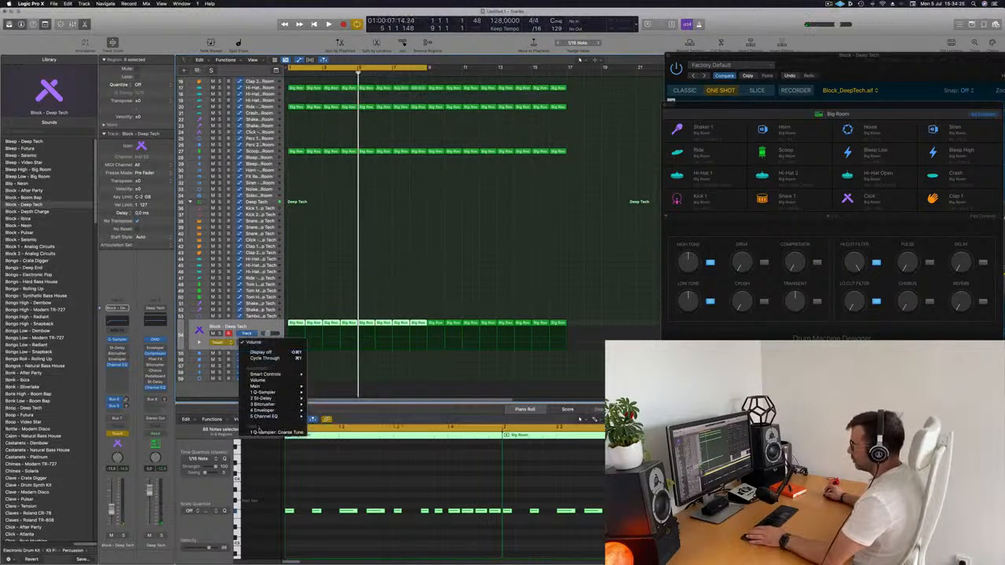
{"action": "left_click", "coordinate": [259, 433]}
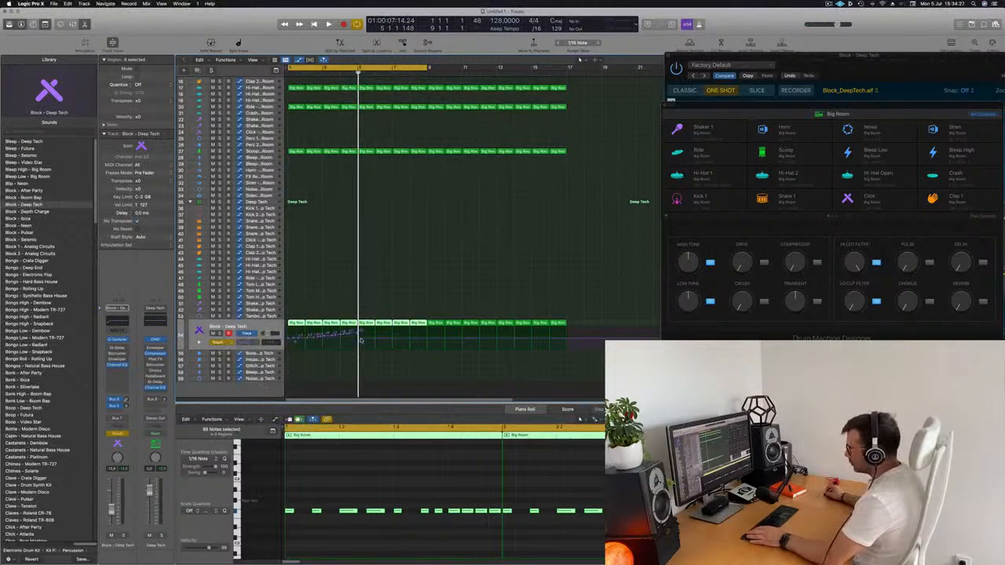
Replace the recorded Coarse Tune points with a straight ramp rising from bar 1 to bar 5 and play it
{"action": "left_click_drag", "start_coordinate": [361, 340], "coordinate": [286, 340]}
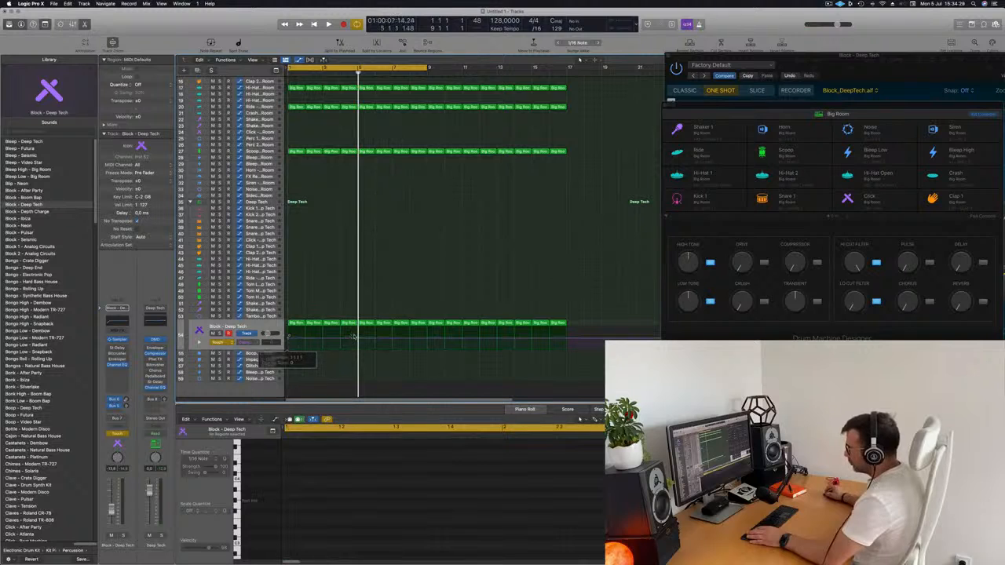
{"action": "left_click_drag", "start_coordinate": [358, 339], "coordinate": [360, 333]}
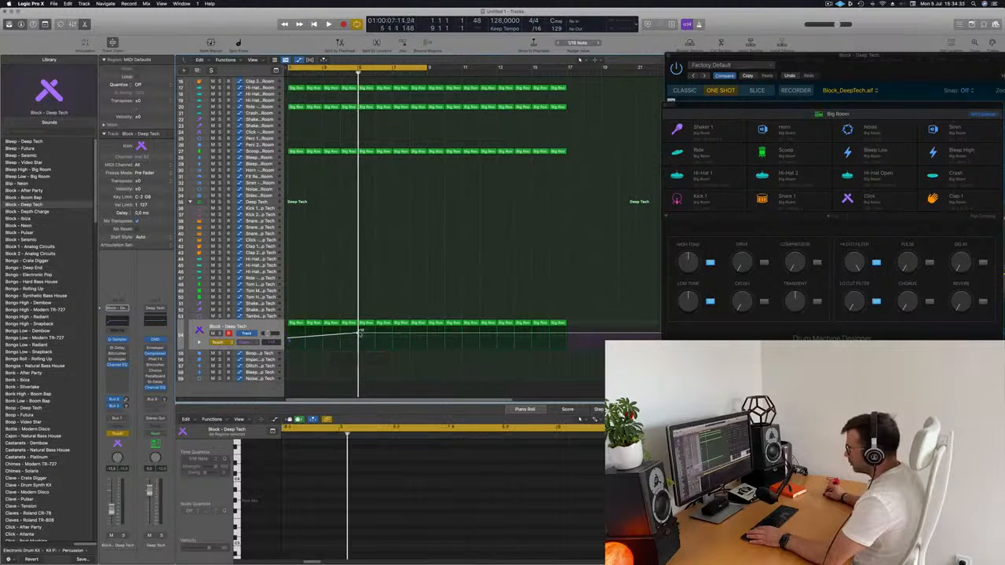
{"action": "key", "text": "space"}
Drop the Coarse Tune automation back to its starting level at the end of the ramp near bar 5
{"action": "key", "text": "super+Right"}
{"action": "key", "text": "super+Right"}
{"action": "key", "text": "super+Right"}
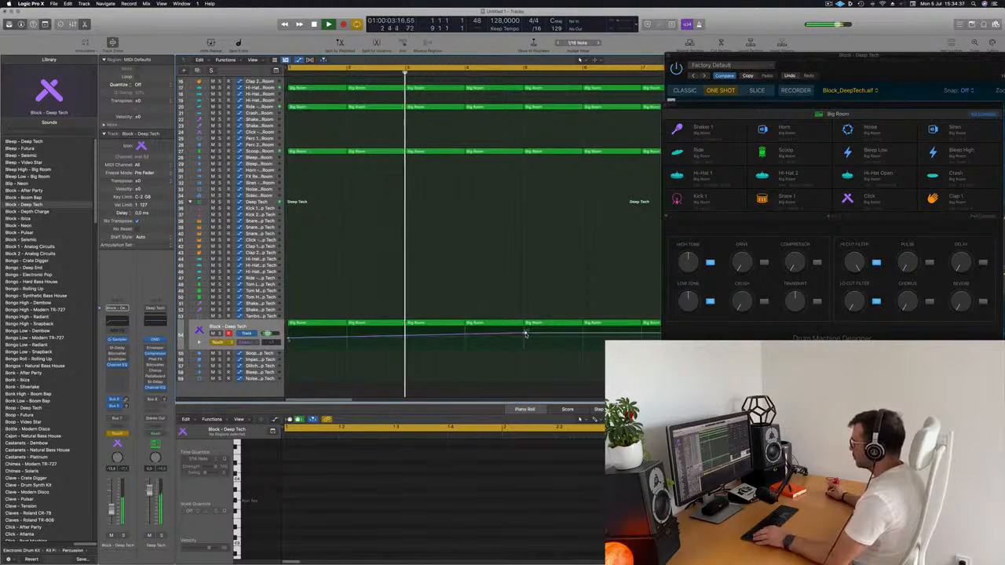
{"action": "left_click_drag", "start_coordinate": [525, 333], "coordinate": [518, 337]}
{"action": "key", "text": "super+Left"}
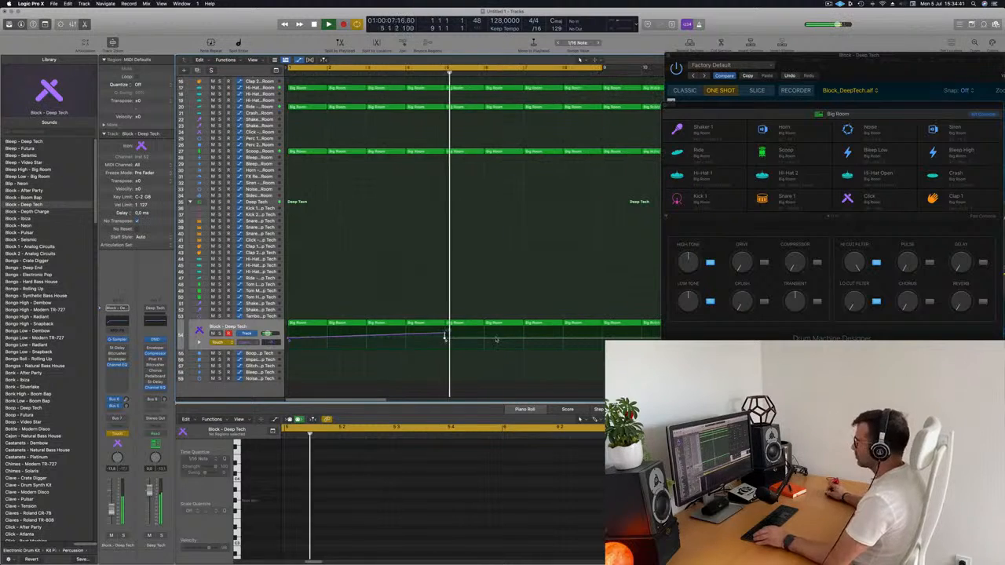
Play from the start and align the Coarse Tune drop on Block - Deep Tech with the start of bar 5
{"action": "key", "text": "Return"}
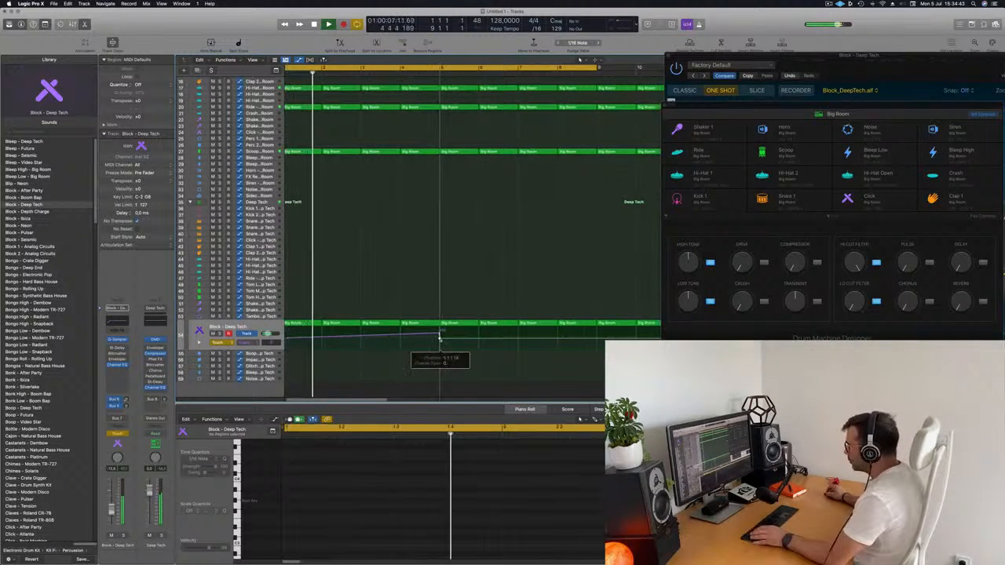
{"action": "key", "text": "super+Right"}
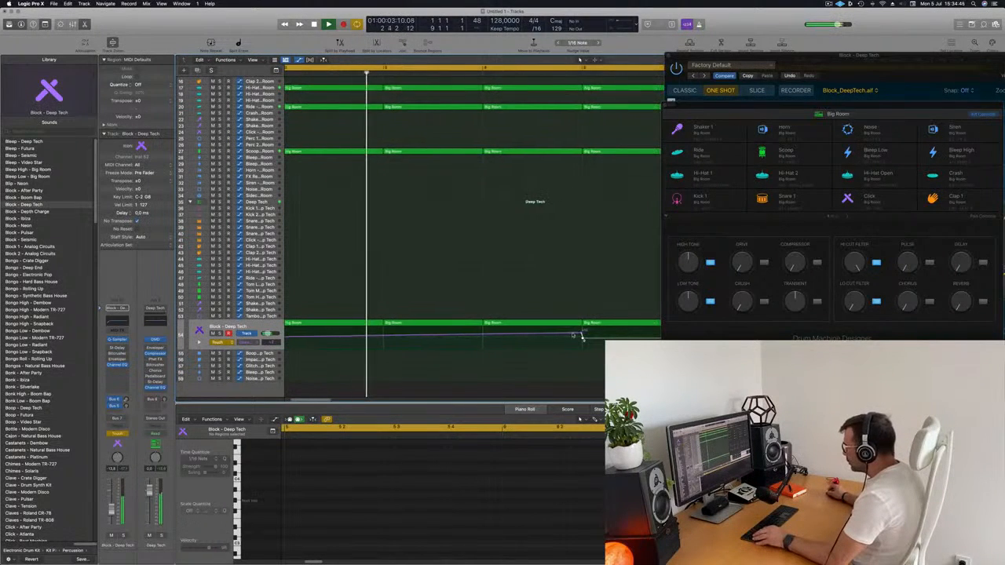
{"action": "key", "text": "super+Right"}
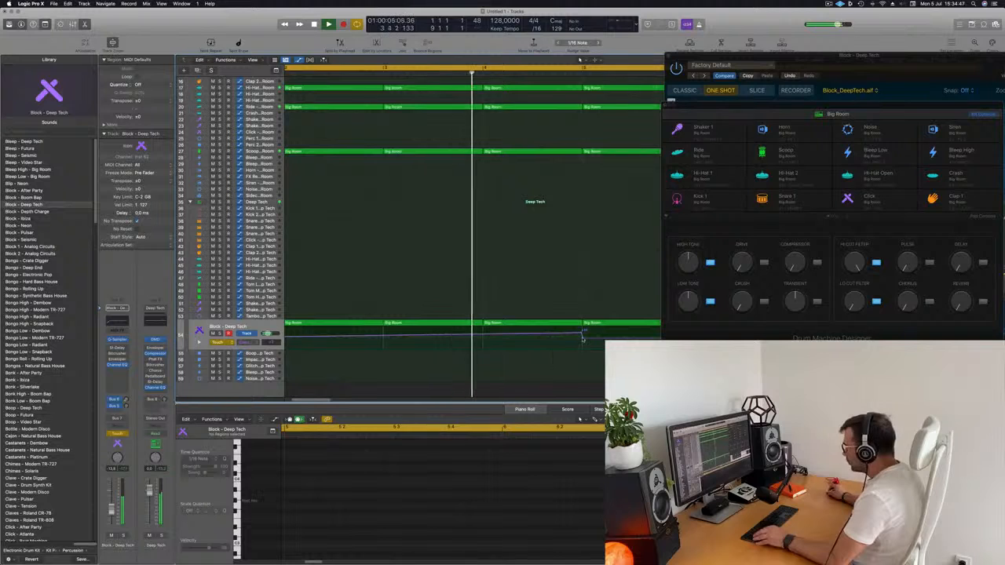
{"action": "key", "text": "super+Left"}
{"action": "key", "text": "super+Left"}
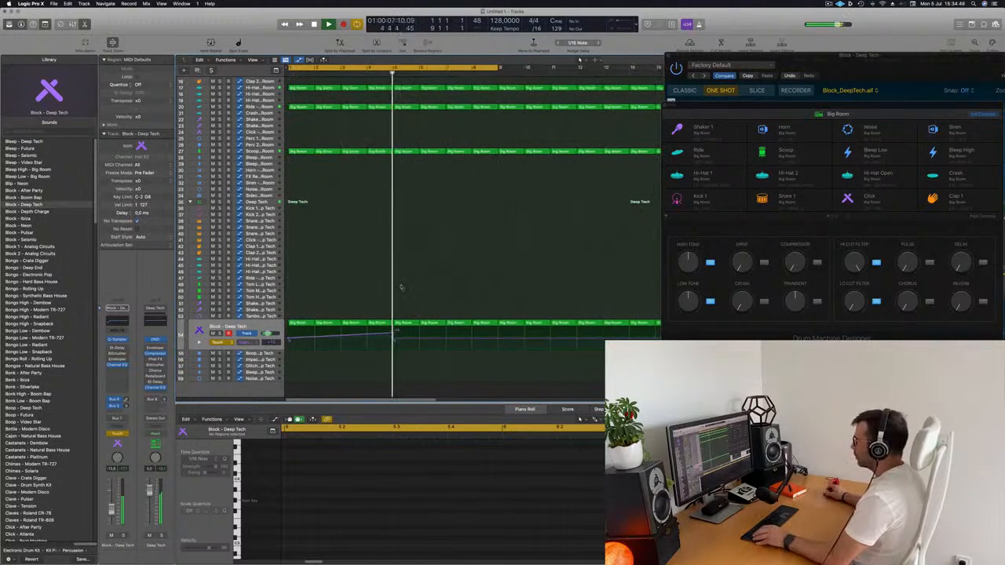
Switch the automation mode of the Block - Deep Tech track to Read and play the pitch ramp
{"action": "left_click", "coordinate": [225, 343]}
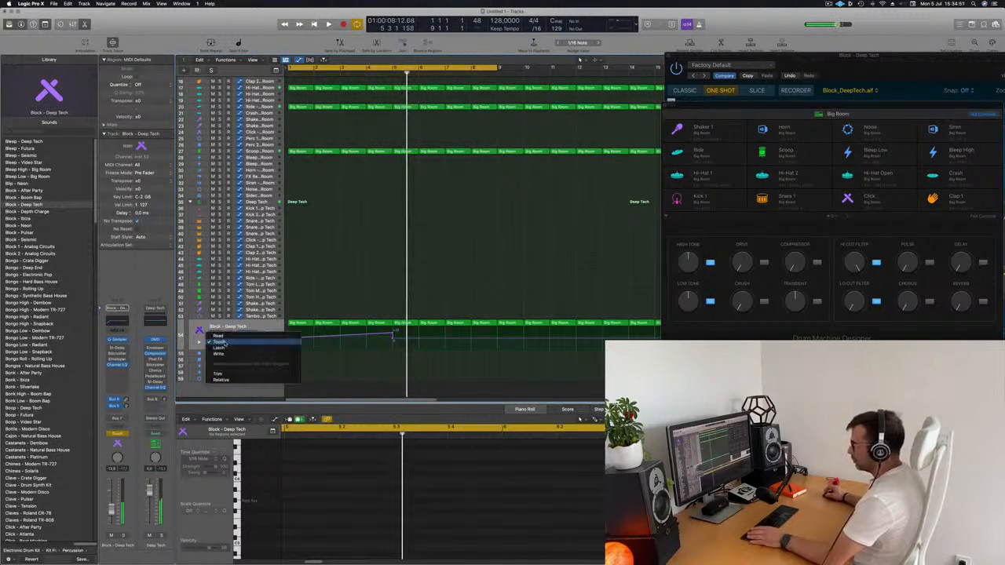
{"action": "left_click", "coordinate": [228, 337]}
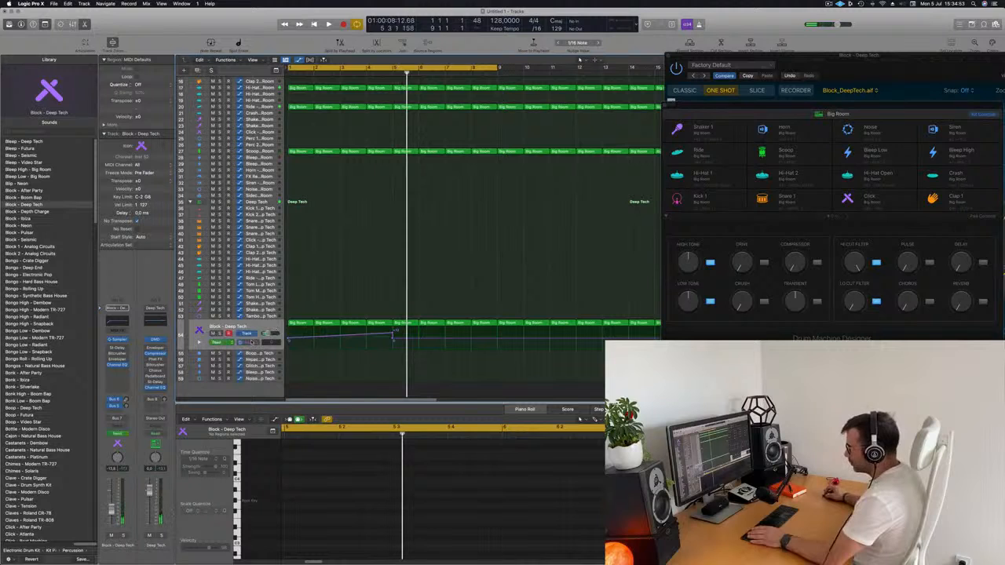
{"action": "left_click", "coordinate": [251, 342]}
{"action": "left_click", "coordinate": [409, 271]}
{"action": "key", "text": "space"}
{"action": "key", "text": "super+Left"}
{"action": "key", "text": "super+Left"}
{"action": "key", "text": "super+Left"}
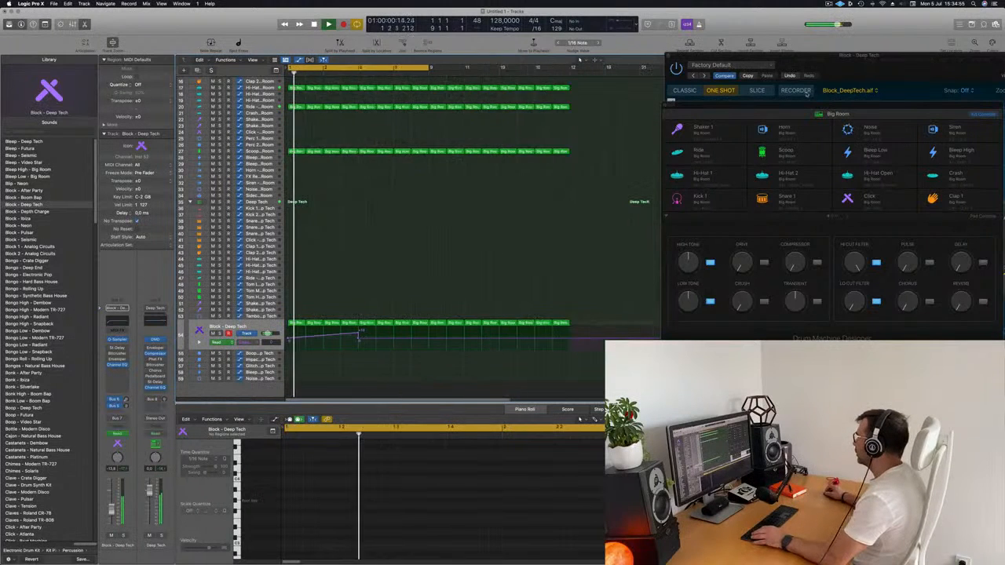
Open the Block - Deep Tech Quick Sampler and adjust the pitch Env Depth to about 725 cents during playback
{"action": "left_click_drag", "start_coordinate": [707, 55], "coordinate": [687, 59]}
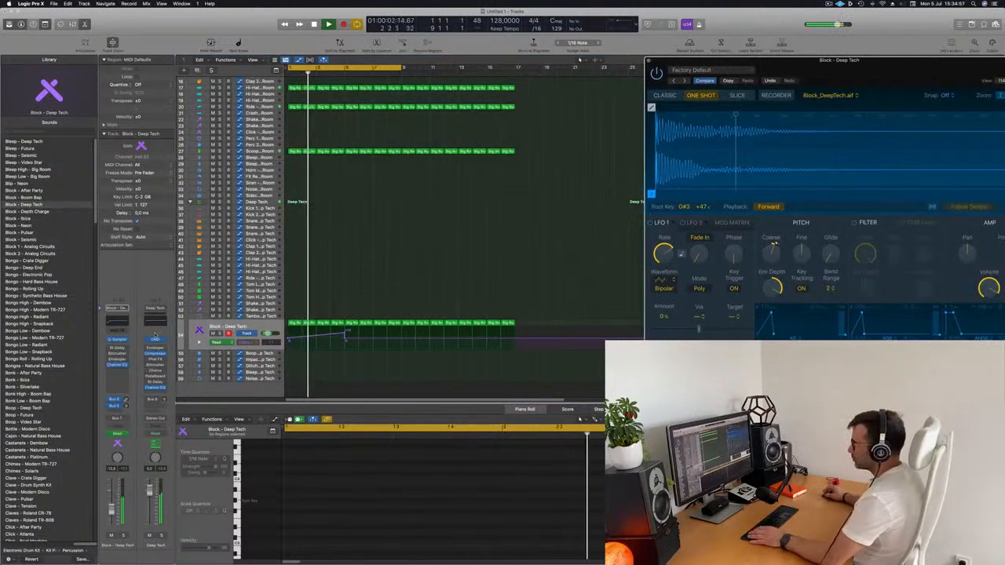
{"action": "key", "text": "space"}
{"action": "key", "text": "space"}
{"action": "left_click", "coordinate": [118, 339]}
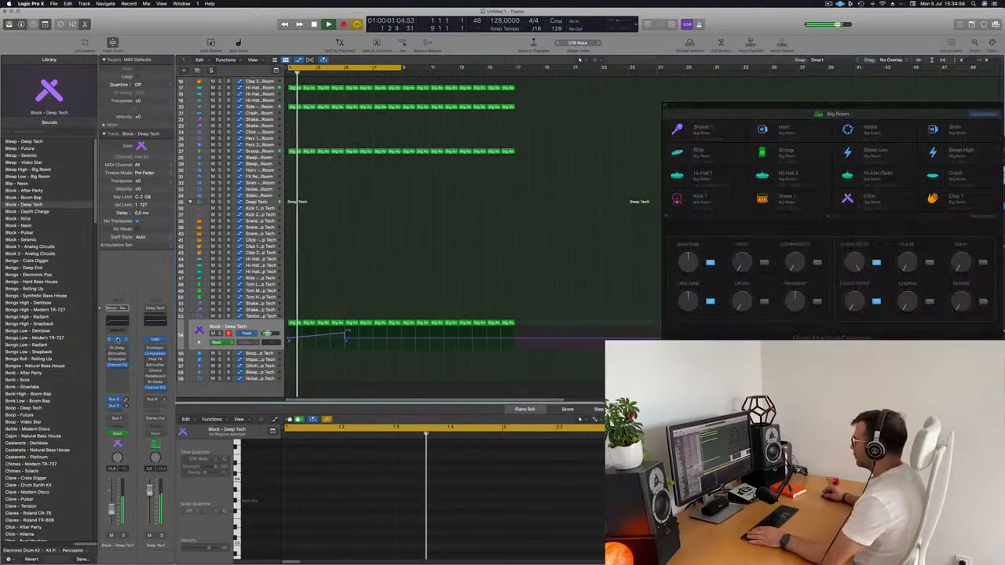
{"action": "left_click", "coordinate": [118, 340]}
{"action": "left_click_drag", "start_coordinate": [758, 60], "coordinate": [511, 103]}
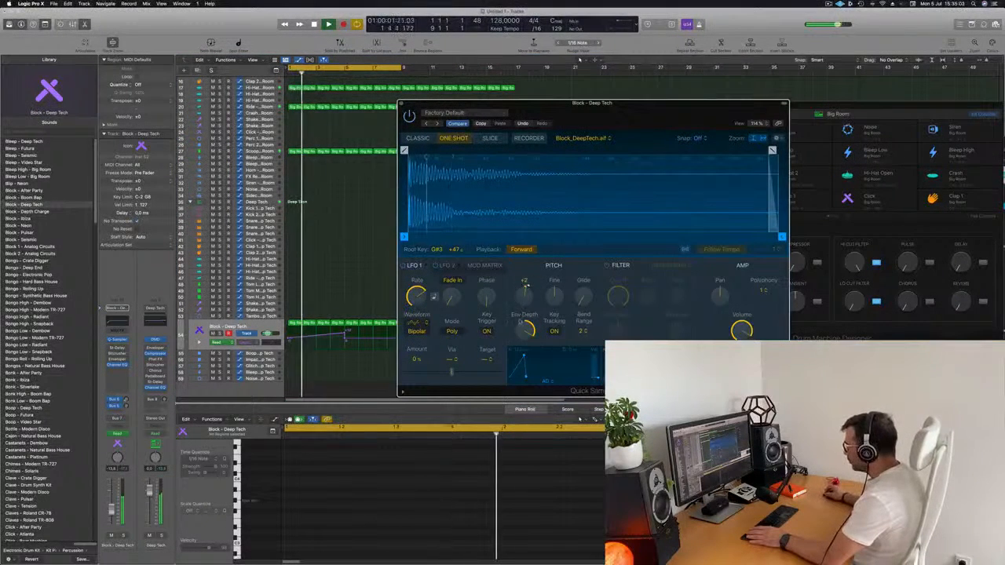
{"action": "left_click_drag", "start_coordinate": [525, 329], "coordinate": [538, 330]}
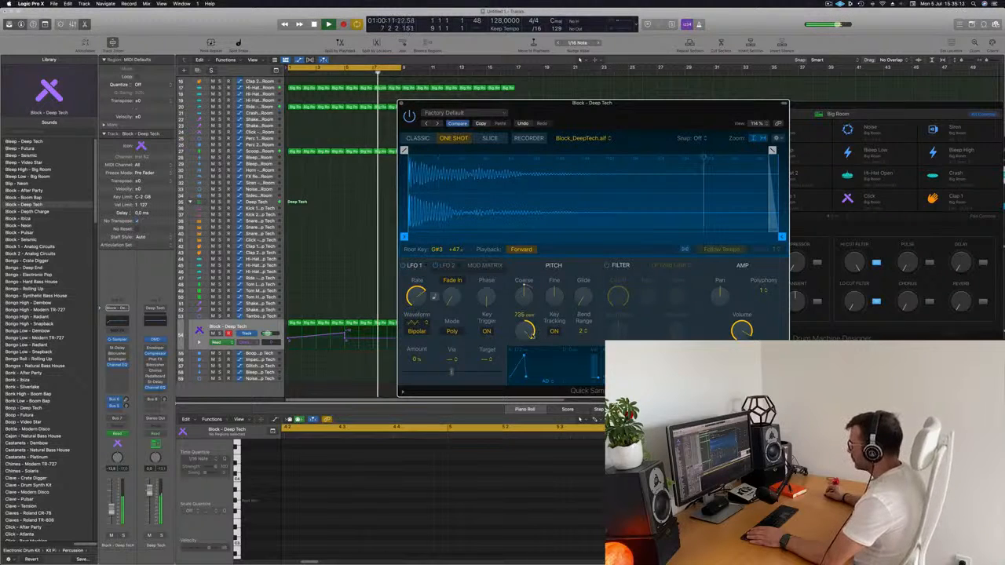
{"action": "left_click_drag", "start_coordinate": [668, 102], "coordinate": [963, 77]}
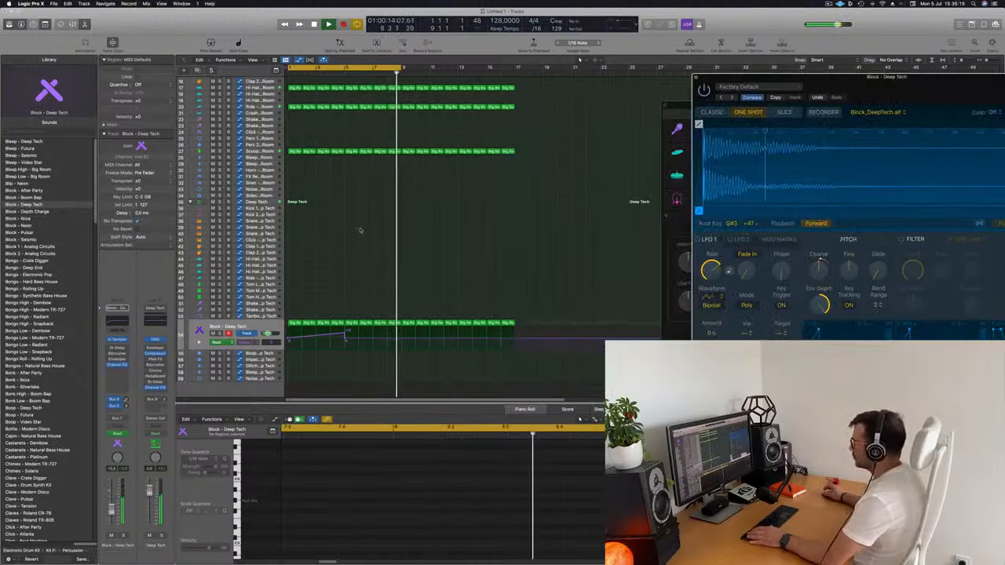
Add a second Coarse Tune ramp on Block - Deep Tech, rising from bar 5 to +24 at bar 10
{"action": "left_click", "coordinate": [416, 340]}
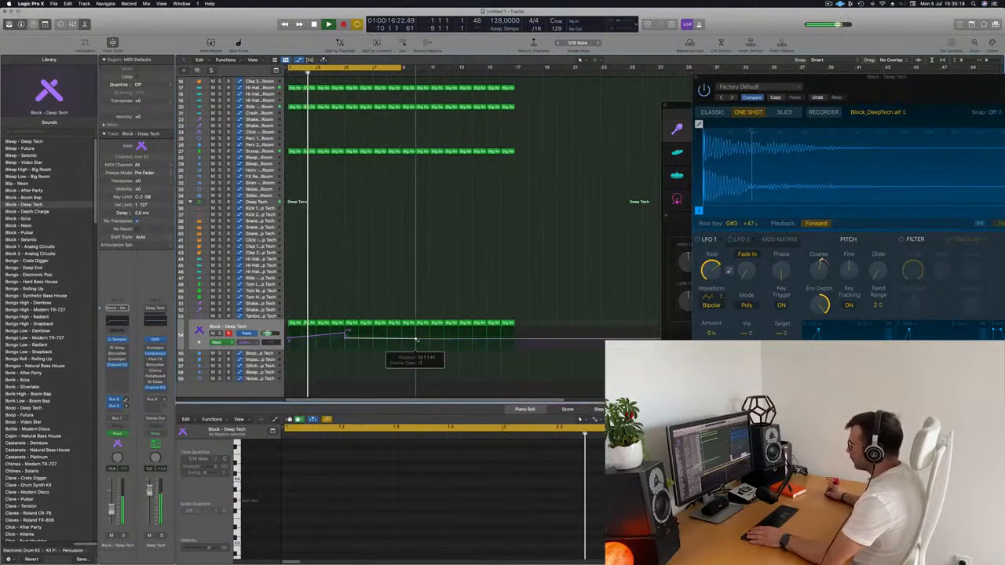
{"action": "left_click_drag", "start_coordinate": [416, 340], "coordinate": [417, 328]}
{"action": "key", "text": "period"}
{"action": "key", "text": "period"}
{"action": "key", "text": "period"}
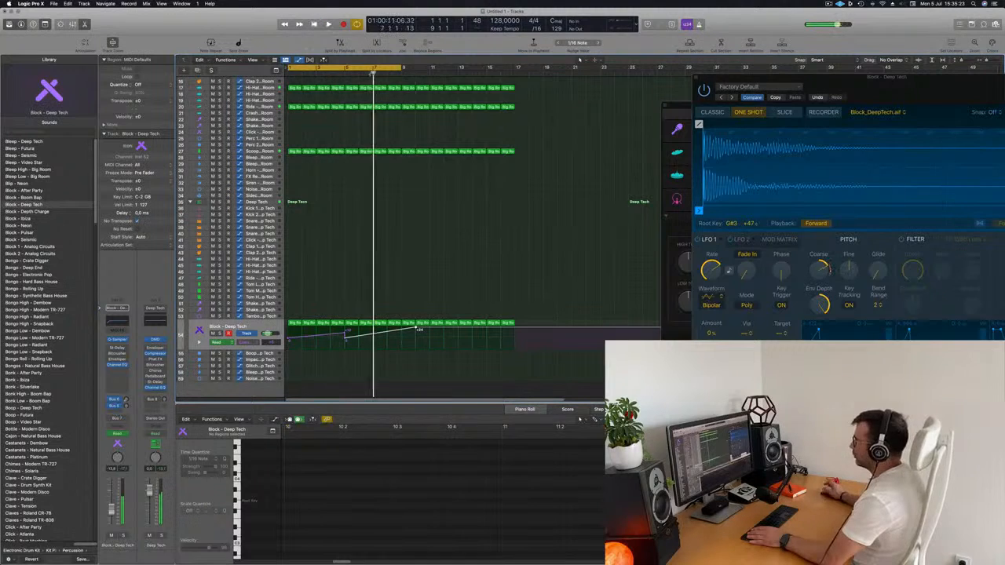
{"action": "scroll", "coordinate": [377, 216], "scroll_direction": "down", "scroll_amount": 5}
{"action": "scroll", "coordinate": [375, 226], "scroll_direction": "up", "scroll_amount": 4}
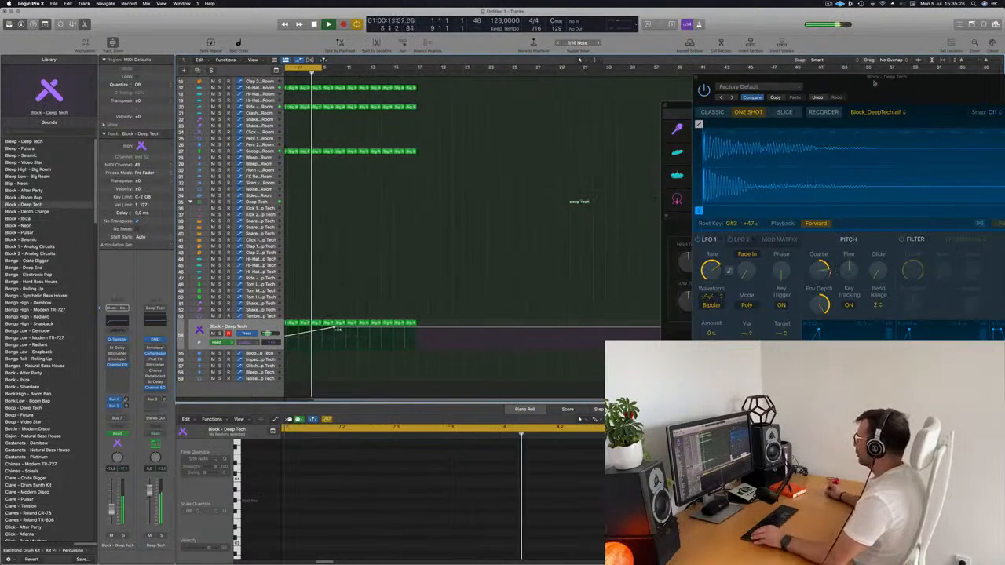
Lower the peak of the second Coarse Tune ramp at bar 10 and move the Quick Sampler window into view
{"action": "left_click_drag", "start_coordinate": [871, 79], "coordinate": [732, 105]}
{"action": "scroll", "coordinate": [401, 213], "scroll_direction": "up", "scroll_amount": 2}
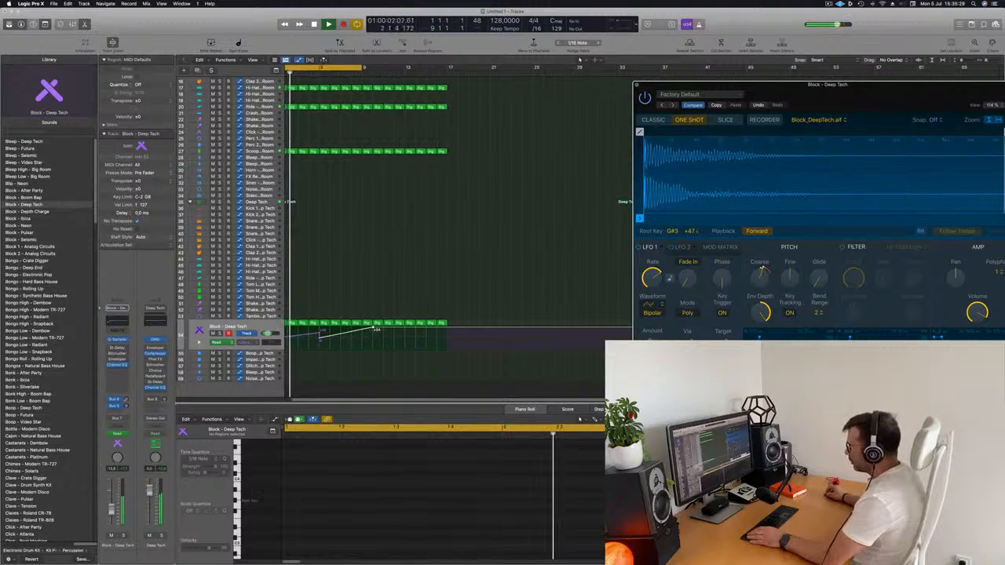
{"action": "left_click_drag", "start_coordinate": [377, 329], "coordinate": [373, 332]}
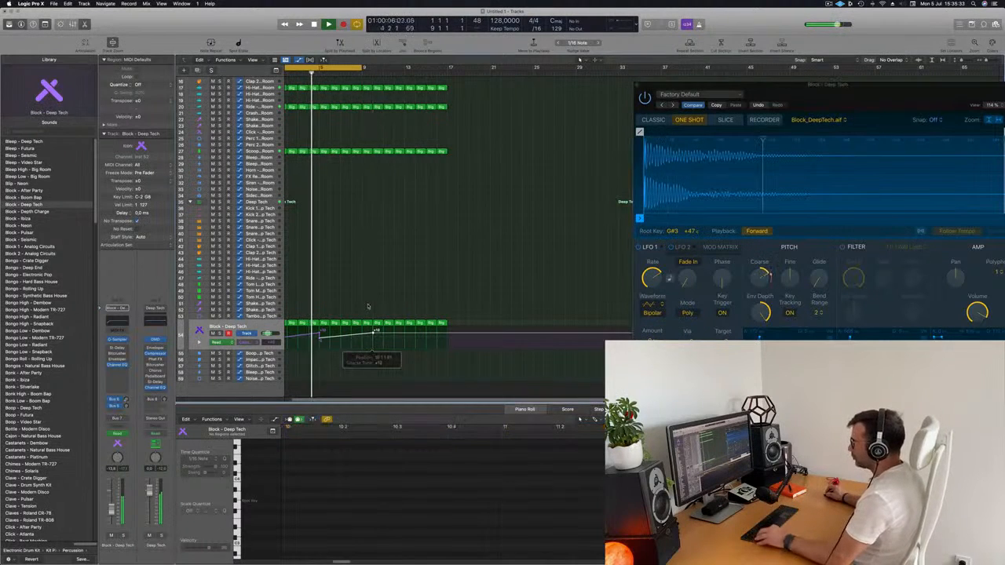
{"action": "scroll", "coordinate": [367, 305], "scroll_direction": "down", "scroll_amount": 2}
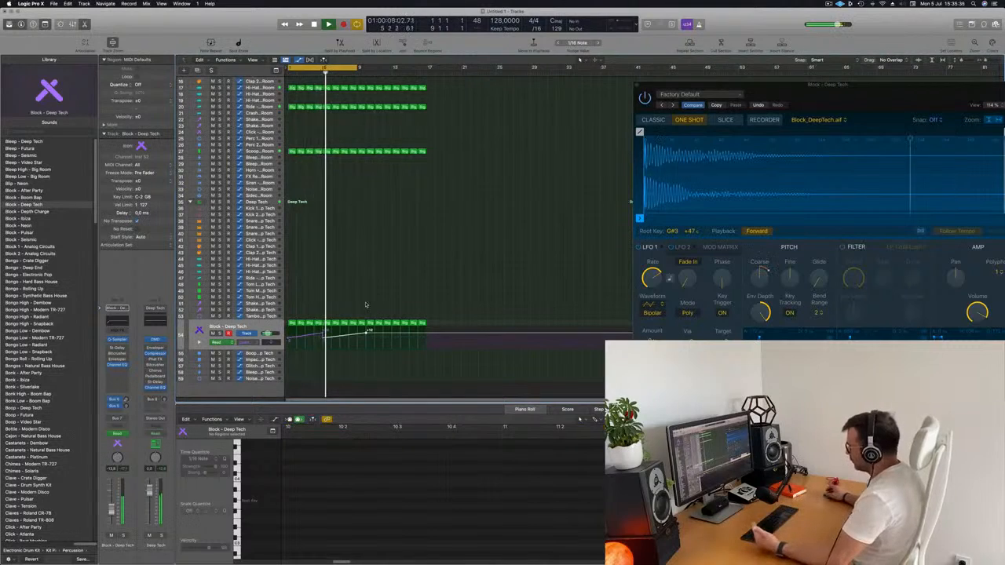
{"action": "left_click_drag", "start_coordinate": [898, 102], "coordinate": [612, 107]}
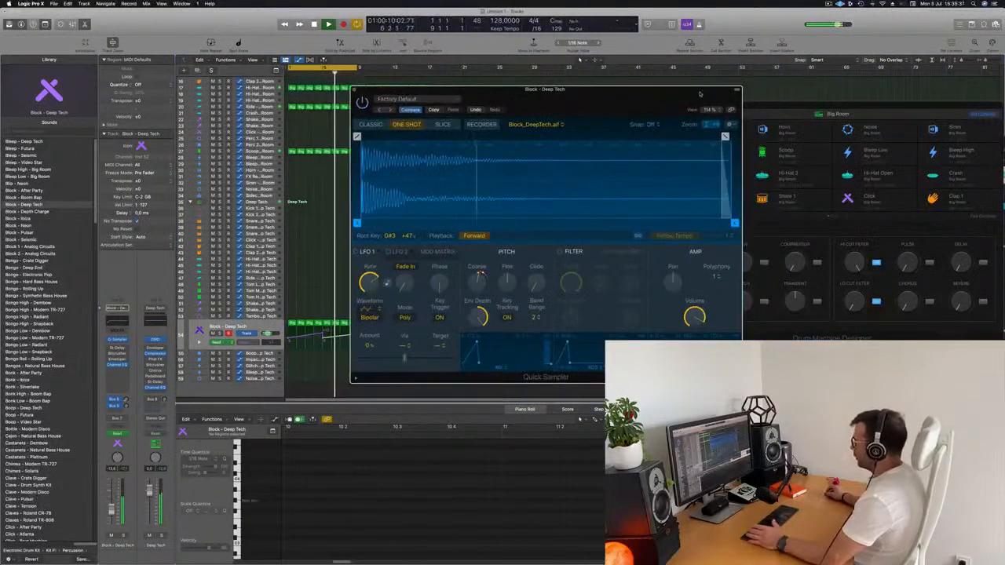
{"action": "left_click_drag", "start_coordinate": [700, 94], "coordinate": [799, 68]}
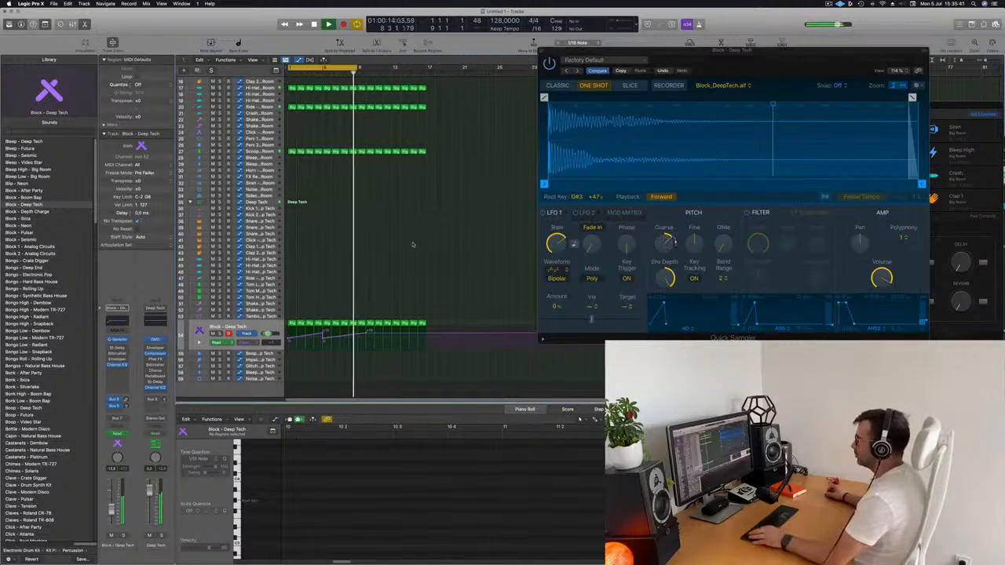
Select the Inst 3 track, move the first Big Room kick region from bar 1 onto it and stop playback
{"action": "scroll", "coordinate": [267, 88], "scroll_direction": "up", "scroll_amount": 5}
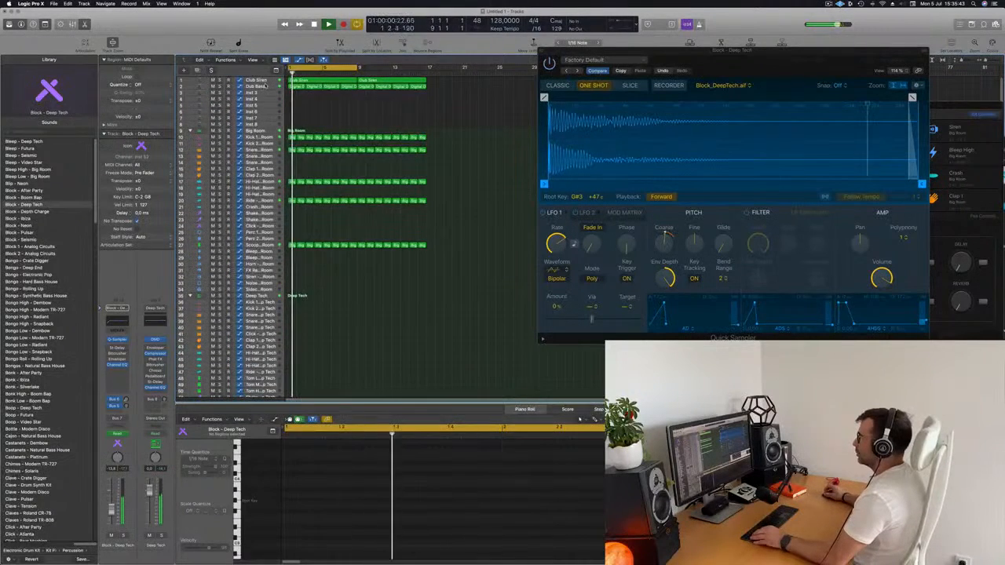
{"action": "left_click", "coordinate": [263, 87]}
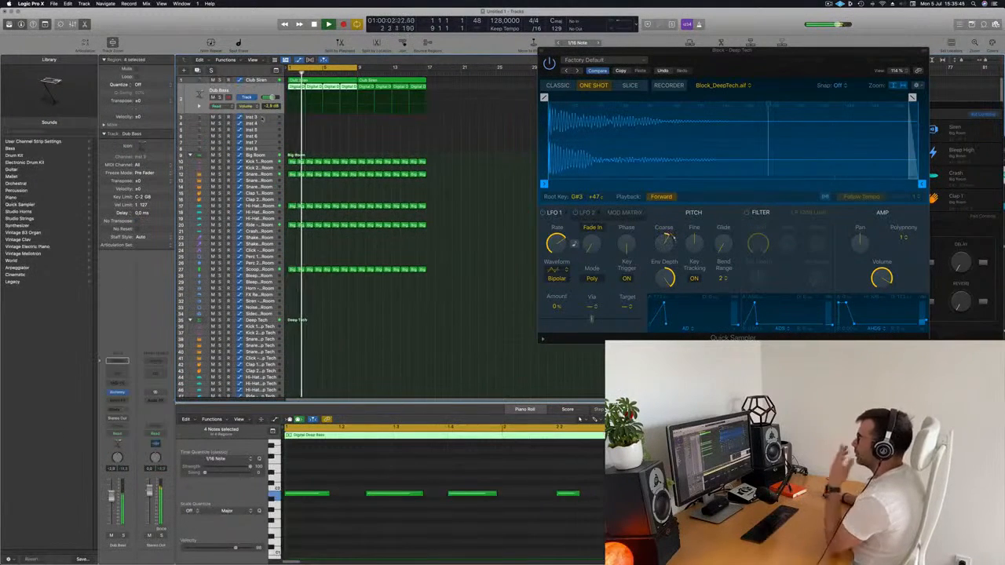
{"action": "left_click", "coordinate": [264, 116]}
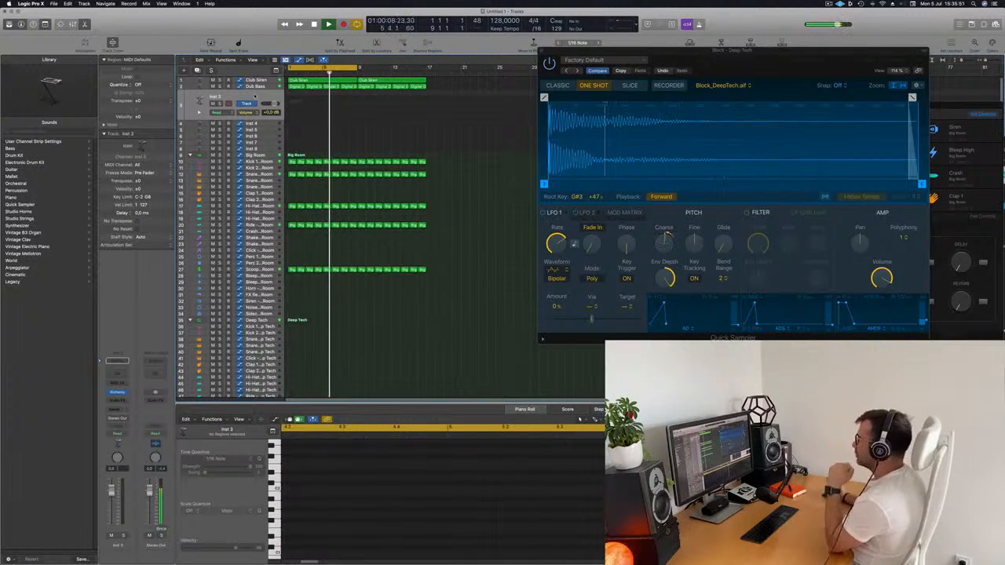
{"action": "scroll", "coordinate": [277, 135], "scroll_direction": "down", "scroll_amount": 1}
{"action": "left_click_drag", "start_coordinate": [291, 154], "coordinate": [291, 96]}
{"action": "key", "text": "space"}
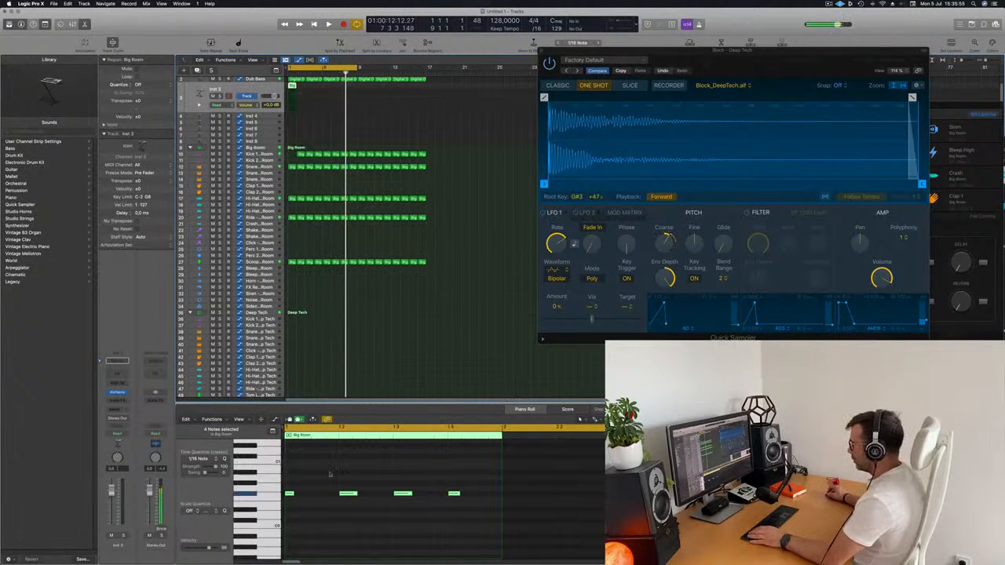
Restore the kick region in bar 1 and clear all notes from the Big Room region on Inst 3
{"action": "left_click", "coordinate": [348, 493]}
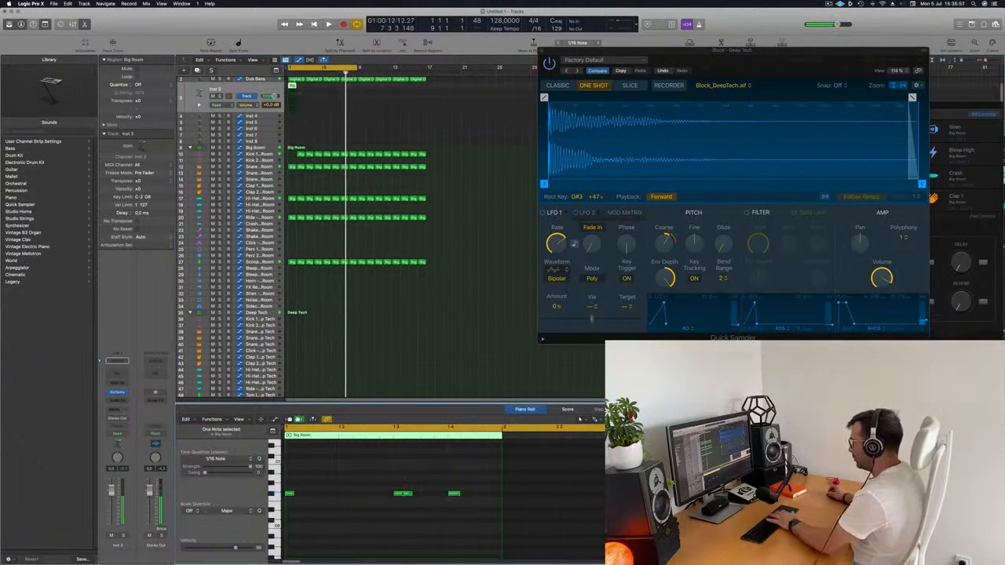
{"action": "left_click_drag", "start_coordinate": [489, 494], "coordinate": [318, 497]}
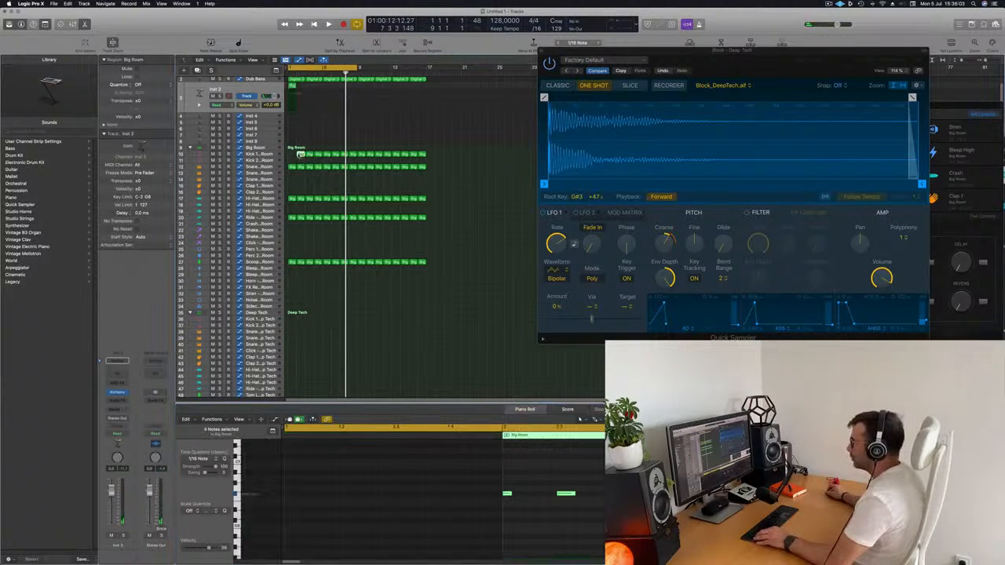
{"action": "left_click", "coordinate": [292, 84]}
{"action": "left_click", "coordinate": [292, 86]}
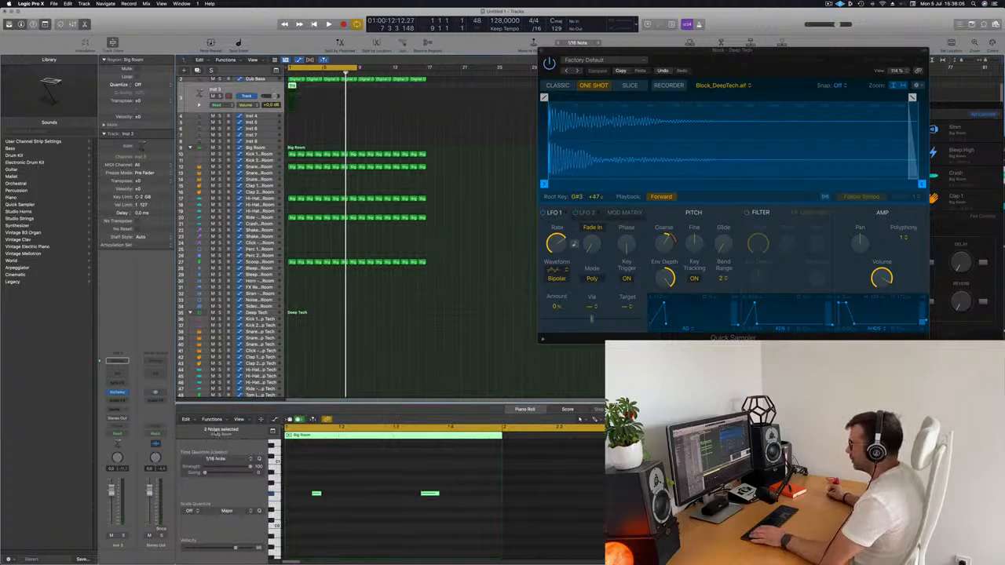
{"action": "left_click_drag", "start_coordinate": [298, 480], "coordinate": [534, 542]}
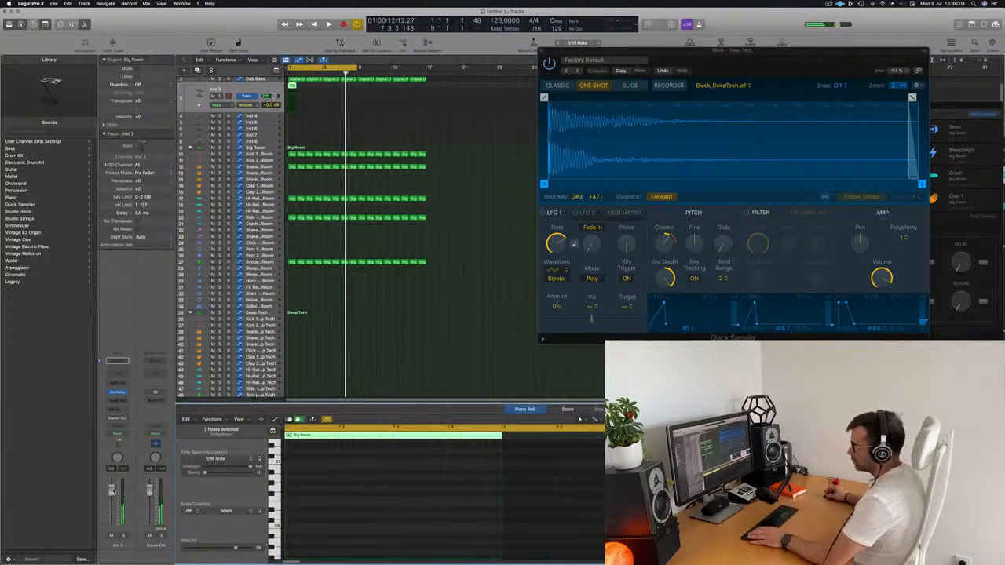
Open Alchemy on Inst 3, filter its presets to the Brass category and load 80s Fantasy
{"action": "left_click", "coordinate": [117, 393]}
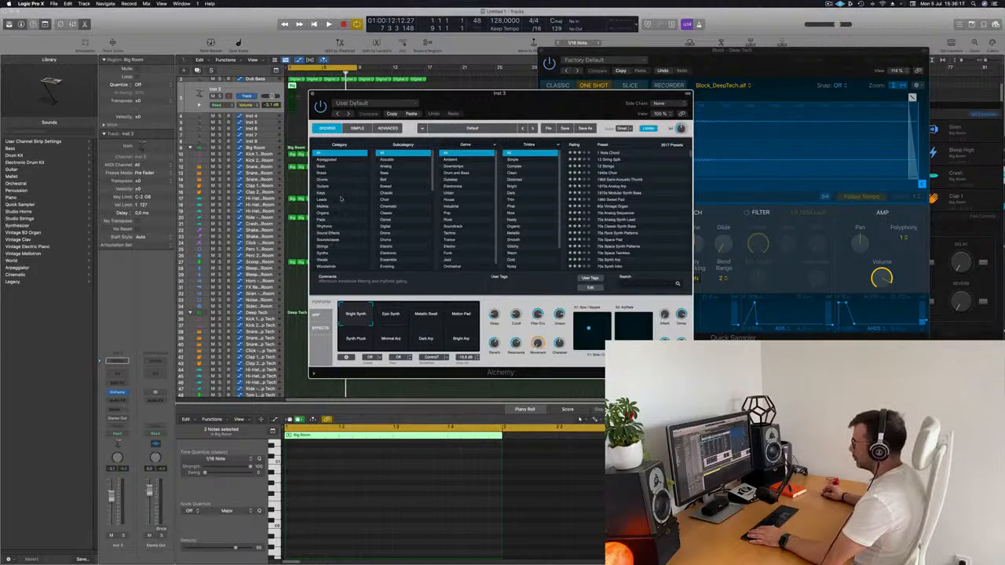
{"action": "left_click", "coordinate": [320, 174]}
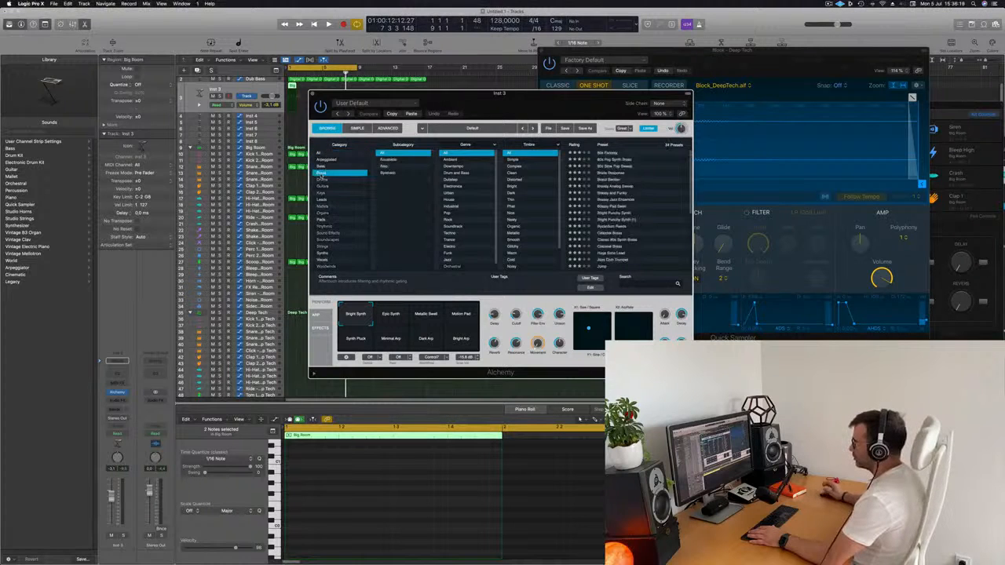
{"action": "left_click_drag", "start_coordinate": [459, 109], "coordinate": [634, 95]}
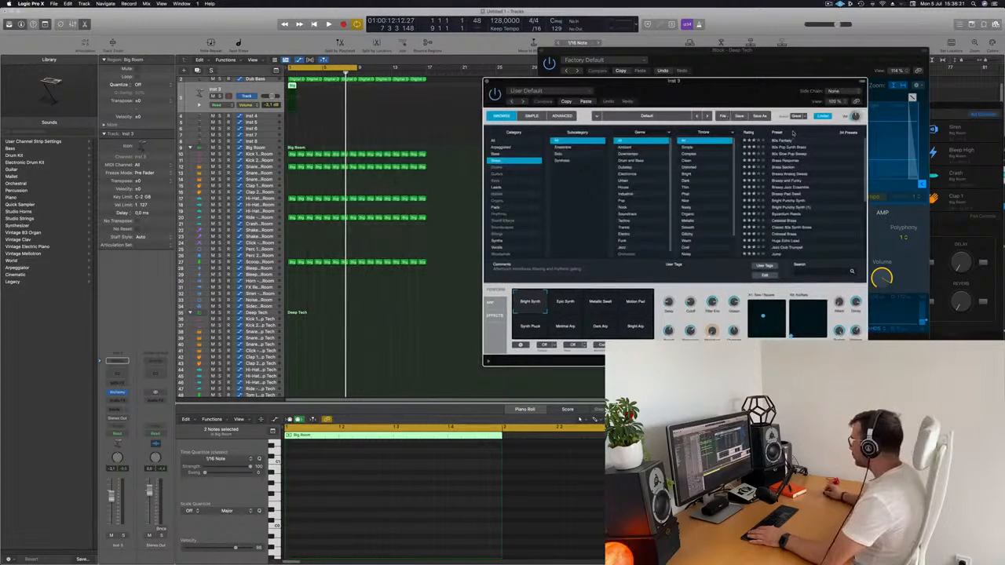
{"action": "left_click", "coordinate": [785, 141]}
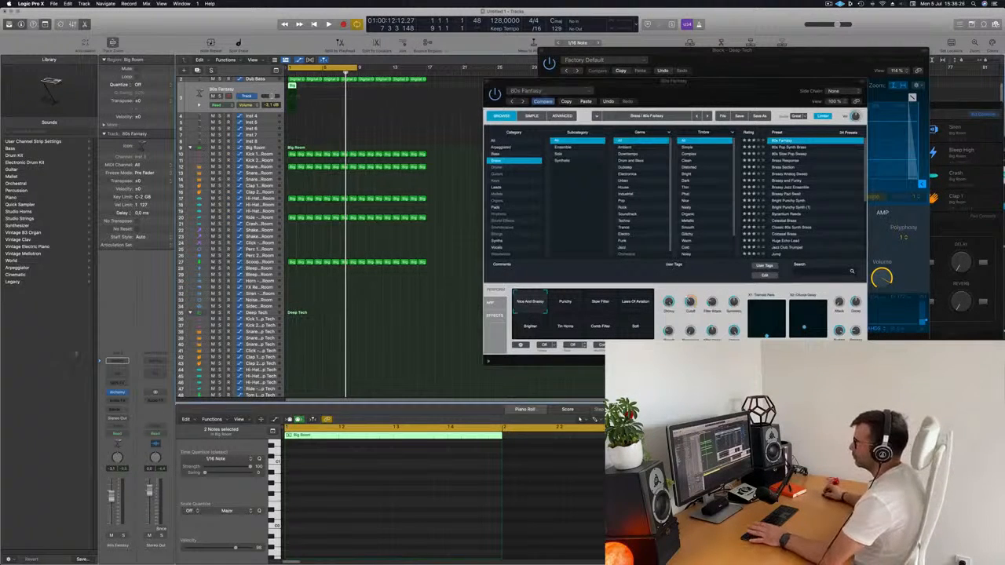
Play the project, move the Alchemy window closer to the track list and hide the Piano Roll
{"action": "key", "text": "space"}
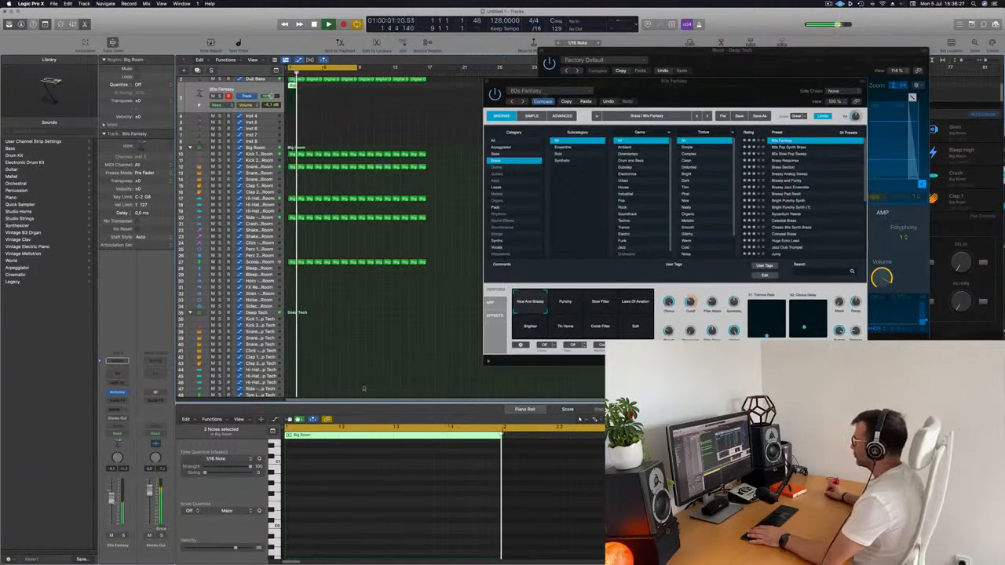
{"action": "left_click_drag", "start_coordinate": [758, 94], "coordinate": [656, 89]}
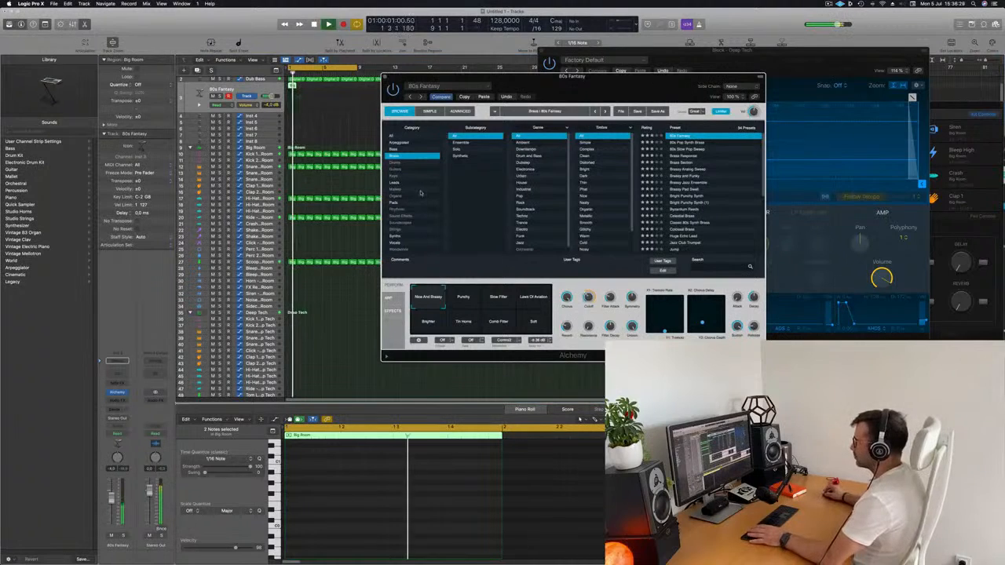
{"action": "key", "text": "p"}
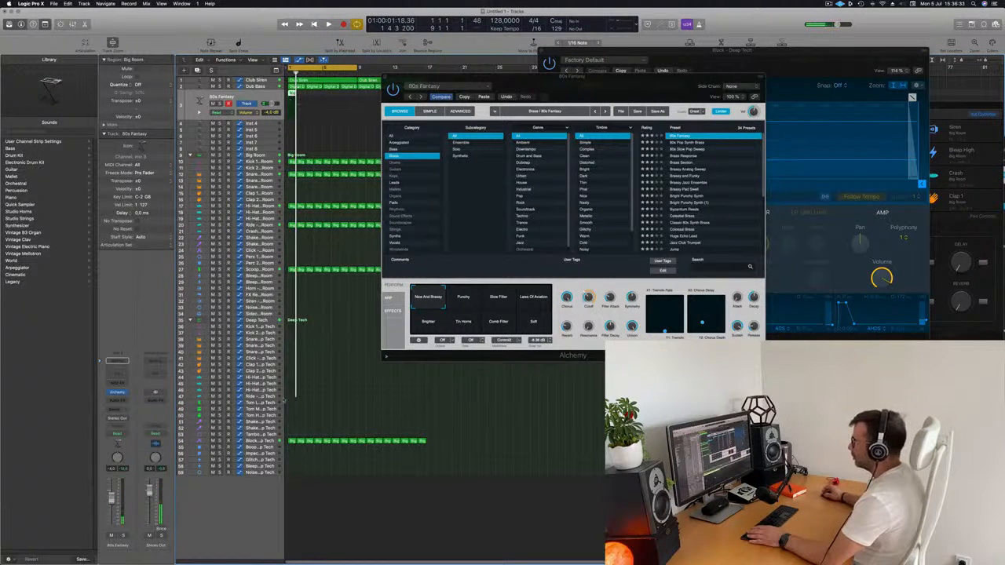
Lengthen the two notes in the Big Room region on the Alchemy brass track and load the 80s Pop Synth Brass preset
{"action": "key", "text": "p"}
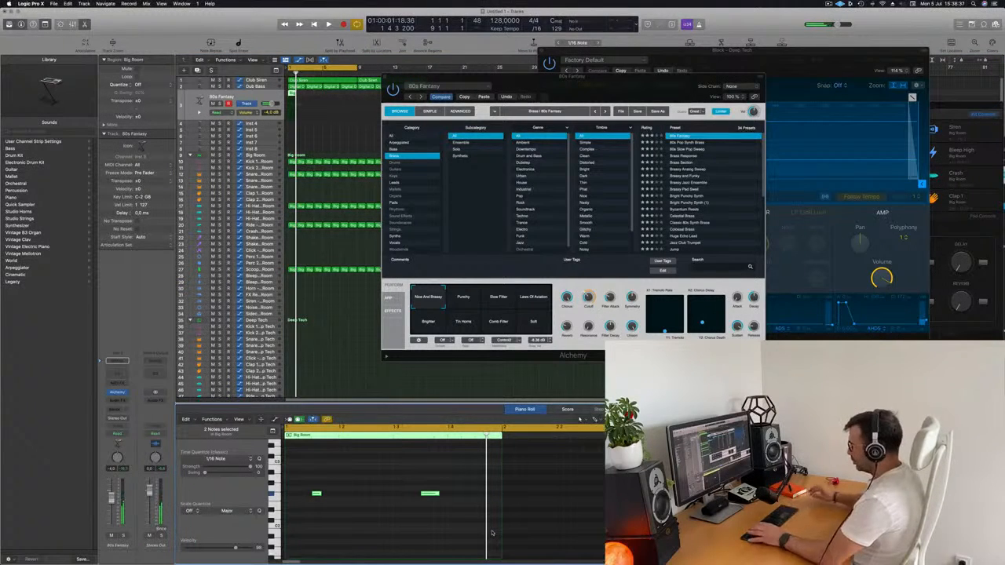
{"action": "left_click_drag", "start_coordinate": [320, 494], "coordinate": [347, 494]}
{"action": "left_click", "coordinate": [680, 144]}
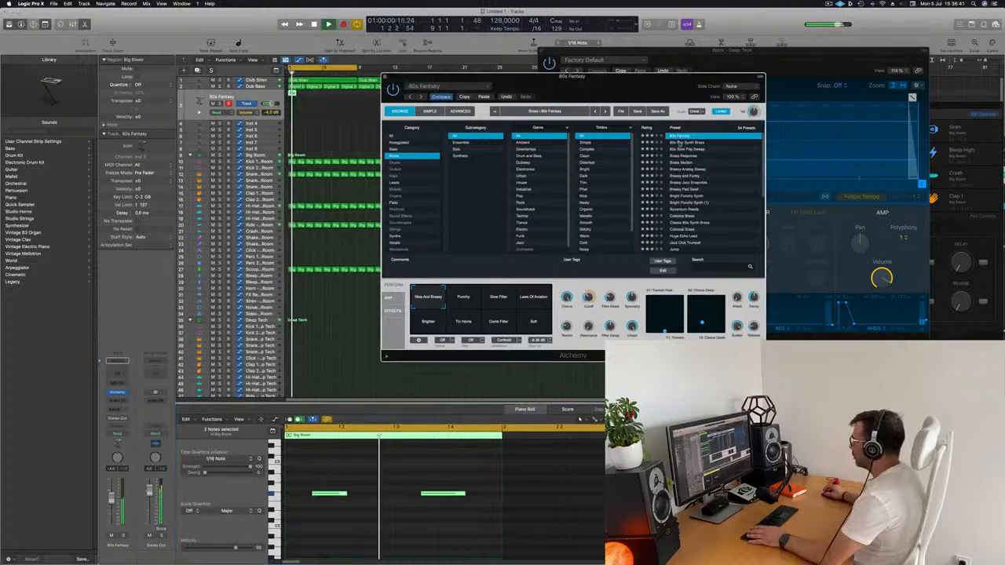
Repeat the Big Room region on the brass track up to bar 9 and move the Alchemy window off the arrangement
{"action": "left_click_drag", "start_coordinate": [615, 98], "coordinate": [637, 104]}
{"action": "left_click", "coordinate": [278, 96]}
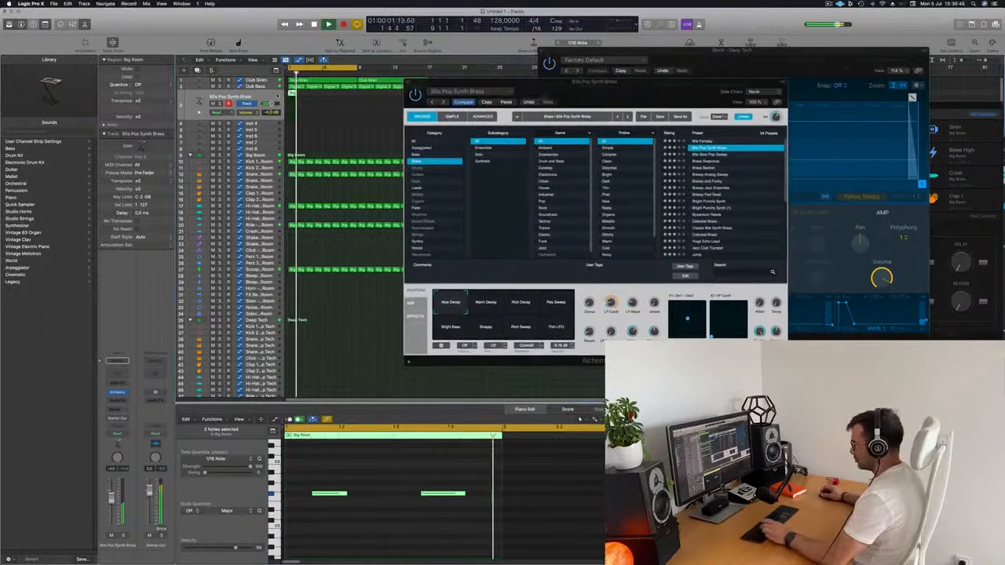
{"action": "left_click", "coordinate": [324, 100]}
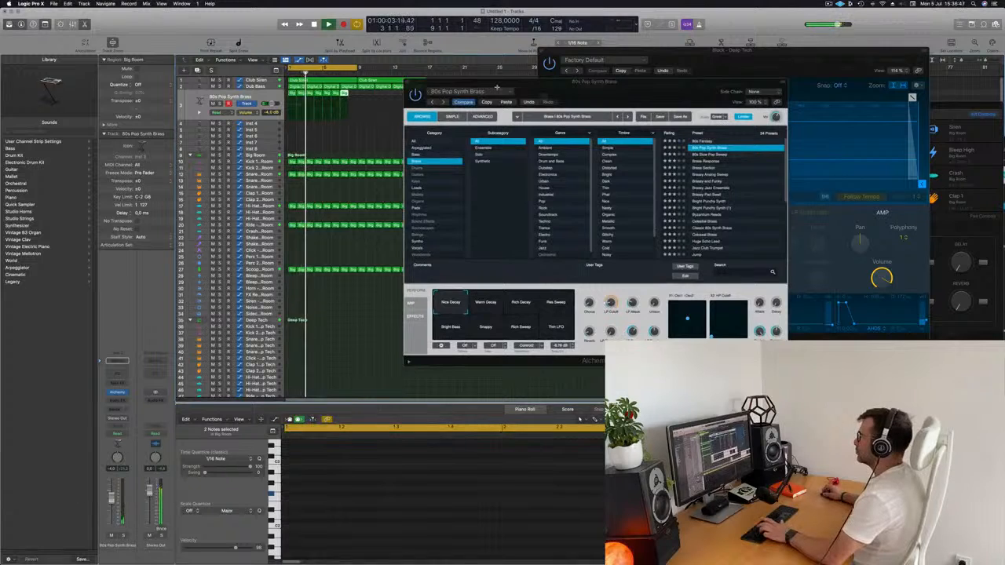
{"action": "left_click_drag", "start_coordinate": [518, 84], "coordinate": [519, 153]}
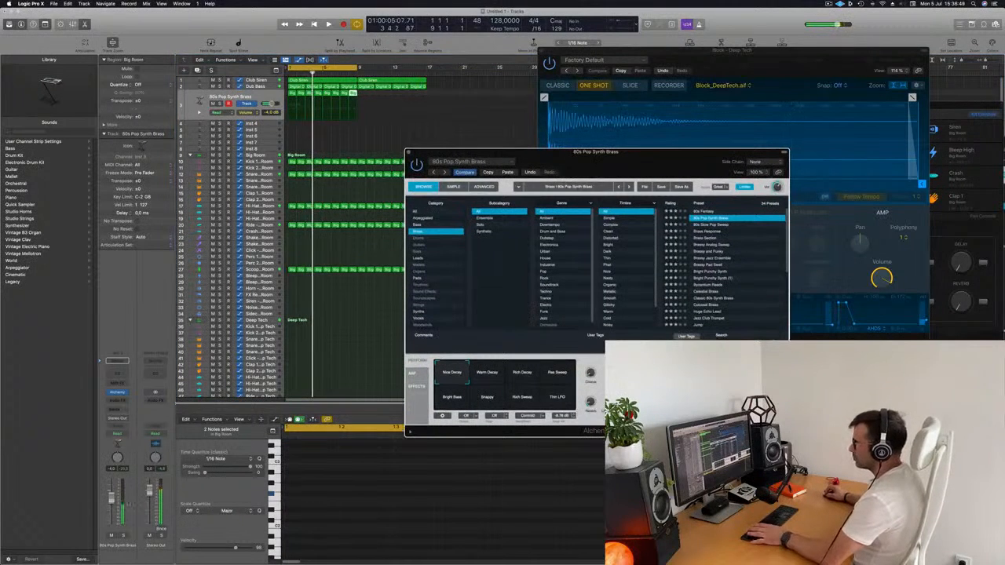
Play the beat from the start, set the brass track's volume to -3.7 dB and reposition the Alchemy window
{"action": "key", "text": "Return"}
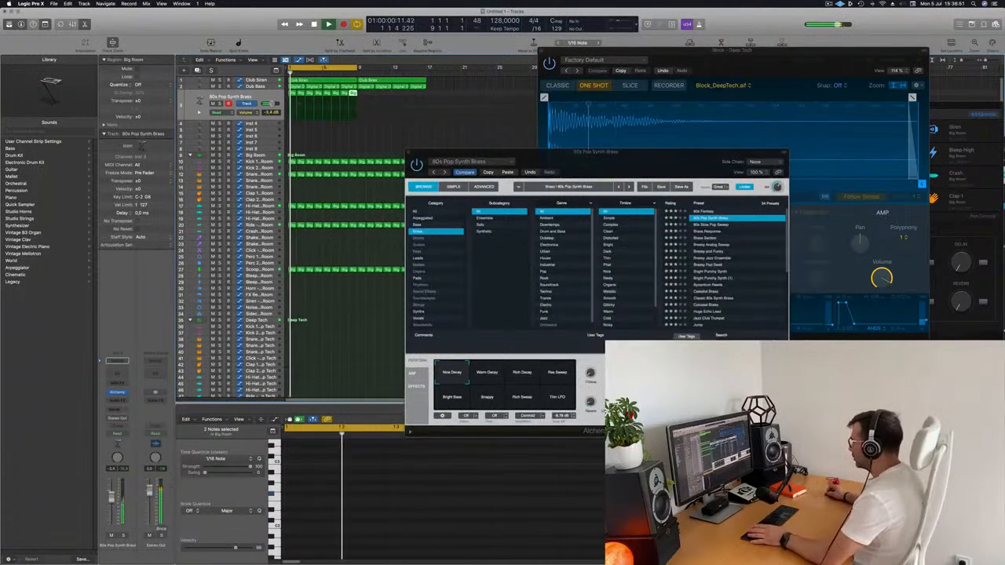
{"action": "left_click", "coordinate": [542, 153]}
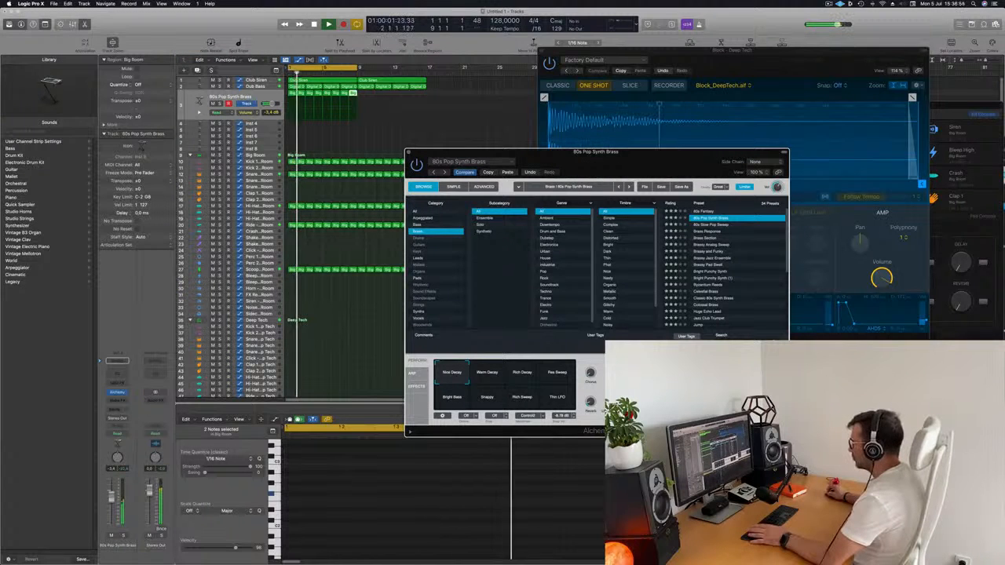
{"action": "left_click_drag", "start_coordinate": [554, 186], "coordinate": [520, 153]}
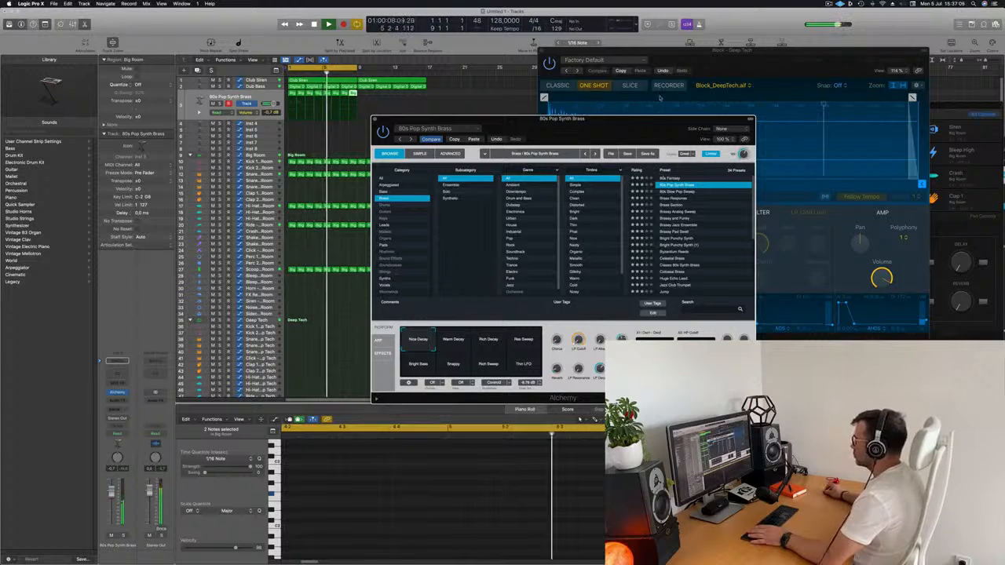
{"action": "left_click_drag", "start_coordinate": [656, 119], "coordinate": [709, 67]}
{"action": "key", "text": "space"}
{"action": "key", "text": "space"}
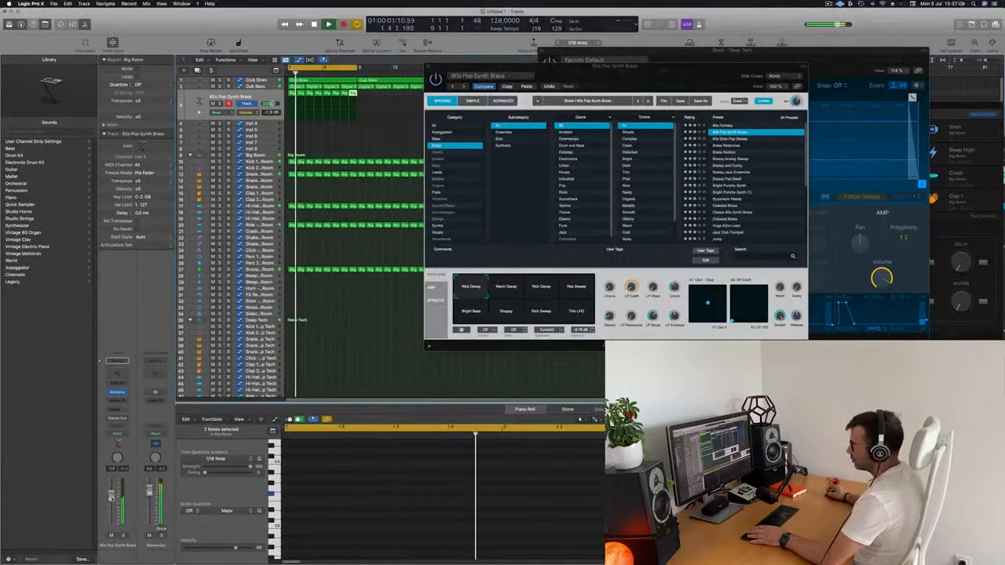
{"action": "left_click_drag", "start_coordinate": [655, 72], "coordinate": [675, 95]}
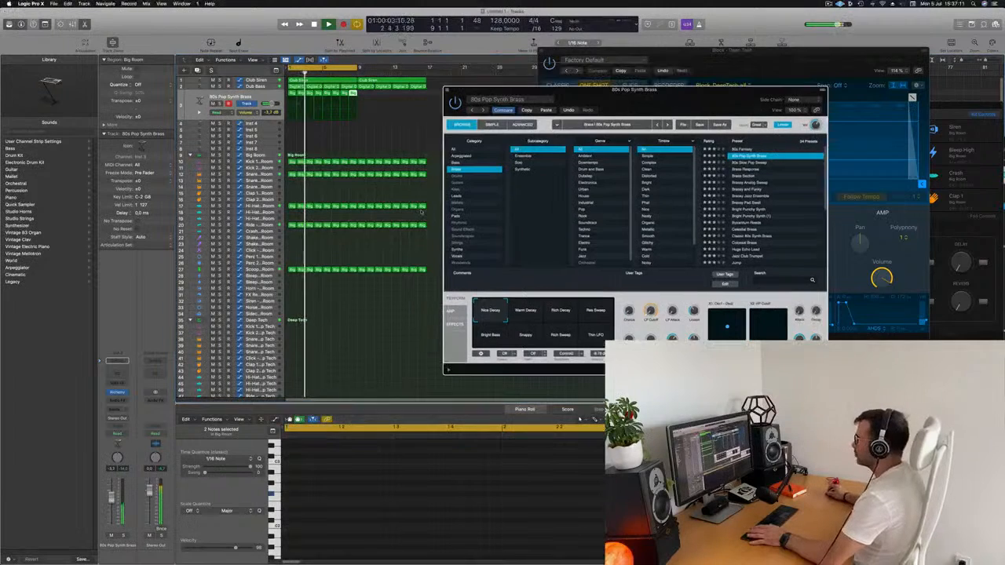
{"action": "left_click_drag", "start_coordinate": [457, 95], "coordinate": [457, 96]}
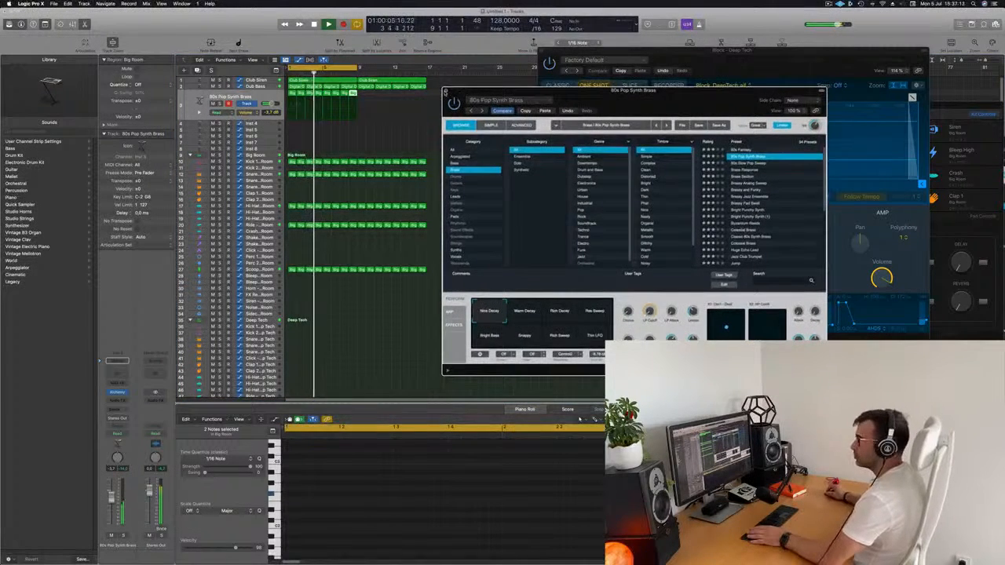
Close the Alchemy window, move the Deep Tech Block sampler window aside and lower the brass track's volume slightly
{"action": "left_click", "coordinate": [448, 95]}
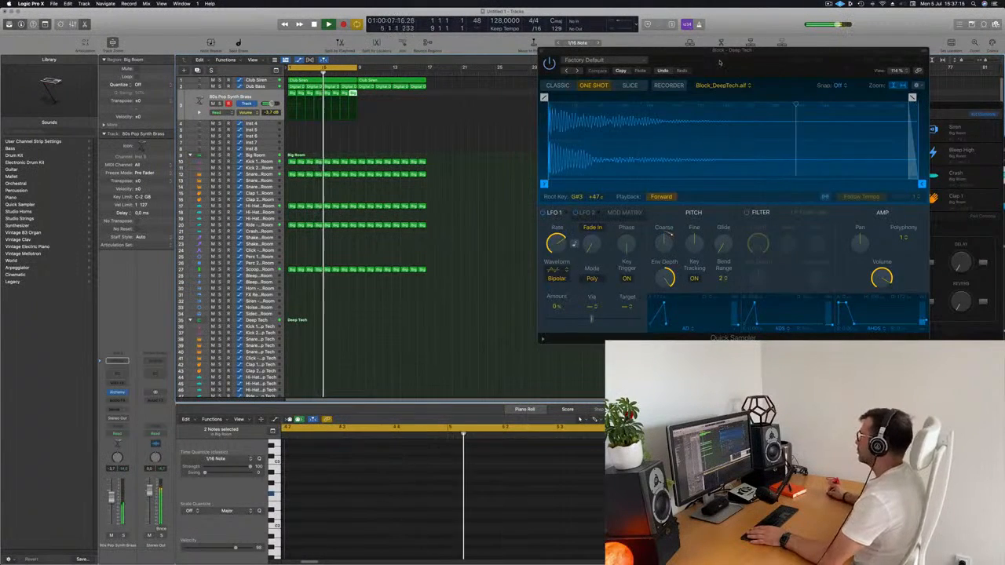
{"action": "left_click_drag", "start_coordinate": [720, 61], "coordinate": [853, 74]}
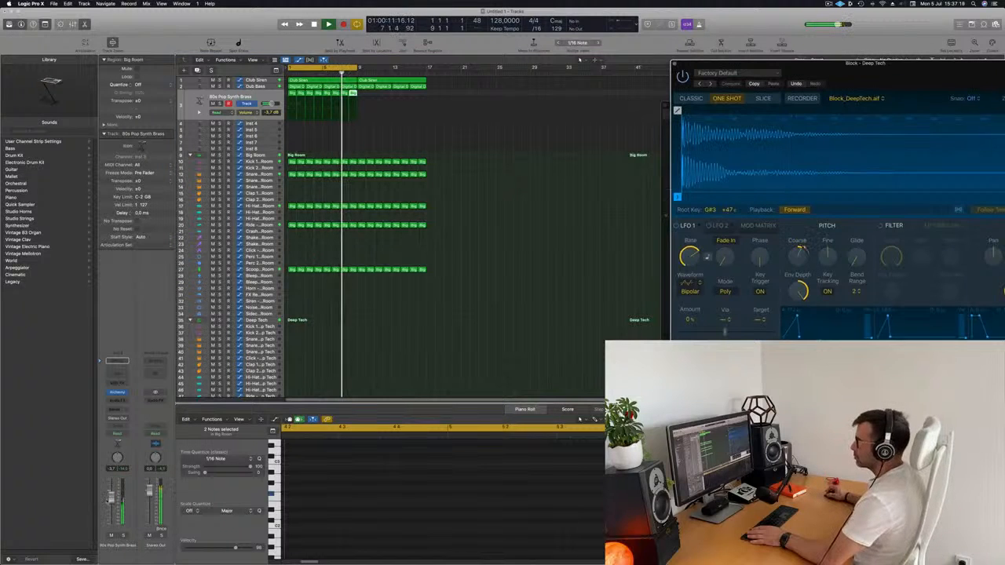
{"action": "left_click_drag", "start_coordinate": [111, 500], "coordinate": [111, 502]}
Add a send from the brass track to Bus 9 and insert the SilverVerb reverb on its aux channel
{"action": "left_click", "coordinate": [117, 409]}
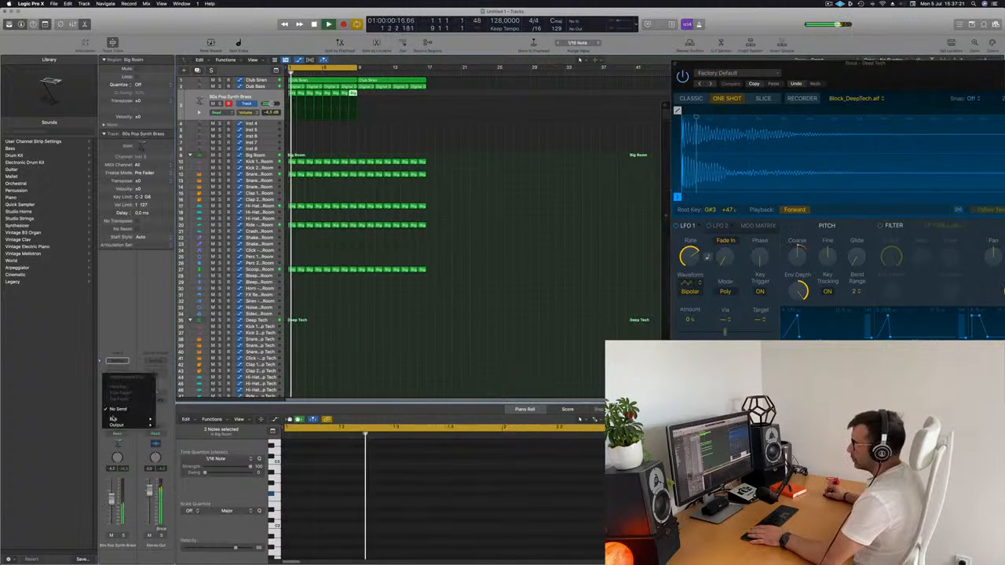
{"action": "mouse_move", "coordinate": [117, 425]}
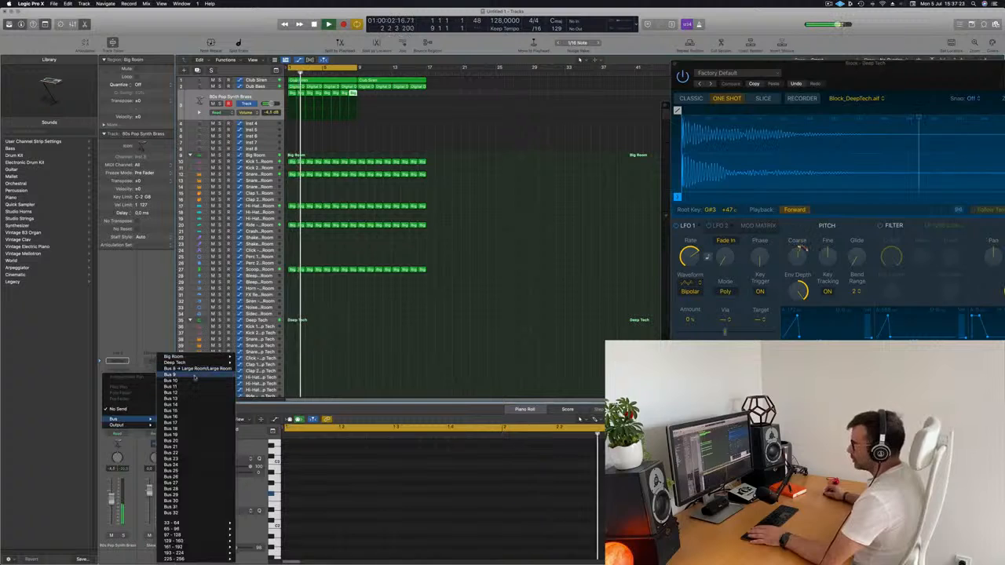
{"action": "left_click", "coordinate": [193, 374]}
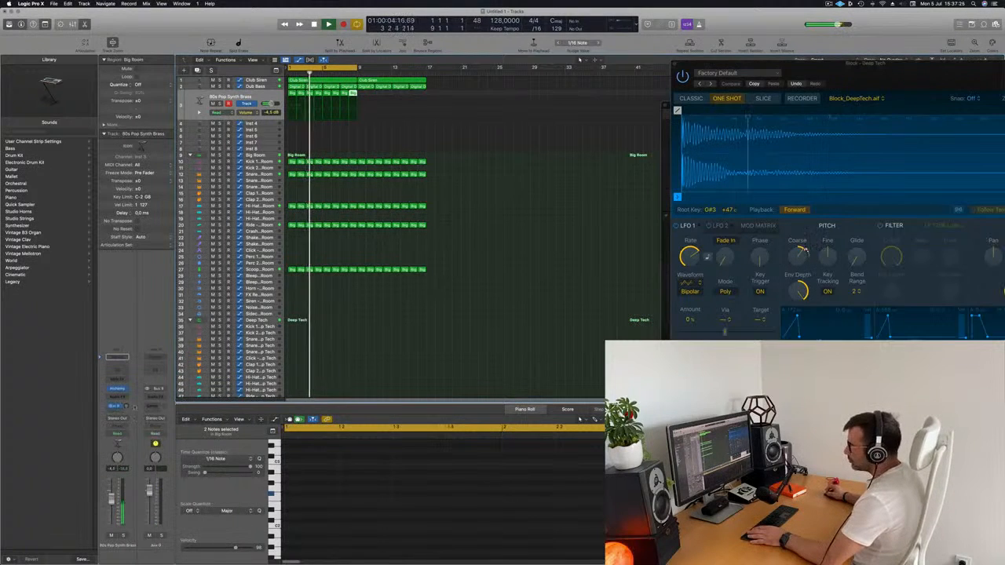
{"action": "left_click", "coordinate": [161, 398]}
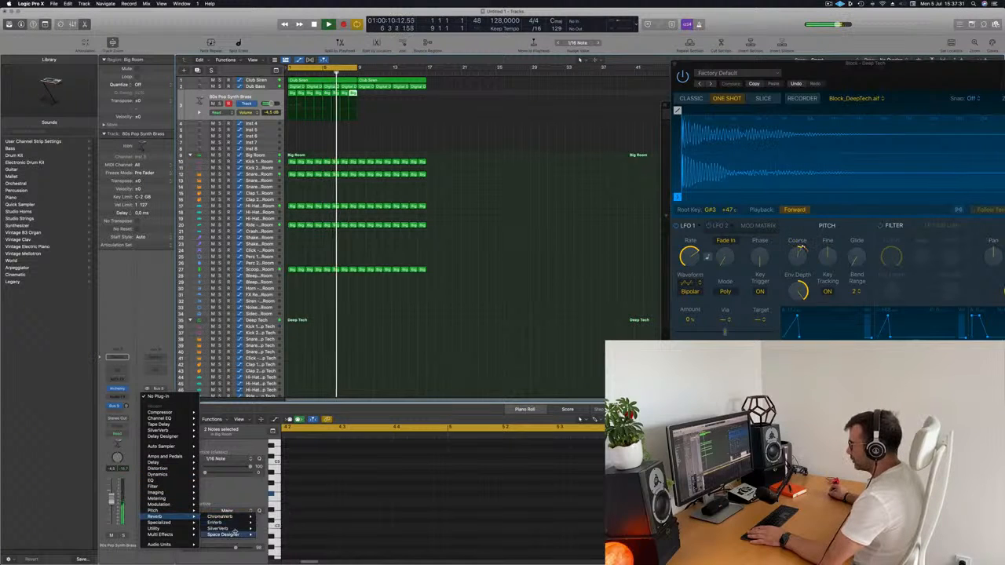
{"action": "left_click", "coordinate": [271, 528]}
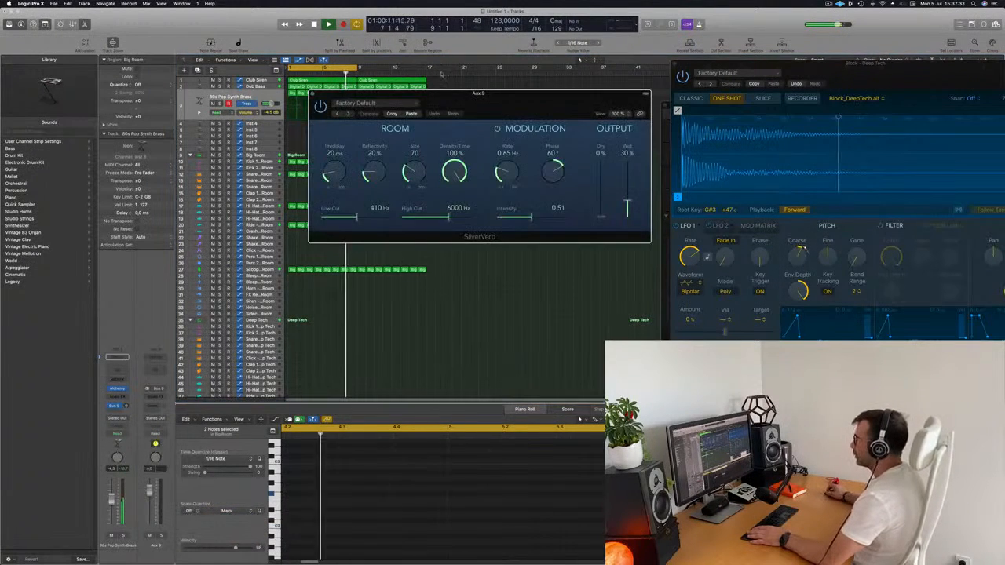
Load the grandiose setting in SilverVerb, move its window clear of the regions and restart playback
{"action": "left_click_drag", "start_coordinate": [657, 117], "coordinate": [708, 118]}
{"action": "left_click", "coordinate": [550, 116]}
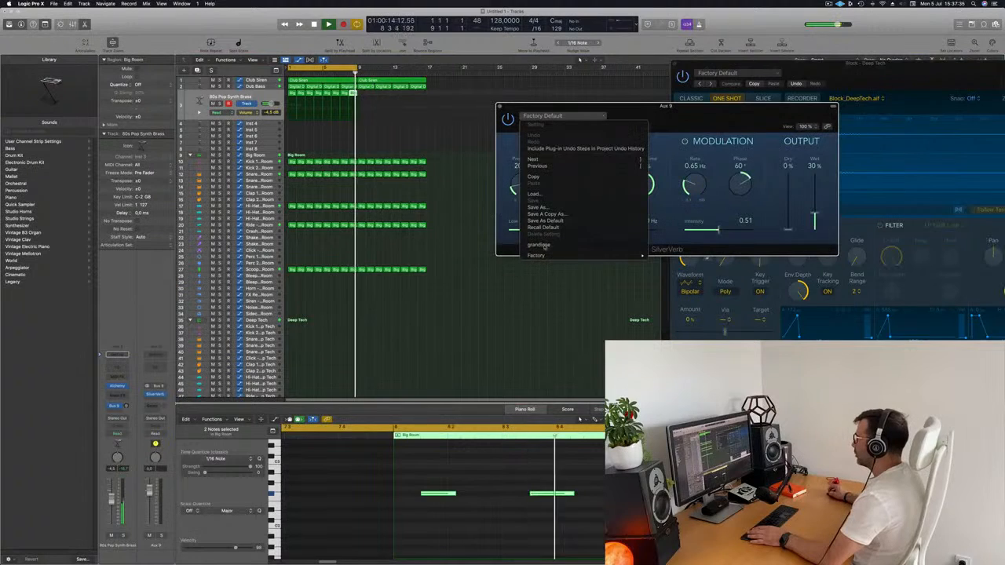
{"action": "left_click", "coordinate": [547, 246]}
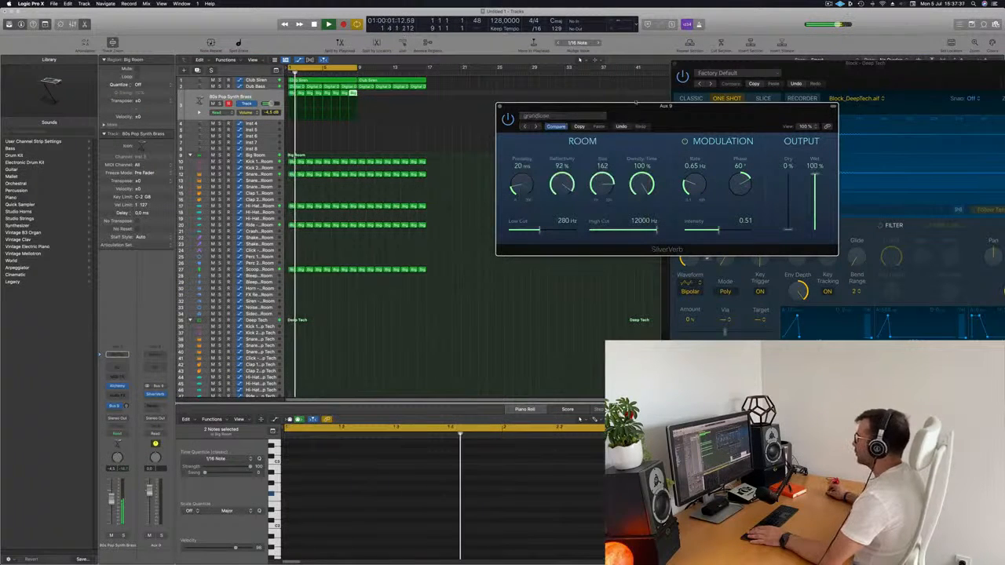
{"action": "left_click_drag", "start_coordinate": [573, 113], "coordinate": [588, 95]}
{"action": "key", "text": "space"}
{"action": "key", "text": "space"}
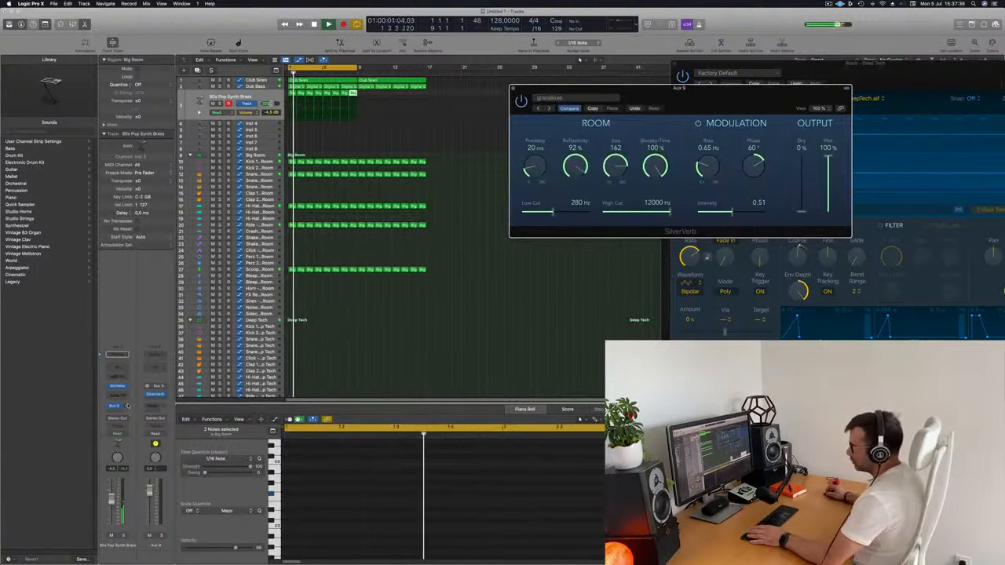
Raise the brass track's Bus 9 send level, set the track's volume to -4.1 dB and restart playback
{"action": "left_click_drag", "start_coordinate": [126, 407], "coordinate": [128, 406]}
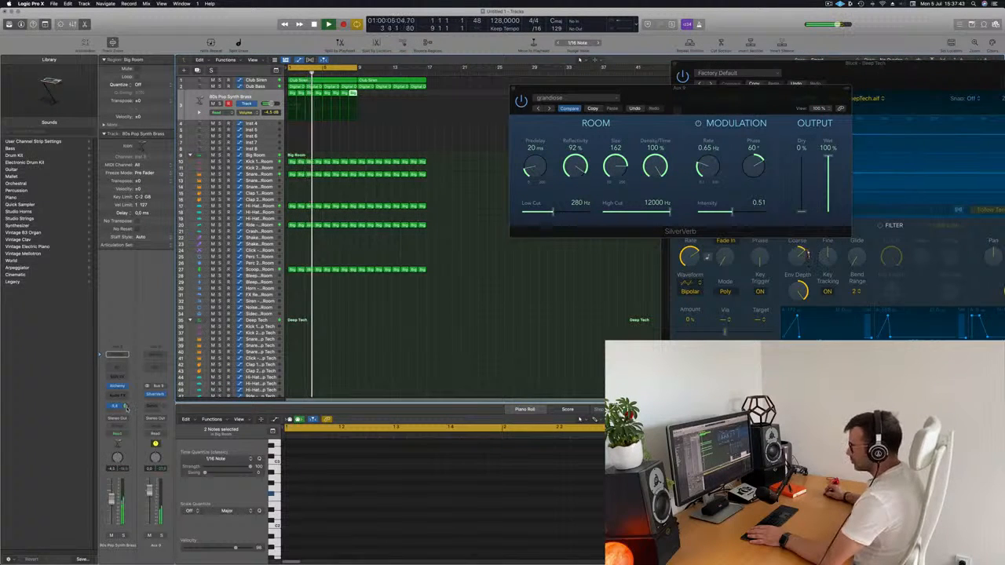
{"action": "key", "text": "space"}
{"action": "key", "text": "space"}
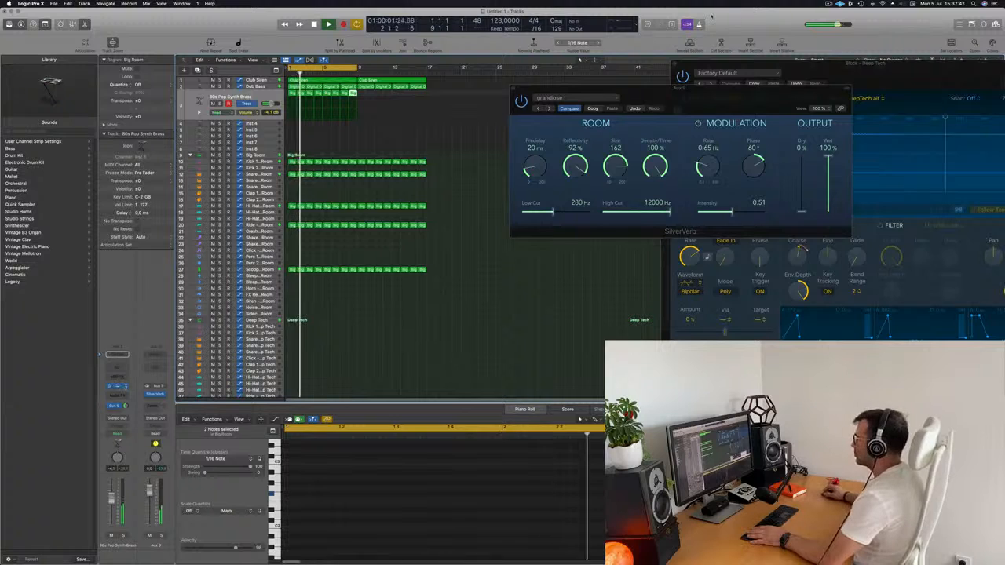
Reopen Alchemy on the brass track, move its window lower and adjust the LP Cutoff knob during playback
{"action": "left_click", "coordinate": [117, 386]}
{"action": "left_click_drag", "start_coordinate": [681, 102], "coordinate": [618, 139]}
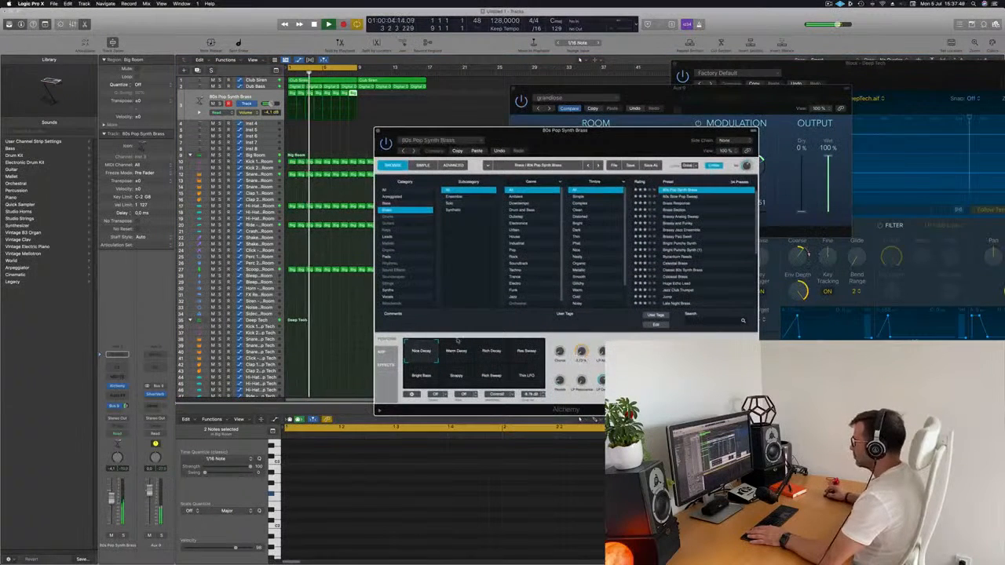
{"action": "left_click_drag", "start_coordinate": [581, 351], "coordinate": [581, 353]}
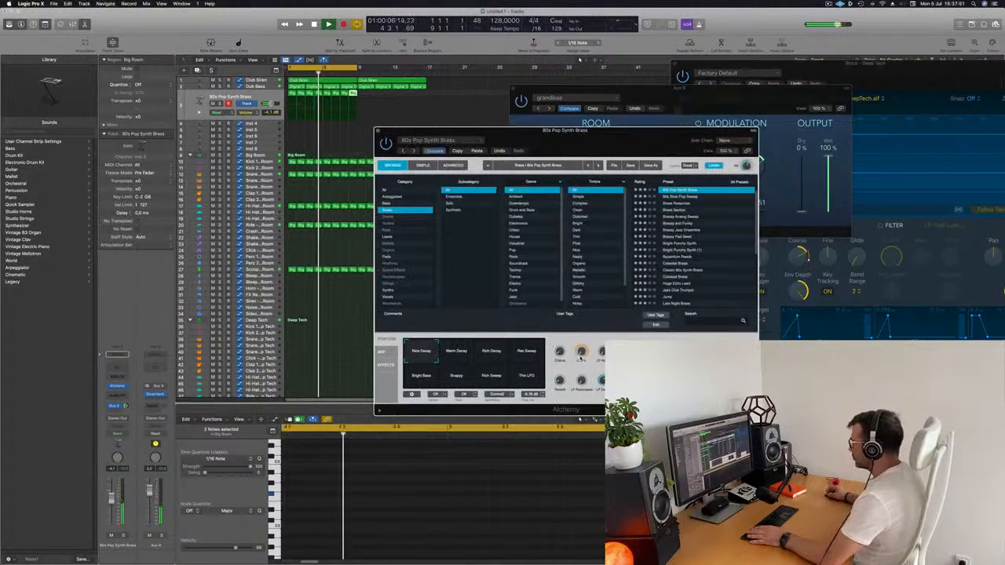
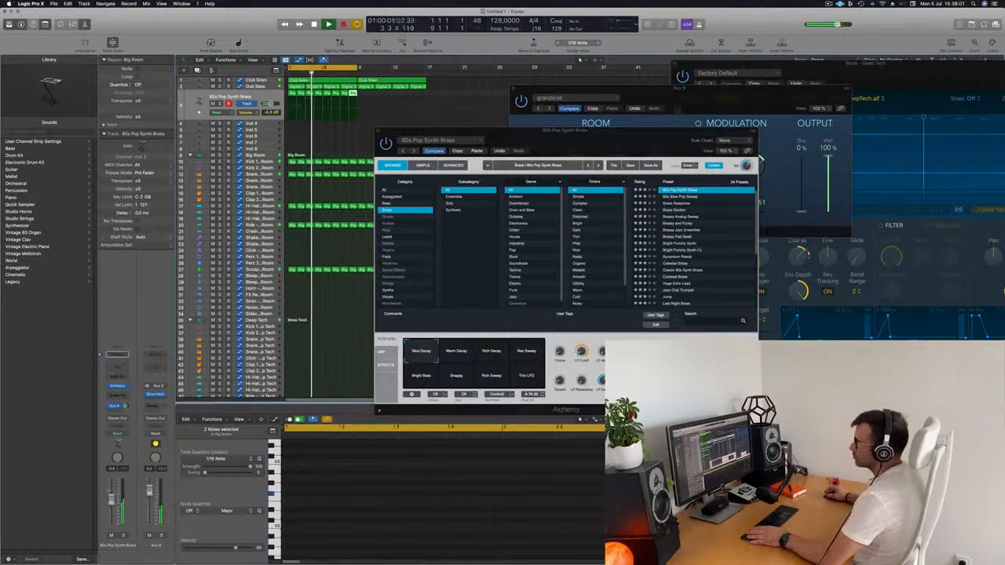
Move the Alchemy window lower, select the Dub Bass track and insert a Compressor on its channel
{"action": "left_click_drag", "start_coordinate": [582, 143], "coordinate": [567, 183]}
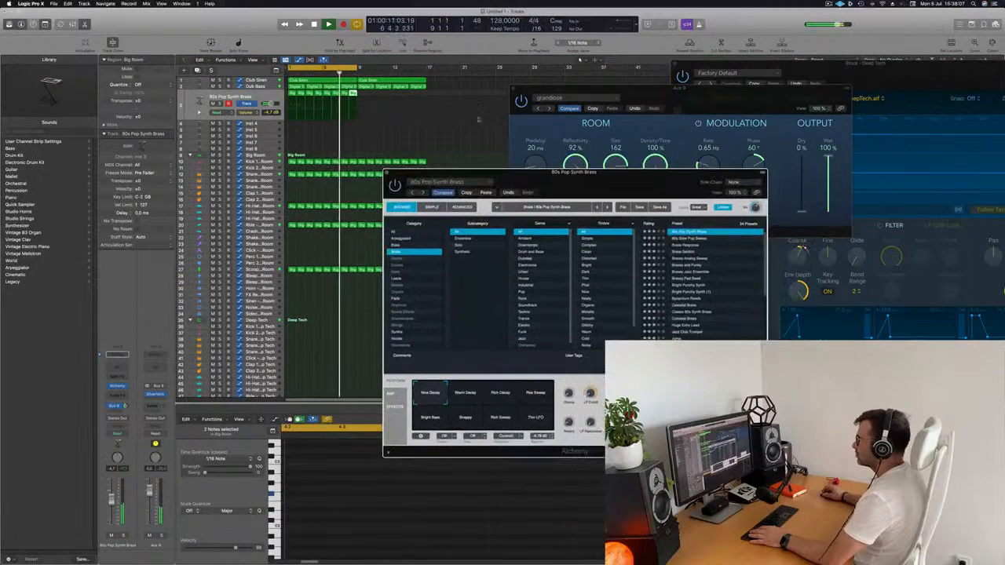
{"action": "left_click", "coordinate": [257, 87]}
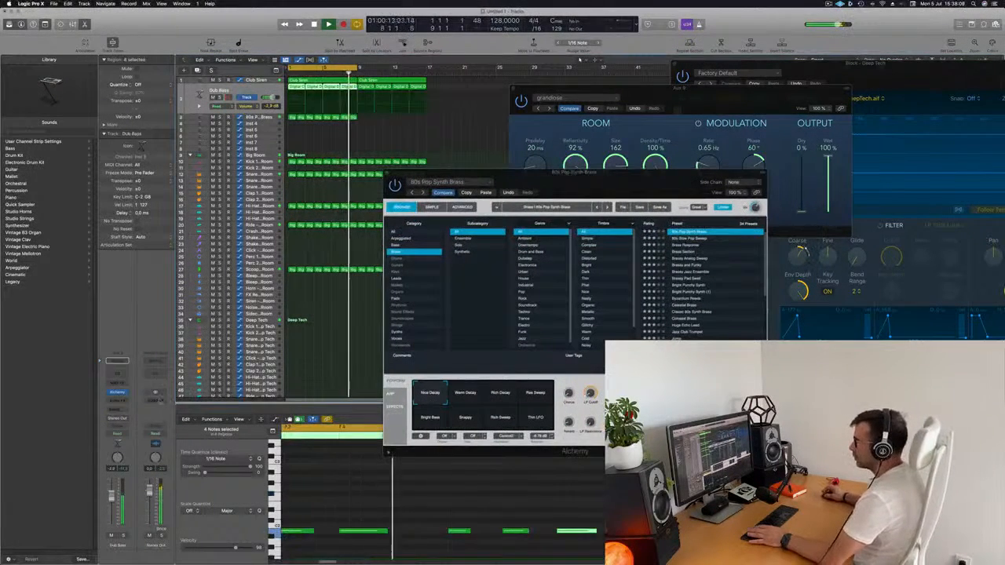
{"action": "left_click", "coordinate": [116, 400]}
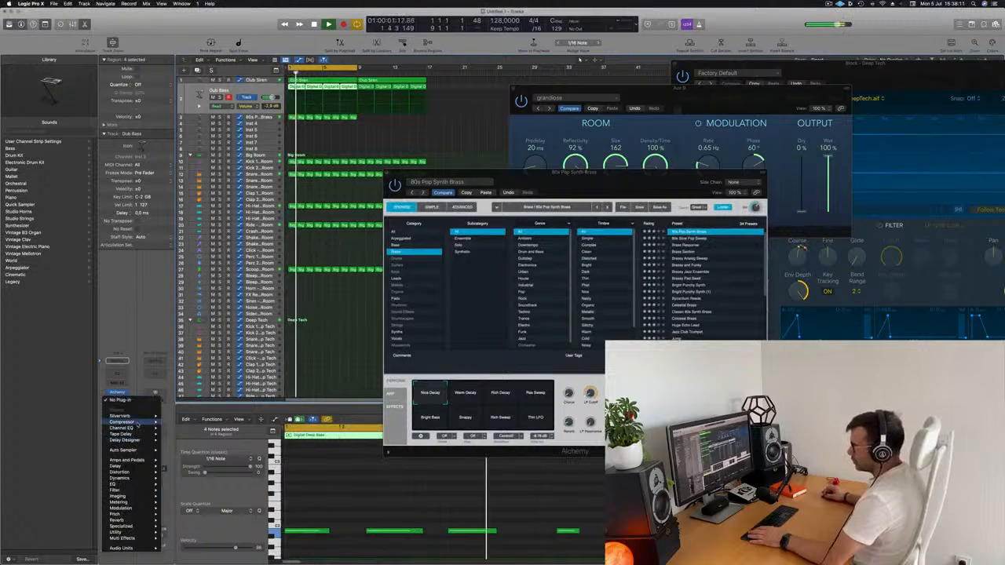
{"action": "mouse_move", "coordinate": [132, 422]}
{"action": "left_click", "coordinate": [174, 423]}
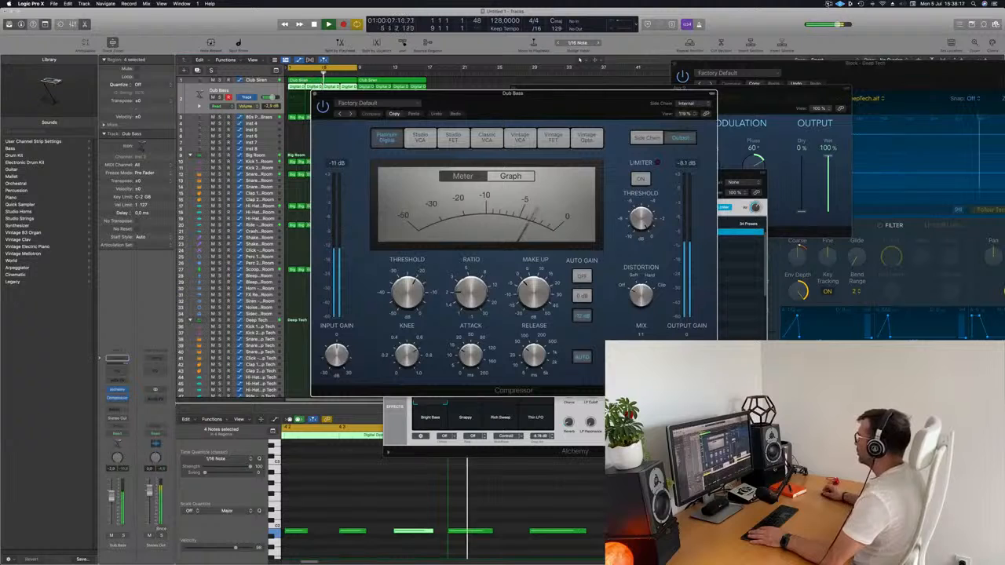
Set the Dub Bass compressor's side chain source to Bus 1, which carries the Big Room kick
{"action": "left_click", "coordinate": [829, 4]}
{"action": "left_click", "coordinate": [689, 103]}
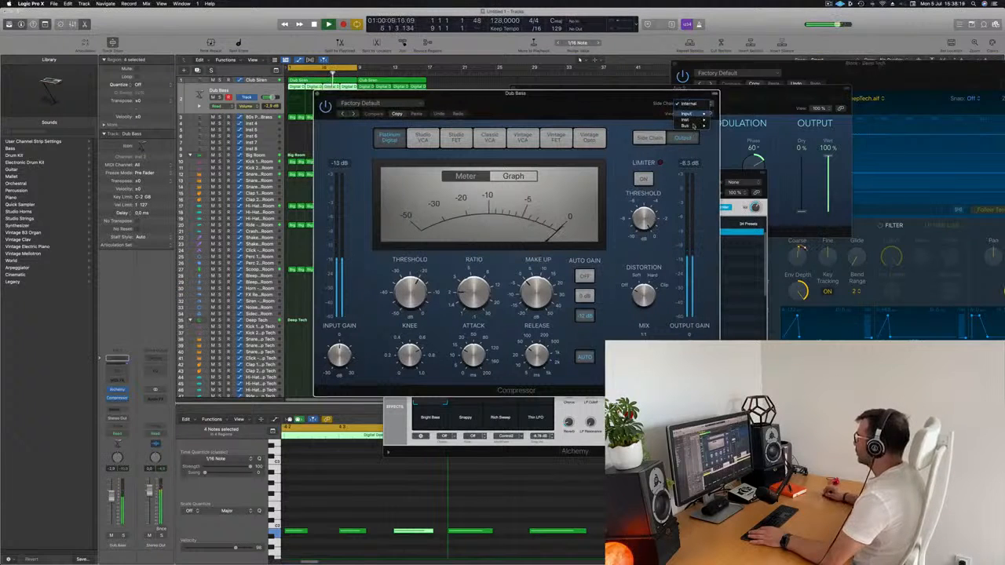
{"action": "mouse_move", "coordinate": [695, 125]}
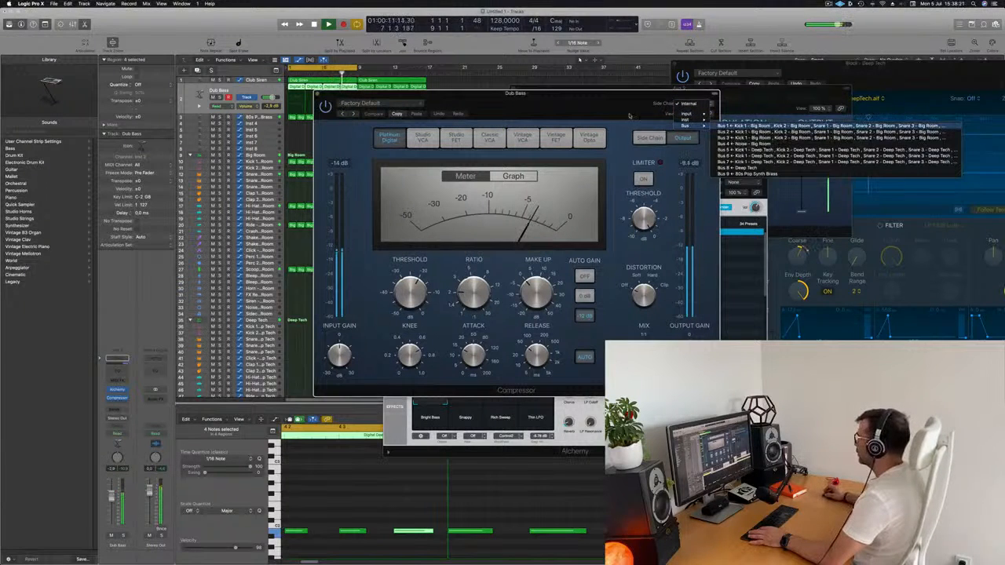
{"action": "left_click", "coordinate": [743, 126]}
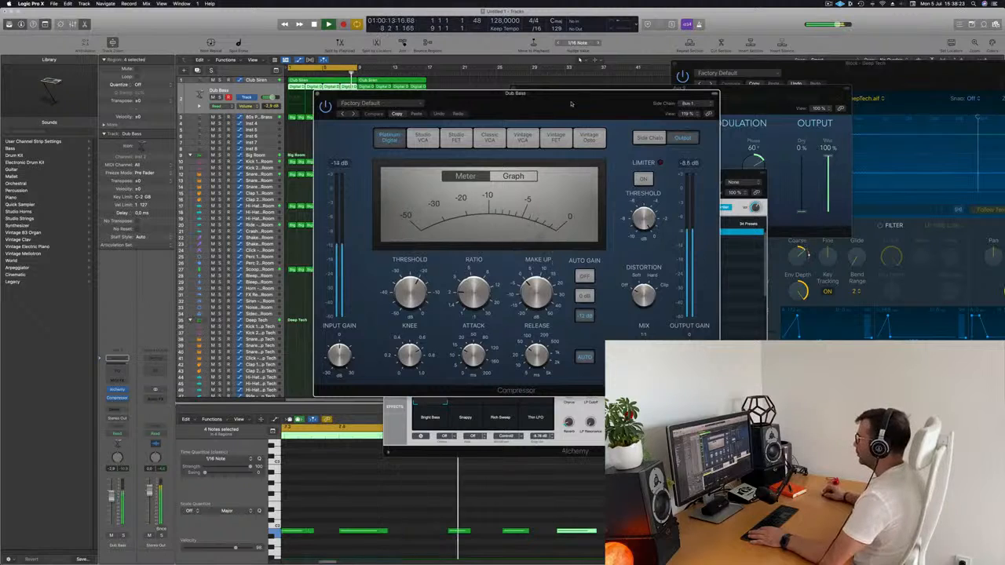
Raise the compressor's Ratio, close the Compressor and move the Alchemy window clear of the regions
{"action": "left_click_drag", "start_coordinate": [570, 102], "coordinate": [605, 102]}
{"action": "left_click_drag", "start_coordinate": [505, 291], "coordinate": [505, 276]}
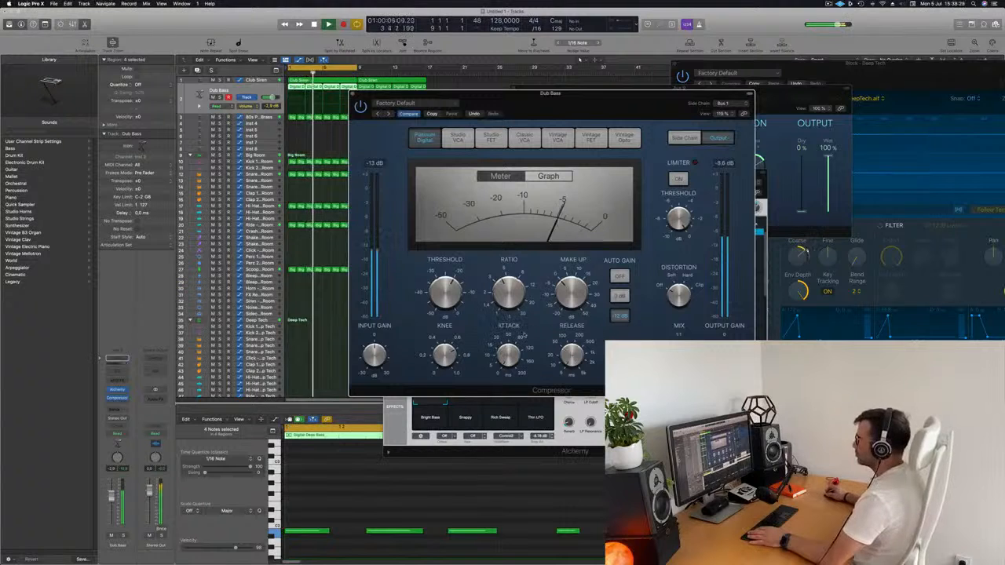
{"action": "left_click_drag", "start_coordinate": [584, 112], "coordinate": [563, 167]}
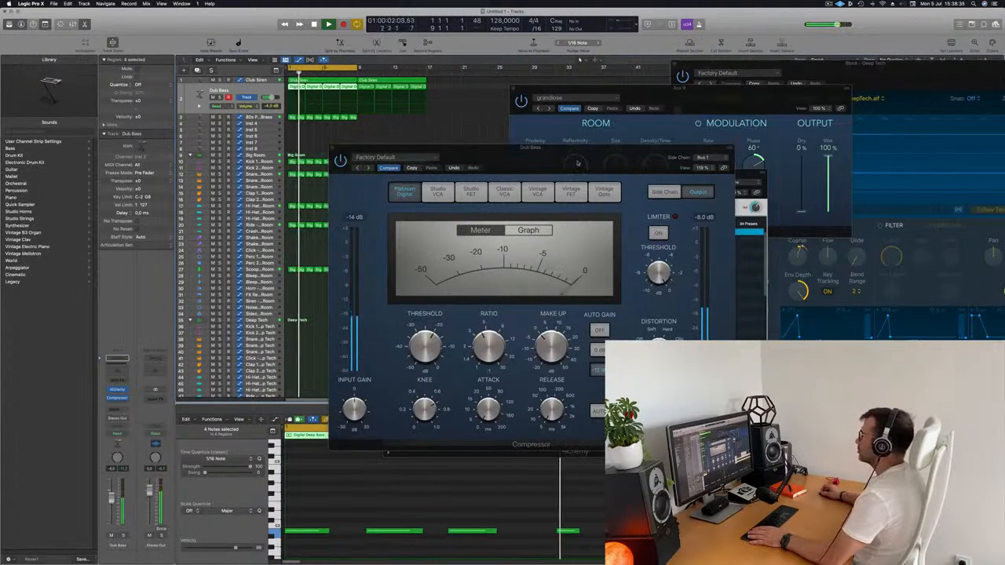
{"action": "left_click_drag", "start_coordinate": [579, 161], "coordinate": [594, 174]}
{"action": "left_click", "coordinate": [348, 161]}
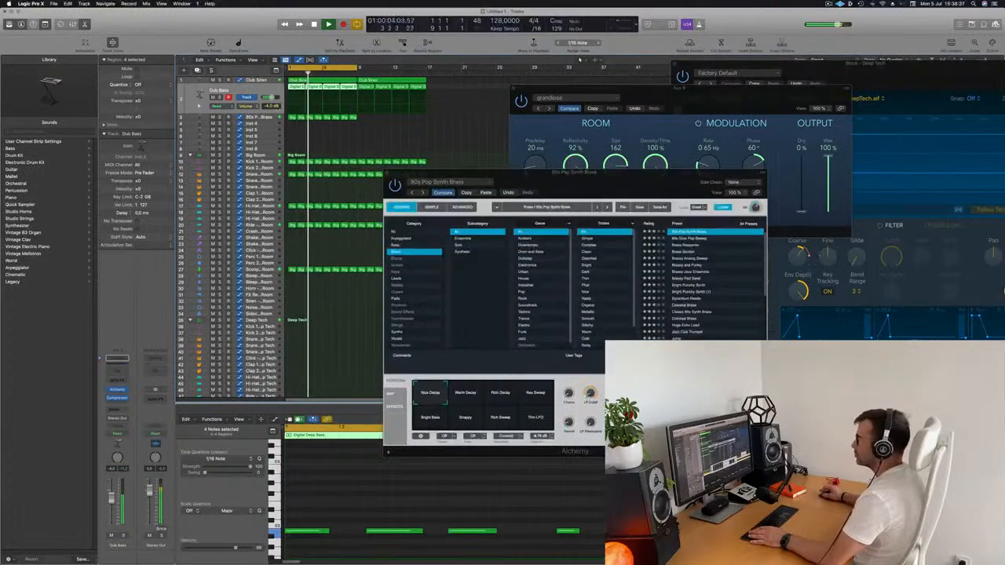
{"action": "left_click_drag", "start_coordinate": [471, 175], "coordinate": [603, 164]}
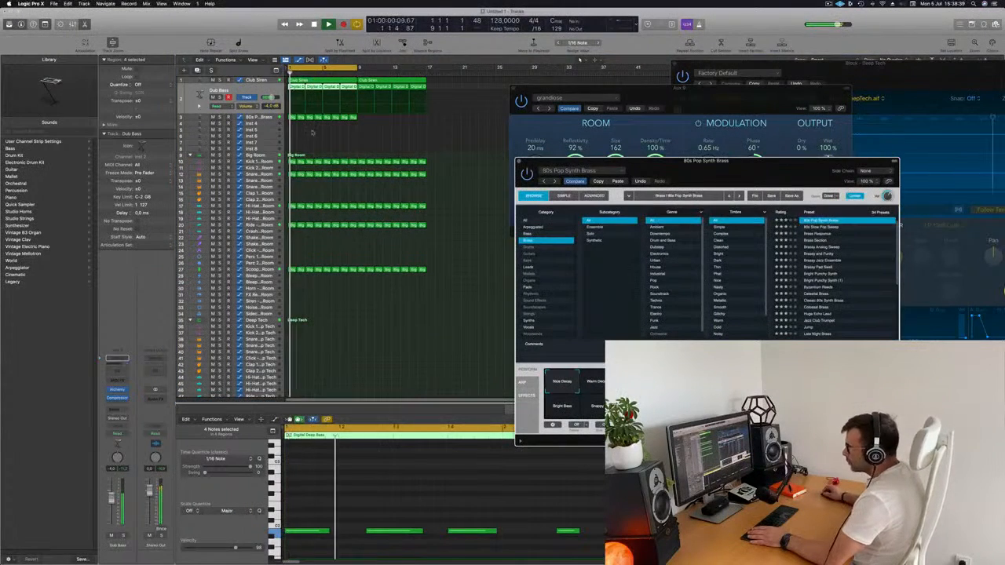
Copy the first Deep Tech Block region to bar 1 of the Snare 2 - Big Room track and select that track during playback
{"action": "left_click", "coordinate": [264, 117]}
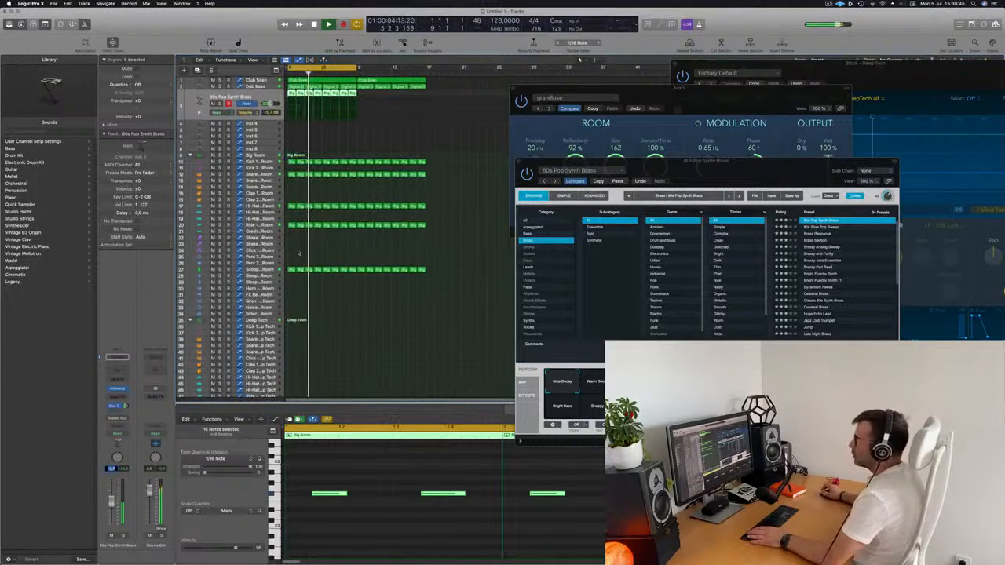
{"action": "scroll", "coordinate": [309, 318], "scroll_direction": "down", "scroll_amount": 2}
{"action": "scroll", "coordinate": [320, 308], "scroll_direction": "down", "scroll_amount": 3}
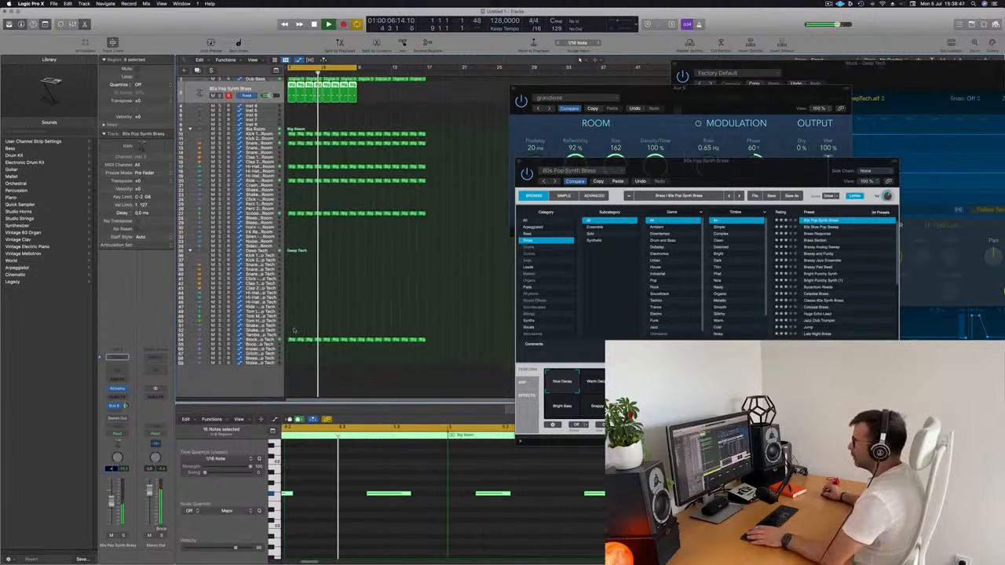
{"action": "left_click", "coordinate": [290, 341]}
{"action": "left_click_drag", "start_coordinate": [290, 340], "coordinate": [290, 151]}
{"action": "key", "text": "Return"}
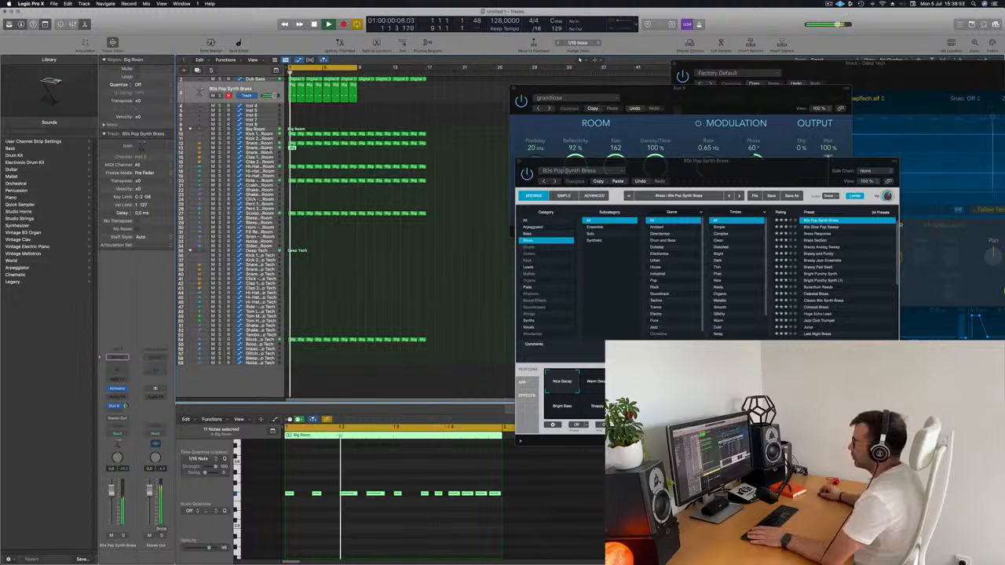
{"action": "left_click", "coordinate": [269, 147]}
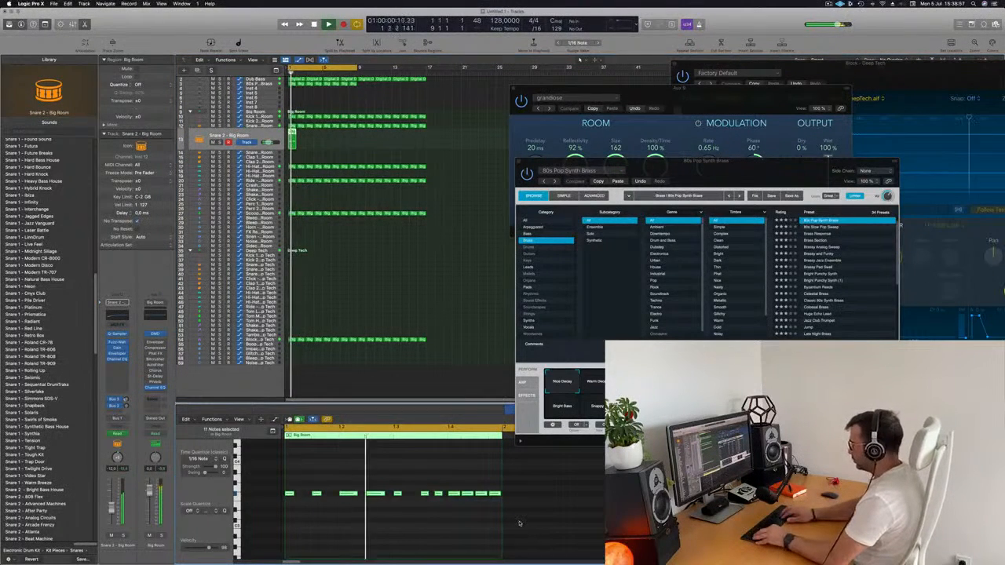
{"action": "key", "text": "alt+shift+Up"}
{"action": "key", "text": "alt+shift+Down"}
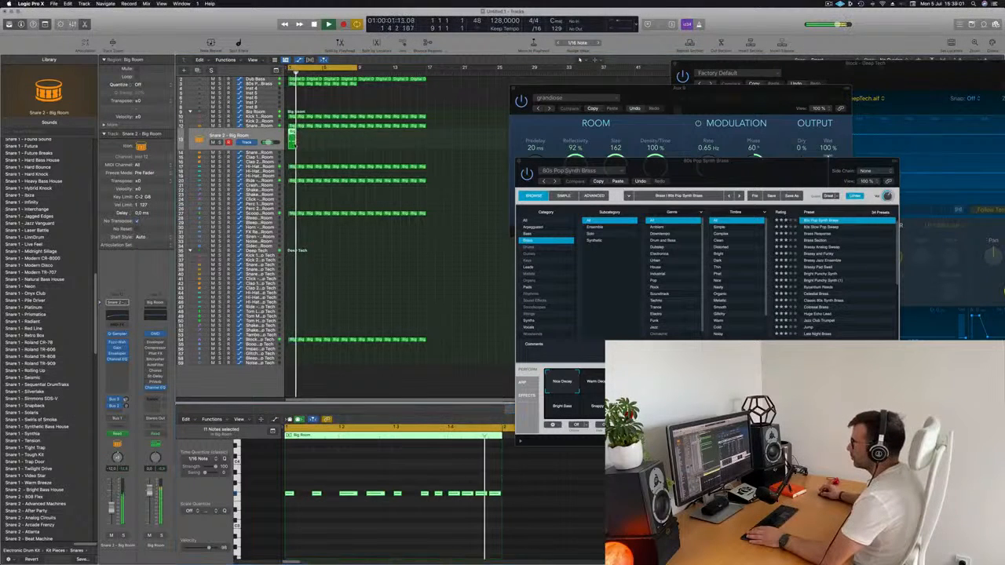
Move the copied region down to the Snare 3 - Big Room track and repeat it to fill sixteen bars
{"action": "left_click_drag", "start_coordinate": [291, 134], "coordinate": [294, 156]}
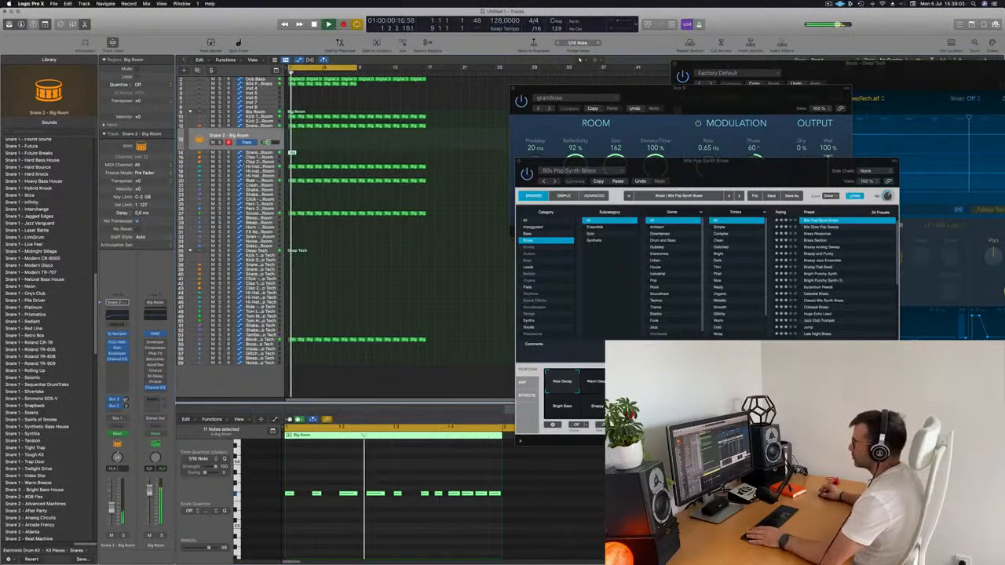
{"action": "left_click", "coordinate": [263, 153]}
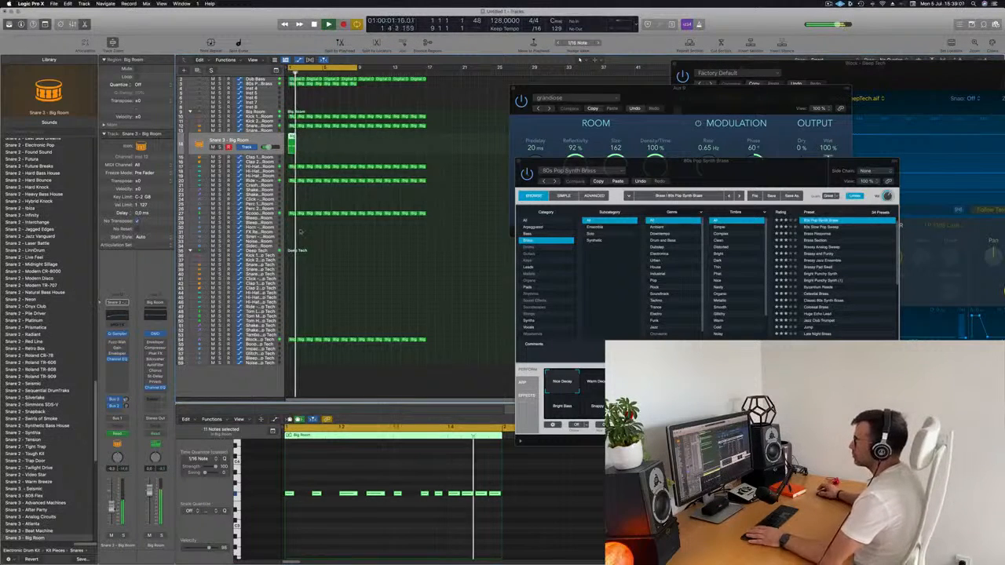
{"action": "key", "text": "super+r"}
{"action": "key", "text": "super+r"}
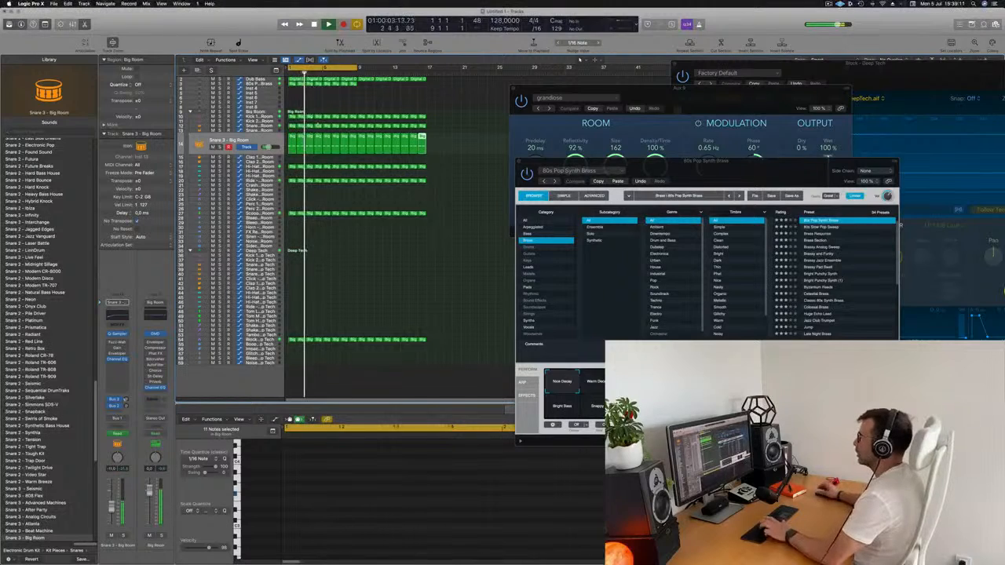
Repeat the 80s Pop Synth Brass track's eight regions to fill sixteen bars and hide the plug-in windows
{"action": "scroll", "coordinate": [256, 117], "scroll_direction": "up", "scroll_amount": 1}
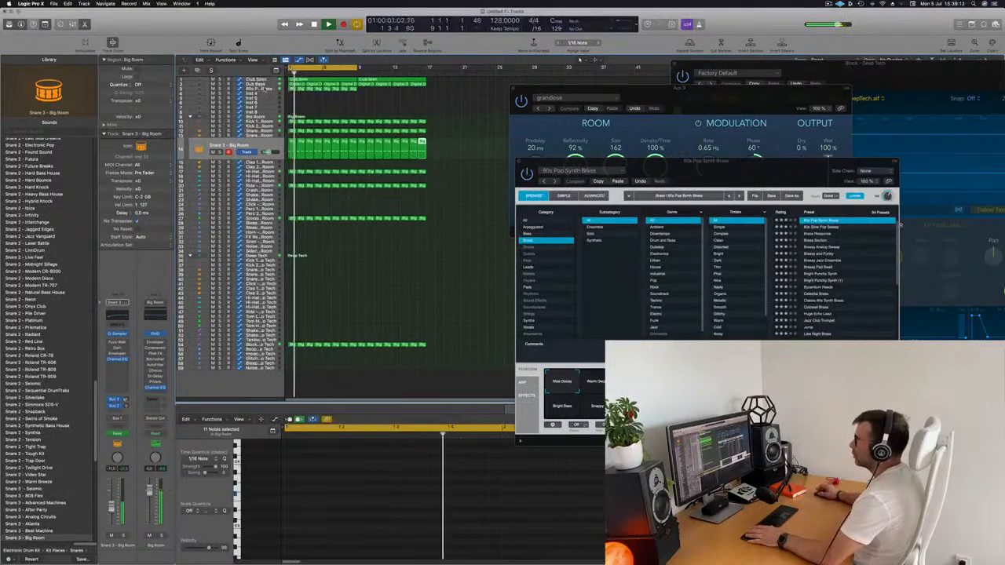
{"action": "left_click", "coordinate": [257, 88]}
{"action": "key", "text": "space"}
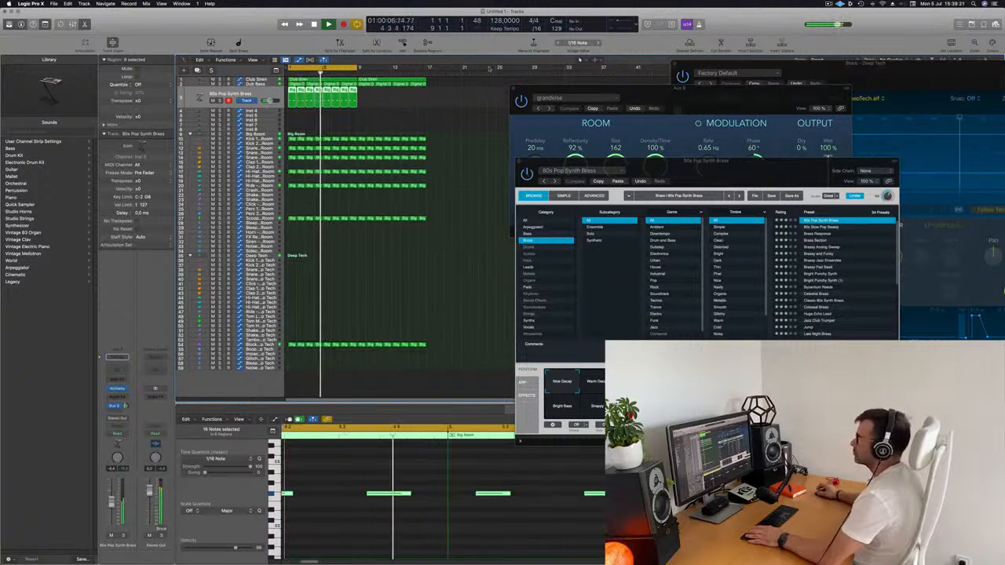
{"action": "left_click", "coordinate": [409, 109]}
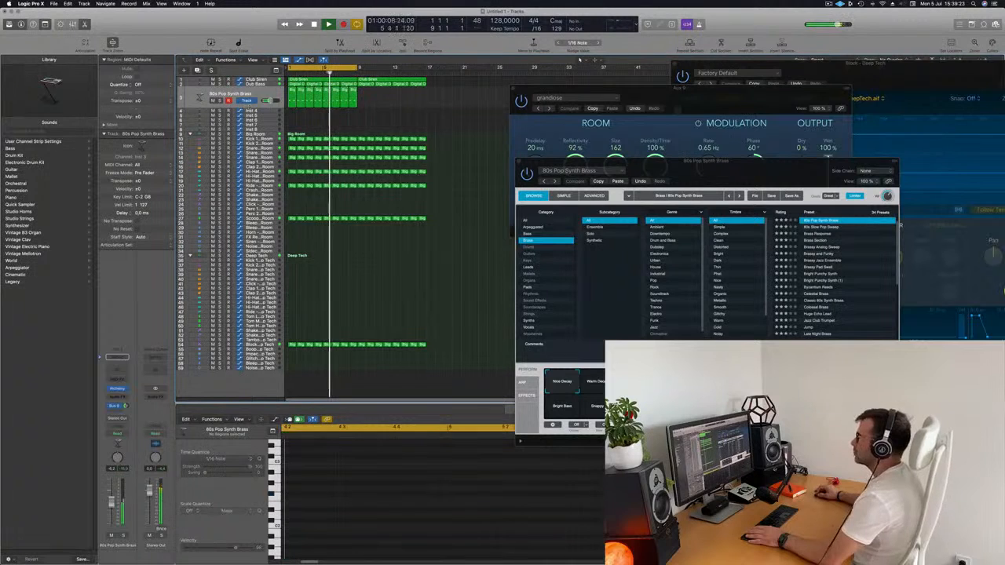
{"action": "left_click", "coordinate": [267, 95]}
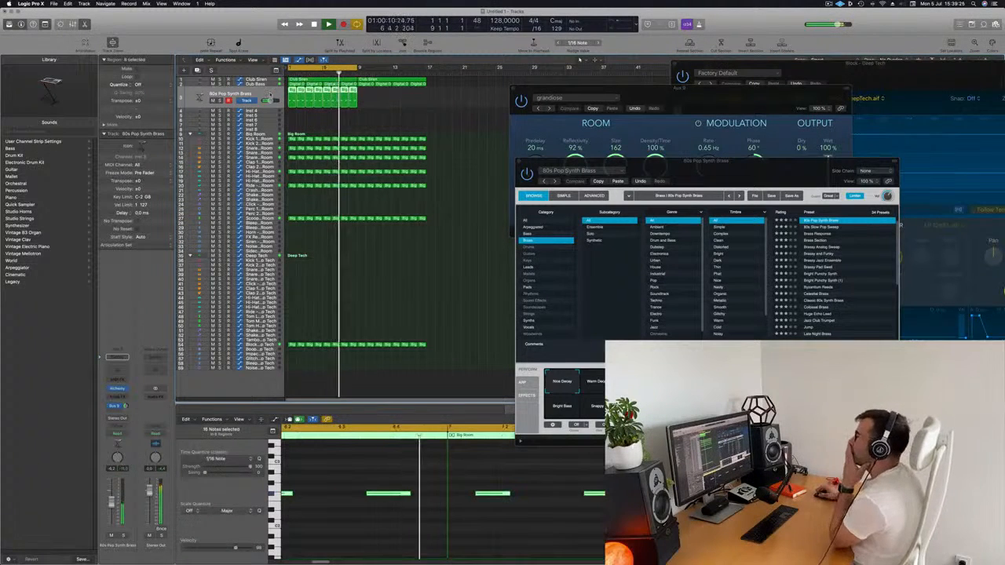
{"action": "key", "text": "super+r"}
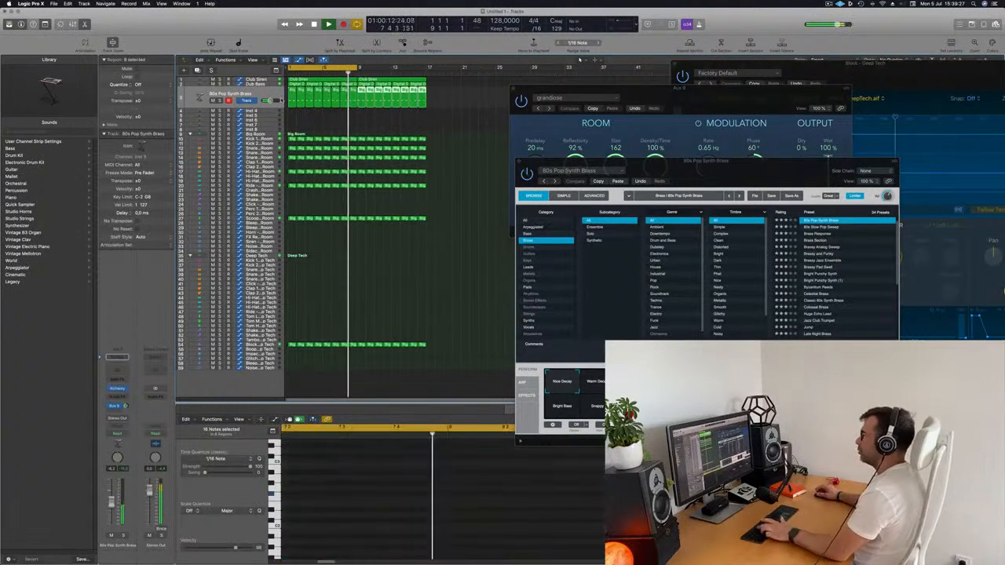
{"action": "key", "text": "v"}
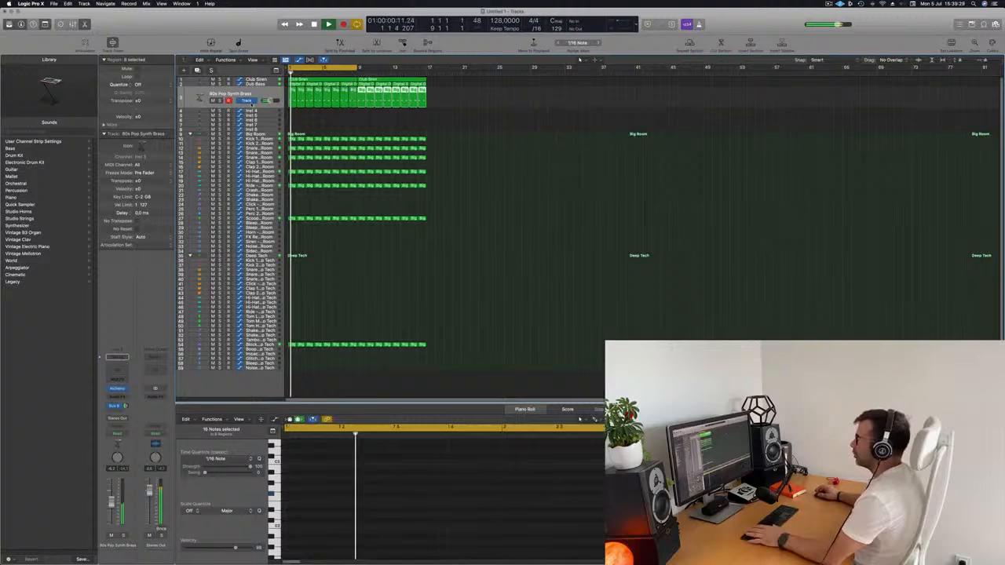
{"action": "left_click", "coordinate": [263, 96]}
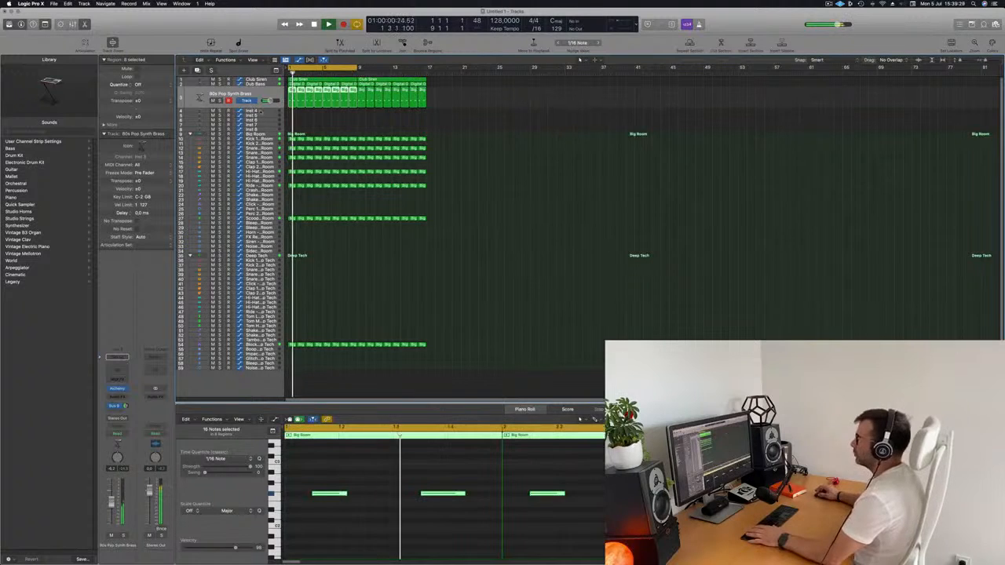
Load Alchemy's Analog Smooth preset from Strings on the Inst 4 track and play it with Musical Typing
{"action": "left_click", "coordinate": [259, 112]}
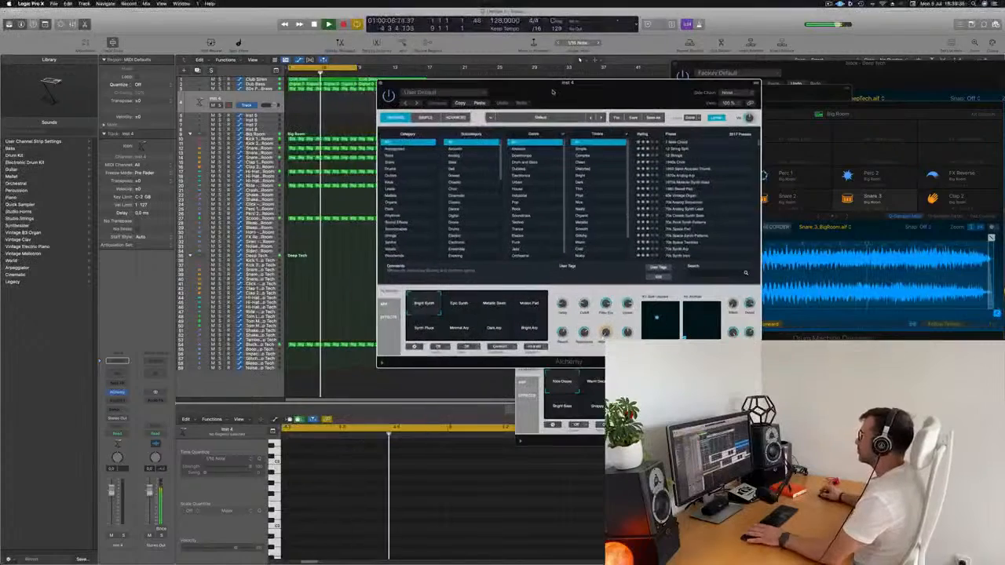
{"action": "left_click", "coordinate": [364, 238]}
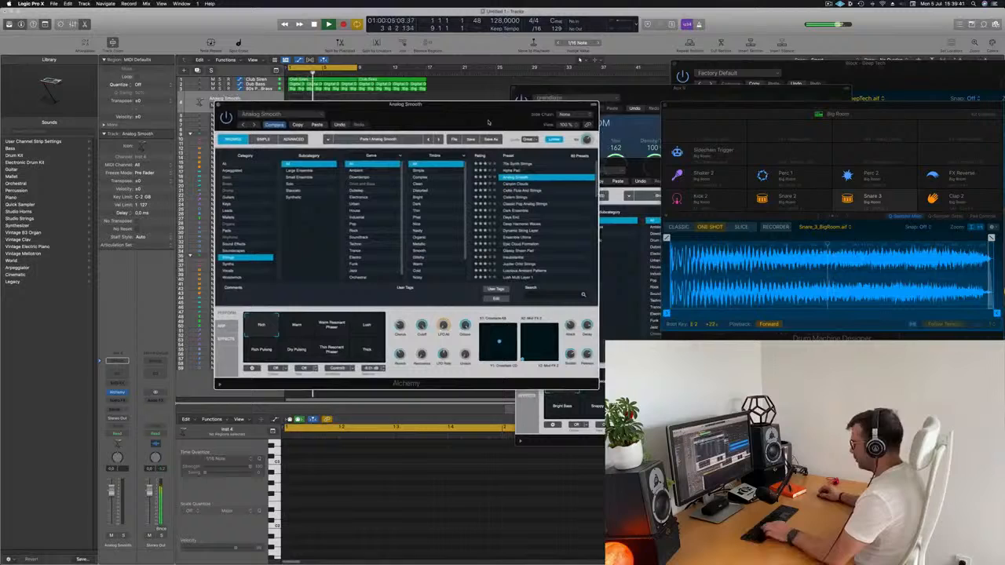
{"action": "key", "text": "super+k"}
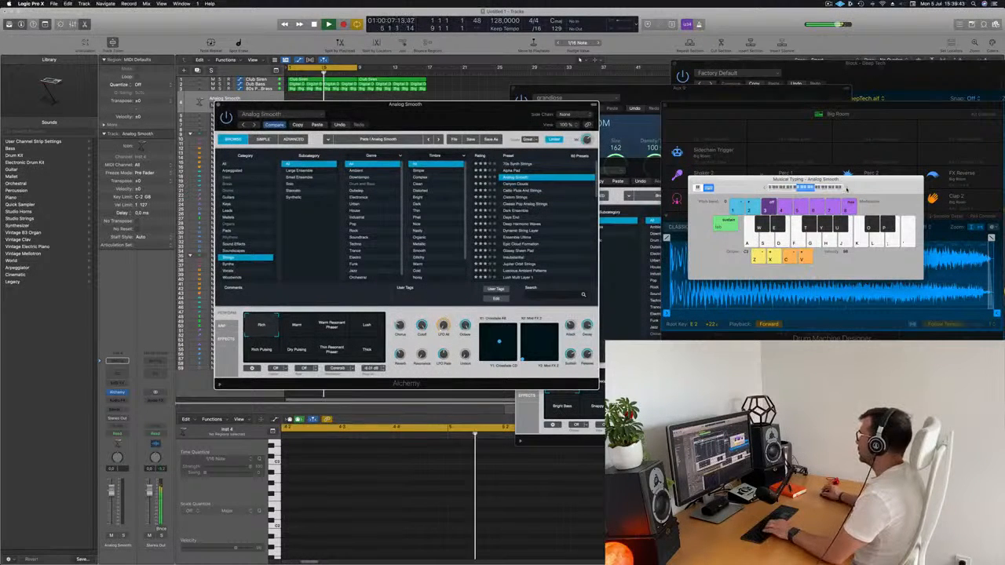
{"action": "left_click_drag", "start_coordinate": [525, 110], "coordinate": [541, 128]}
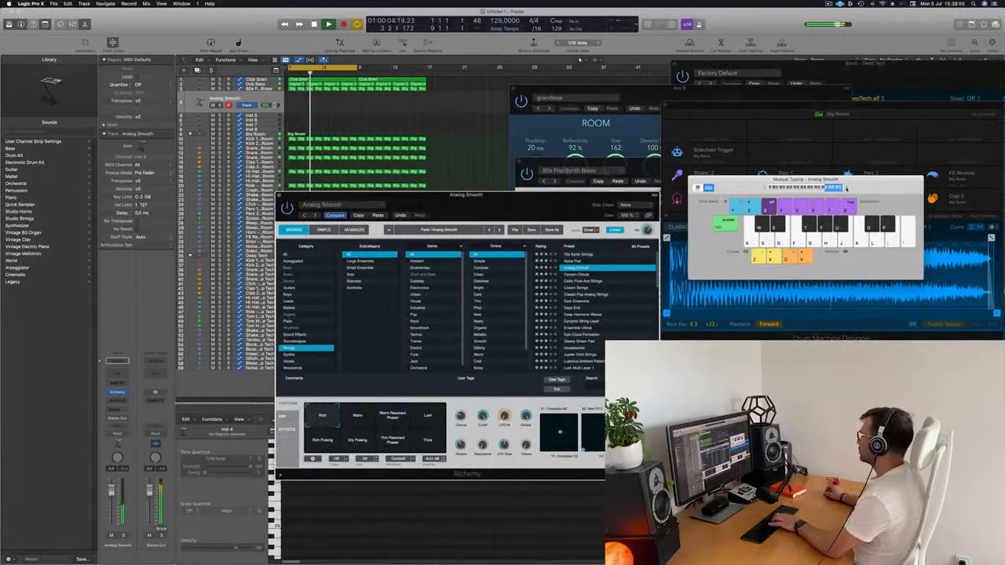
{"action": "left_click_drag", "start_coordinate": [608, 195], "coordinate": [667, 172]}
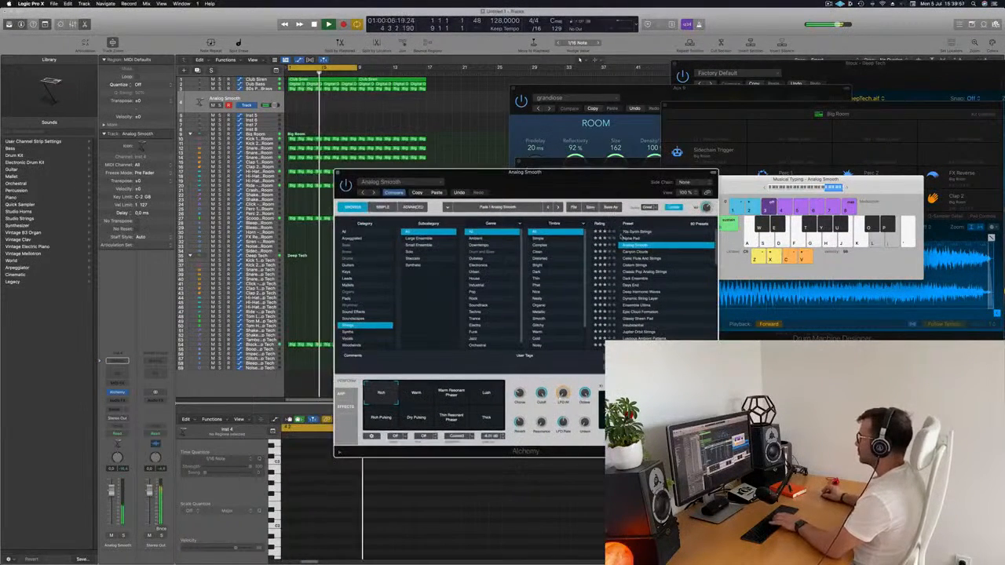
Audition the Alpha Pad preset in a lower octave with its Filtered and Gated 1 variations, and load Canyon Clouds instead
{"action": "left_click", "coordinate": [631, 239]}
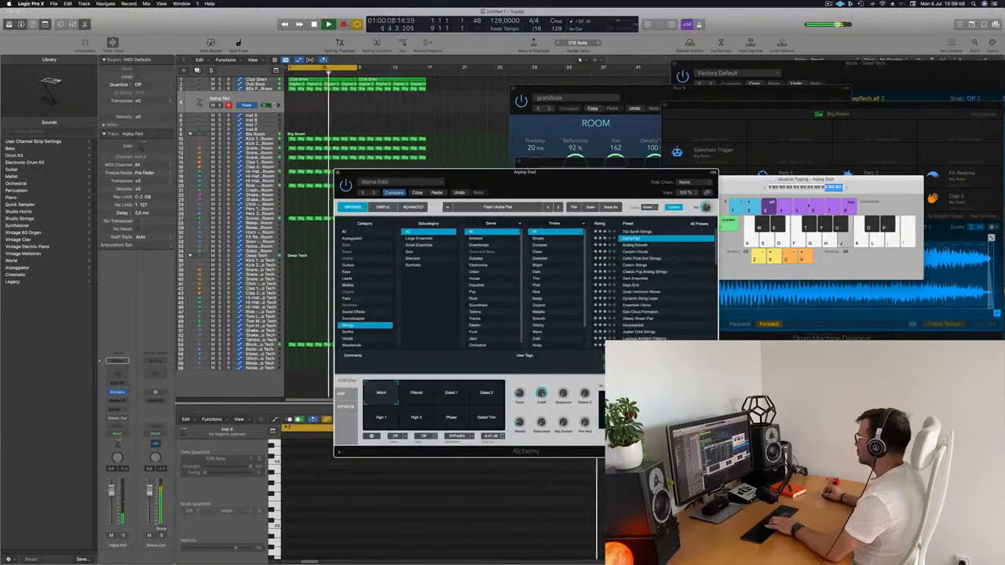
{"action": "left_click", "coordinate": [763, 188]}
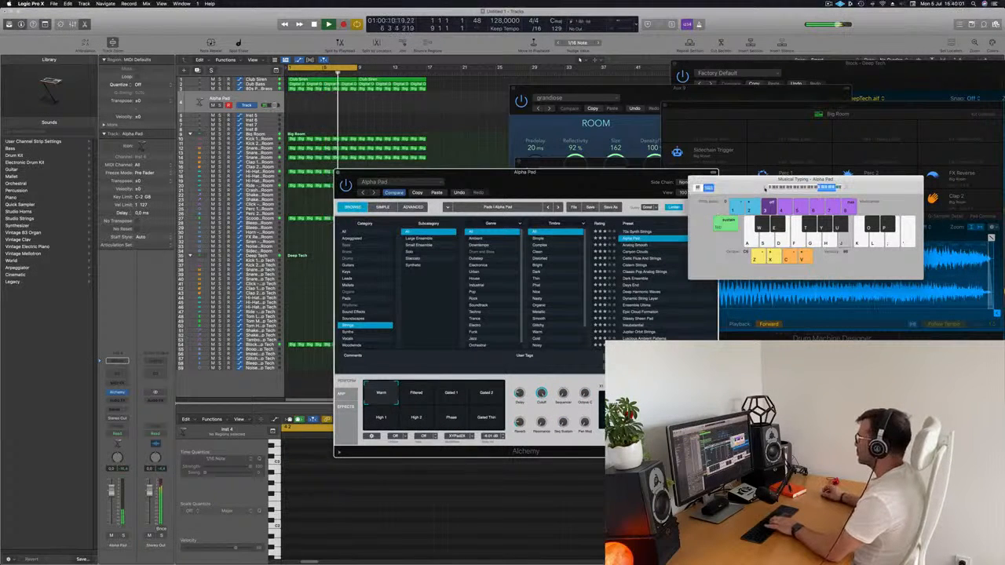
{"action": "left_click_drag", "start_coordinate": [622, 180], "coordinate": [632, 145]}
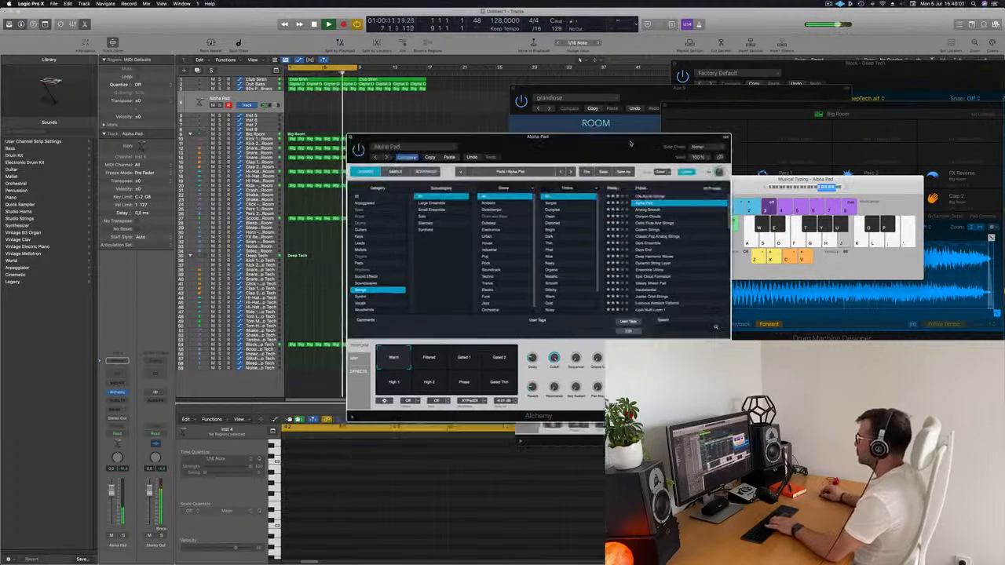
{"action": "left_click", "coordinate": [427, 358]}
{"action": "left_click", "coordinate": [468, 361]}
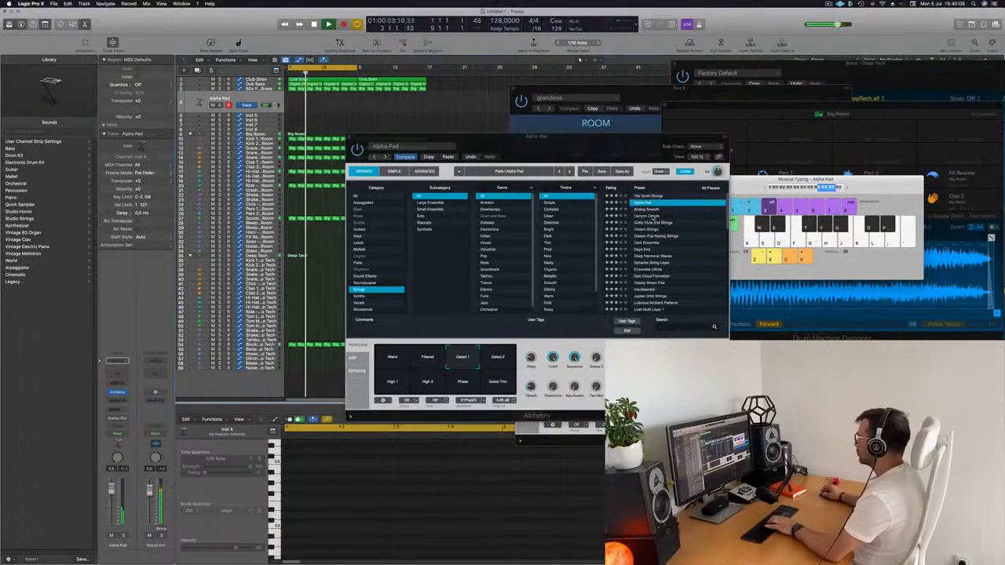
{"action": "left_click", "coordinate": [651, 217]}
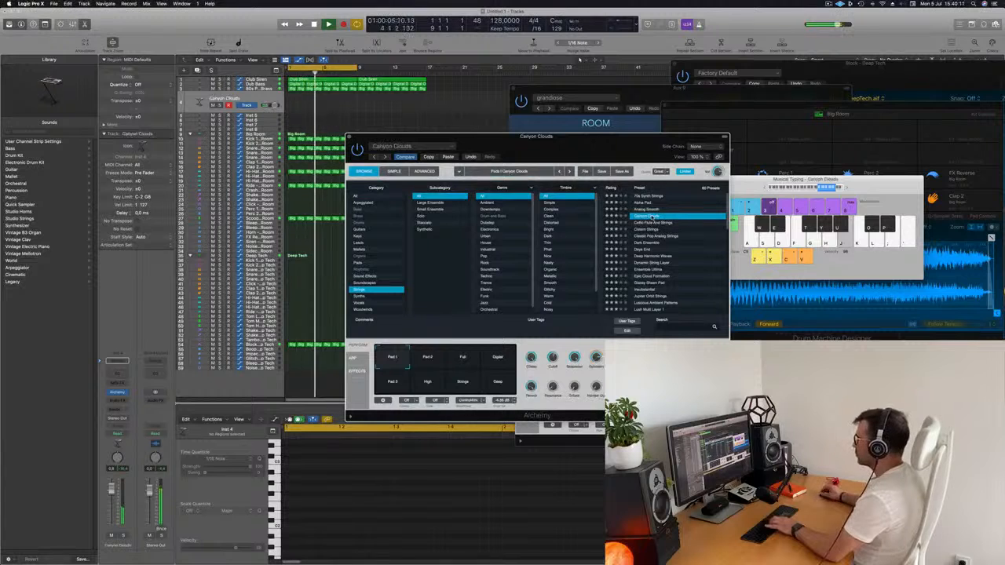
Move the Alchemy window aside and record two long notes on the Canyon Clouds track with Musical Typing
{"action": "left_click_drag", "start_coordinate": [565, 146], "coordinate": [839, 224]}
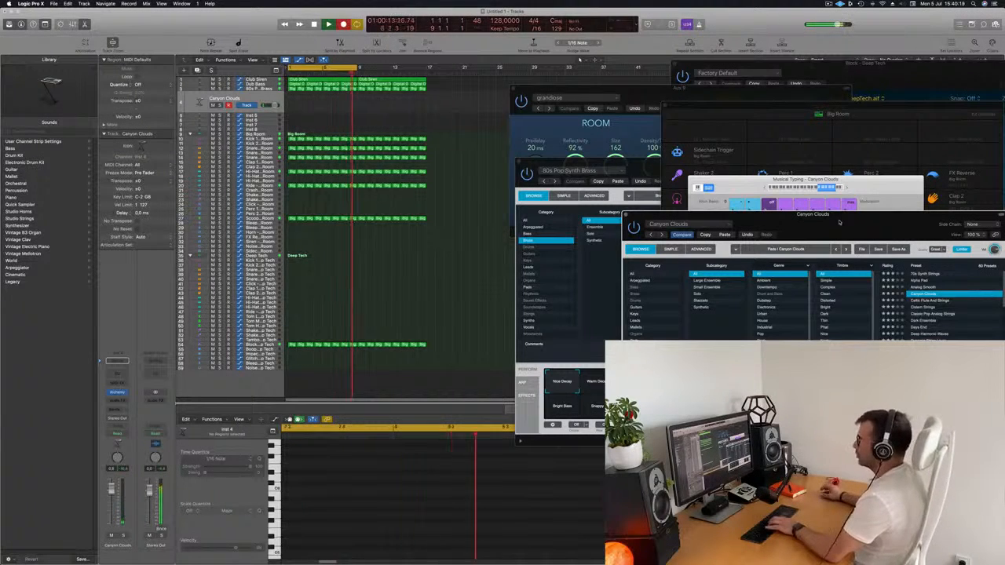
{"action": "key", "text": "j"}
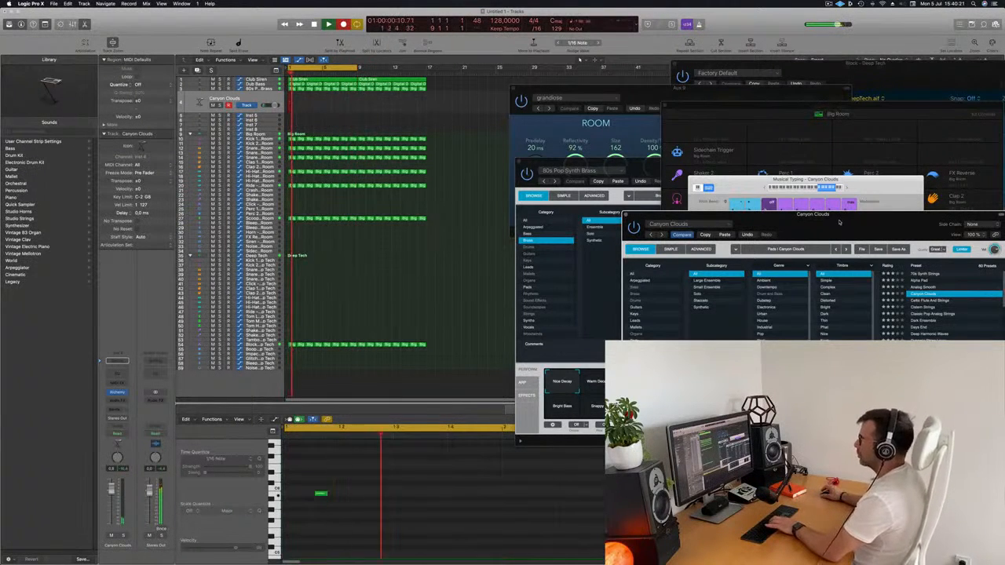
{"action": "key", "text": "j"}
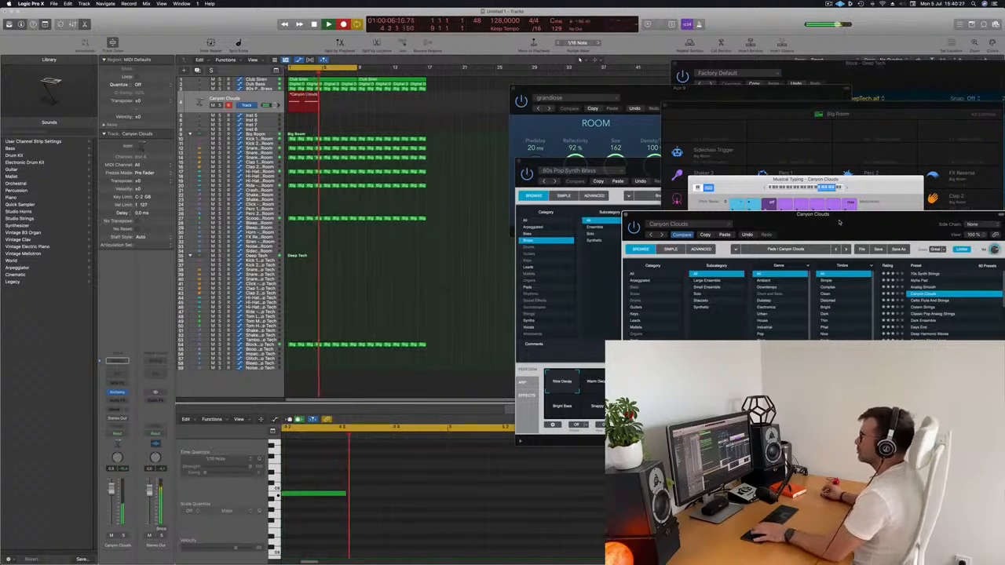
{"action": "key", "text": "space"}
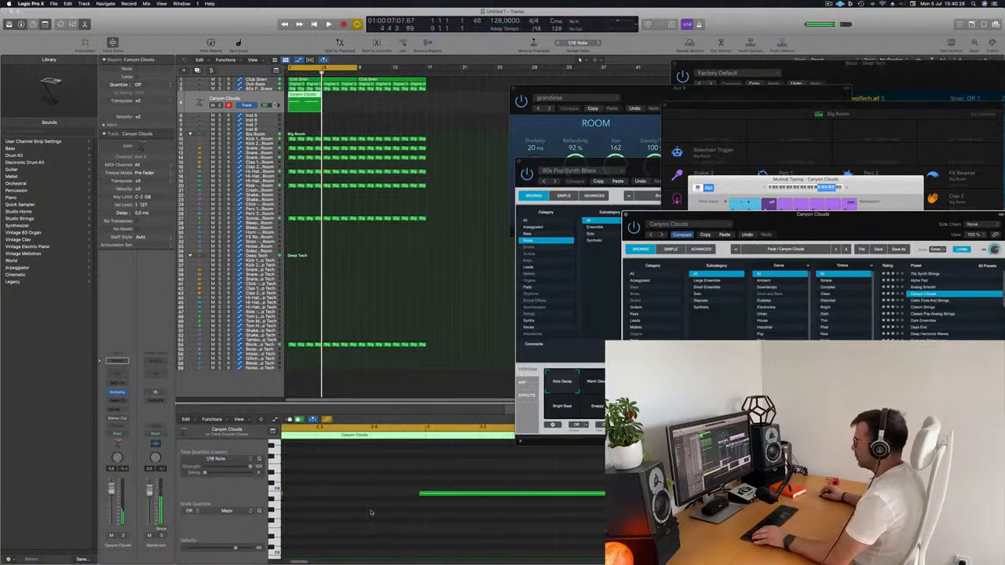
Align the two Canyon Clouds notes to bars 1 and 3 in the Piano Roll and shorten the second note
{"action": "scroll", "coordinate": [377, 511], "scroll_direction": "left", "scroll_amount": 4}
{"action": "scroll", "coordinate": [381, 509], "scroll_direction": "down", "scroll_amount": 3}
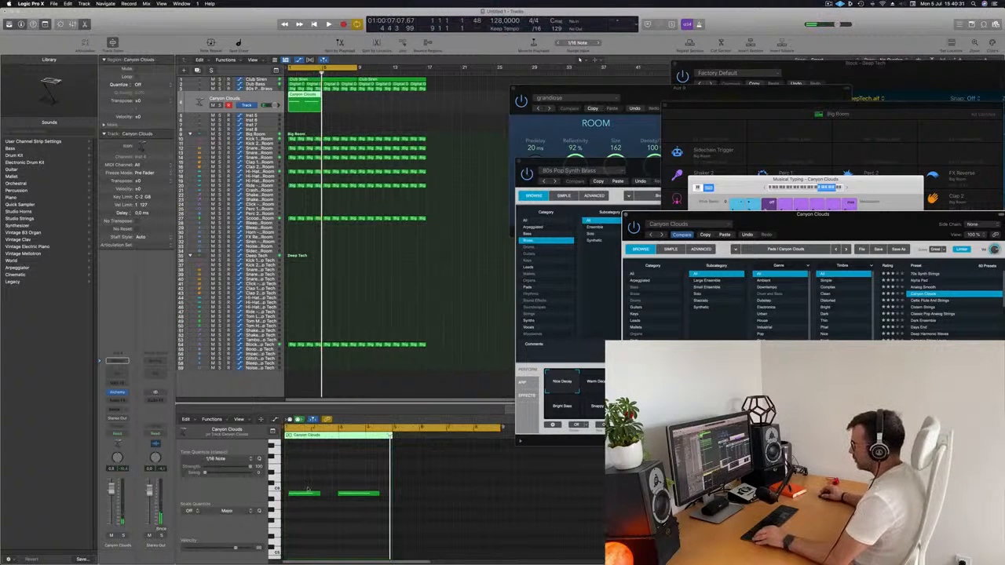
{"action": "left_click", "coordinate": [306, 493]}
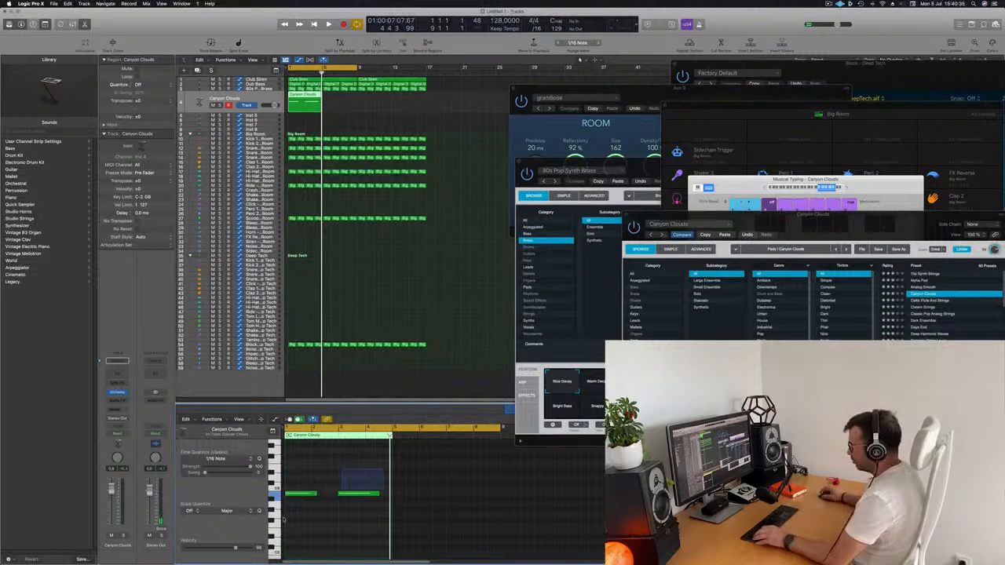
{"action": "left_click_drag", "start_coordinate": [282, 521], "coordinate": [282, 517]}
{"action": "scroll", "coordinate": [306, 513], "scroll_direction": "up", "scroll_amount": 3}
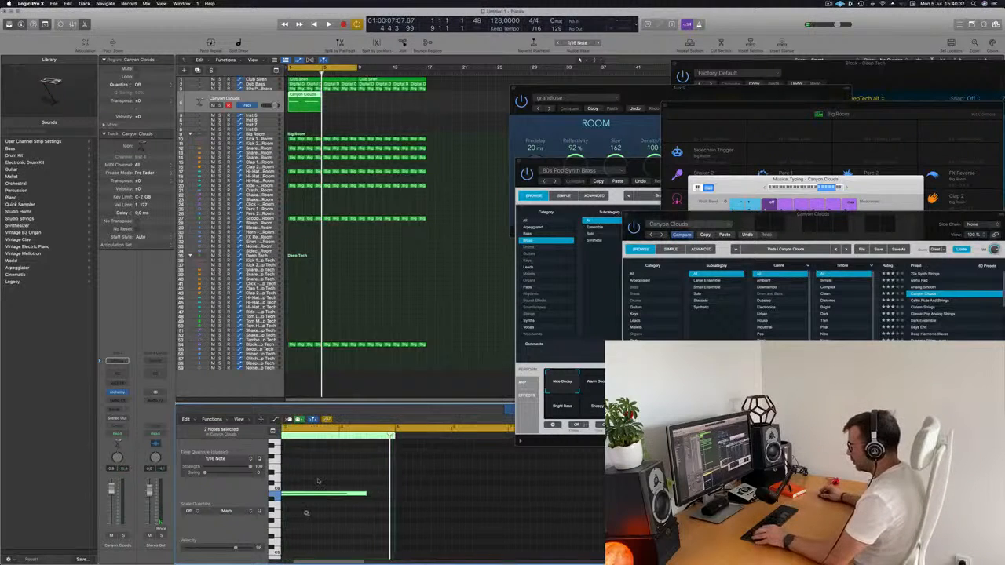
{"action": "scroll", "coordinate": [396, 528], "scroll_direction": "left", "scroll_amount": 2}
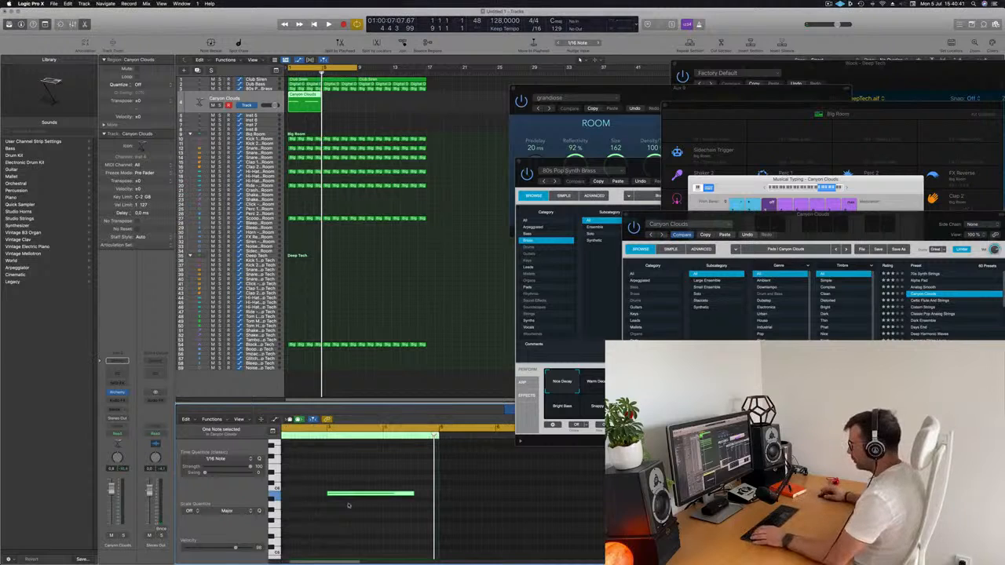
{"action": "key", "text": "space"}
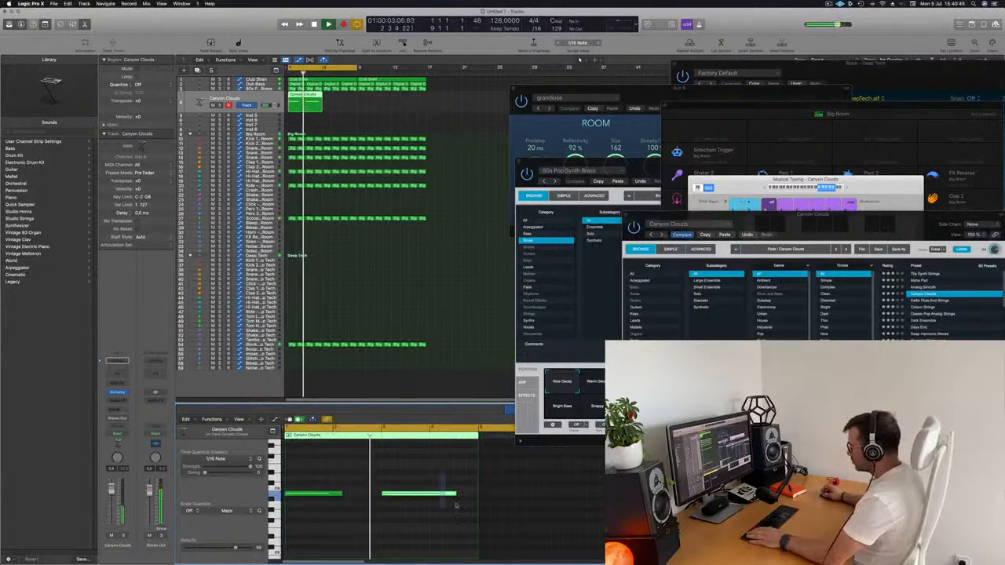
{"action": "left_click_drag", "start_coordinate": [456, 506], "coordinate": [463, 507]}
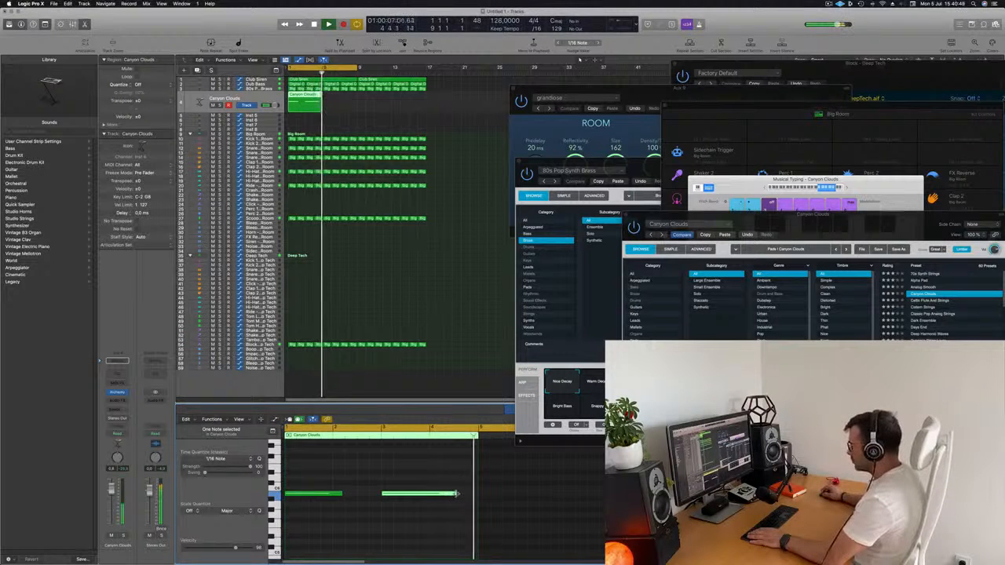
{"action": "left_click_drag", "start_coordinate": [456, 494], "coordinate": [442, 494]}
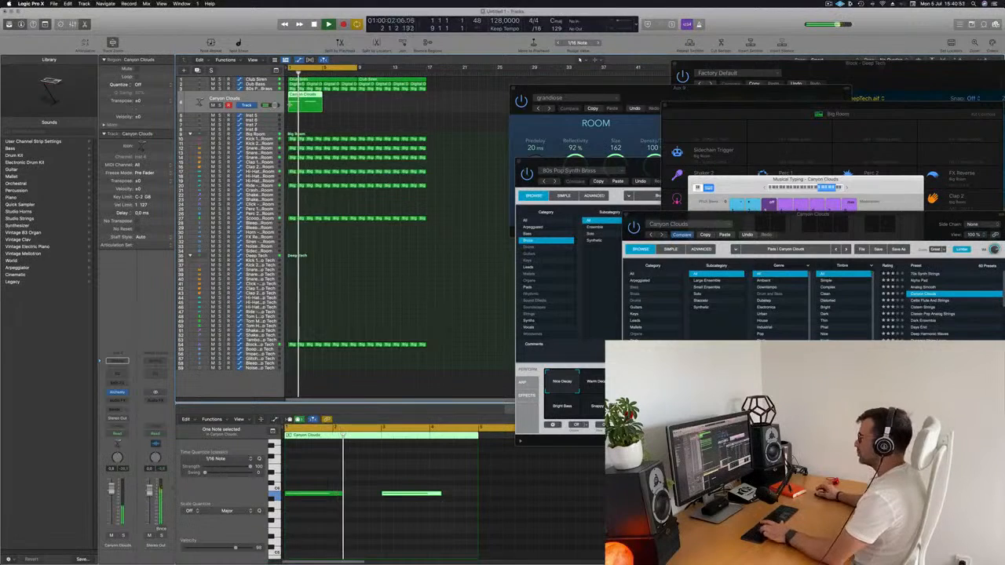
Repeat the four-bar Canyon Clouds region three times to fill sixteen bars
{"action": "key", "text": "super+r"}
{"action": "key", "text": "super+r"}
{"action": "key", "text": "super+r"}
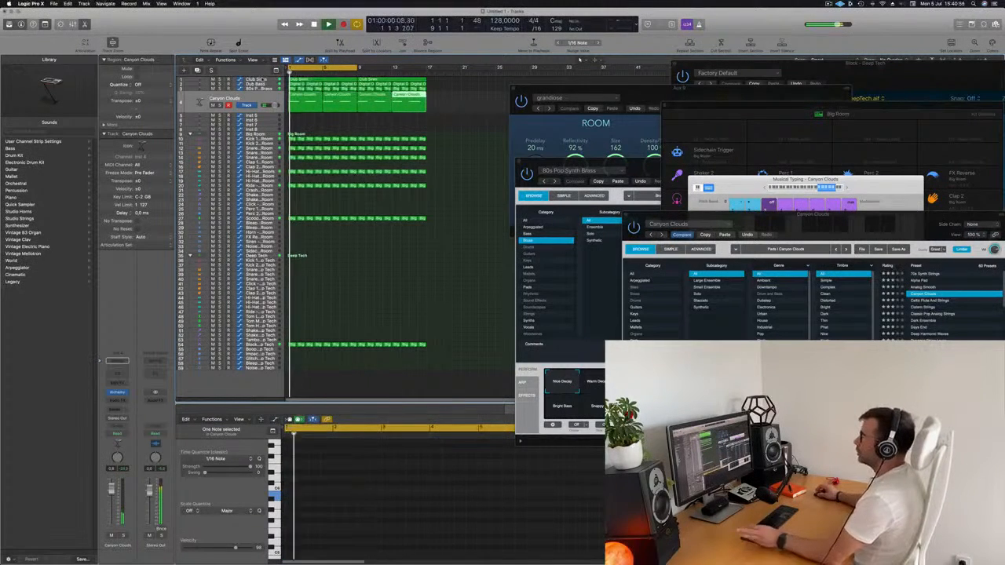
Mute the Club Siren track and clear the region selection
{"action": "left_click", "coordinate": [263, 79]}
{"action": "left_click", "coordinate": [213, 91]}
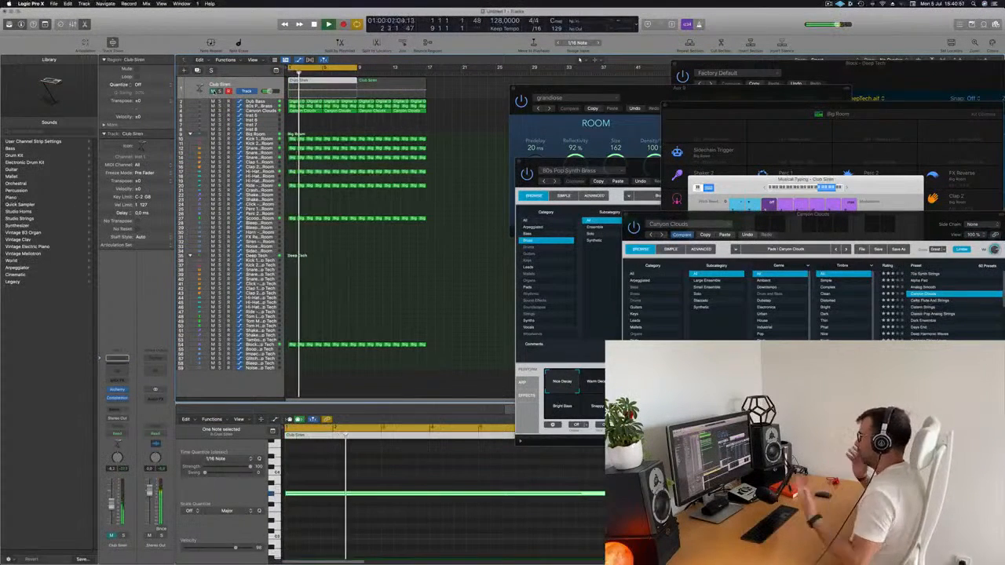
{"action": "scroll", "coordinate": [461, 179], "scroll_direction": "up", "scroll_amount": 3}
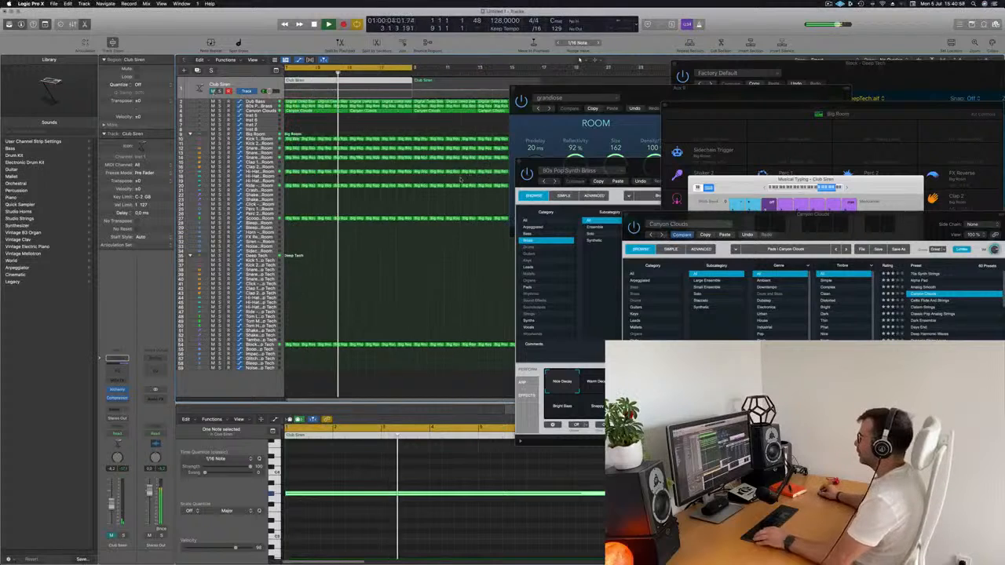
{"action": "scroll", "coordinate": [461, 180], "scroll_direction": "up", "scroll_amount": 3}
{"action": "scroll", "coordinate": [431, 194], "scroll_direction": "down", "scroll_amount": 4}
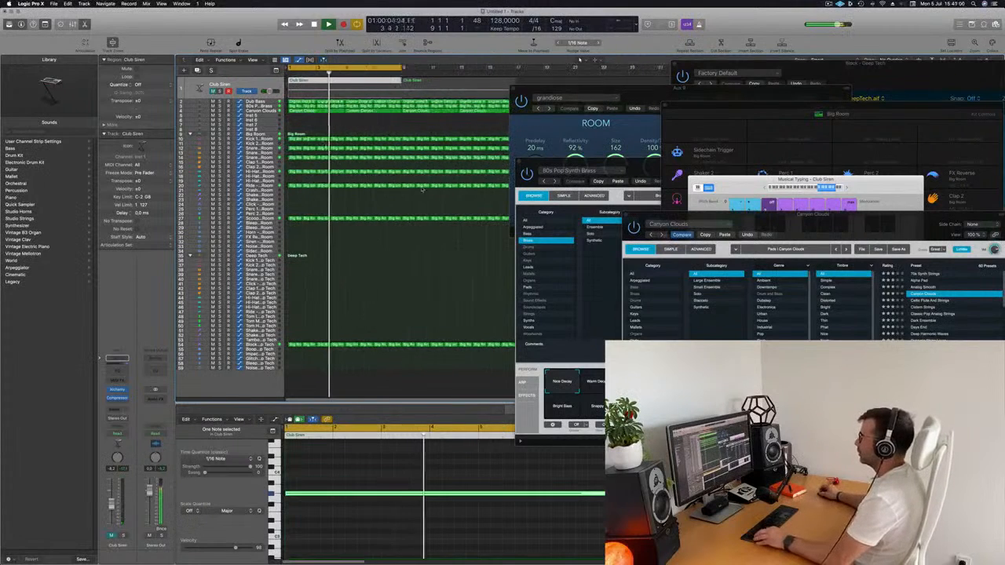
{"action": "left_click", "coordinate": [351, 130]}
{"action": "scroll", "coordinate": [351, 129], "scroll_direction": "down", "scroll_amount": 3}
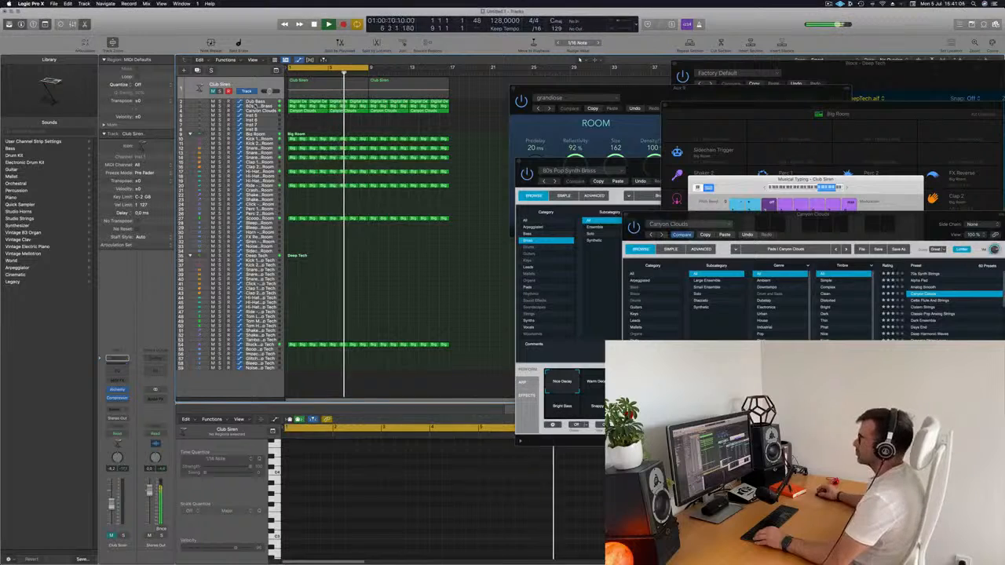
Duplicate the Dub Bass track with its settings and copy its first Digital Deep Bass region onto the new track
{"action": "left_click", "coordinate": [256, 102]}
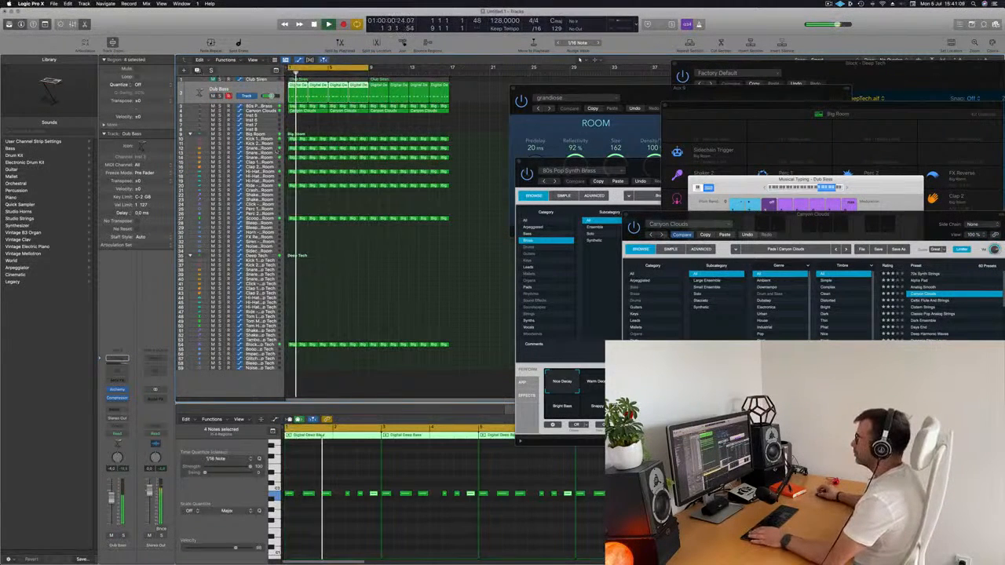
{"action": "key", "text": "super+d"}
{"action": "key", "text": "space"}
{"action": "left_click", "coordinate": [293, 84]}
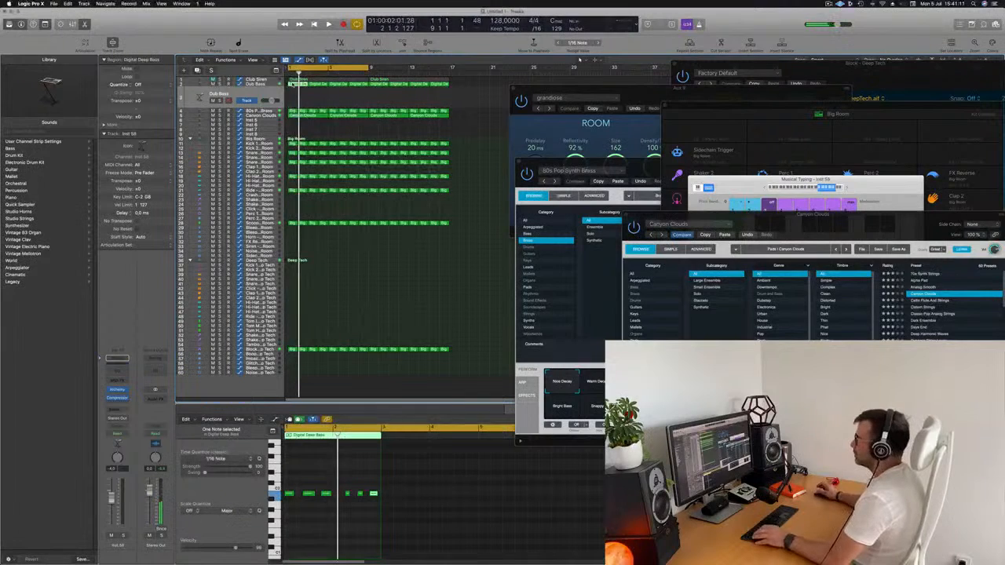
{"action": "left_click_drag", "start_coordinate": [294, 84], "coordinate": [296, 94]}
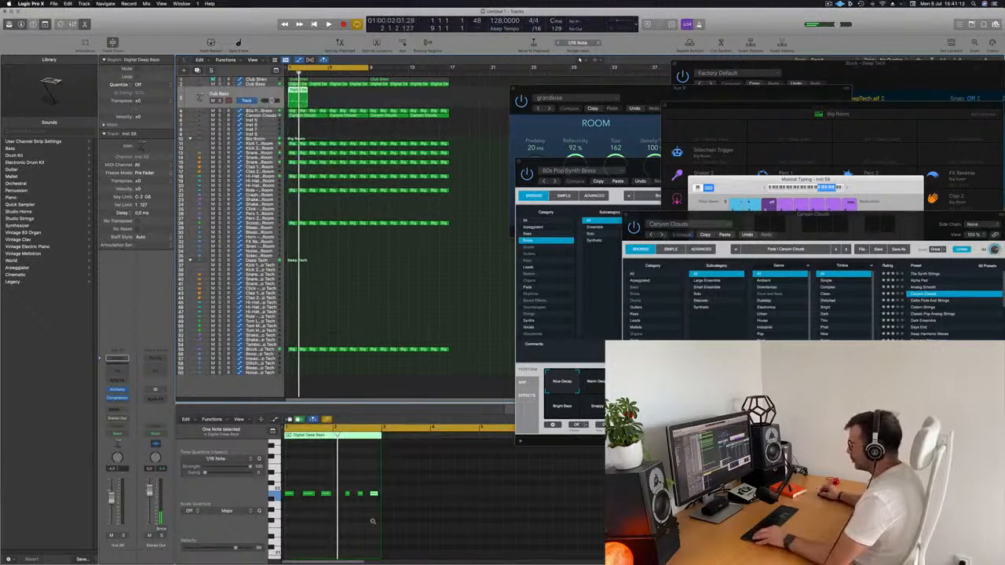
Shorten the copied region's notes, duplicate each beside the original, and shift the last group to start at bar 2, making a twelve-note pattern
{"action": "scroll", "coordinate": [373, 521], "scroll_direction": "right", "scroll_amount": 5}
{"action": "left_click_drag", "start_coordinate": [293, 479], "coordinate": [371, 496]}
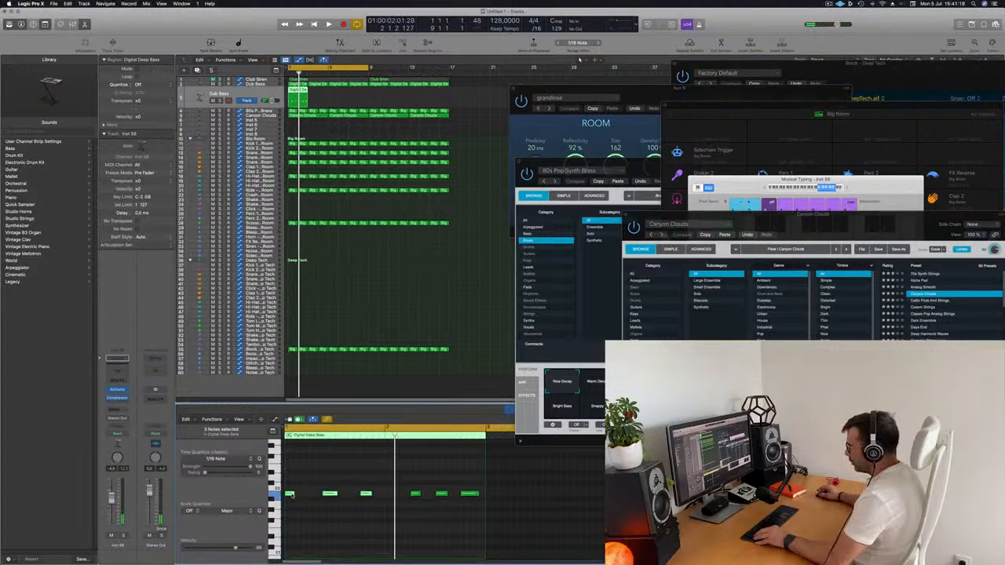
{"action": "left_click_drag", "start_coordinate": [292, 495], "coordinate": [346, 499]}
{"action": "left_click_drag", "start_coordinate": [354, 489], "coordinate": [492, 513]}
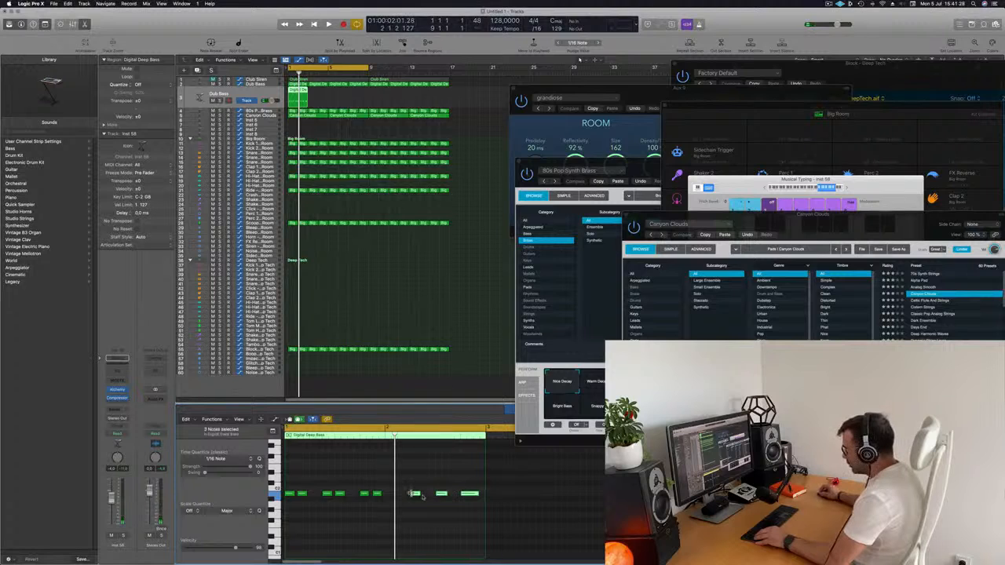
{"action": "left_click_drag", "start_coordinate": [415, 494], "coordinate": [392, 498]}
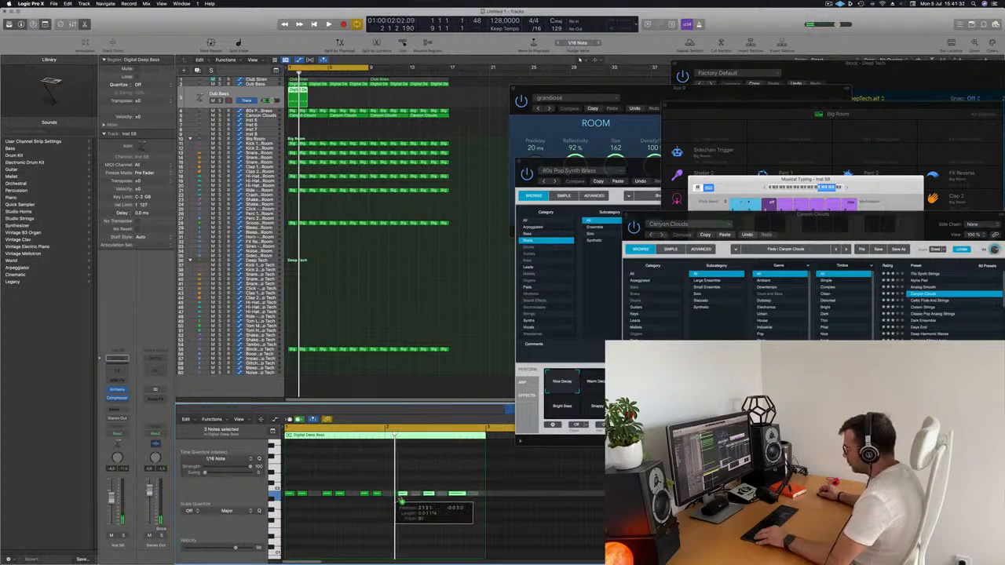
{"action": "left_click_drag", "start_coordinate": [402, 496], "coordinate": [469, 494]}
{"action": "key", "text": "space"}
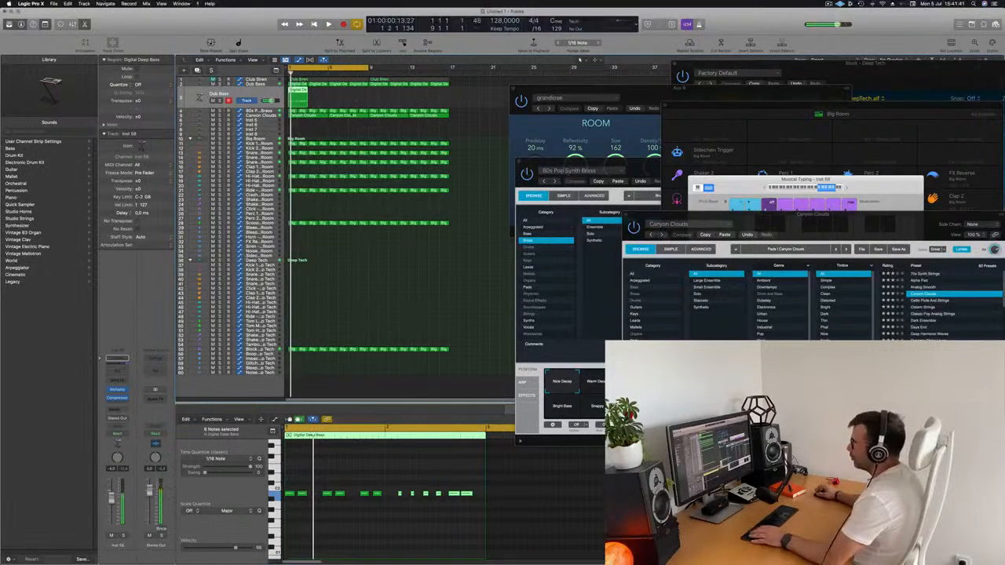
Repeat the edited Digital Deep Bass region on the duplicated track until it fills sixteen bars
{"action": "key", "text": "super+r"}
{"action": "key", "text": "super+r"}
{"action": "key", "text": "super+r"}
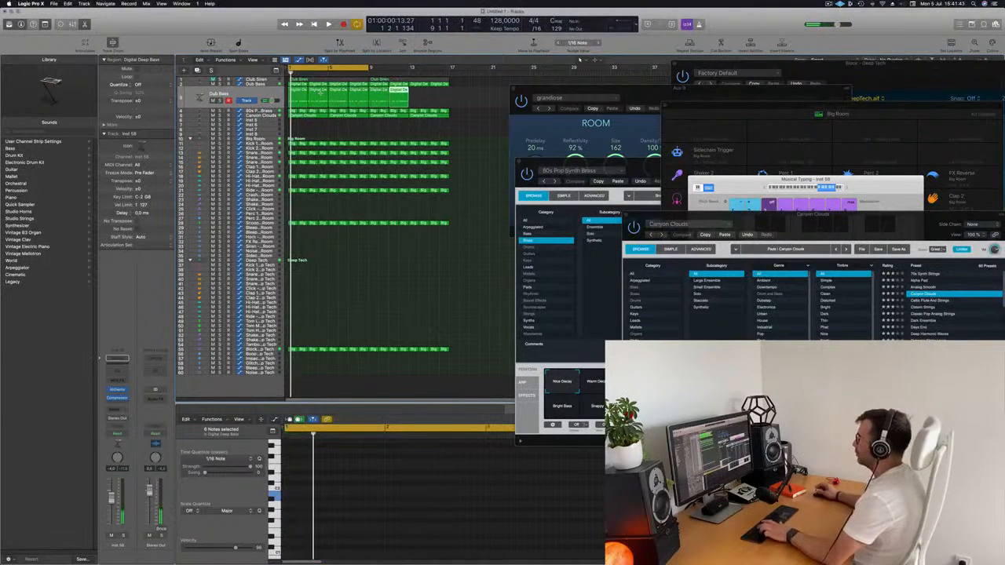
{"action": "key", "text": "super+r"}
{"action": "key", "text": "super+r"}
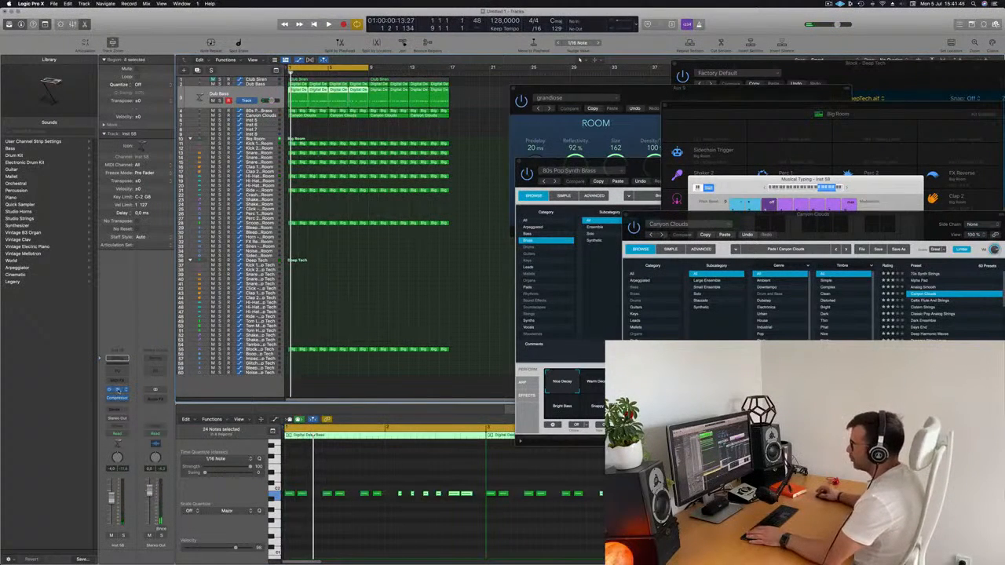
Load Alchemy's 70s Classic Synth Bass preset on the duplicated bass track and play the pattern
{"action": "left_click", "coordinate": [118, 391]}
{"action": "left_click_drag", "start_coordinate": [521, 95], "coordinate": [550, 84]}
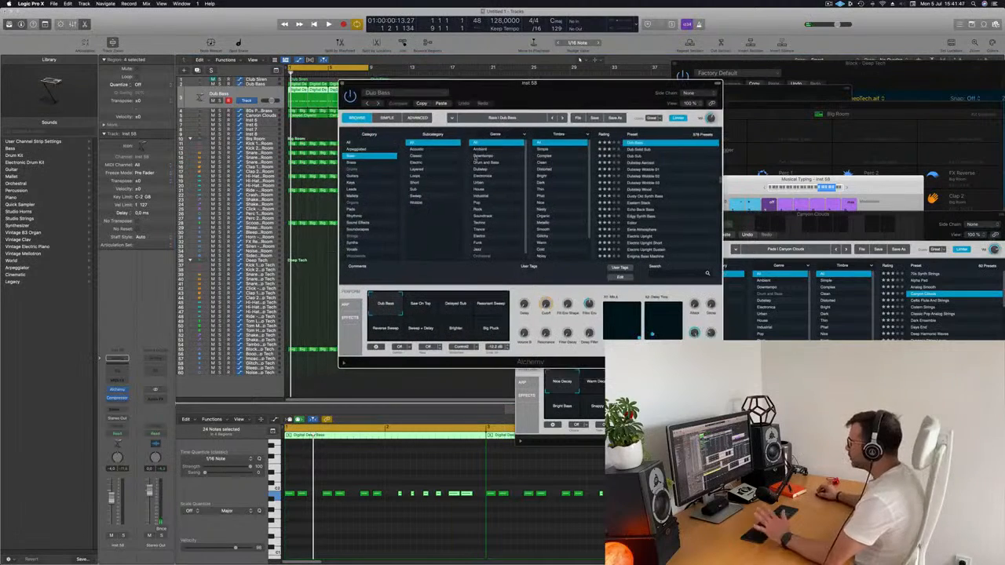
{"action": "scroll", "coordinate": [674, 204], "scroll_direction": "up", "scroll_amount": 10}
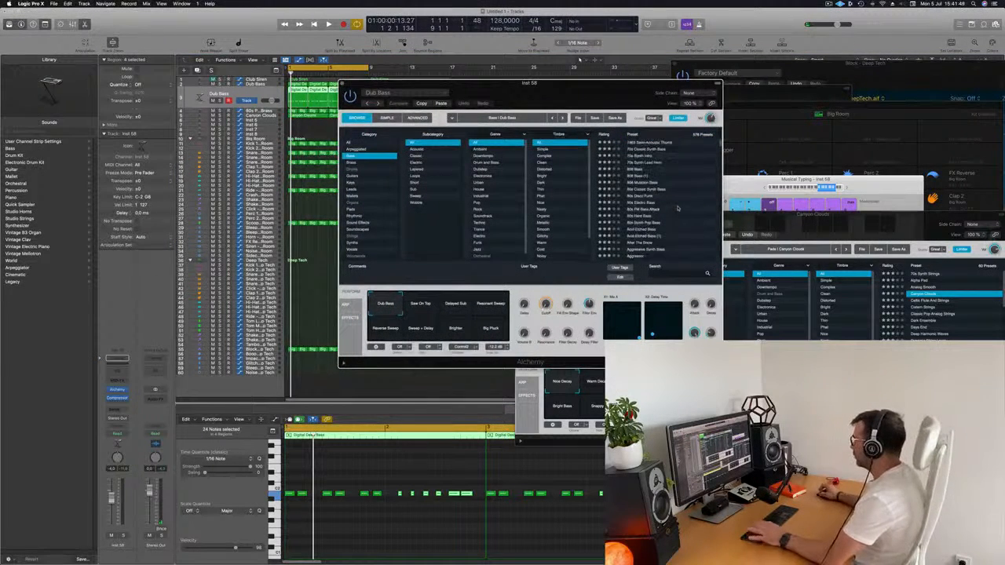
{"action": "left_click", "coordinate": [652, 150]}
{"action": "left_click_drag", "start_coordinate": [597, 83], "coordinate": [674, 74]}
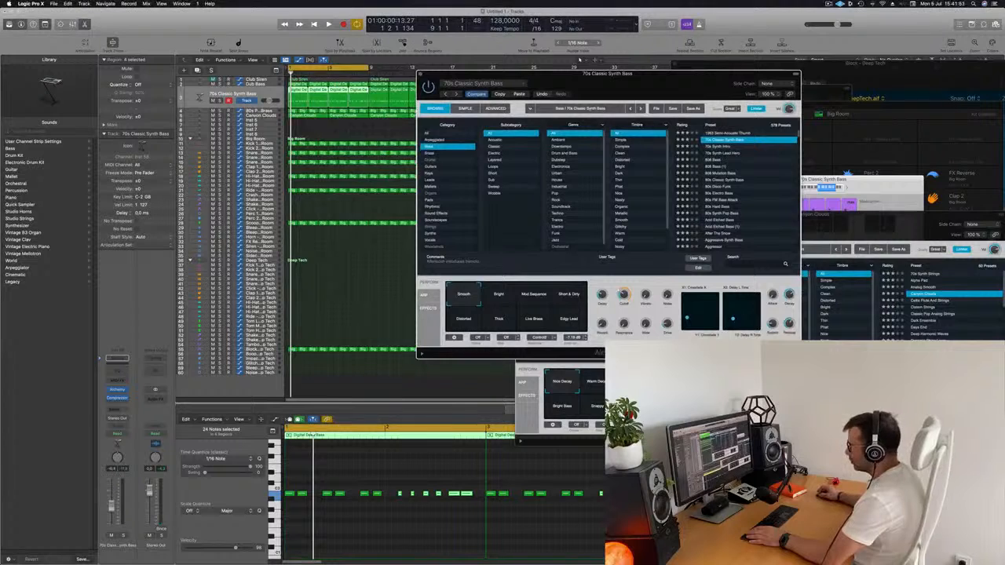
{"action": "left_click", "coordinate": [337, 519]}
{"action": "key", "text": "space"}
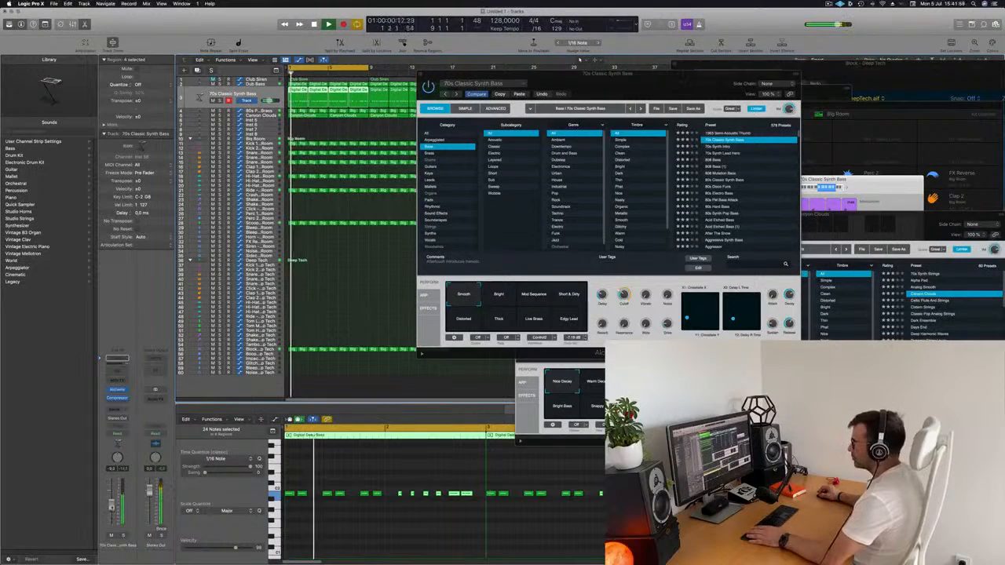
{"action": "mouse_move", "coordinate": [593, 75]}
{"action": "left_mouse_down"}
{"action": "mouse_move", "coordinate": [452, 185]}
{"action": "mouse_move", "coordinate": [612, 82]}
{"action": "left_mouse_up"}
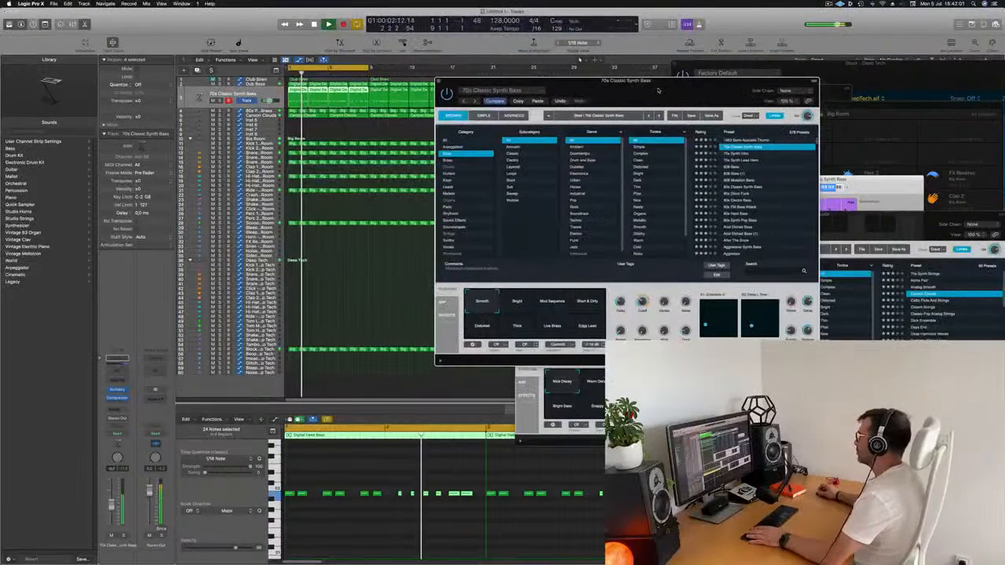
Audition the preset's Bright, Mod Sequence, Short & Dirty and Distorted variations, choose Edgy Lead, move Alchemy aside and stop playback
{"action": "left_click", "coordinate": [518, 307]}
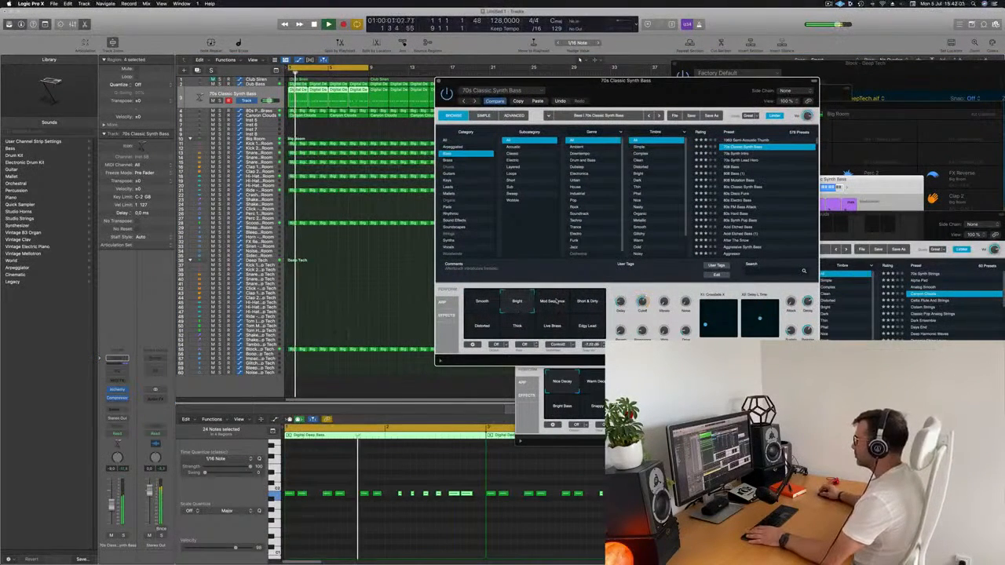
{"action": "left_click", "coordinate": [552, 307]}
{"action": "left_click", "coordinate": [587, 308]}
{"action": "left_click", "coordinate": [588, 330]}
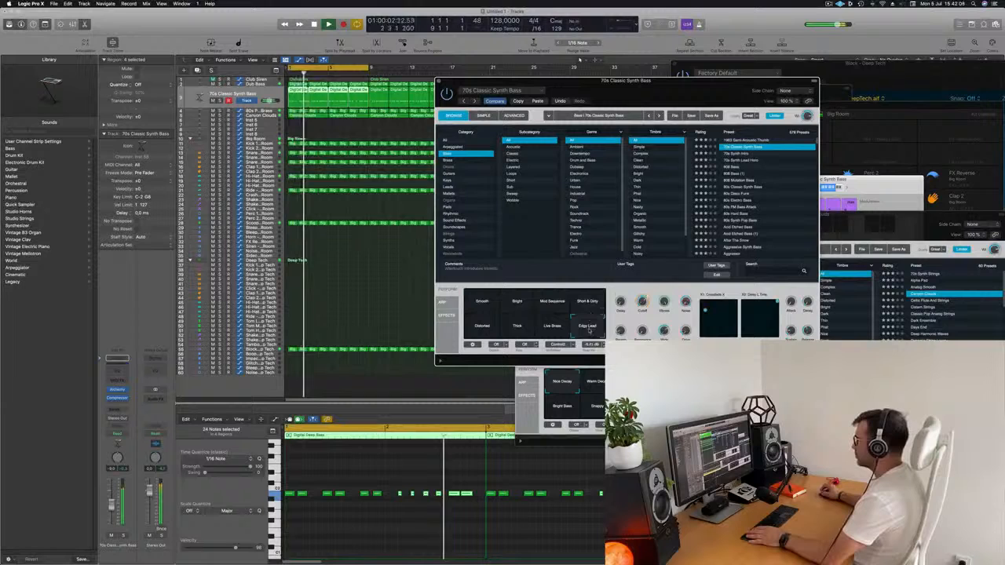
{"action": "left_click", "coordinate": [483, 330]}
{"action": "left_click", "coordinate": [587, 330]}
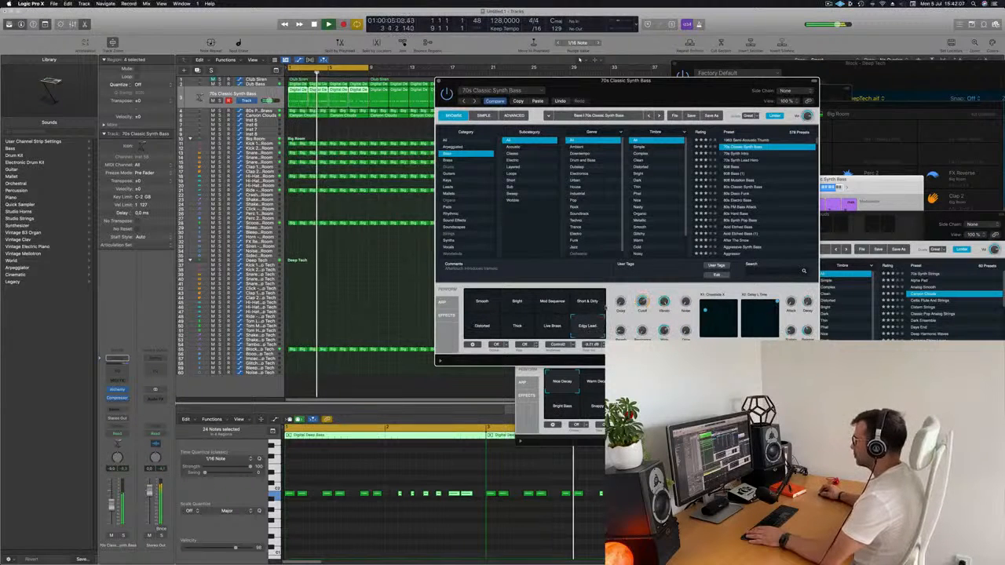
{"action": "left_click_drag", "start_coordinate": [690, 91], "coordinate": [545, 43]}
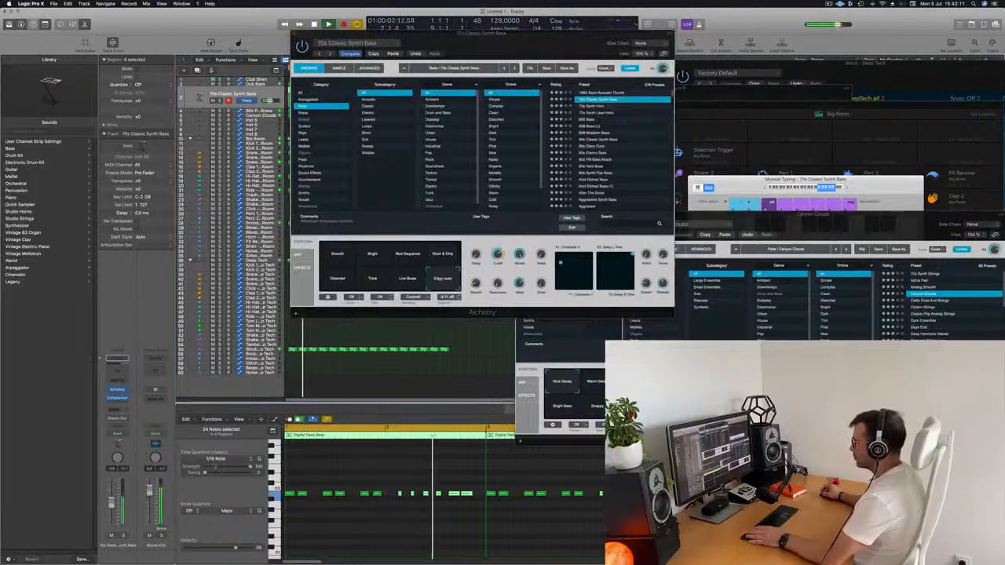
{"action": "key", "text": "space"}
{"action": "left_click", "coordinate": [377, 540]}
{"action": "scroll", "coordinate": [371, 538], "scroll_direction": "down", "scroll_amount": 5}
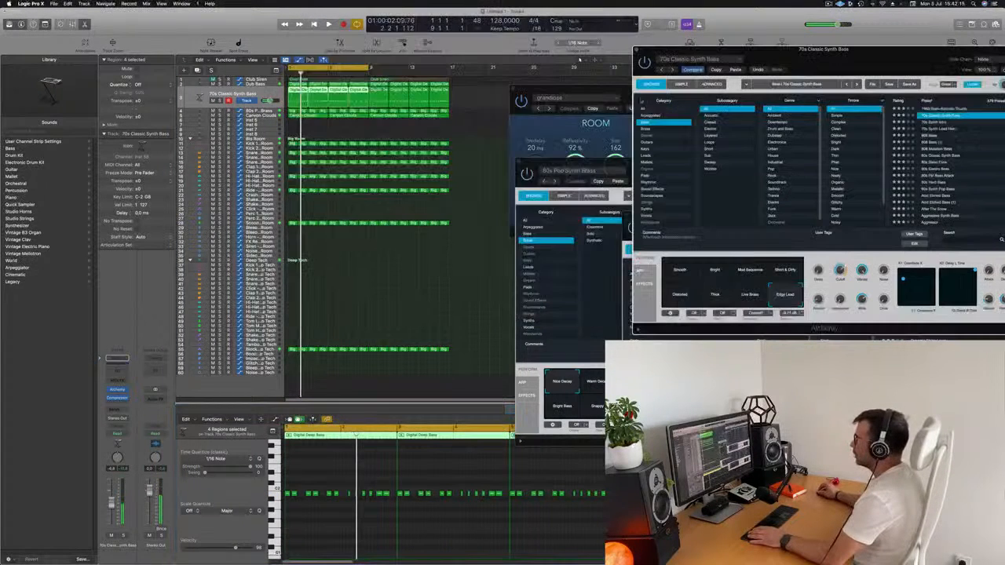
Delete the repeated regions on the synth bass track, leaving the first one at bar 1, and undo its accidental move
{"action": "left_click_drag", "start_coordinate": [508, 96], "coordinate": [317, 377]}
{"action": "key", "text": "Delete"}
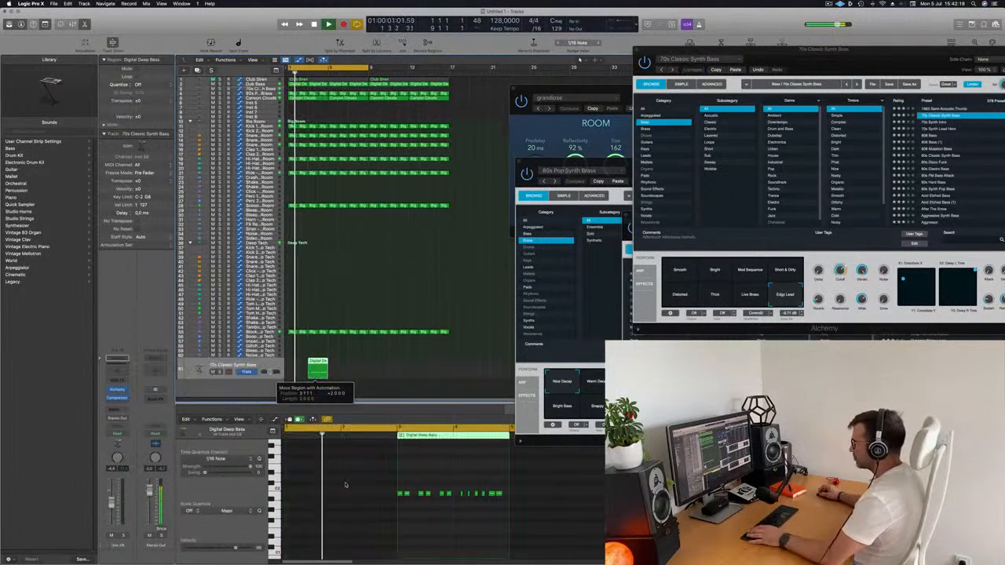
{"action": "key", "text": "space"}
{"action": "key", "text": "space"}
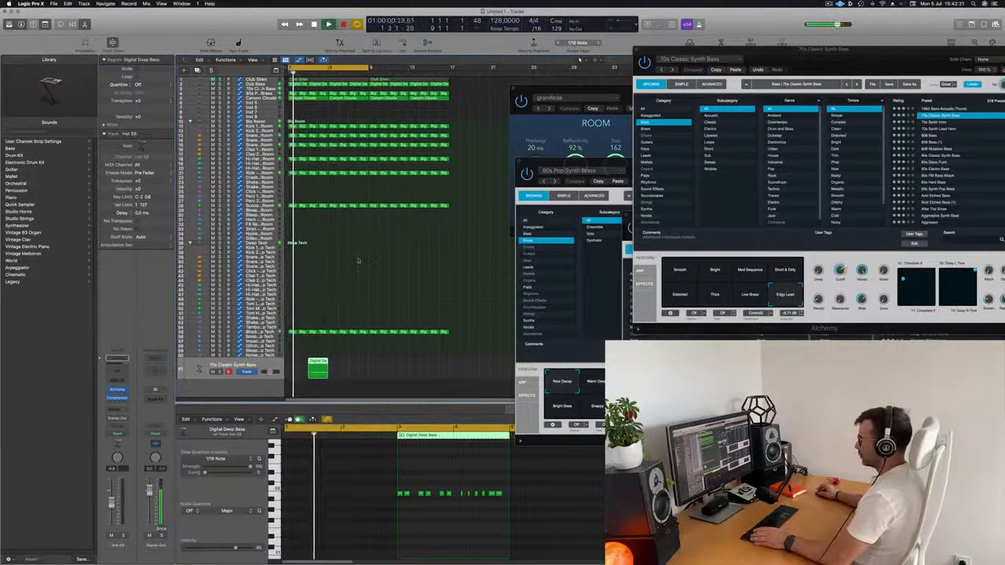
{"action": "key", "text": "super+z"}
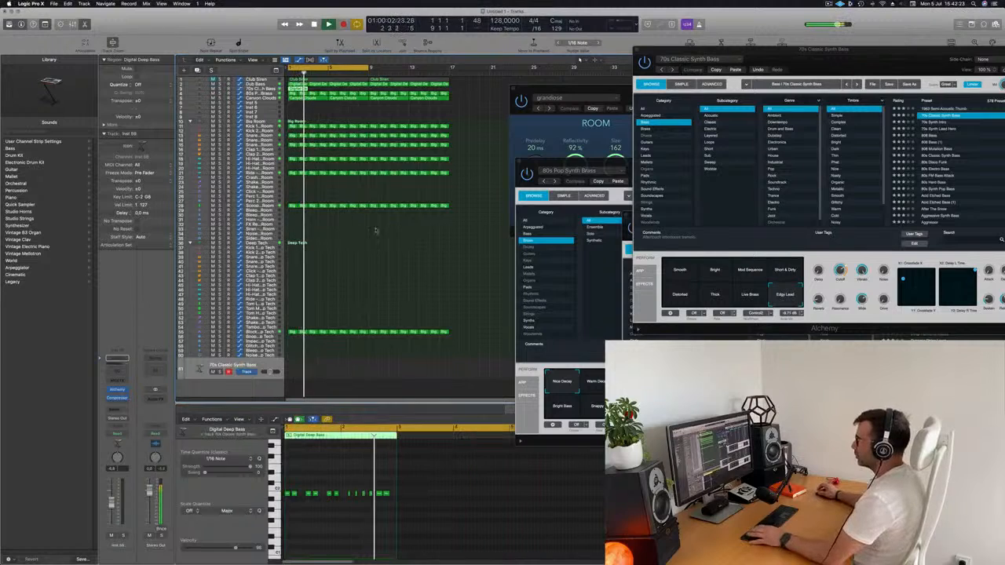
{"action": "key", "text": "space"}
{"action": "key", "text": "space"}
{"action": "left_click", "coordinate": [267, 88]}
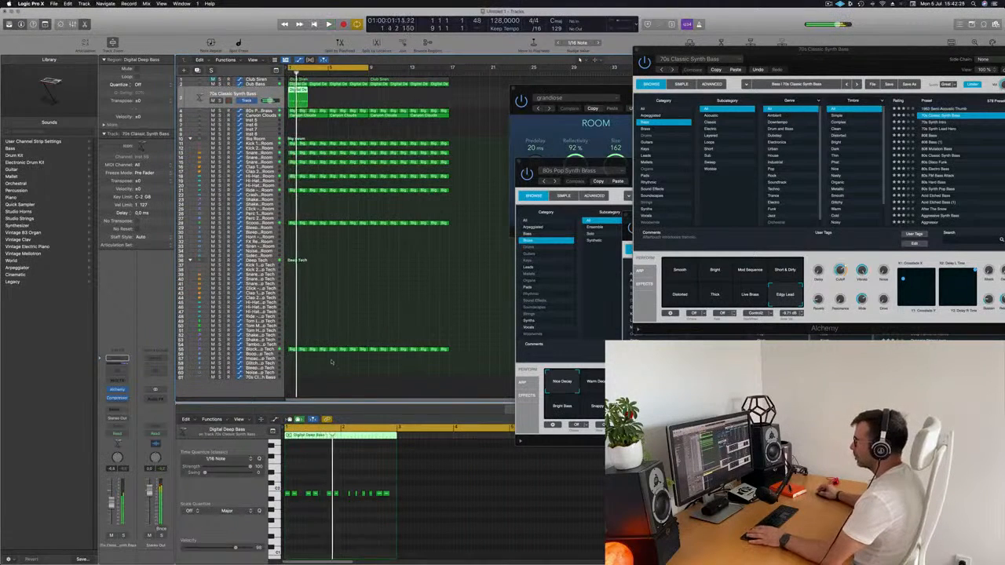
{"action": "key", "text": "space"}
Delete the synth bass region's bar 2 notes and replace them with a copy of the six notes from bar 1
{"action": "left_click_drag", "start_coordinate": [345, 485], "coordinate": [412, 508]}
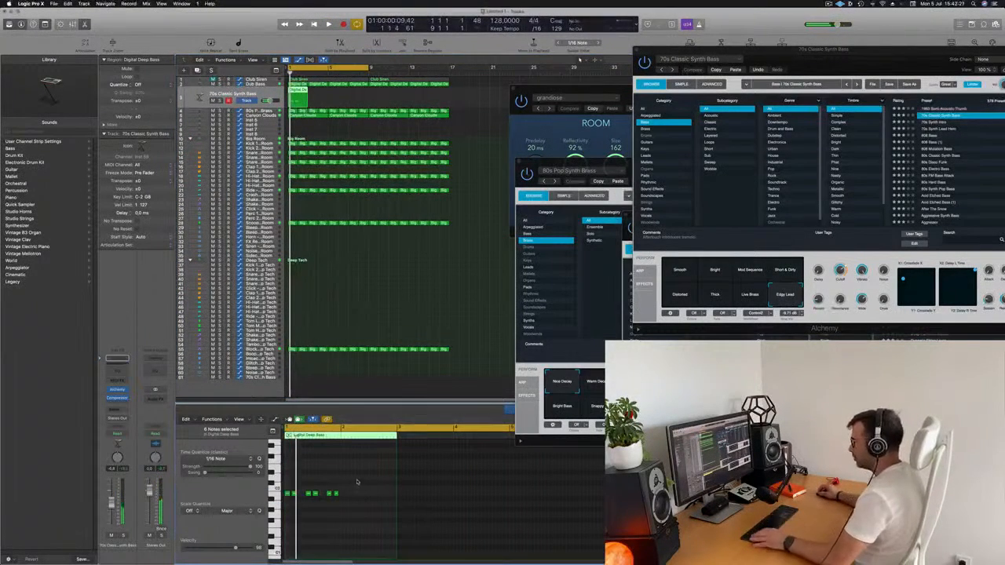
{"action": "scroll", "coordinate": [359, 489], "scroll_direction": "right", "scroll_amount": 3}
{"action": "scroll", "coordinate": [285, 503], "scroll_direction": "left", "scroll_amount": 1}
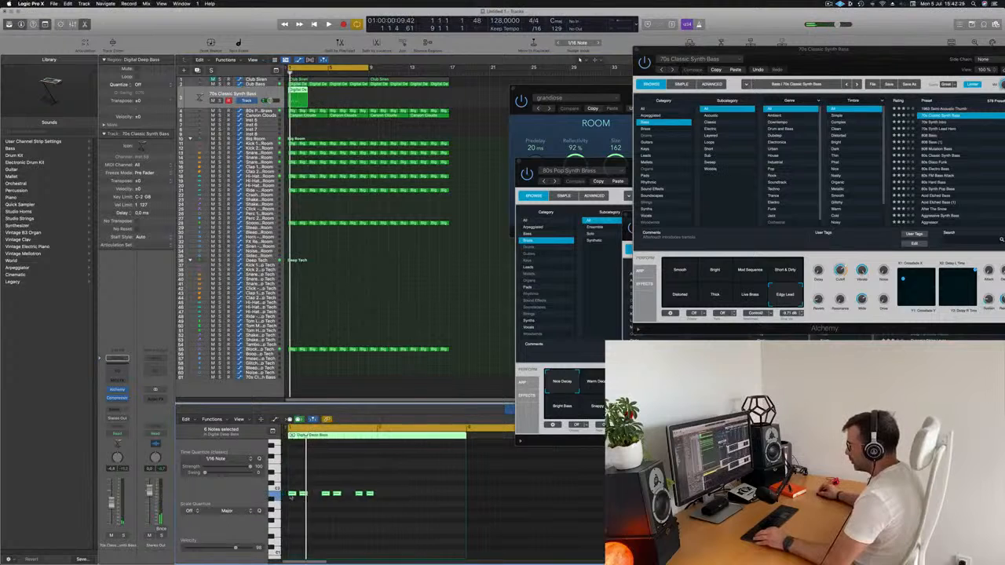
{"action": "left_click_drag", "start_coordinate": [301, 494], "coordinate": [379, 498]}
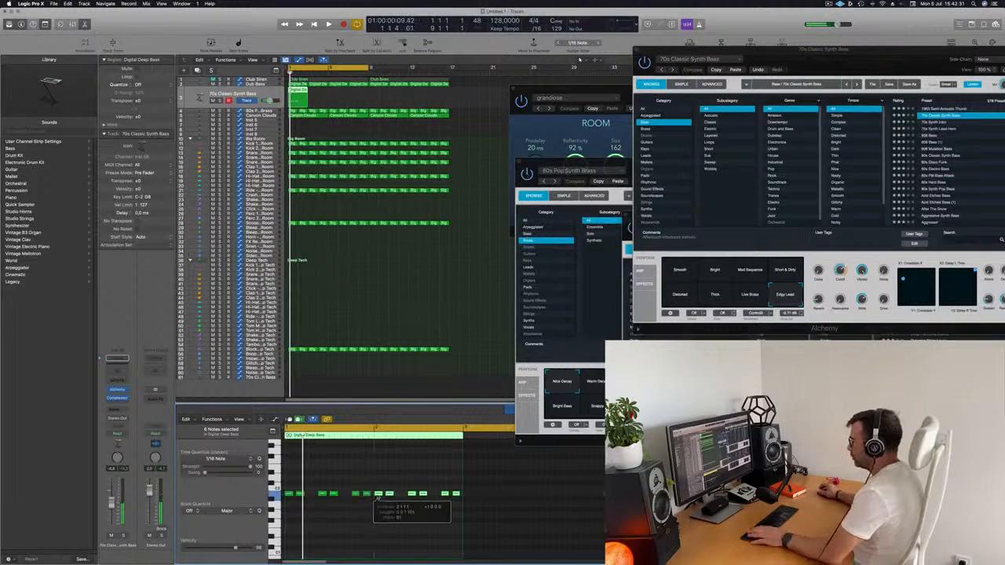
{"action": "key", "text": "space"}
{"action": "scroll", "coordinate": [337, 476], "scroll_direction": "left", "scroll_amount": 5}
{"action": "scroll", "coordinate": [317, 480], "scroll_direction": "right", "scroll_amount": 2}
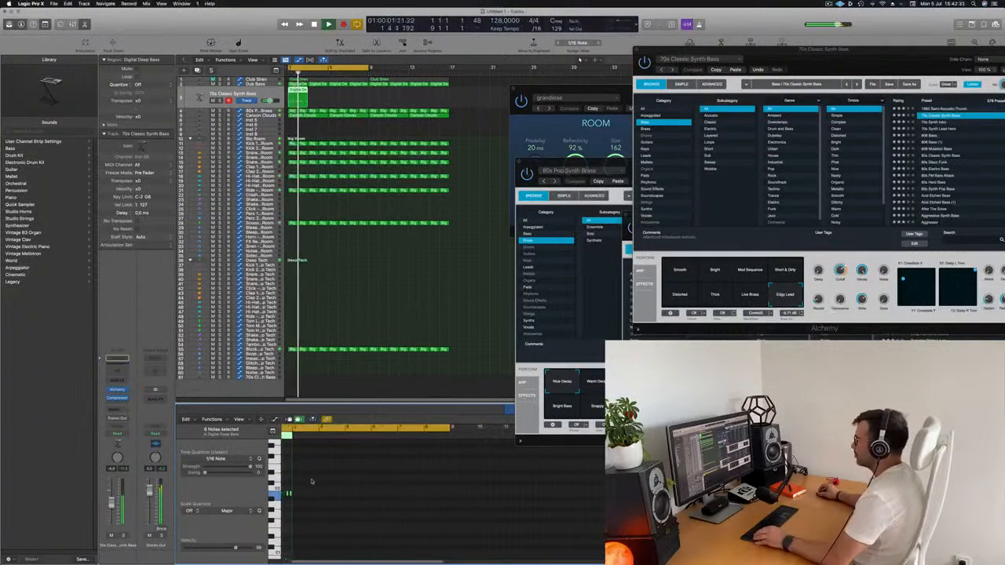
{"action": "scroll", "coordinate": [322, 506], "scroll_direction": "right", "scroll_amount": 4}
{"action": "scroll", "coordinate": [349, 512], "scroll_direction": "left", "scroll_amount": 4}
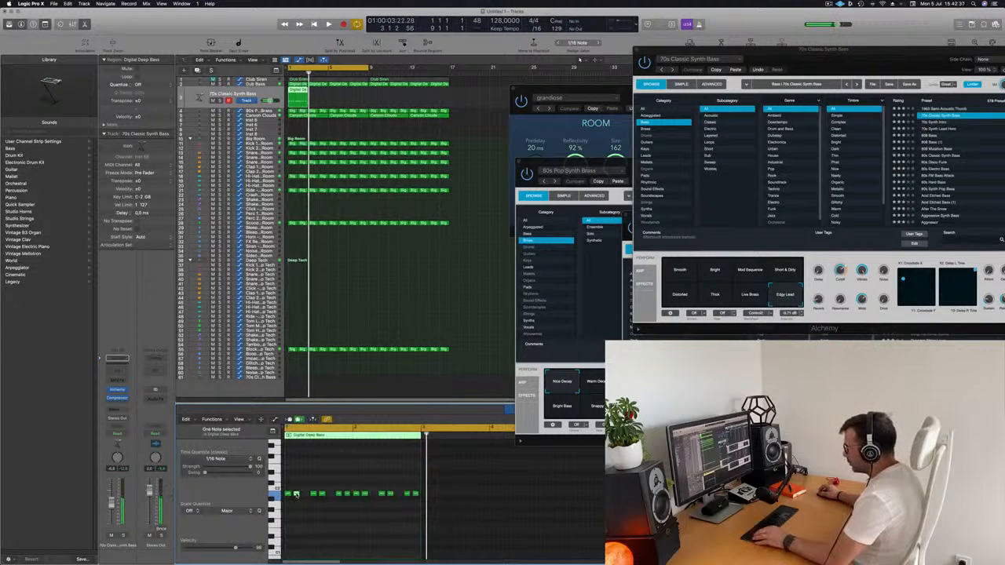
Fill the two gaps in the region's first bar with copied notes, making eight evenly spaced bass notes
{"action": "left_click_drag", "start_coordinate": [302, 499], "coordinate": [305, 499]}
{"action": "key", "text": "space"}
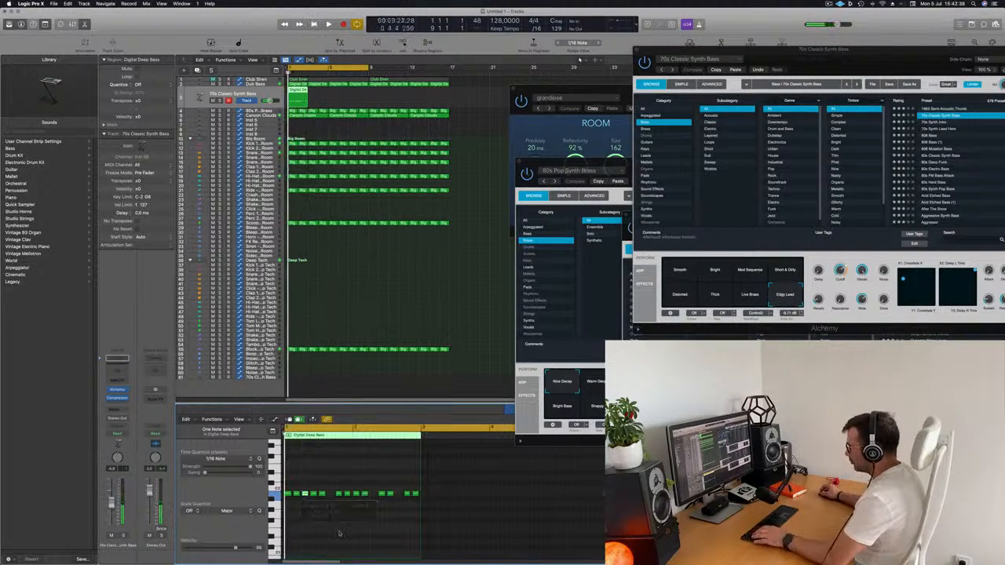
{"action": "key", "text": "space"}
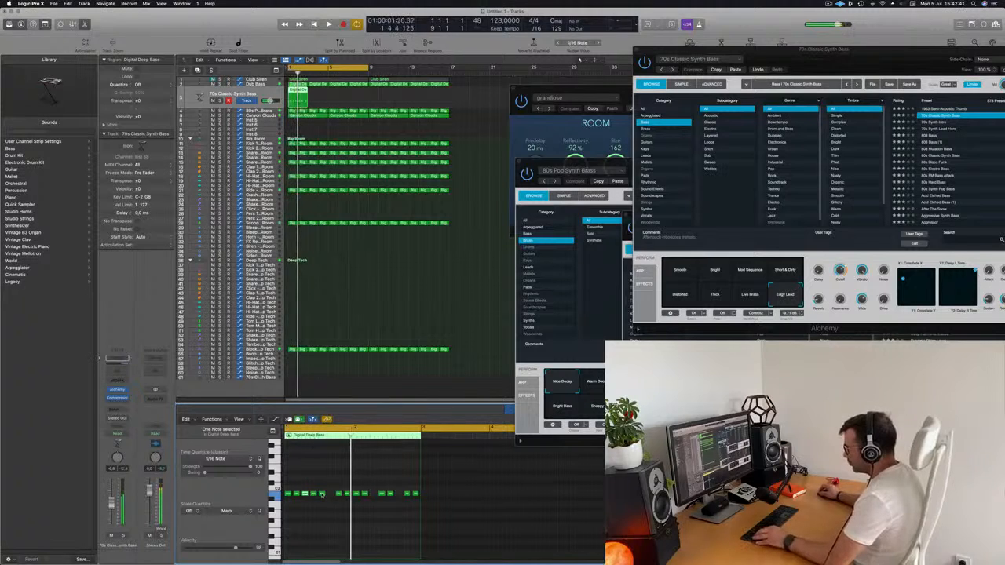
{"action": "left_click_drag", "start_coordinate": [326, 499], "coordinate": [323, 523]}
{"action": "key", "text": "space"}
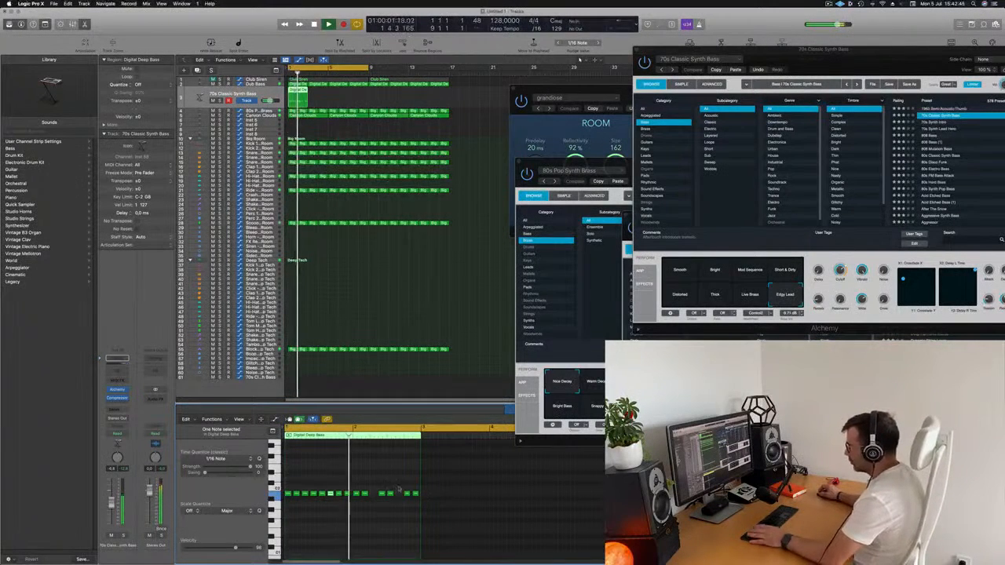
Replace the notes in bar 2 of the region with a copy of bar 1's eight notes and play the pattern
{"action": "left_click_drag", "start_coordinate": [355, 487], "coordinate": [428, 507]}
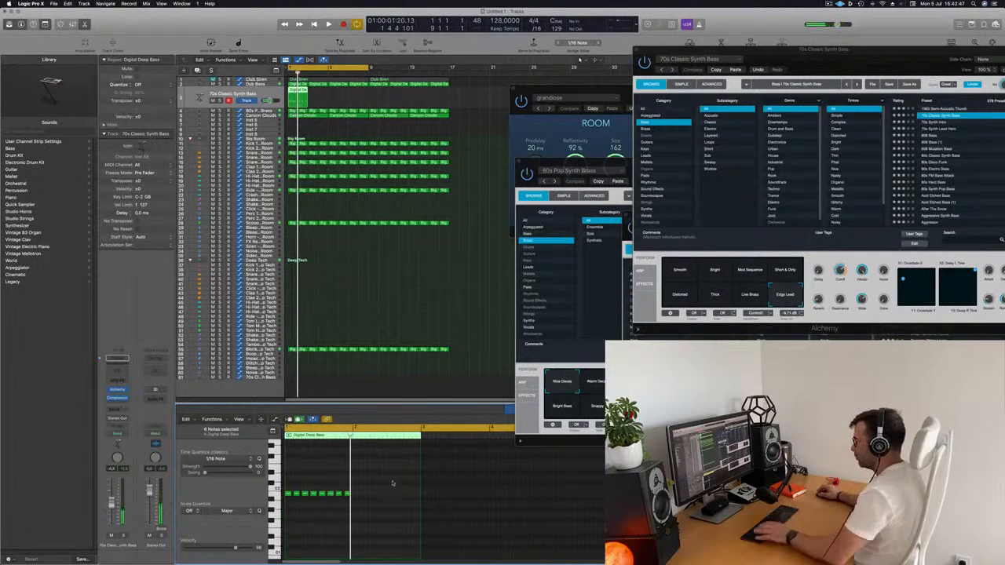
{"action": "left_click", "coordinate": [272, 498]}
{"action": "left_click_drag", "start_coordinate": [289, 495], "coordinate": [356, 497]}
{"action": "key", "text": "space"}
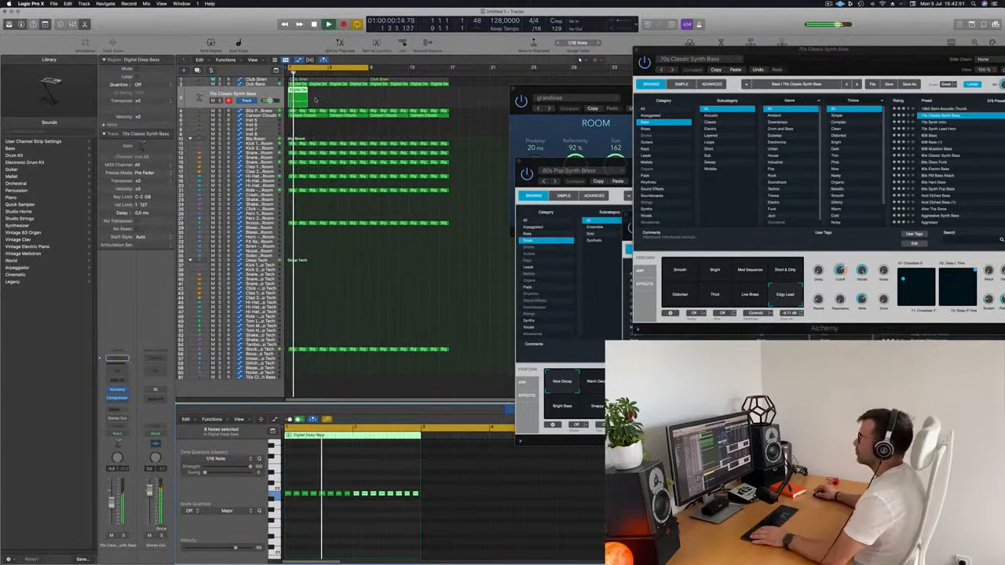
Repeat the two-bar synth bass region until it fills sixteen bars, and bring the Alchemy window toward the centre
{"action": "key", "text": "super+r"}
{"action": "key", "text": "super+r"}
{"action": "key", "text": "super+r"}
{"action": "key", "text": "super+r"}
{"action": "key", "text": "super+r"}
{"action": "key", "text": "super+r"}
{"action": "key", "text": "super+r"}
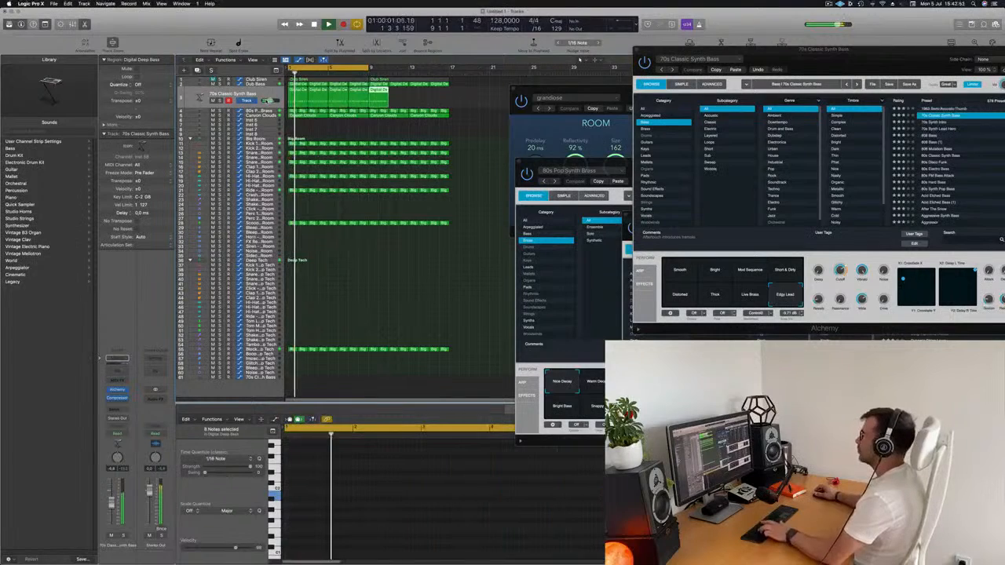
{"action": "left_click_drag", "start_coordinate": [839, 56], "coordinate": [654, 95]}
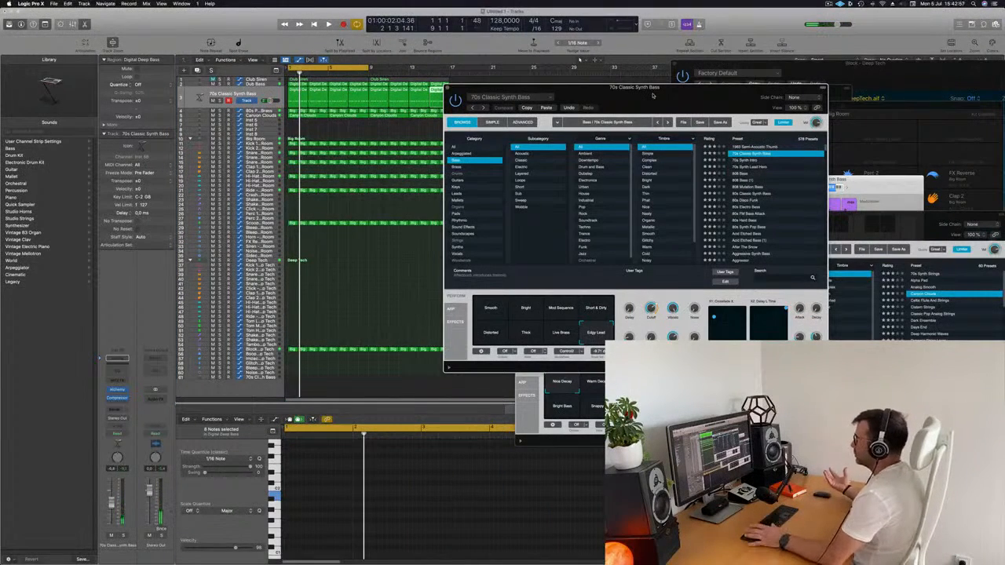
{"action": "left_click_drag", "start_coordinate": [654, 95], "coordinate": [630, 112]}
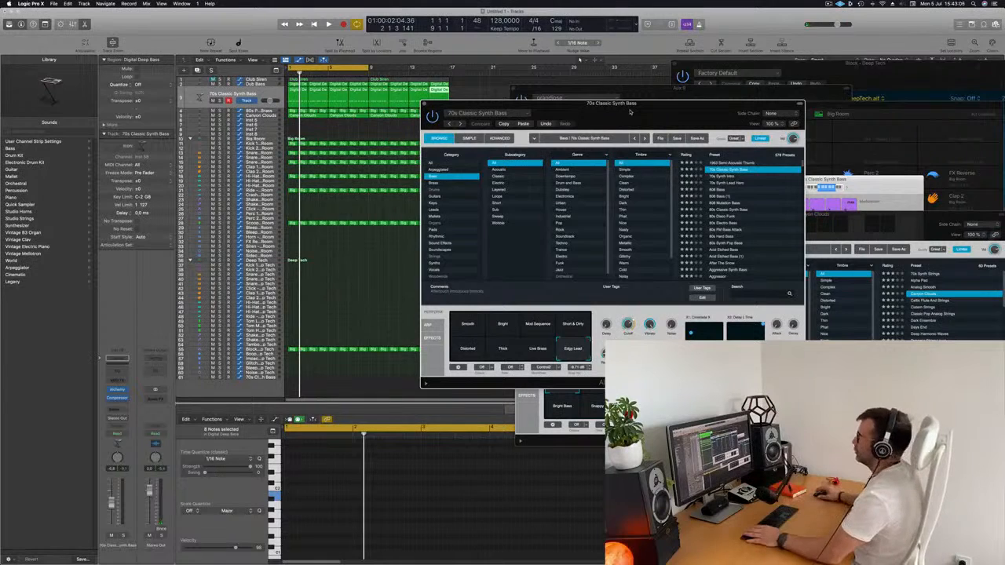
Audition the preset's Live Brass, Thick and Smooth variations during playback, choose Smooth and lower the bass track's volume
{"action": "key", "text": "space"}
{"action": "left_click_drag", "start_coordinate": [629, 112], "coordinate": [617, 108]}
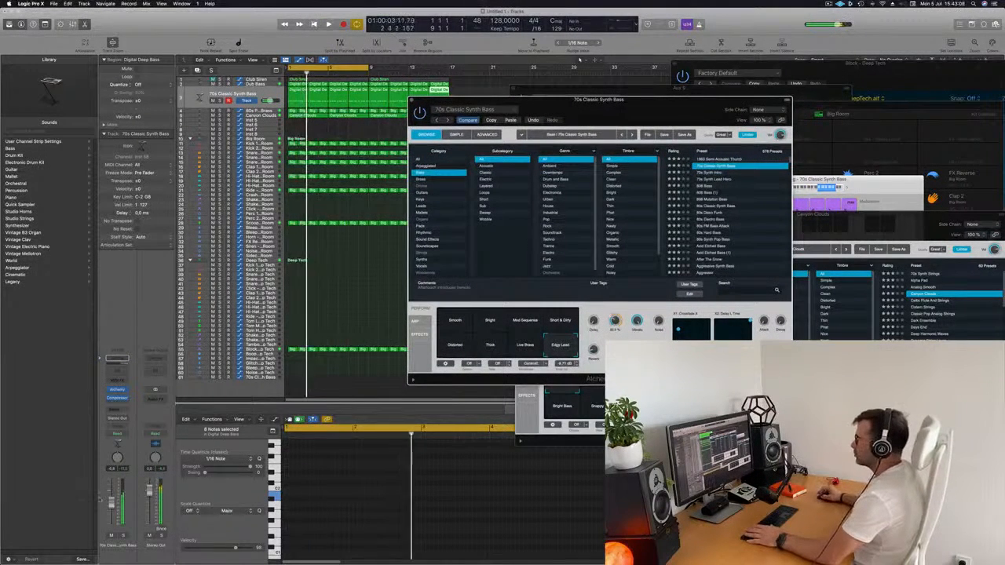
{"action": "left_click_drag", "start_coordinate": [614, 319], "coordinate": [614, 319]}
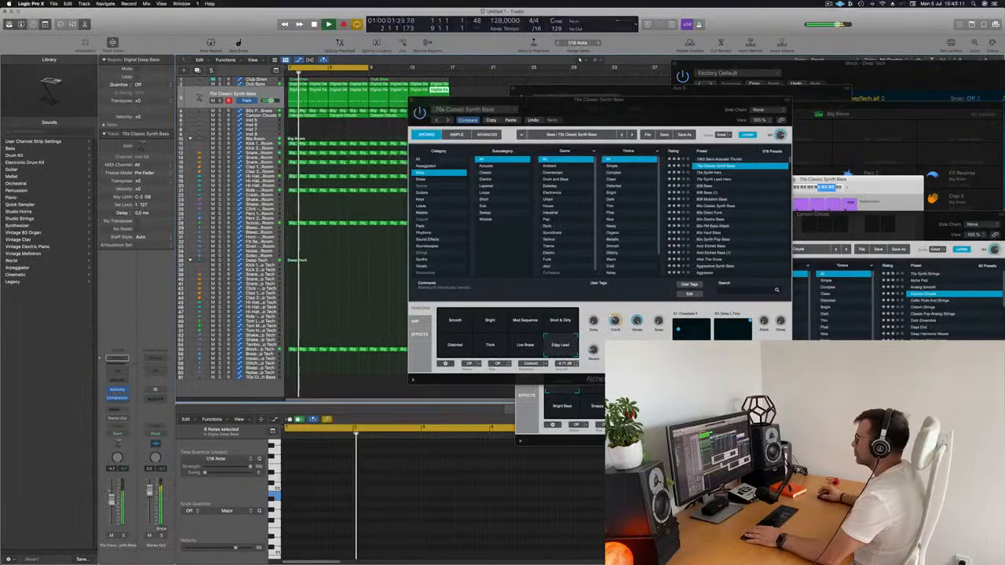
{"action": "left_click", "coordinate": [526, 350]}
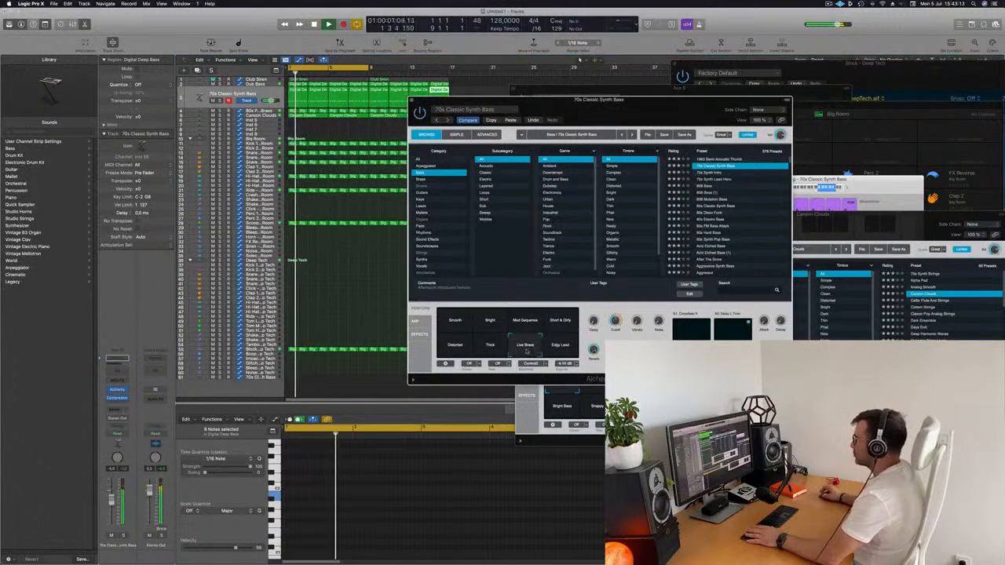
{"action": "left_click", "coordinate": [495, 349]}
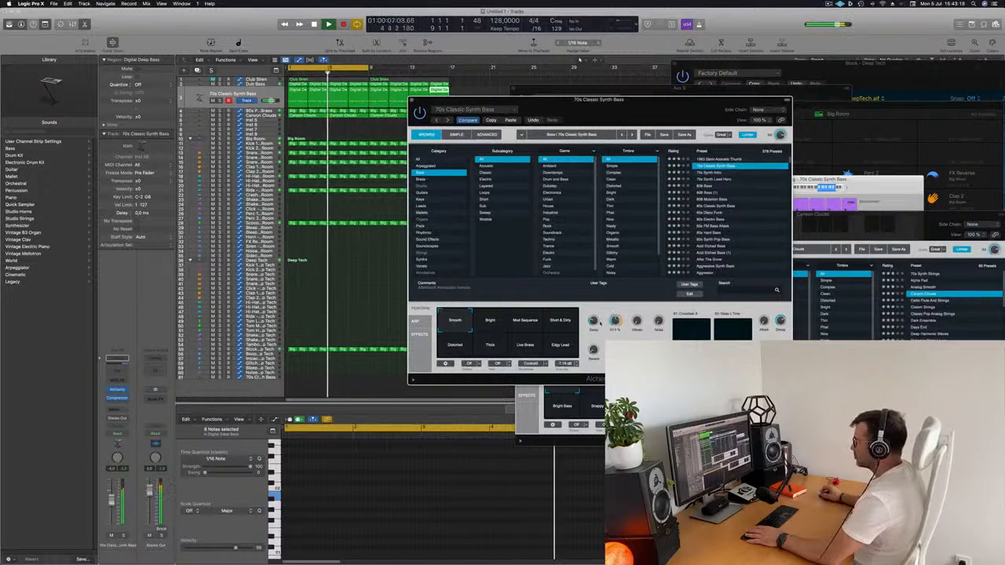
{"action": "key", "text": "space"}
{"action": "left_click_drag", "start_coordinate": [112, 500], "coordinate": [112, 508]}
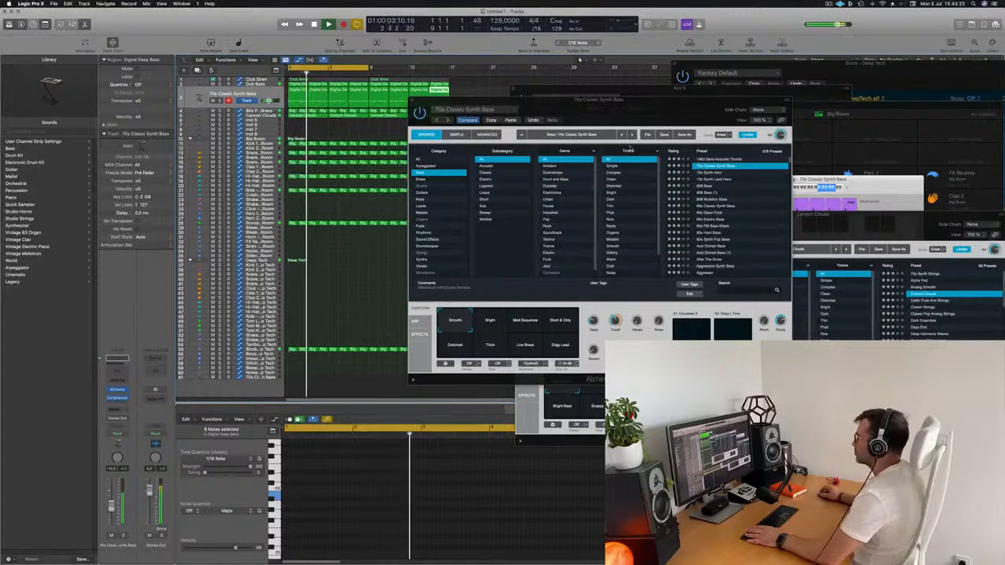
Audition the bass presets 1963 Semi-Acoustic Thumb, 70s Synth Intro, 70s Synth Lead Intro and 808 Bass
{"action": "left_click_drag", "start_coordinate": [565, 108], "coordinate": [485, 108]}
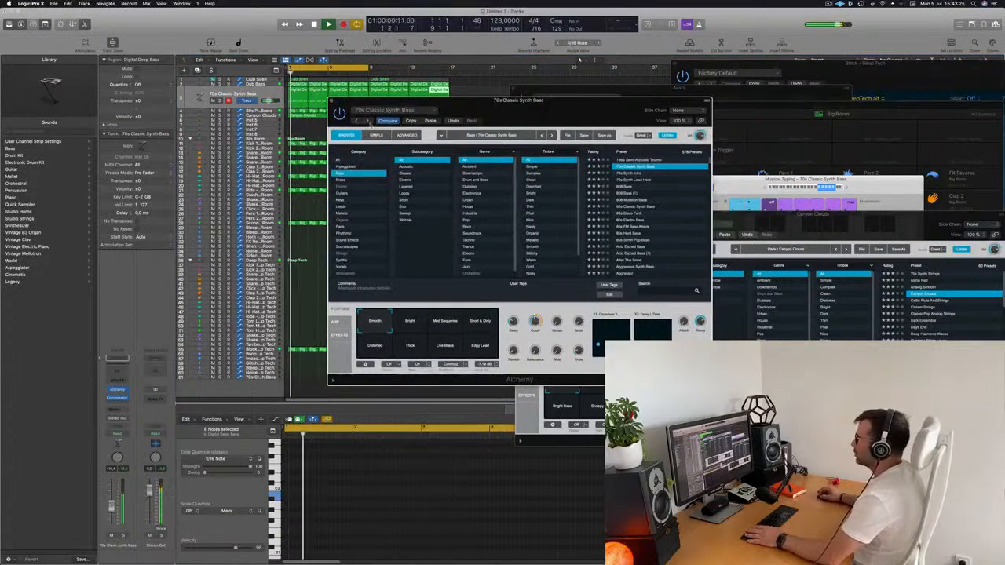
{"action": "left_click", "coordinate": [643, 160]}
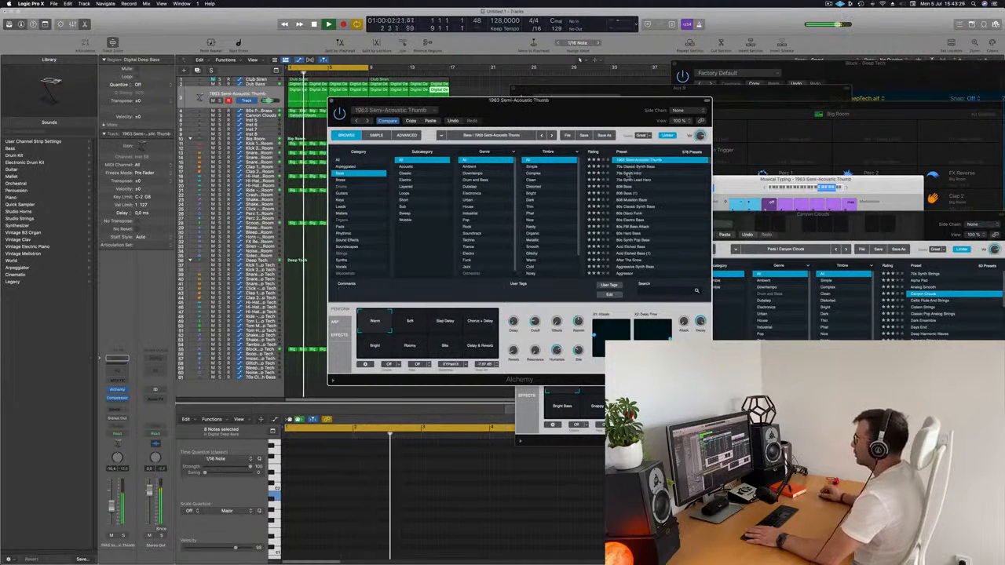
{"action": "left_click", "coordinate": [628, 173]}
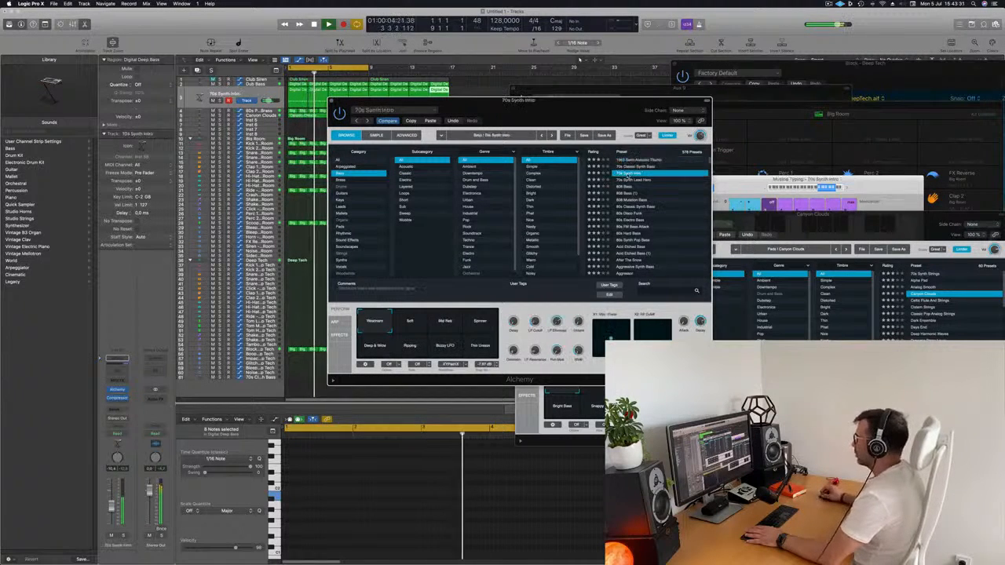
{"action": "left_click_drag", "start_coordinate": [600, 124], "coordinate": [617, 122]}
{"action": "left_click", "coordinate": [647, 181]}
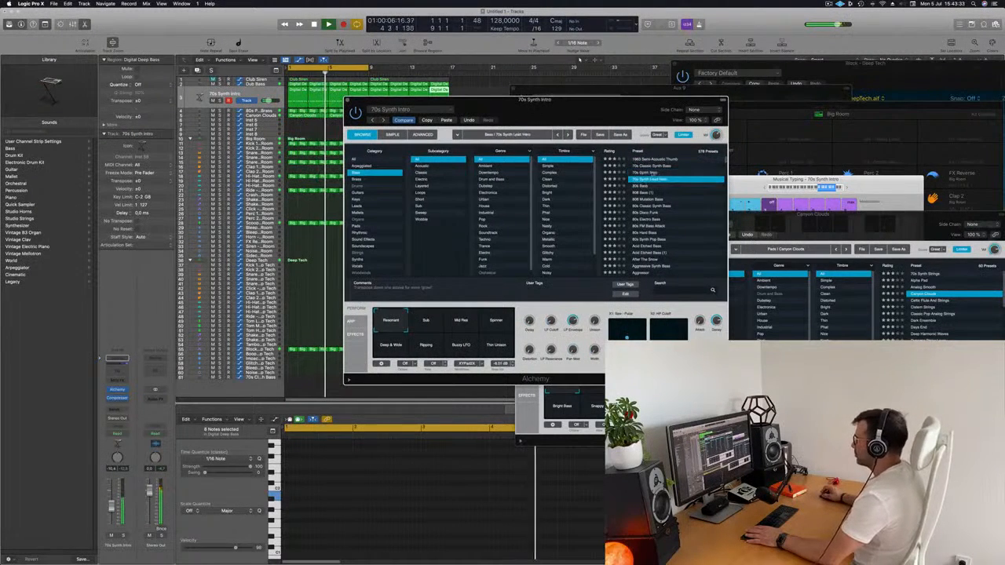
{"action": "left_click_drag", "start_coordinate": [647, 181], "coordinate": [690, 180]}
{"action": "left_click", "coordinate": [688, 187]}
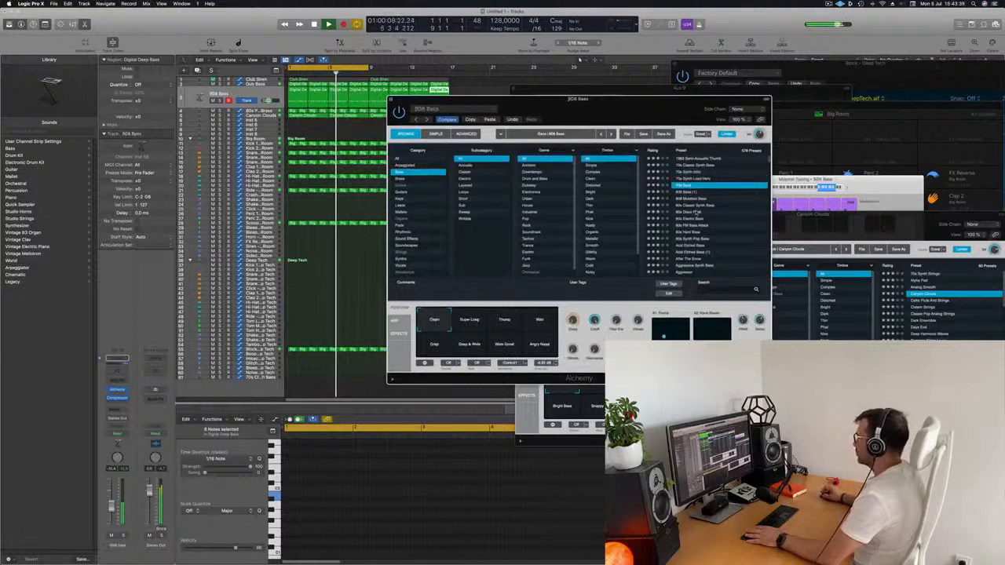
Audition the presets 80s Classic Synth Bass and 80s Disco Funk, and raise the bass track's volume slightly
{"action": "left_click", "coordinate": [695, 207]}
{"action": "left_click", "coordinate": [695, 212]}
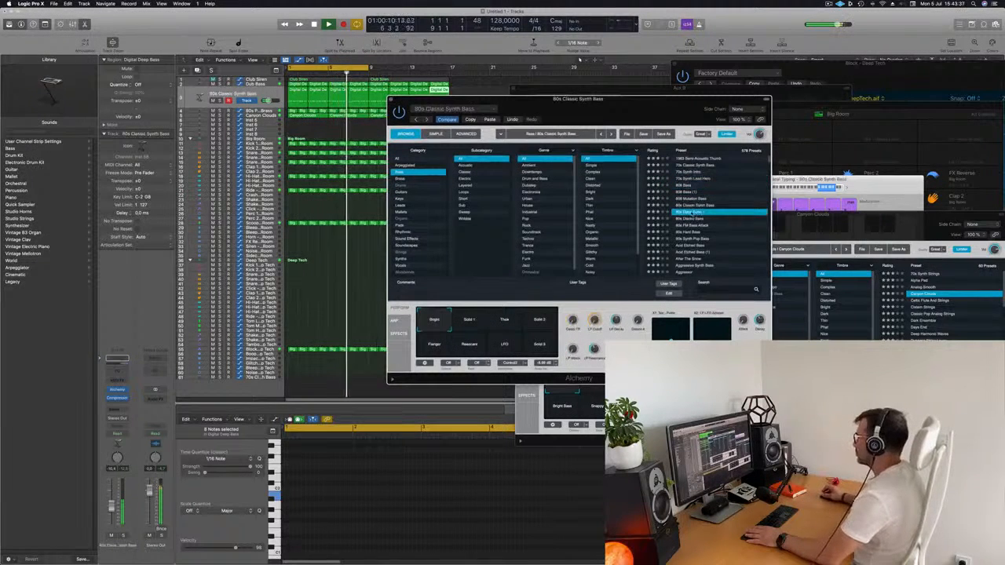
{"action": "left_click_drag", "start_coordinate": [604, 100], "coordinate": [629, 93]}
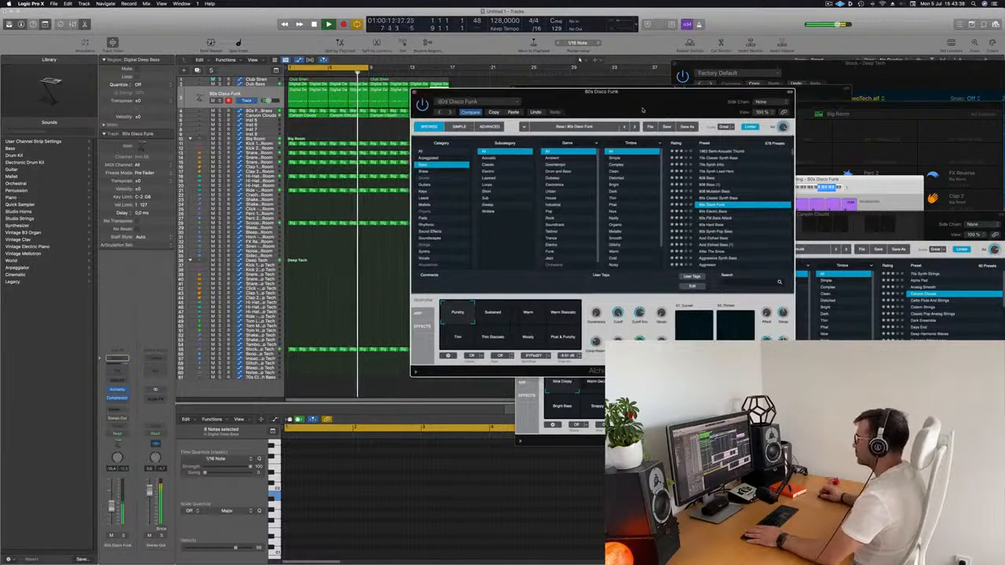
{"action": "left_click_drag", "start_coordinate": [112, 508], "coordinate": [112, 504]}
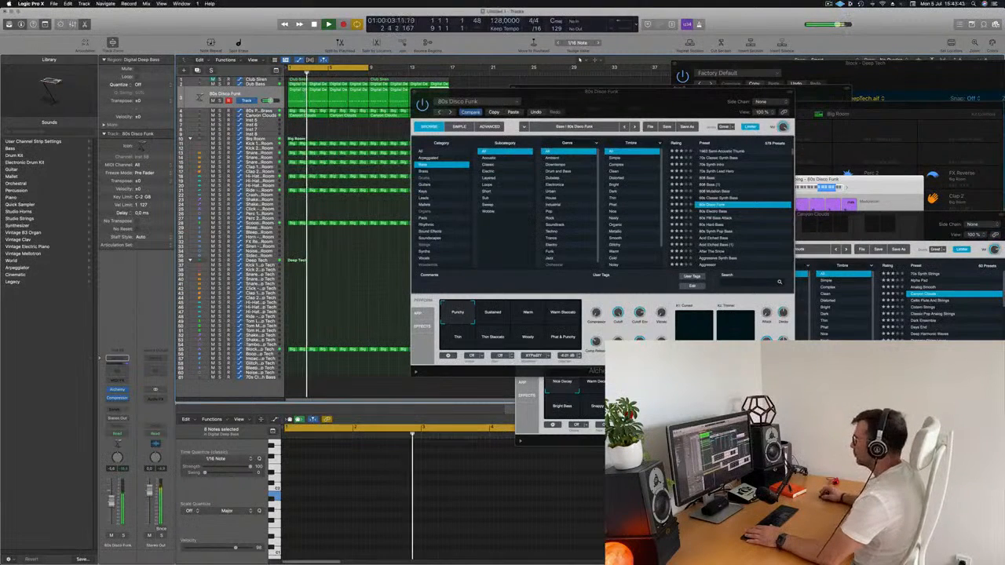
Audition the bass presets 80s Electro Bass, 80s FM Bass Attack, 80s Hard Bass, 80s Synth Pop Bass, Acid Etched Bass and Aggressive Synth Bass
{"action": "left_click", "coordinate": [710, 212]}
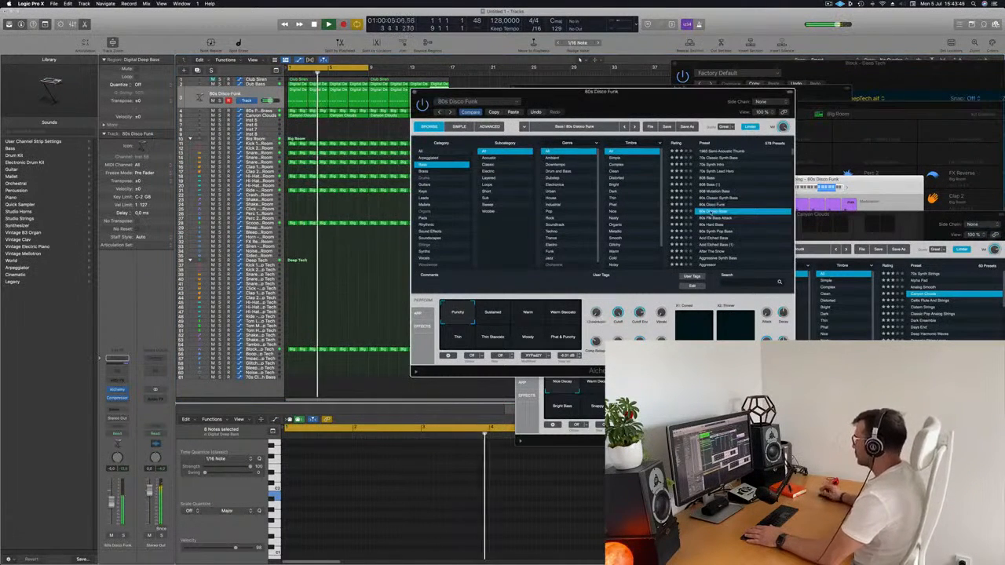
{"action": "left_click", "coordinate": [715, 217]}
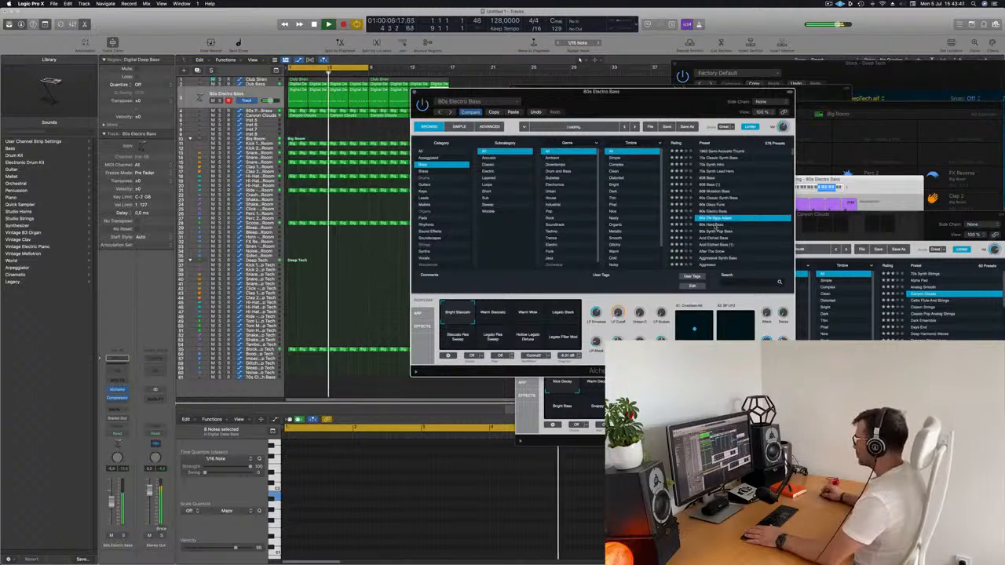
{"action": "left_click", "coordinate": [716, 224]}
{"action": "scroll", "coordinate": [711, 216], "scroll_direction": "down", "scroll_amount": 1}
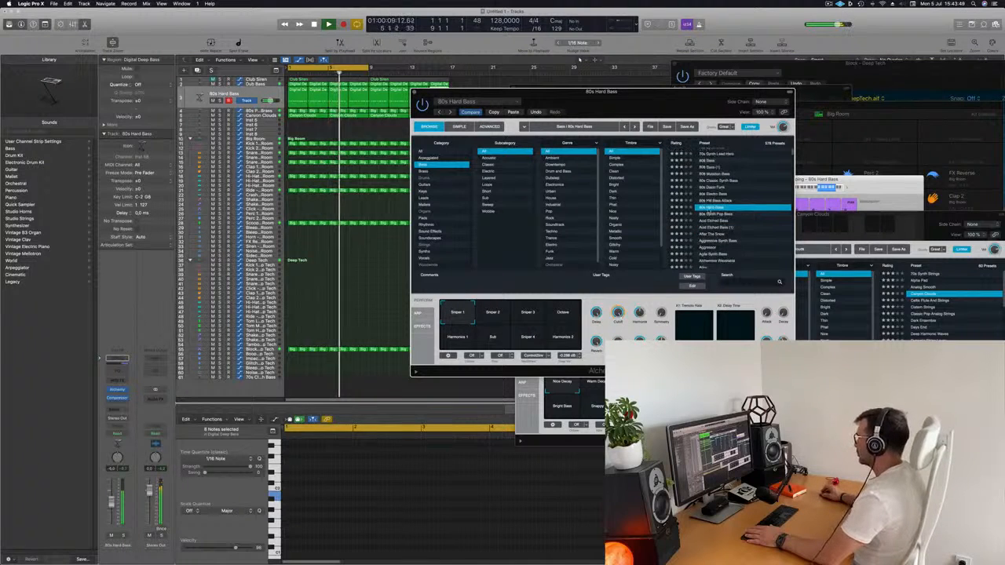
{"action": "left_click", "coordinate": [713, 214]}
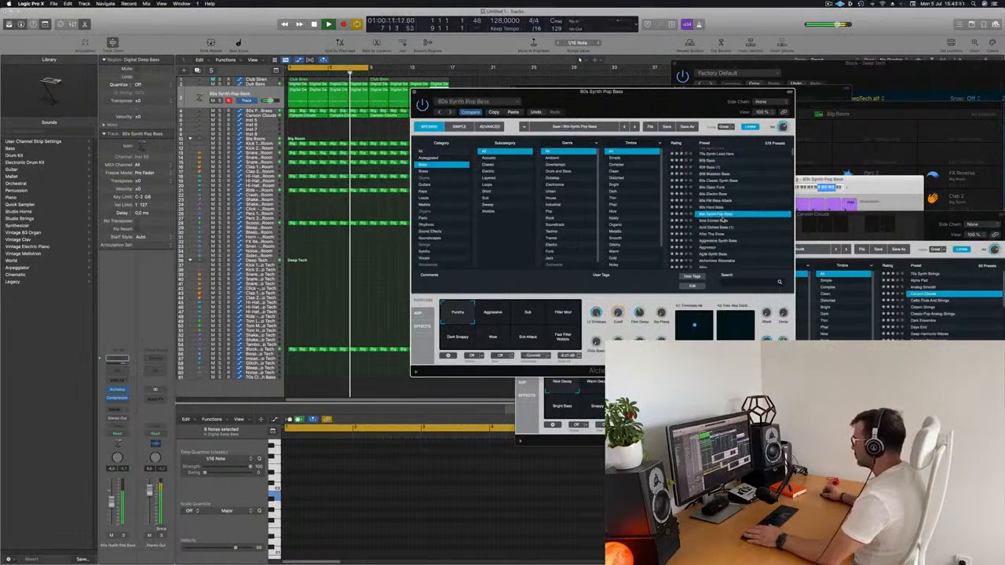
{"action": "scroll", "coordinate": [713, 218], "scroll_direction": "down", "scroll_amount": 1}
{"action": "left_click", "coordinate": [750, 220]}
{"action": "scroll", "coordinate": [753, 233], "scroll_direction": "down", "scroll_amount": 1}
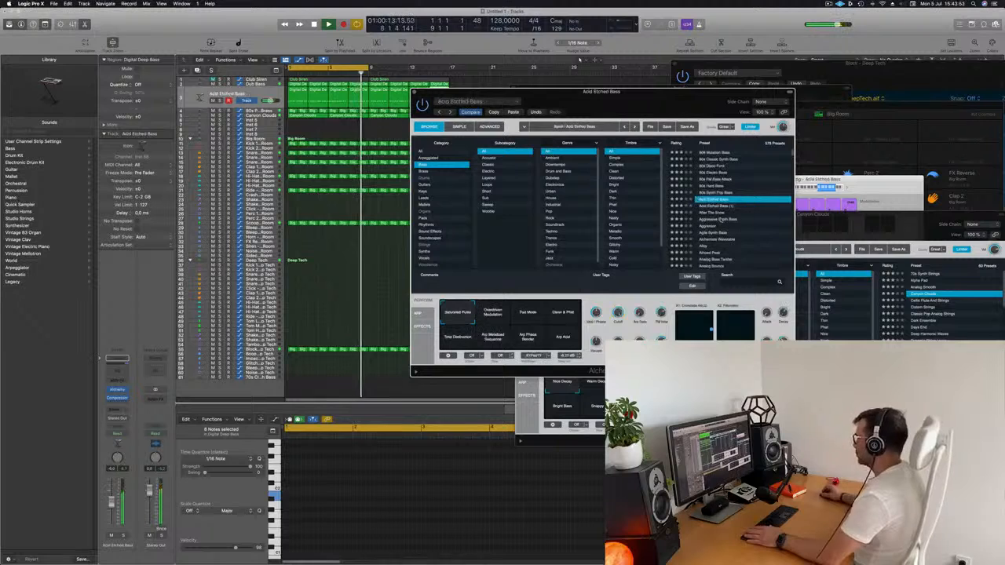
{"action": "left_click", "coordinate": [713, 219]}
{"action": "scroll", "coordinate": [716, 220], "scroll_direction": "down", "scroll_amount": 1}
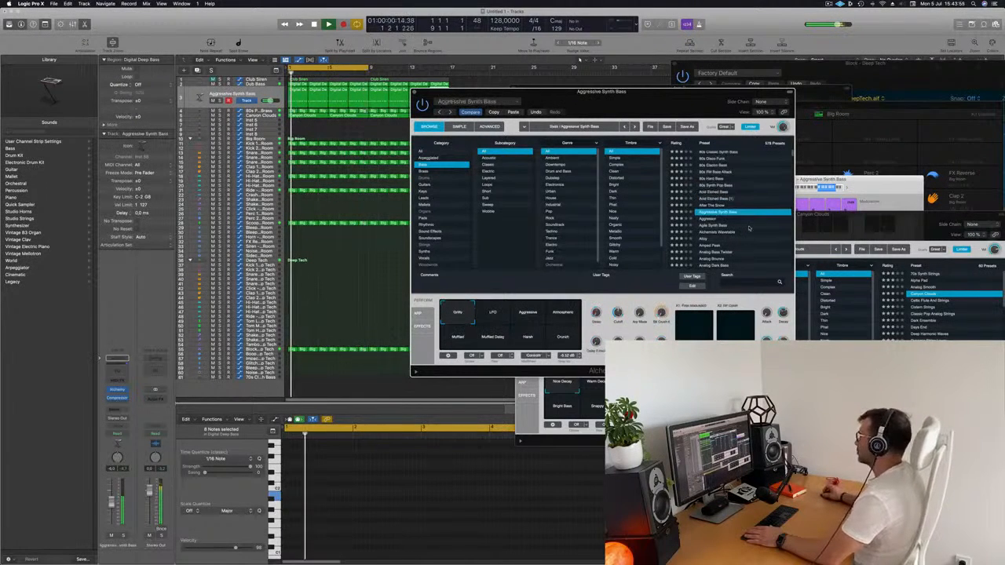
Load the Agile Synth Bass preset and lower the bass track's volume slightly
{"action": "left_click", "coordinate": [720, 218]}
{"action": "scroll", "coordinate": [686, 228], "scroll_direction": "down", "scroll_amount": 2}
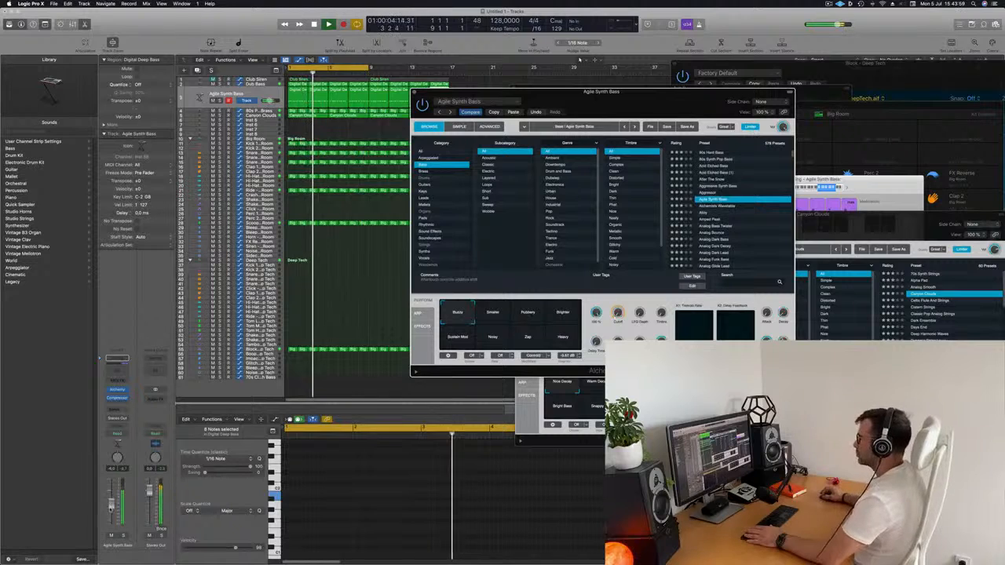
{"action": "left_click_drag", "start_coordinate": [112, 503], "coordinate": [112, 507]}
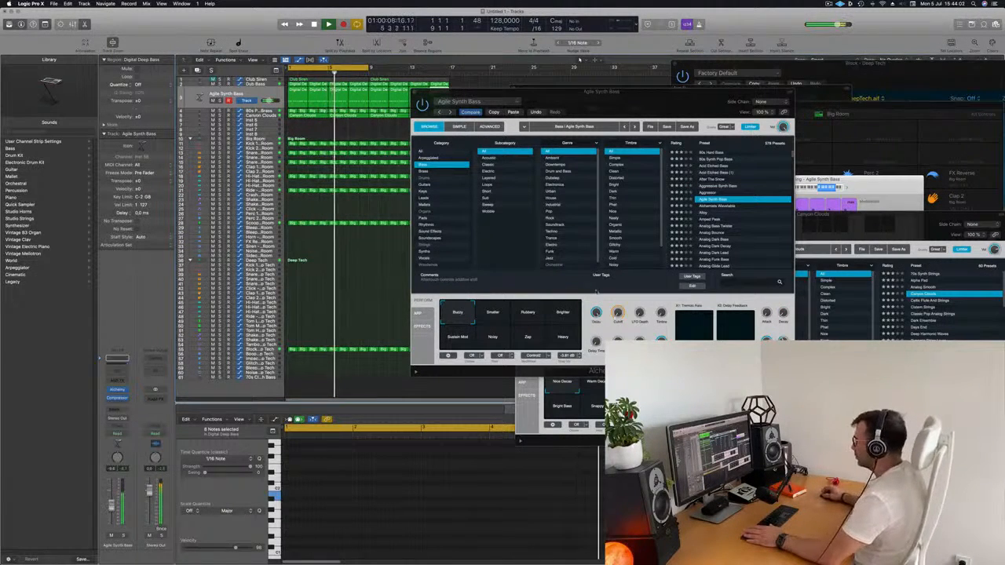
Audition the preset's Smaller, Rubbery and Brighter variations during playback and return to the Buzzy variation
{"action": "left_click", "coordinate": [621, 292]}
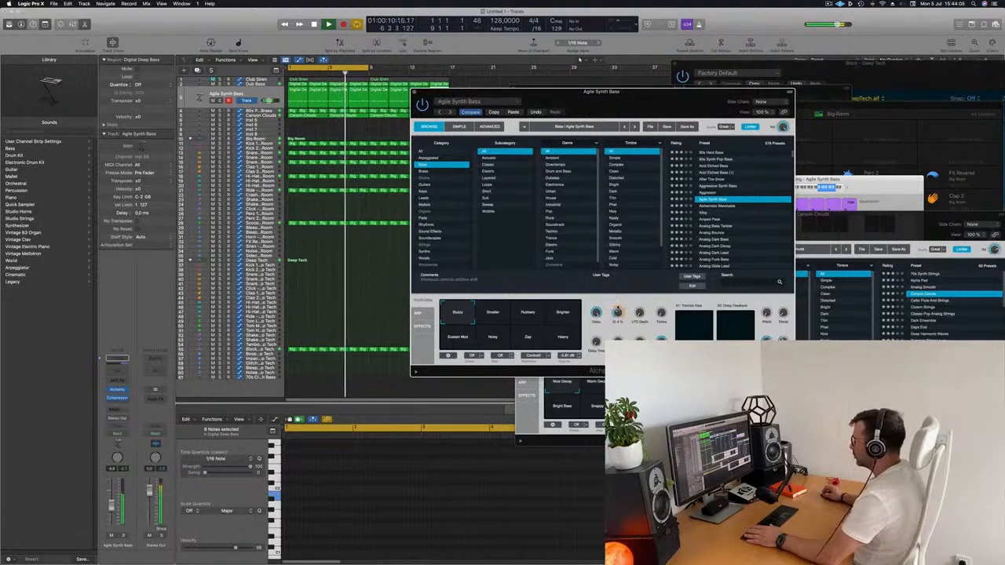
{"action": "left_click", "coordinate": [501, 317]}
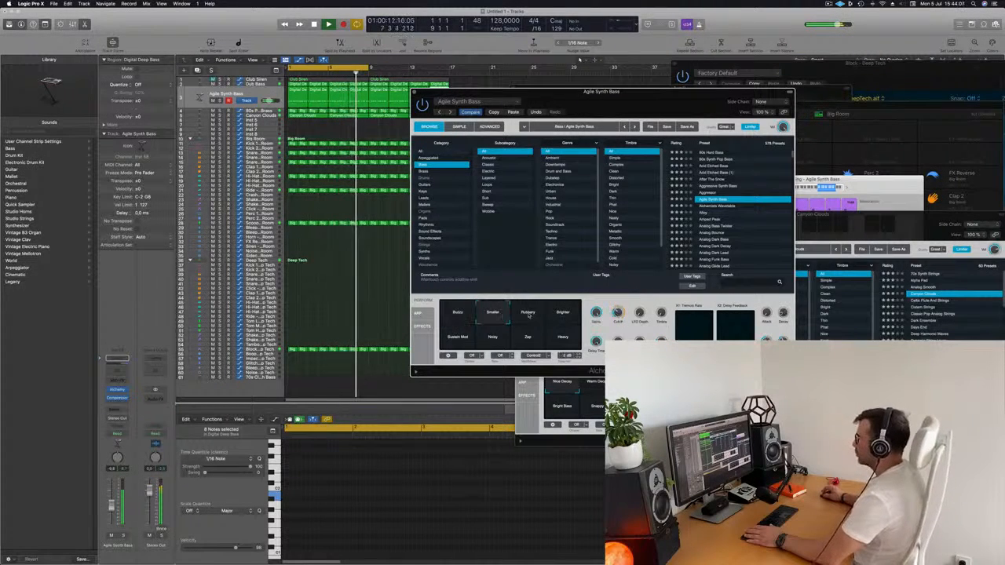
{"action": "left_click", "coordinate": [529, 315]}
{"action": "left_click", "coordinate": [563, 316]}
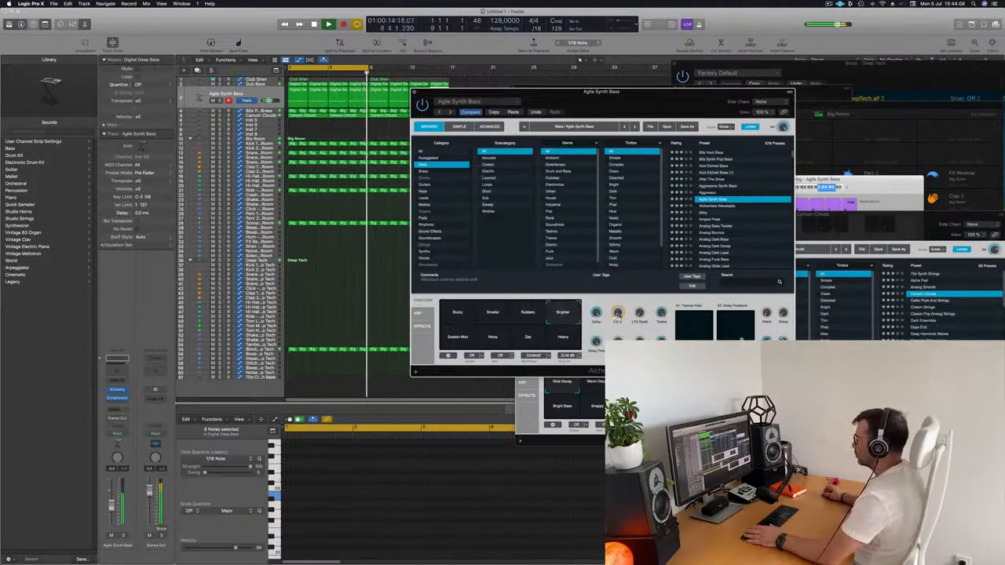
{"action": "left_click", "coordinate": [457, 316]}
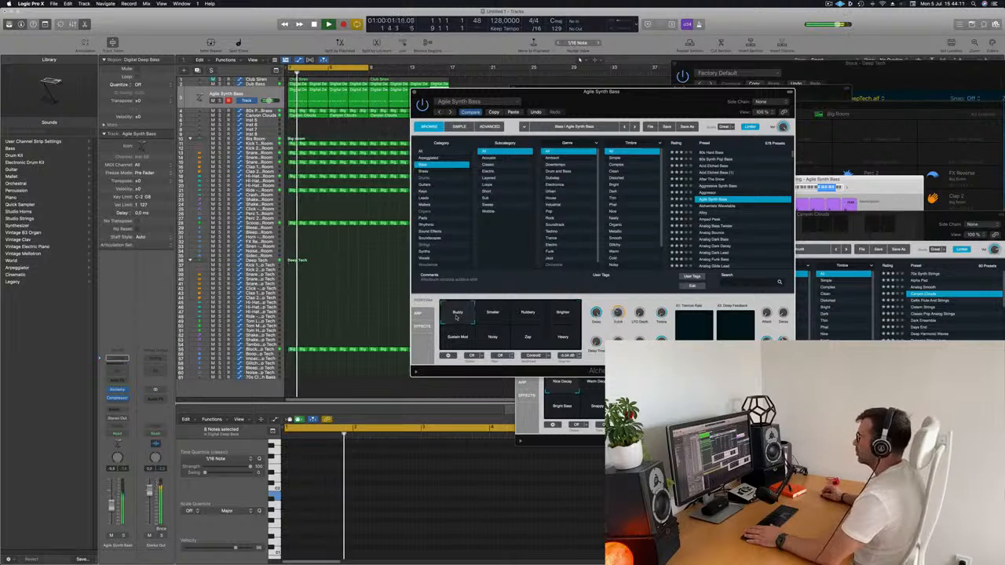
Move the Agile Synth Bass window aside, and mute the Block - Deep Tech track while restarting playback
{"action": "left_click_drag", "start_coordinate": [642, 111], "coordinate": [695, 116]}
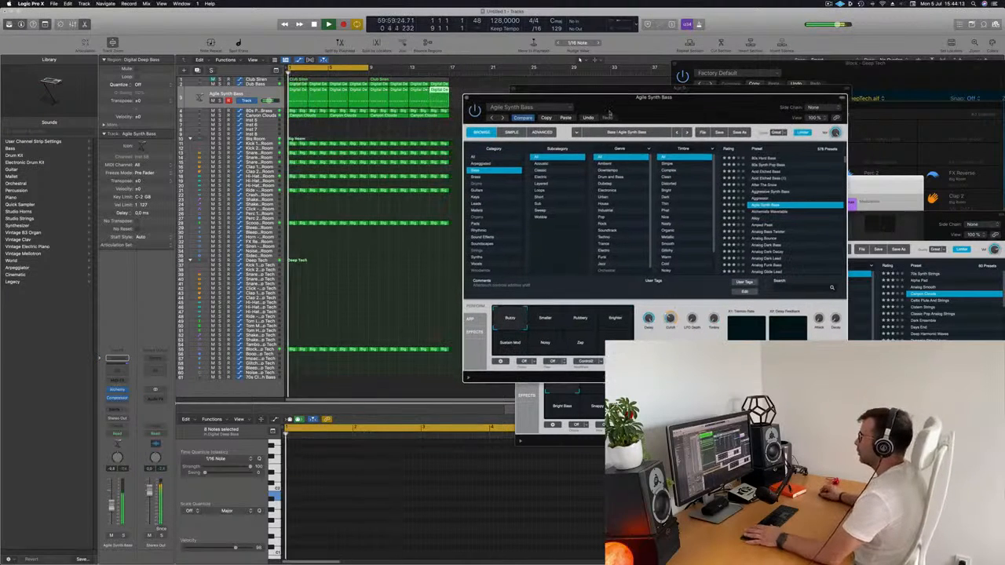
{"action": "left_click", "coordinate": [377, 264]}
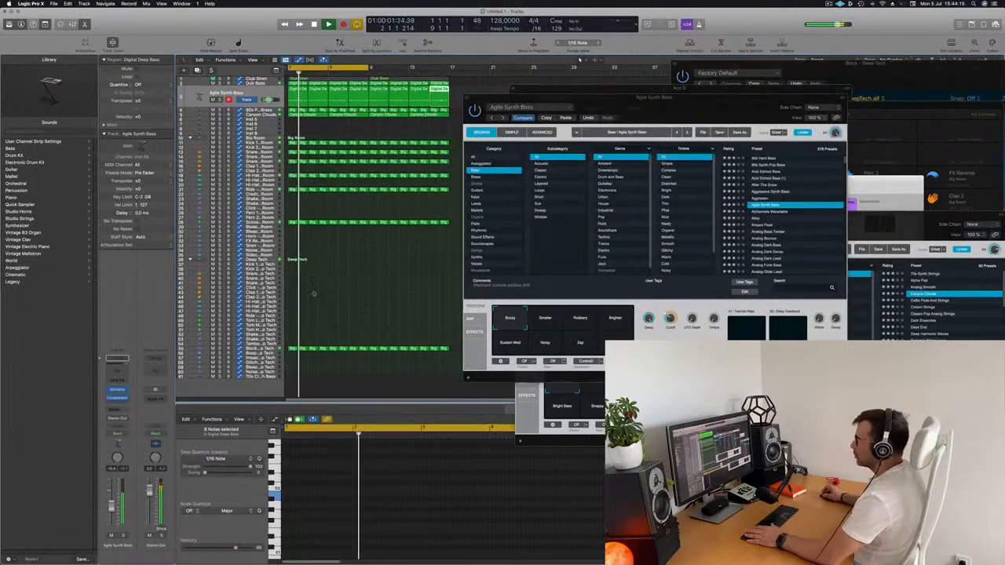
{"action": "key", "text": "space"}
{"action": "key", "text": "space"}
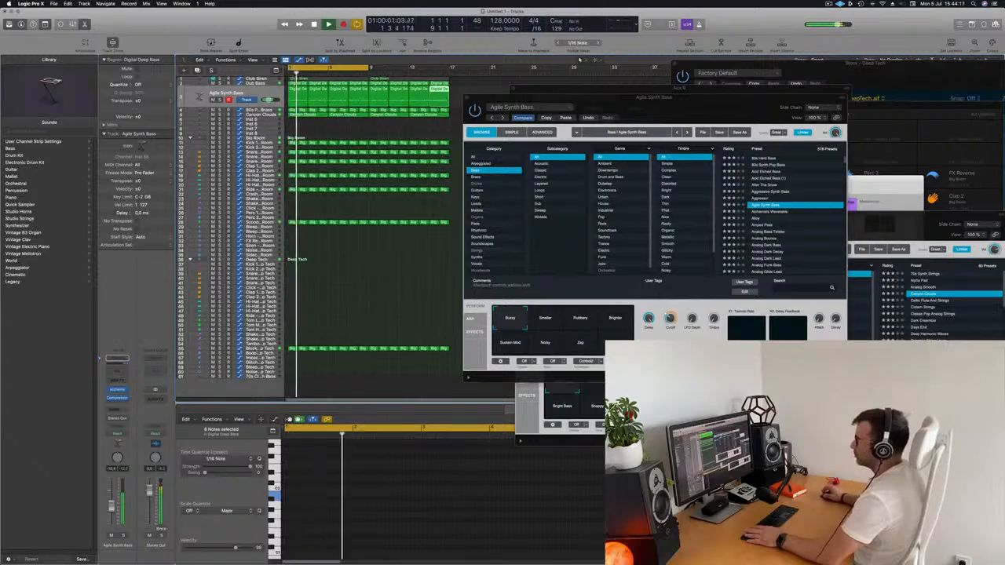
{"action": "left_click", "coordinate": [332, 348]}
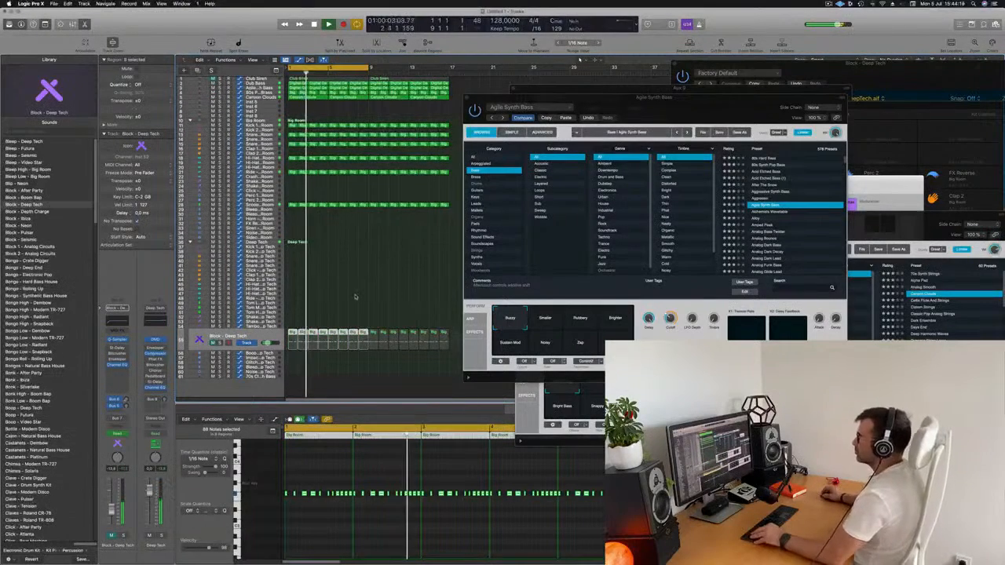
Clear the arrangement by moving the Agile Synth Bass, SilverVerb and 80s Pop Synth Brass plug-in windows aside
{"action": "key", "text": "super+Right"}
{"action": "key", "text": "super+Right"}
{"action": "key", "text": "super+Right"}
{"action": "left_click_drag", "start_coordinate": [718, 103], "coordinate": [946, 212]}
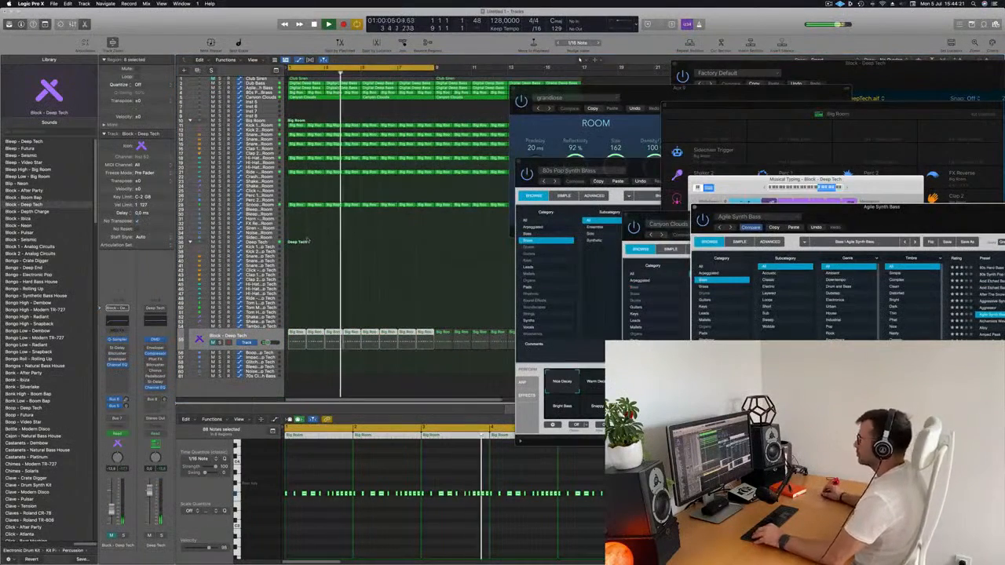
{"action": "scroll", "coordinate": [395, 246], "scroll_direction": "down", "scroll_amount": 1}
{"action": "left_click", "coordinate": [395, 246]}
{"action": "scroll", "coordinate": [395, 246], "scroll_direction": "down", "scroll_amount": 2}
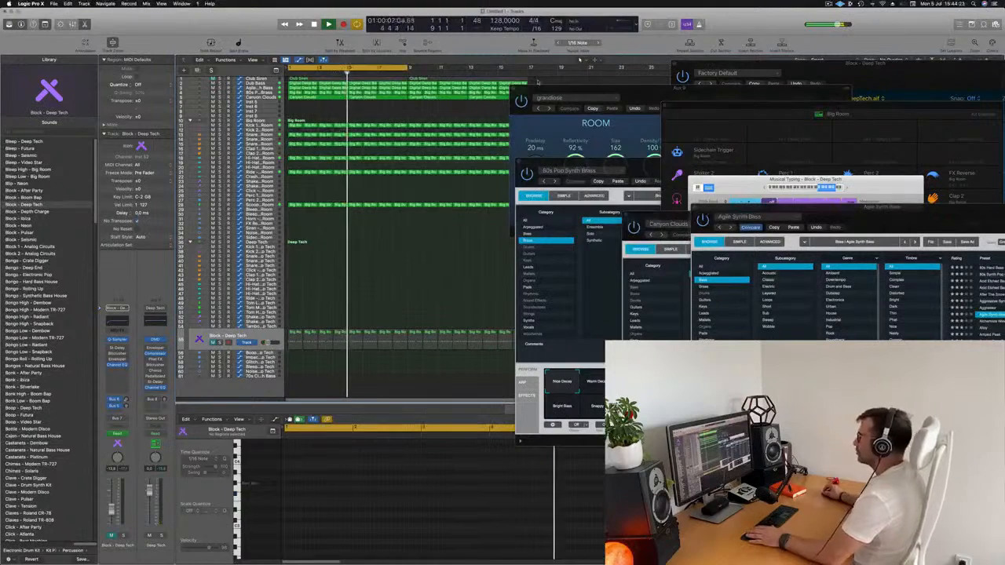
{"action": "left_click_drag", "start_coordinate": [582, 88], "coordinate": [769, 112]}
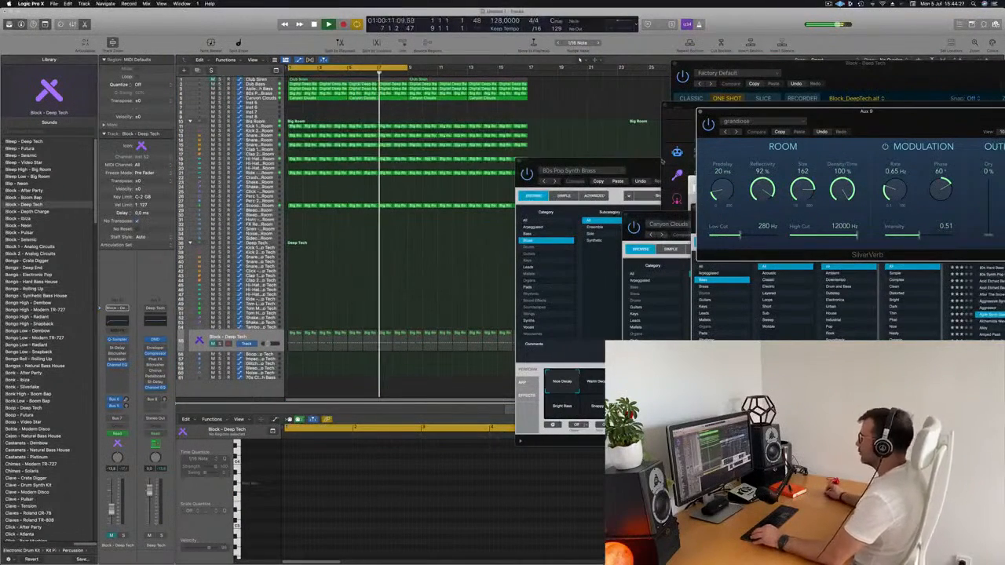
{"action": "left_click_drag", "start_coordinate": [573, 162], "coordinate": [957, 129]}
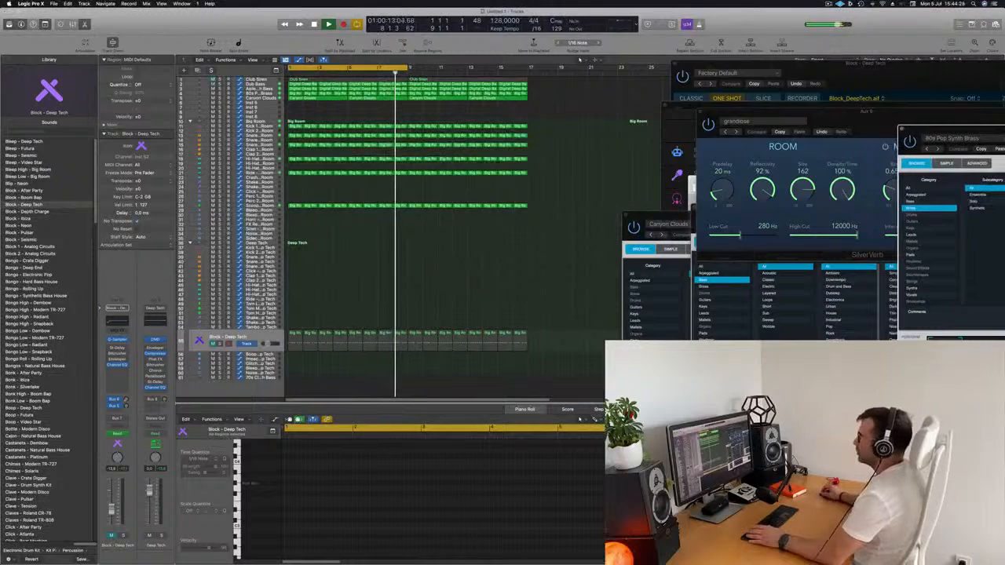
Extend the cycle range to cover all sixteen bars of the arrangement
{"action": "left_click_drag", "start_coordinate": [406, 68], "coordinate": [528, 69]}
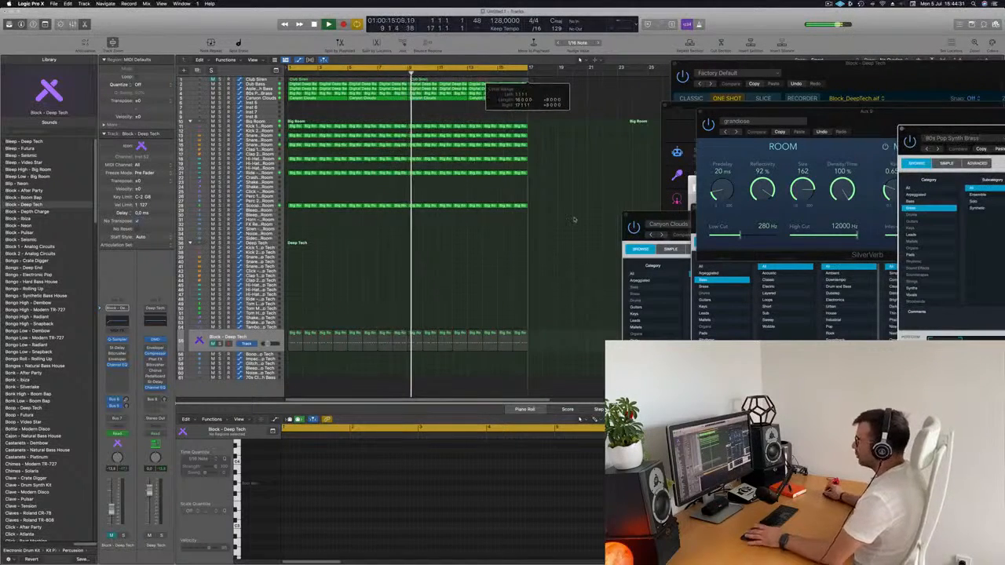
{"action": "scroll", "coordinate": [394, 280], "scroll_direction": "down", "scroll_amount": 3}
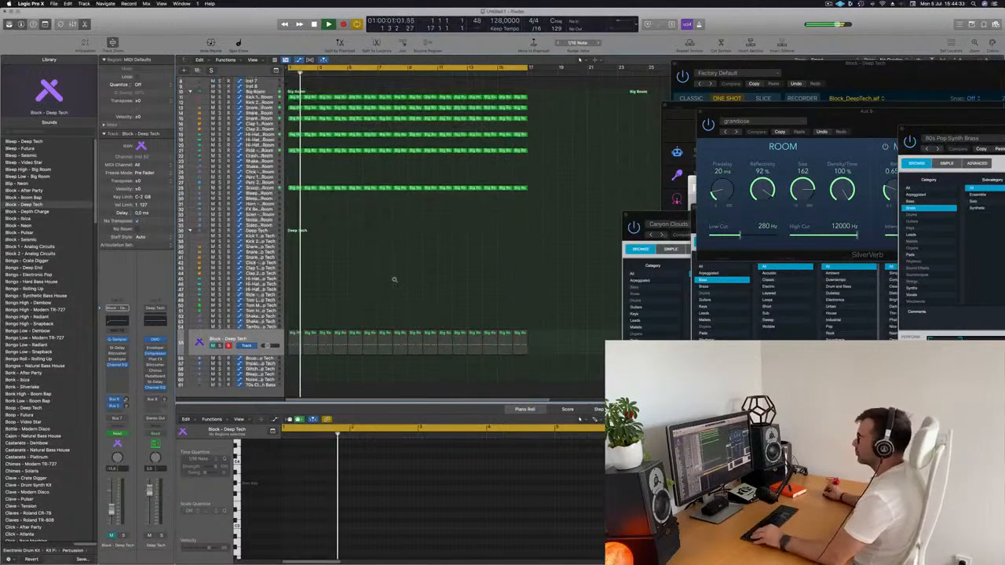
{"action": "scroll", "coordinate": [394, 280], "scroll_direction": "up", "scroll_amount": 4}
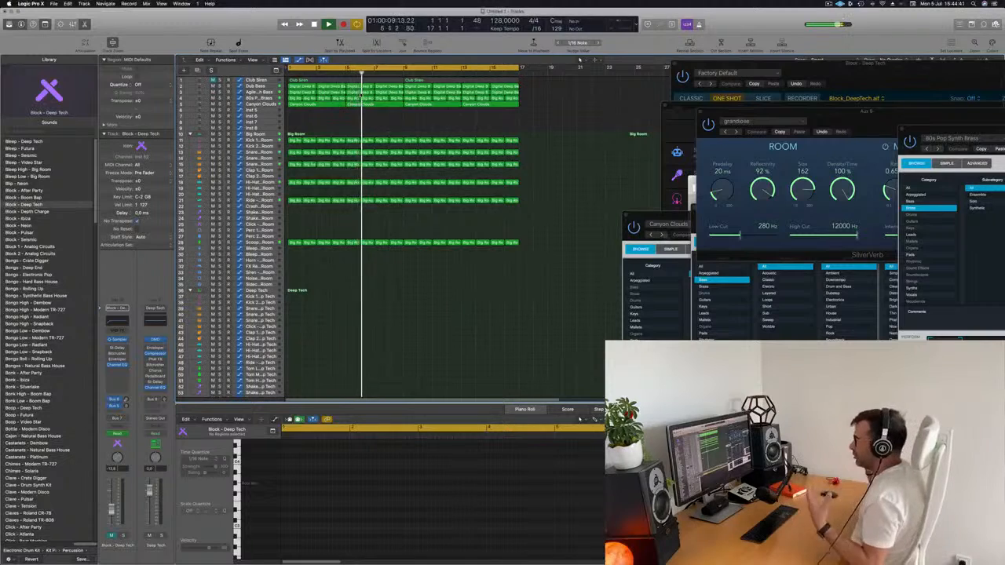
Rename all regions in the arrangement after their track names
{"action": "key", "text": "super+a"}
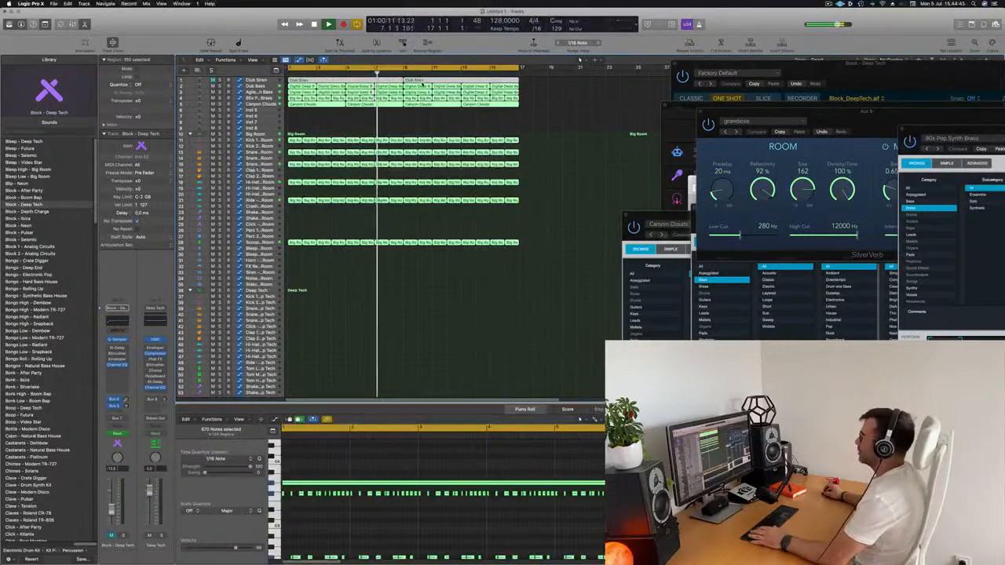
{"action": "right_click", "coordinate": [427, 83]}
{"action": "left_click", "coordinate": [455, 85]}
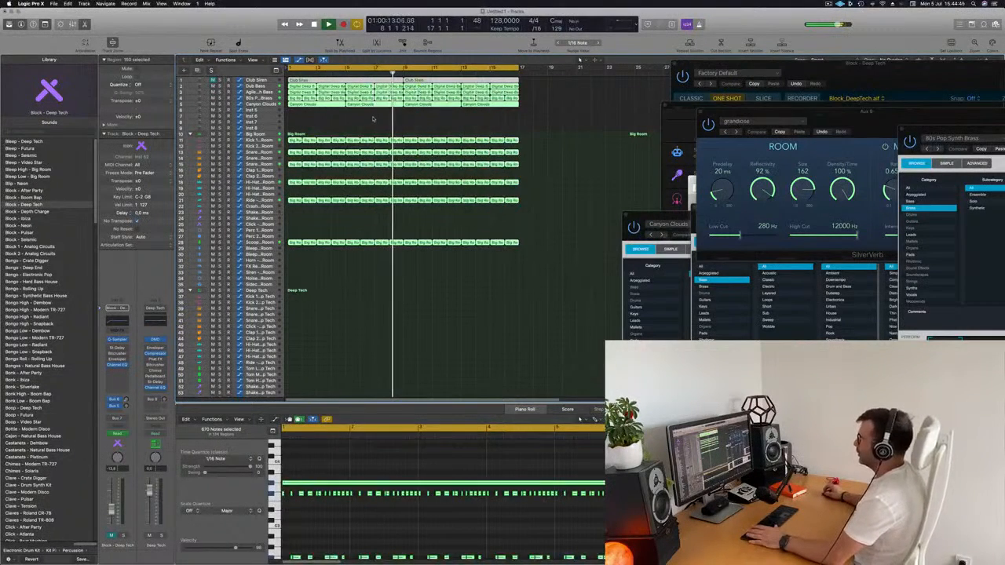
{"action": "left_click", "coordinate": [373, 118]}
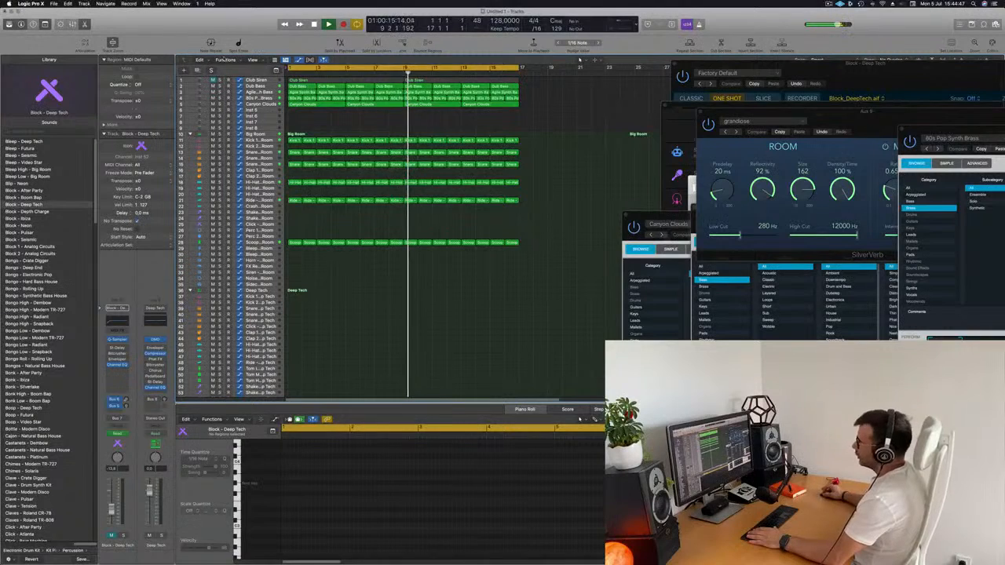
Unmute the Club Siren track and mute the Dub Bass track during playback
{"action": "left_click", "coordinate": [213, 80]}
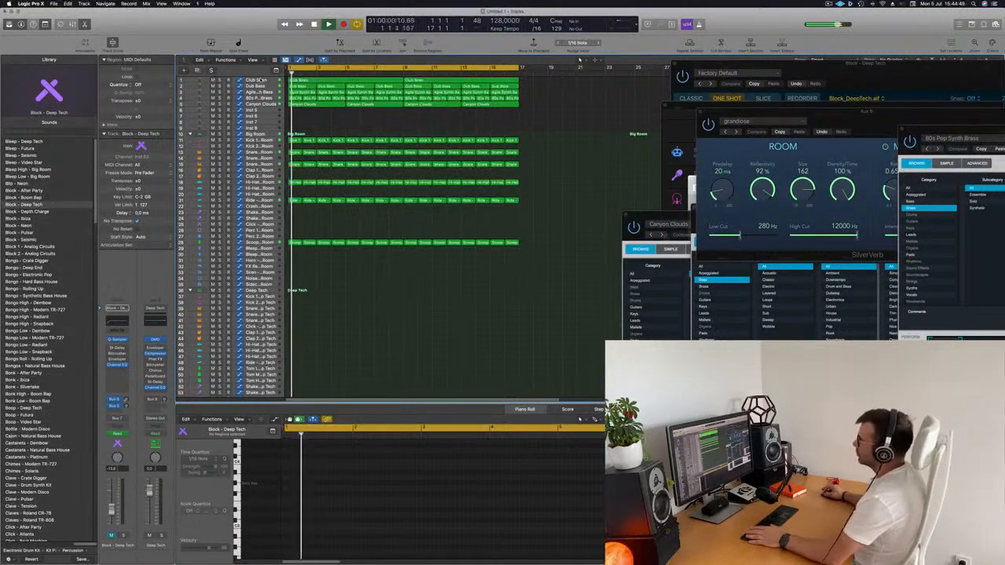
{"action": "left_click", "coordinate": [257, 80]}
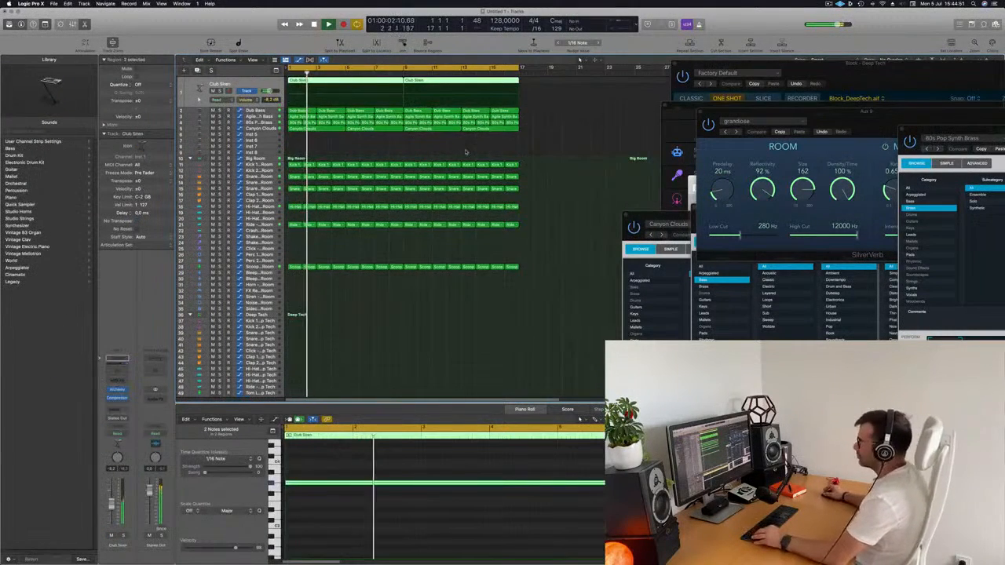
{"action": "key", "text": "super+Left"}
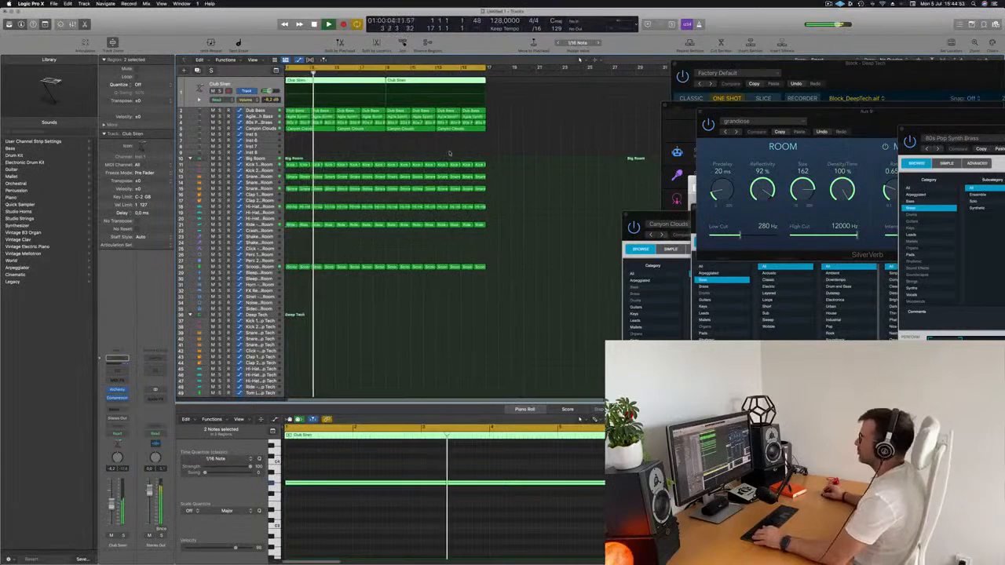
{"action": "key", "text": "super+Right"}
{"action": "left_click", "coordinate": [288, 102]}
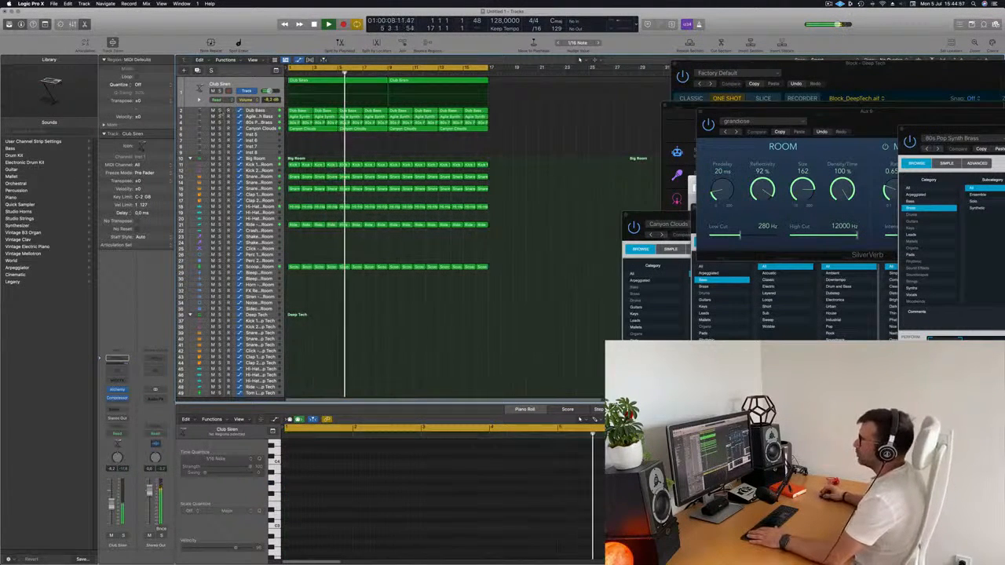
{"action": "left_click", "coordinate": [213, 111]}
Examine the 80s Pop Synth Brass track's Alchemy settings during playback and close its plug-in window
{"action": "left_click", "coordinate": [255, 117]}
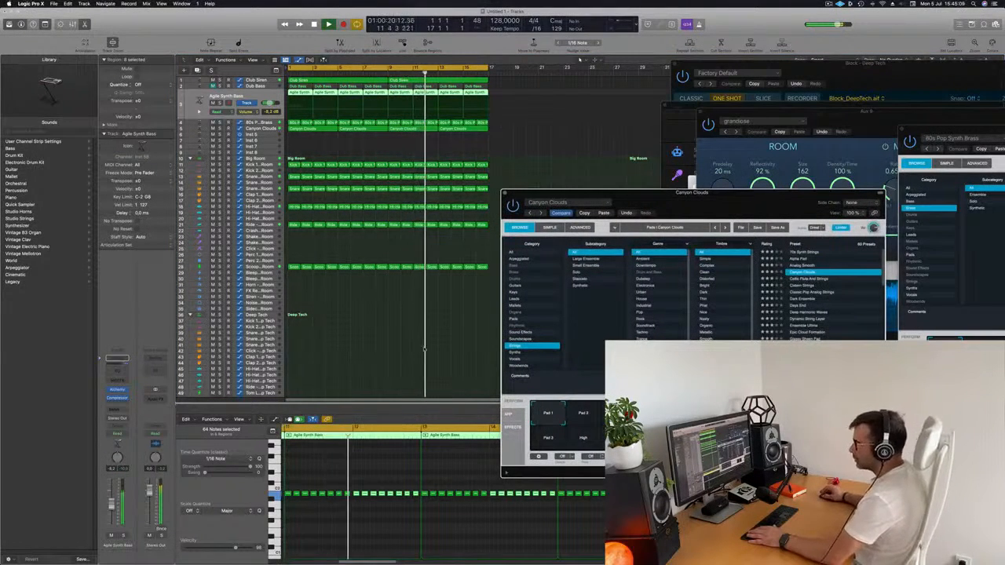
{"action": "left_click", "coordinate": [255, 128]}
{"action": "left_click", "coordinate": [266, 100]}
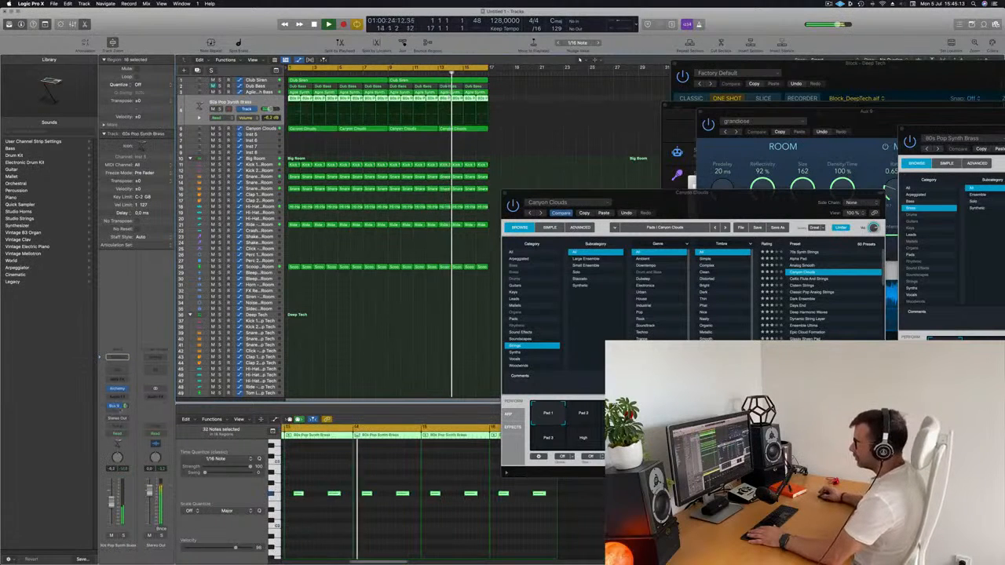
{"action": "left_click", "coordinate": [118, 389]}
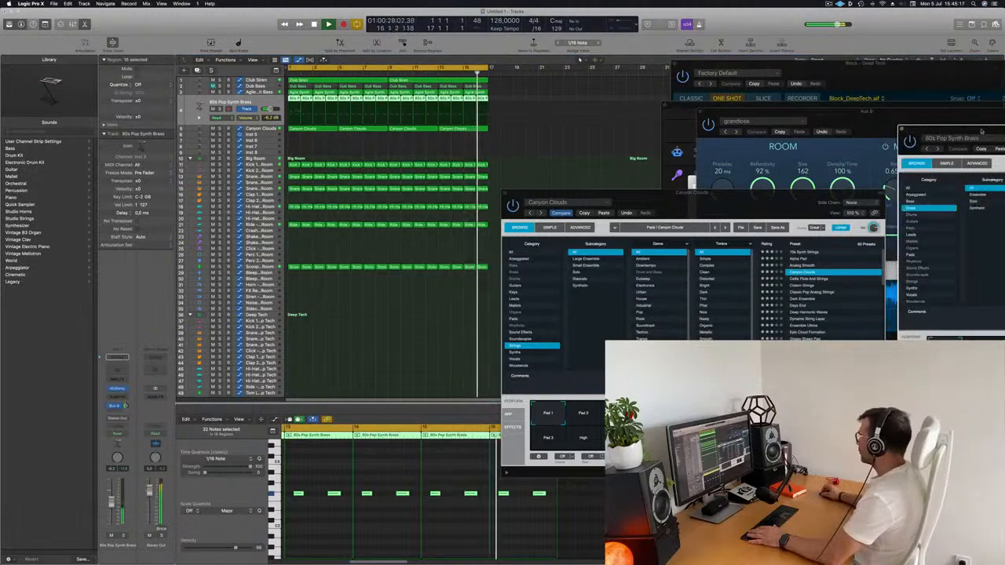
{"action": "left_click_drag", "start_coordinate": [974, 127], "coordinate": [228, 195]}
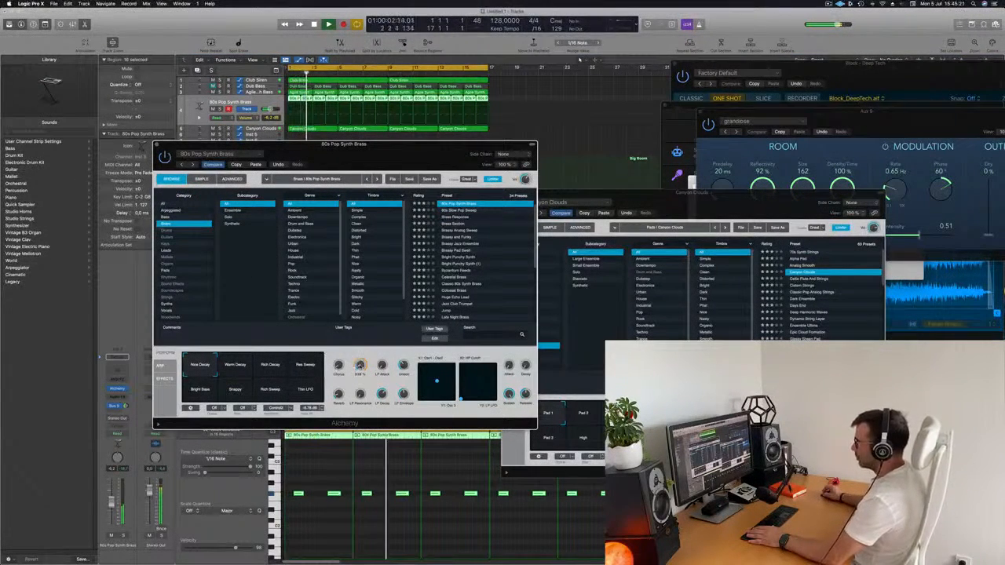
{"action": "left_click", "coordinate": [157, 145]}
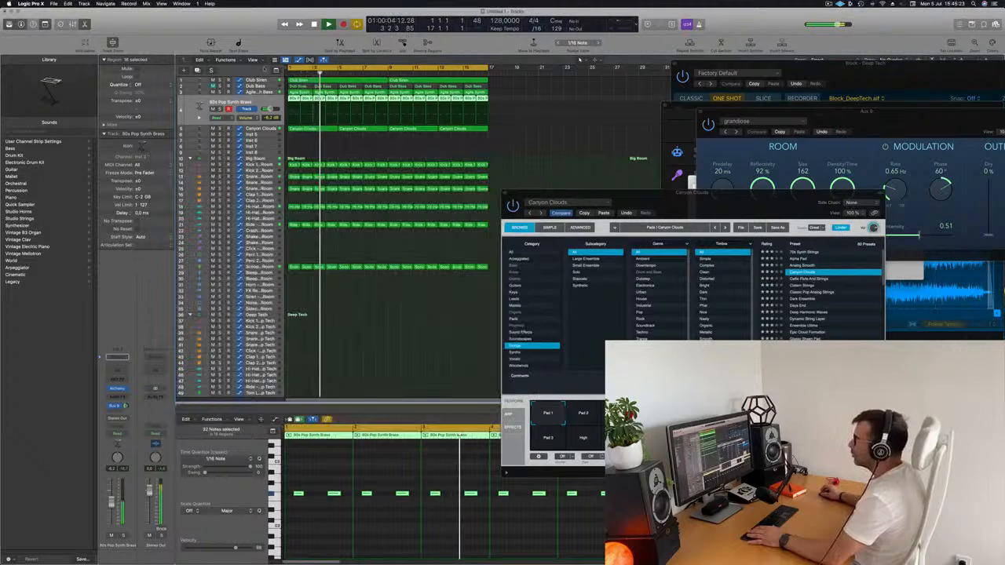
Open the Alchemy plug-ins of the Agile Synth Bass and 80s Pop Synth Brass tracks during playback and place their windows apart
{"action": "left_click", "coordinate": [258, 93]}
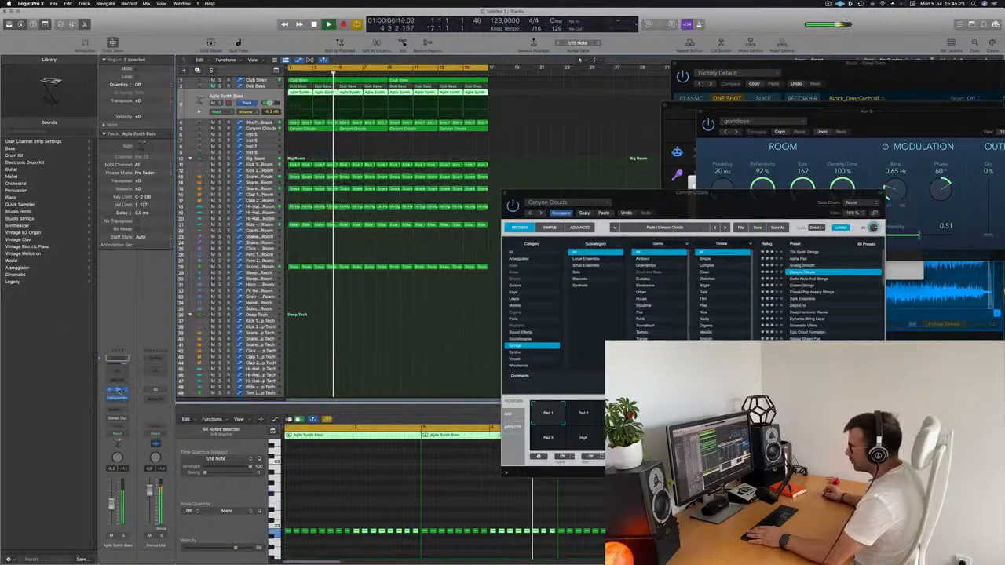
{"action": "left_click", "coordinate": [120, 391]}
{"action": "left_click_drag", "start_coordinate": [731, 203], "coordinate": [548, 153]}
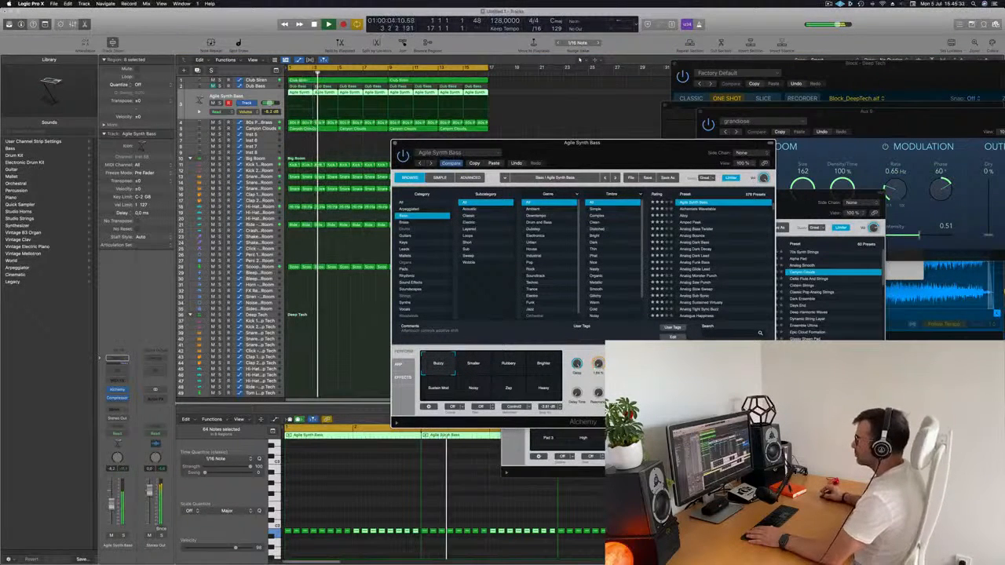
{"action": "left_click_drag", "start_coordinate": [548, 143], "coordinate": [589, 125]}
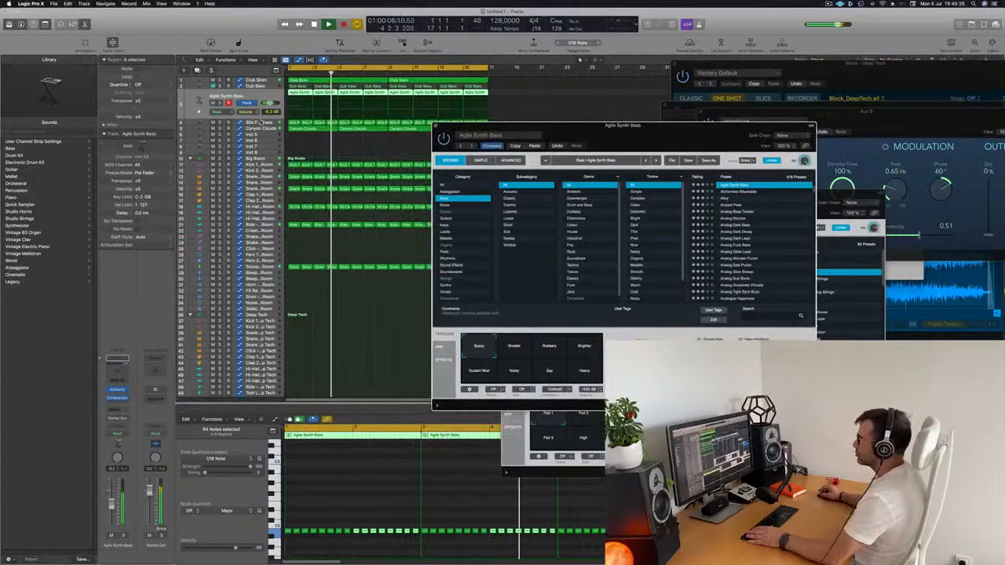
{"action": "key", "text": "Down"}
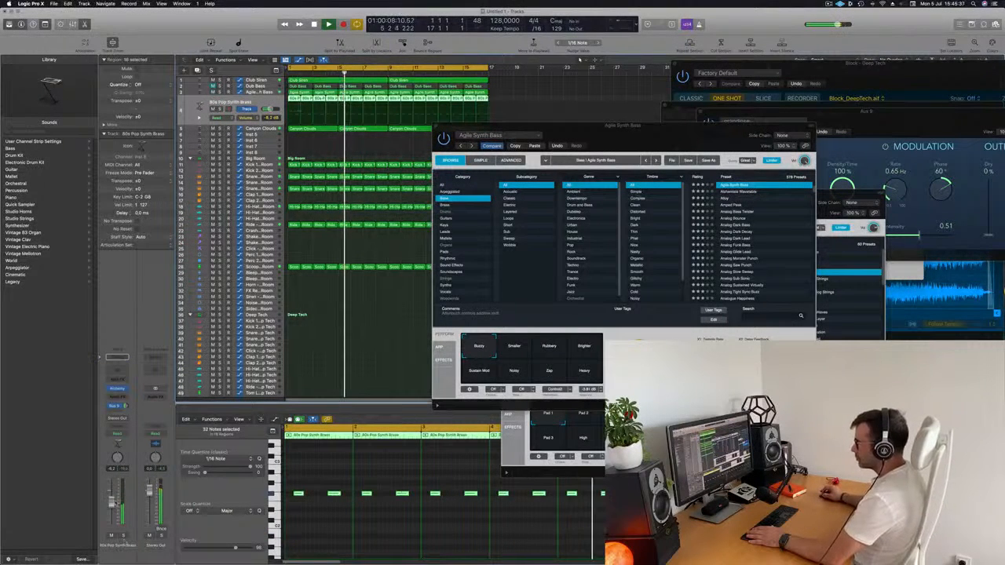
{"action": "left_click", "coordinate": [121, 389]}
{"action": "left_click_drag", "start_coordinate": [275, 146], "coordinate": [733, 129]}
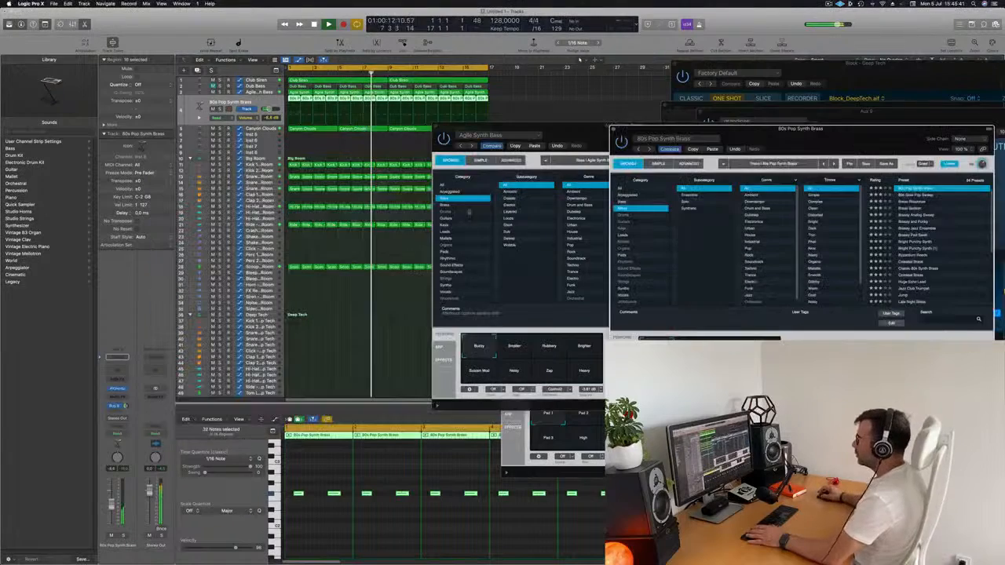
Adjust the 75 Hz band's gain in the Kick 1 - Big Room track's Channel EQ and close the plug-in window
{"action": "key", "text": "Return"}
{"action": "left_click", "coordinate": [259, 165]}
{"action": "key", "text": "Return"}
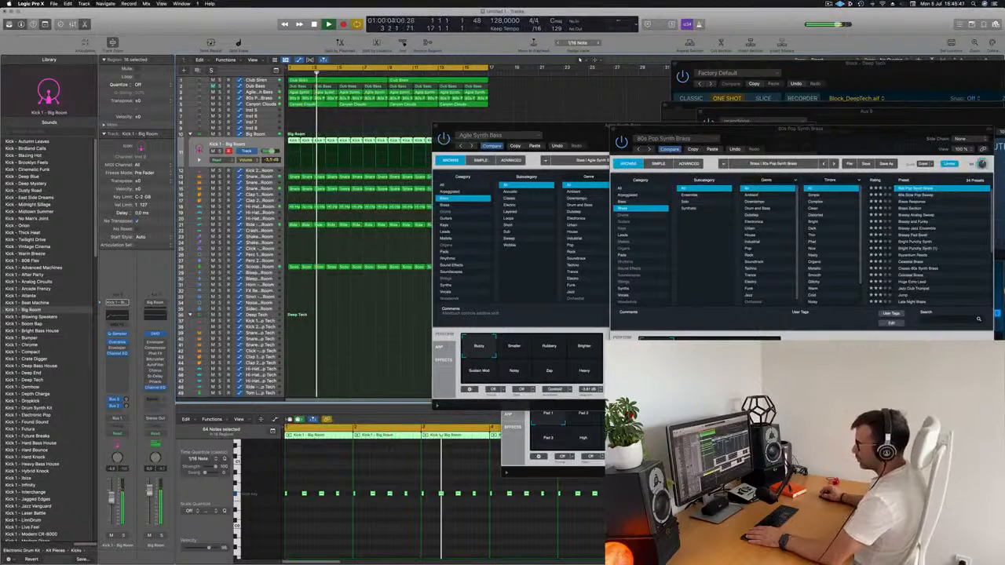
{"action": "left_click", "coordinate": [117, 354]}
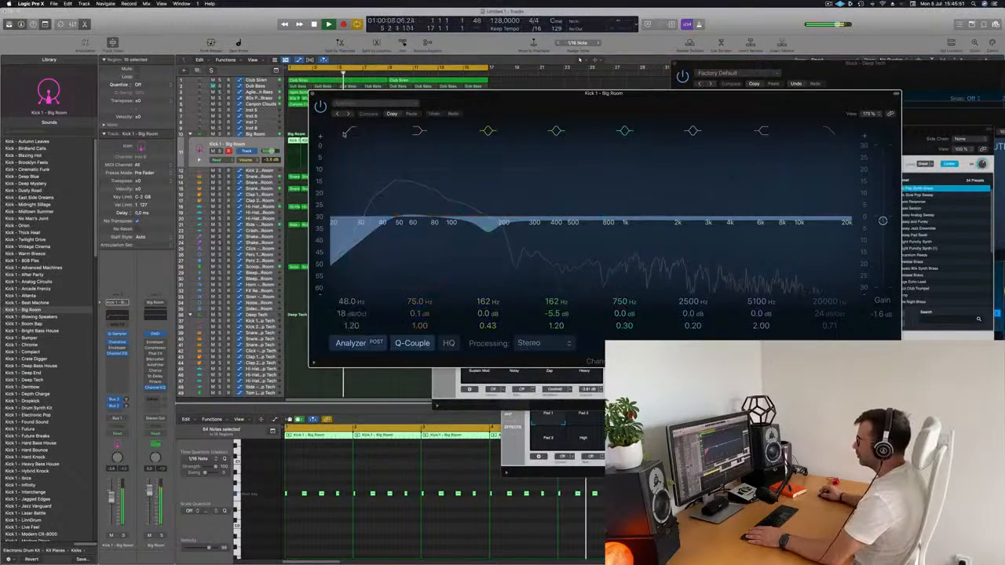
{"action": "left_click_drag", "start_coordinate": [419, 313], "coordinate": [420, 290]}
{"action": "left_click", "coordinate": [312, 94]}
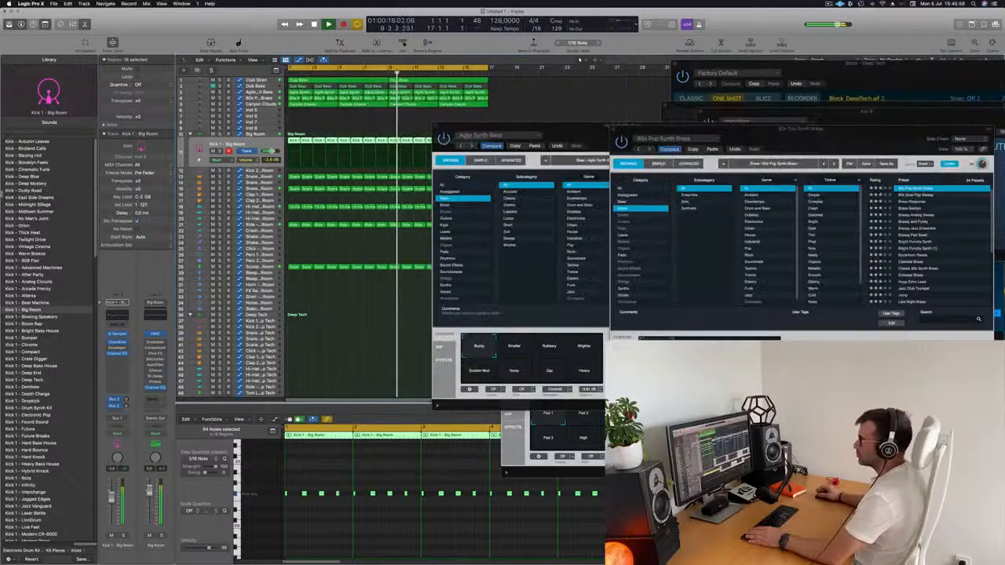
Reopen the 80s Pop Synth Brass track's Alchemy during playback and adjust one of its performance knobs
{"action": "left_click", "coordinate": [268, 98]}
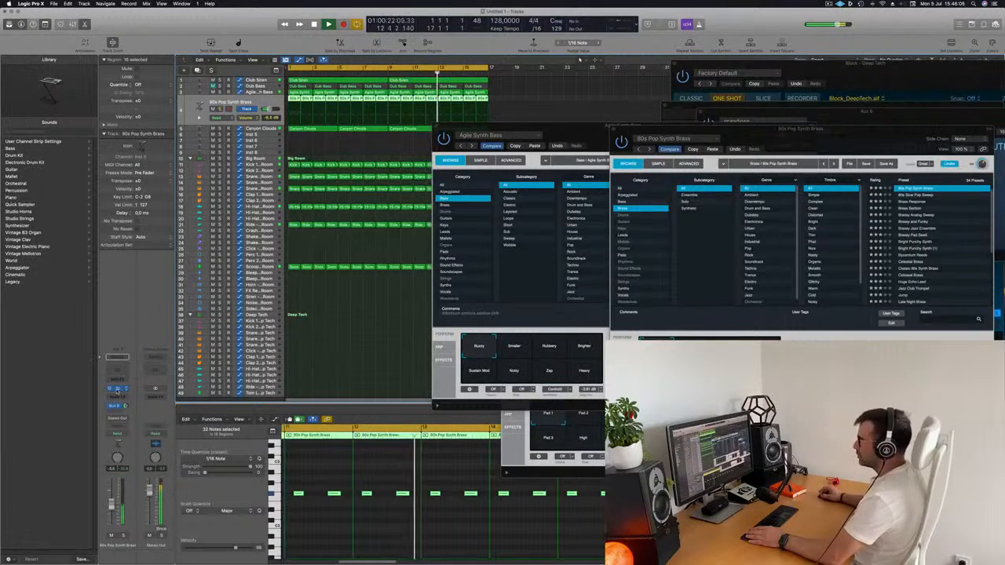
{"action": "left_click", "coordinate": [117, 390]}
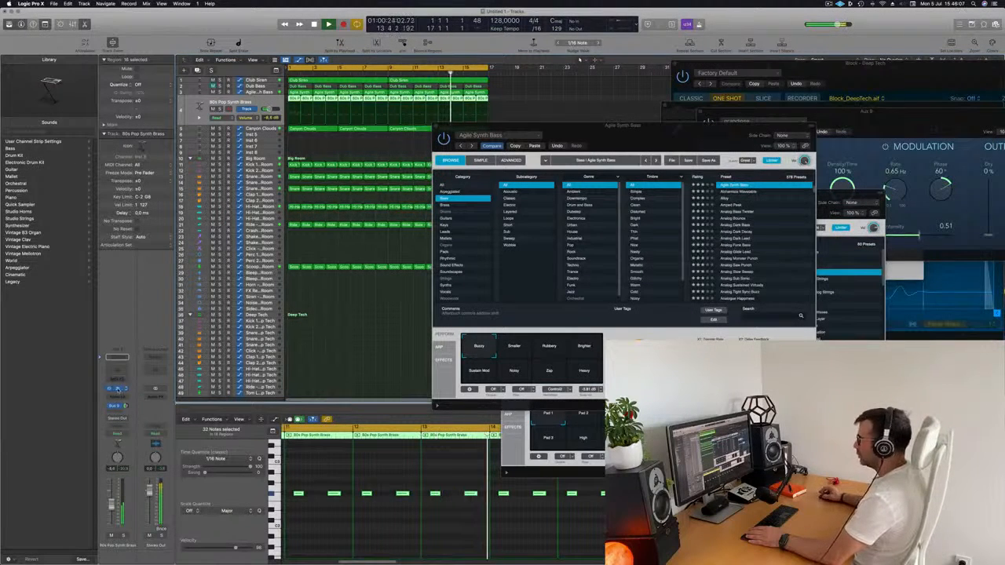
{"action": "left_click_drag", "start_coordinate": [677, 128], "coordinate": [489, 115]}
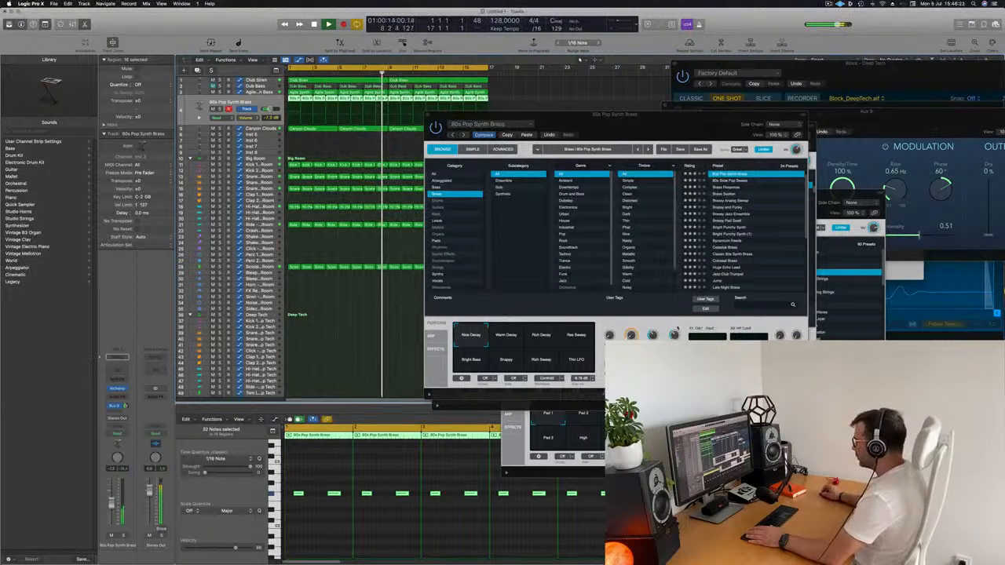
{"action": "left_click", "coordinate": [676, 335]}
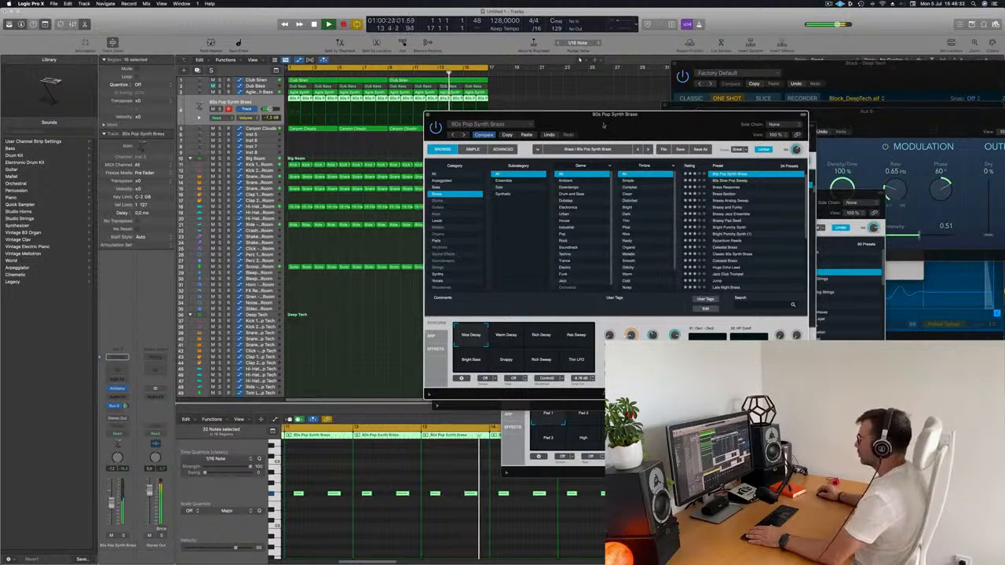
Close the 80s Pop Synth Brass Alchemy window and move the Agile Synth Bass window clear of the arrangement
{"action": "left_click_drag", "start_coordinate": [604, 124], "coordinate": [653, 139]}
{"action": "left_click", "coordinate": [477, 130]}
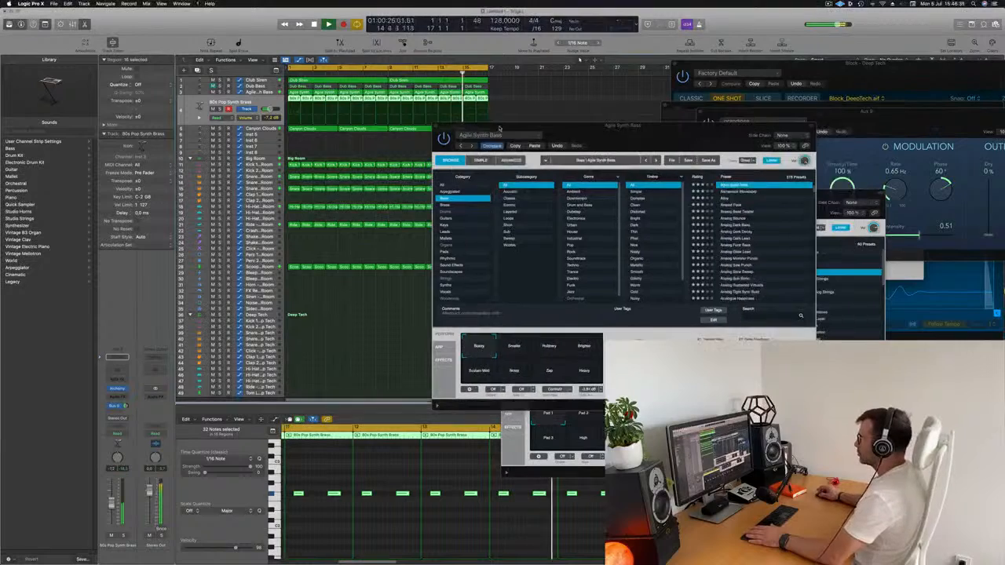
{"action": "left_click_drag", "start_coordinate": [489, 126], "coordinate": [655, 173]}
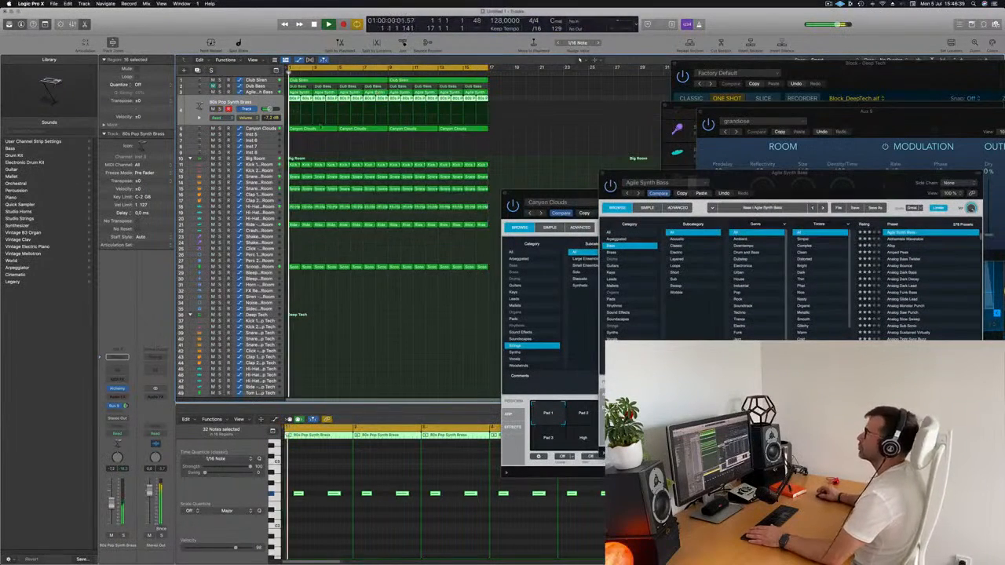
Add a send to Bus 9 (Aux 9) on the Canyon Clouds track
{"action": "key", "text": "Down"}
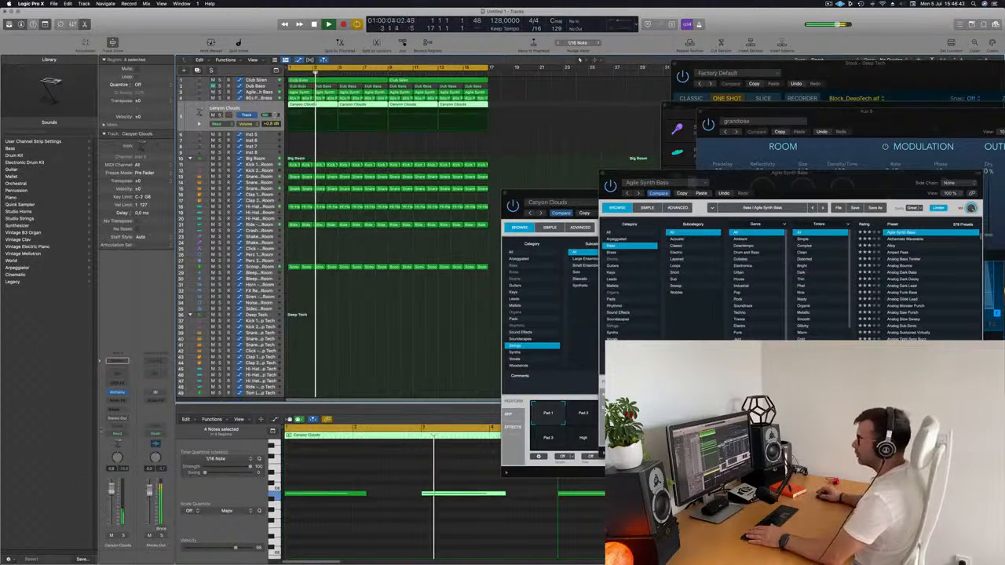
{"action": "left_click", "coordinate": [117, 409]}
{"action": "mouse_move", "coordinate": [118, 420]}
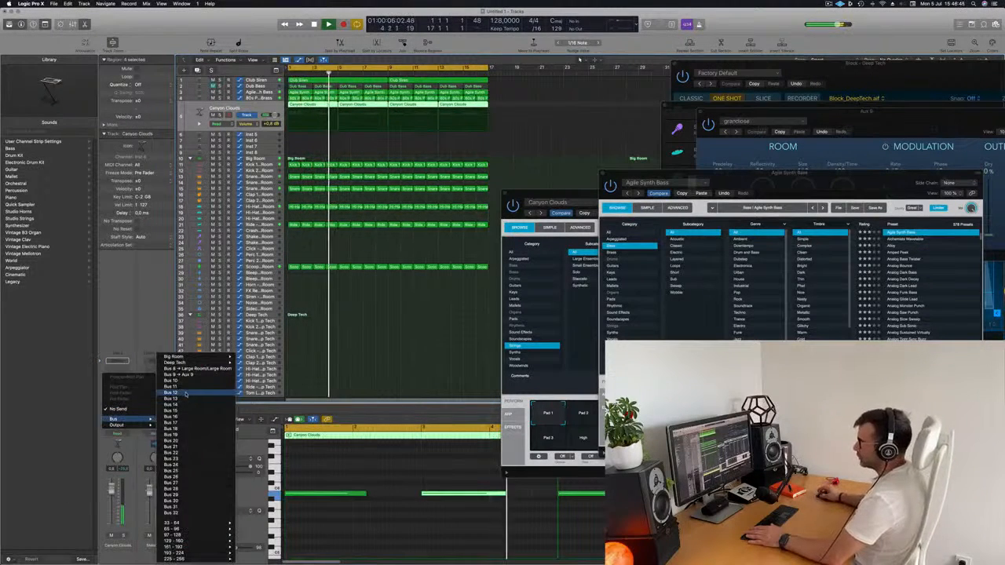
{"action": "left_click", "coordinate": [180, 375]}
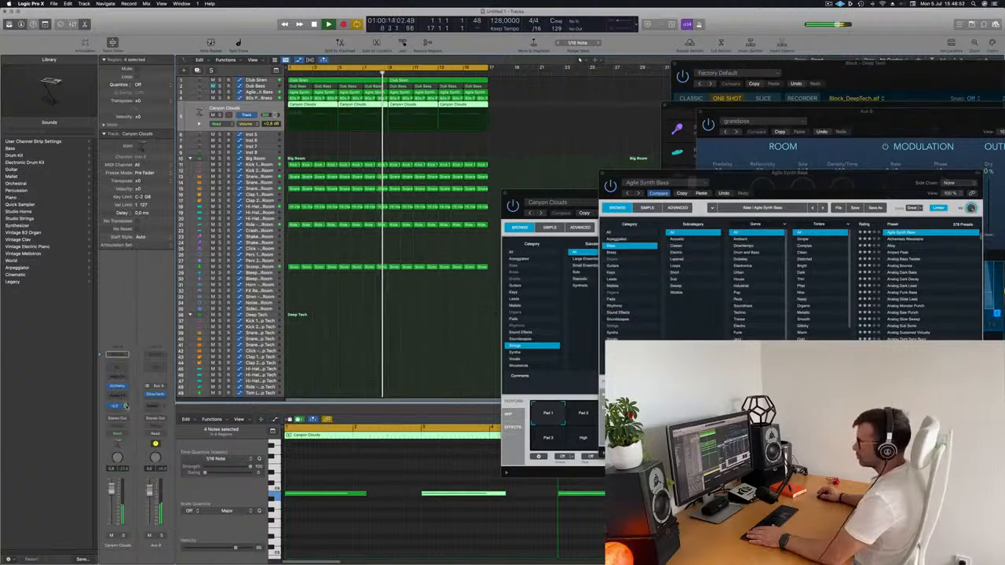
Insert a Compressor side-chained to Bus 1 at a 2.5:1 ratio on Canyon Clouds and lower the track's volume to about -0.9 dB
{"action": "left_click", "coordinate": [118, 393]}
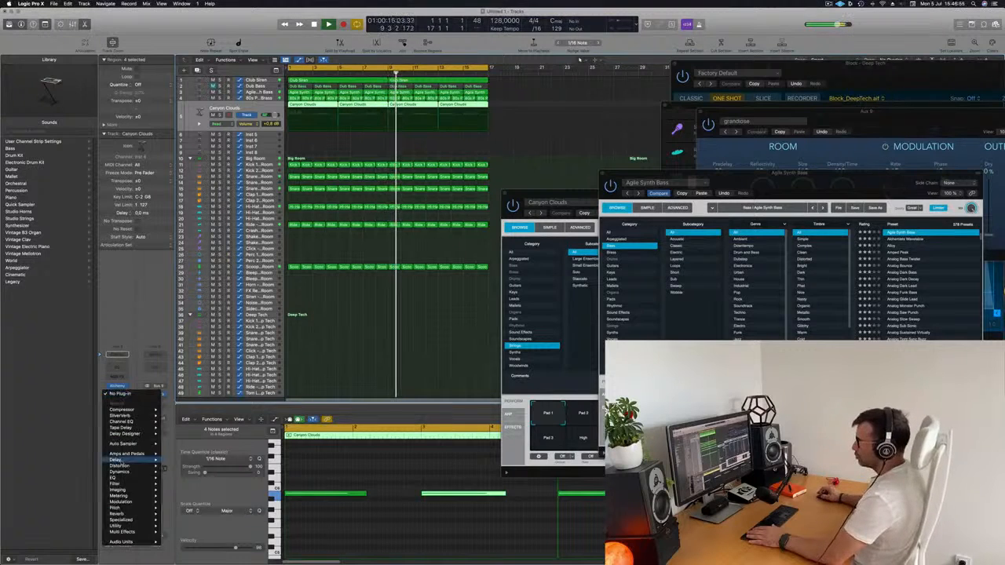
{"action": "mouse_move", "coordinate": [130, 410]}
{"action": "left_click", "coordinate": [176, 409]}
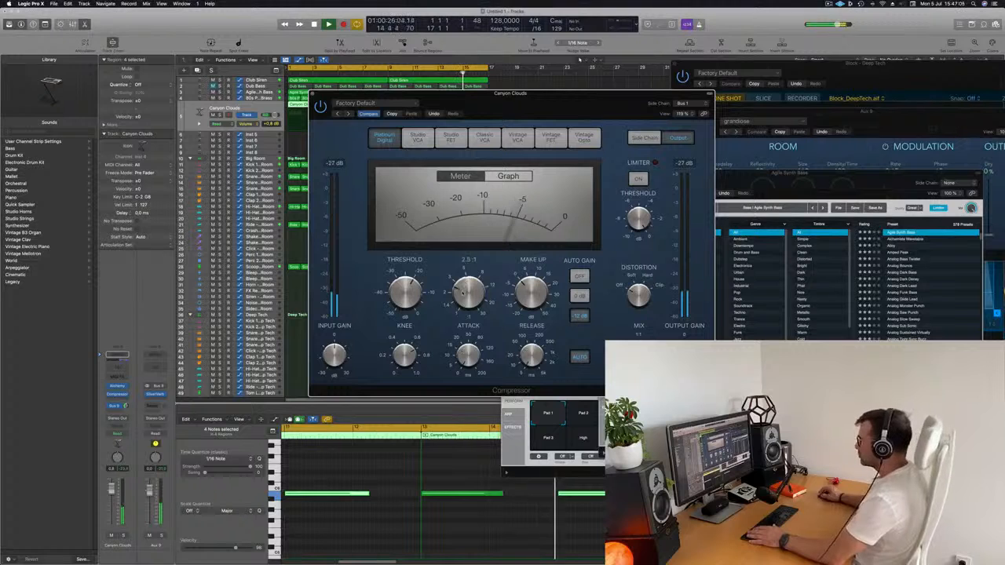
{"action": "left_click_drag", "start_coordinate": [557, 103], "coordinate": [562, 104]}
{"action": "left_click_drag", "start_coordinate": [112, 494], "coordinate": [111, 495]}
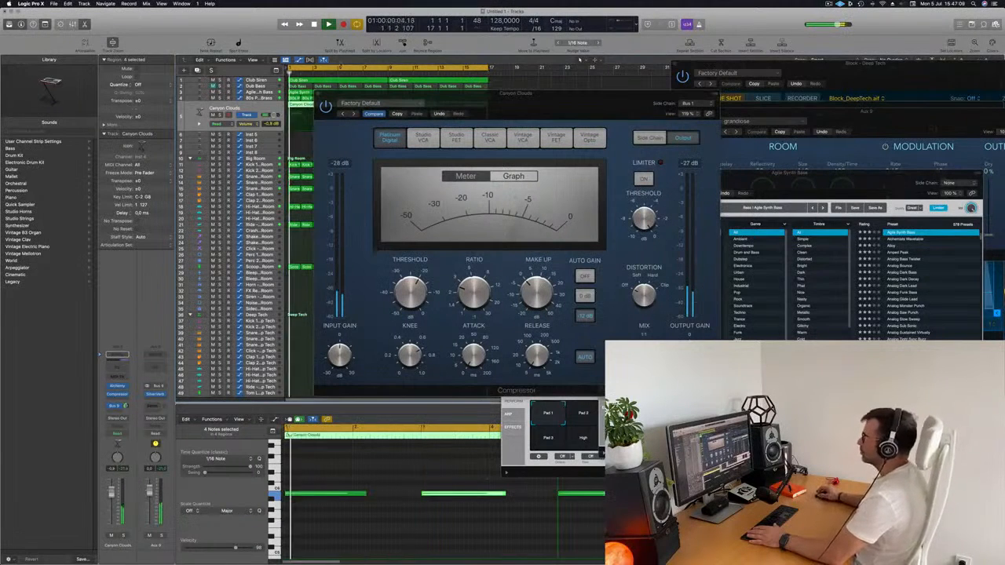
{"action": "left_click", "coordinate": [318, 93]}
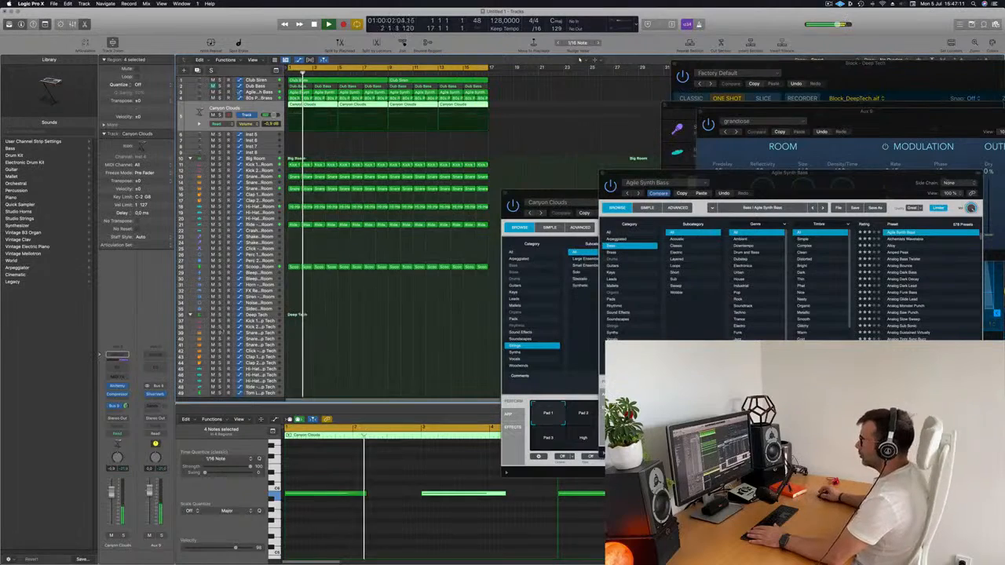
Unmute the Block - Deep Tech track and extend its automation curve with a descending ramp ending at bar 17
{"action": "scroll", "coordinate": [385, 235], "scroll_direction": "down", "scroll_amount": 5}
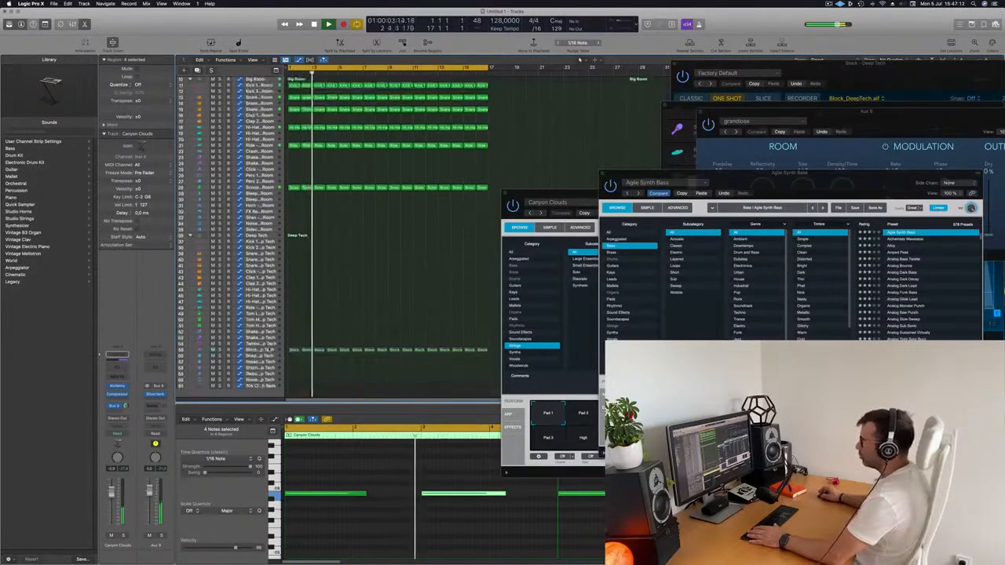
{"action": "left_click", "coordinate": [268, 345]}
{"action": "left_click", "coordinate": [267, 349]}
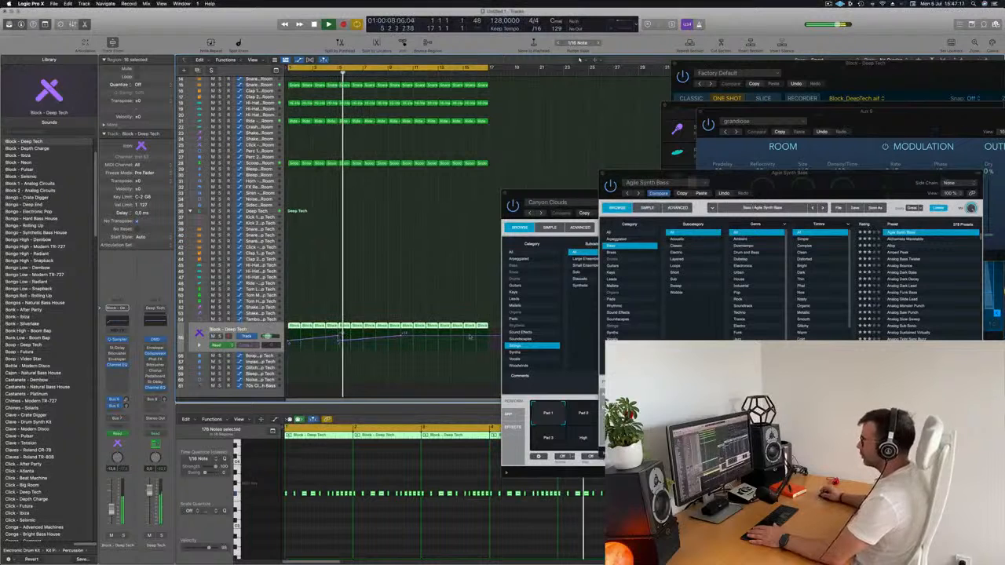
{"action": "left_click", "coordinate": [488, 337]}
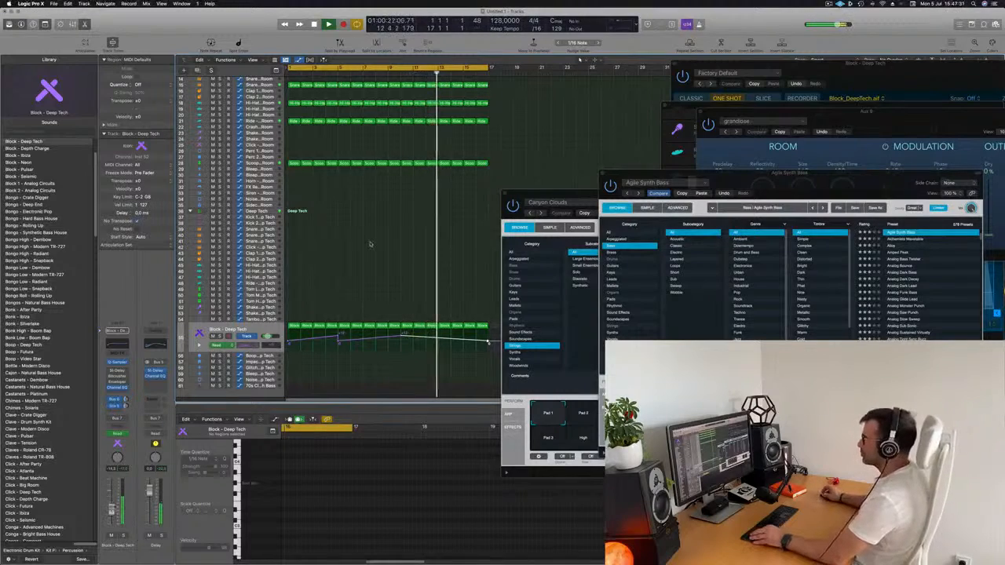
{"action": "scroll", "coordinate": [370, 246], "scroll_direction": "down", "scroll_amount": 5}
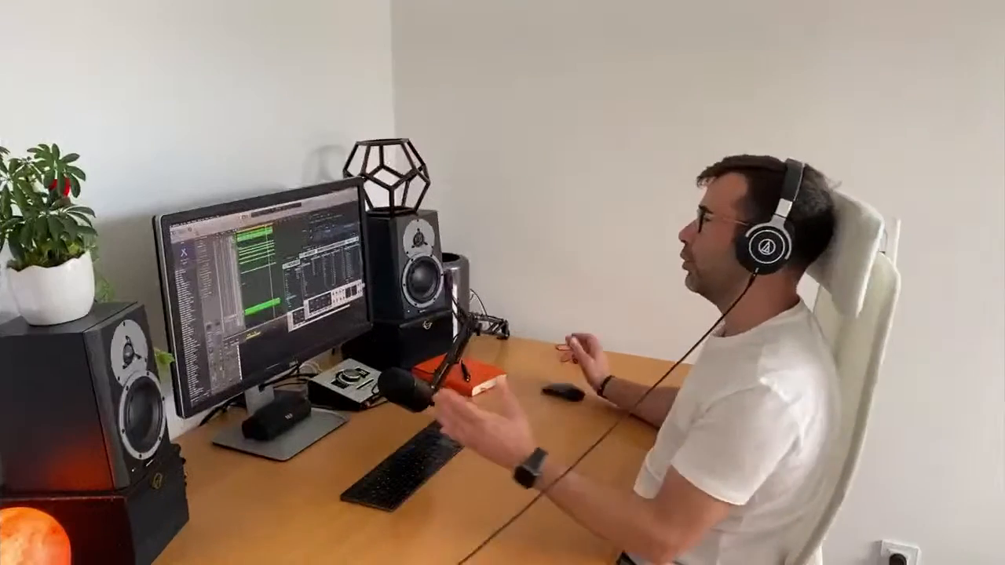